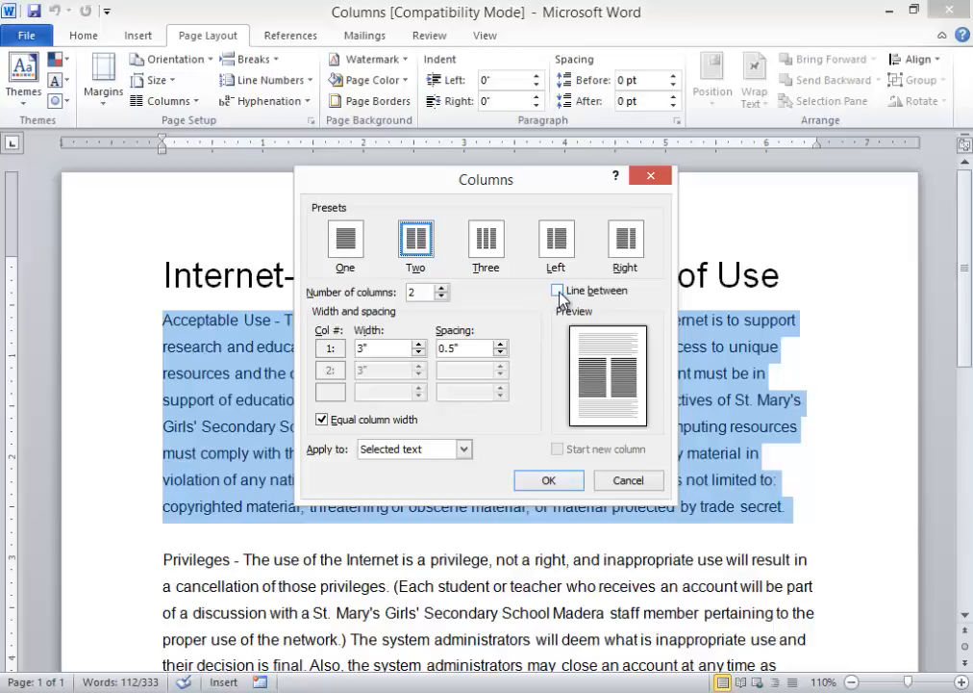
- Split the selected Acceptable Use paragraph into two columns
click(562, 296)
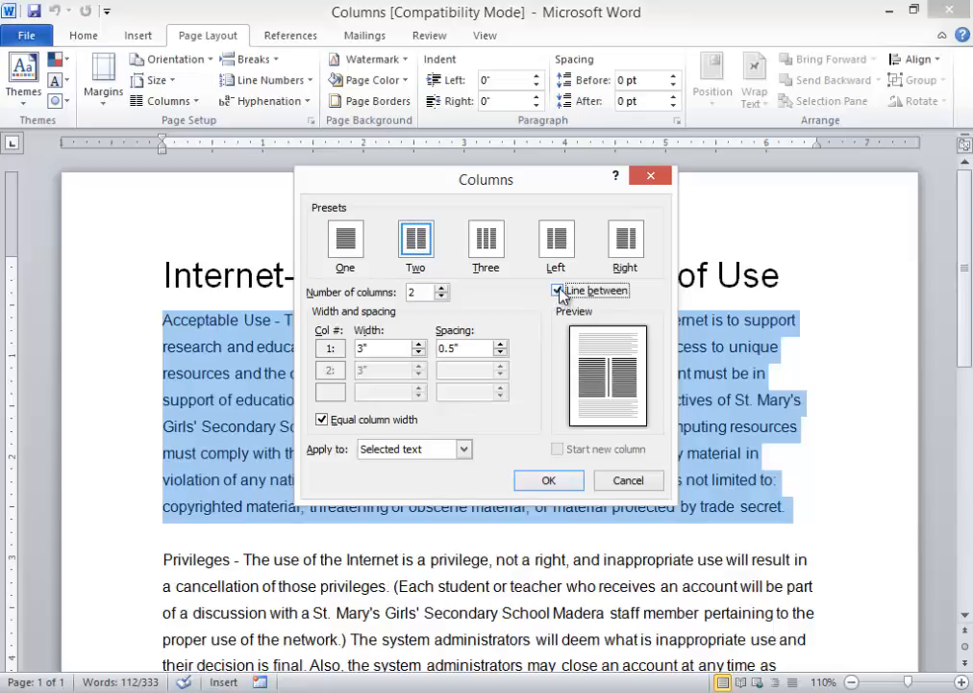
click(628, 480)
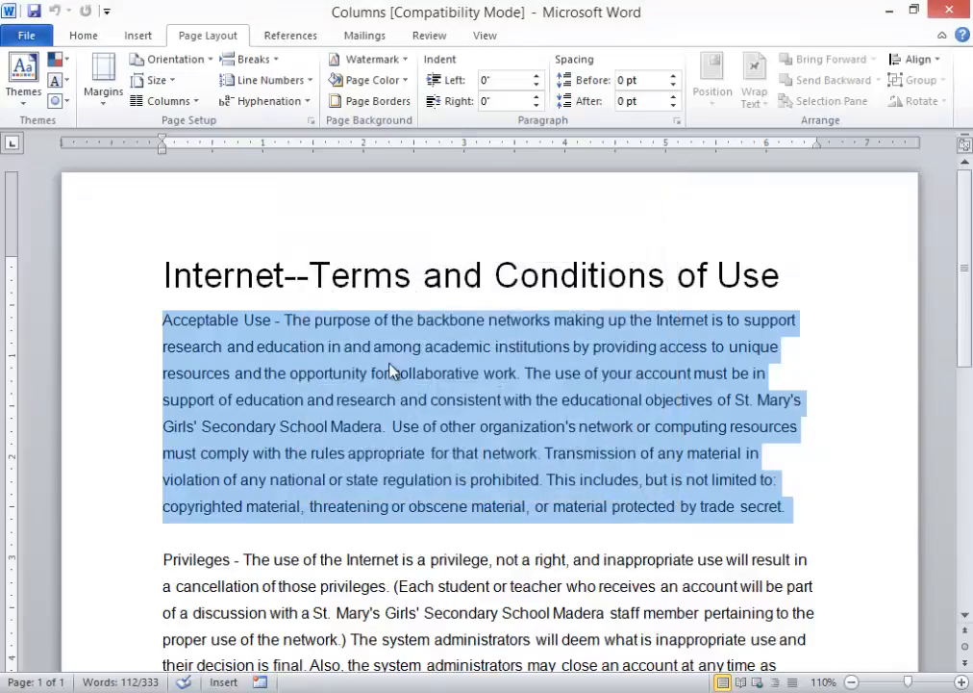
click(169, 101)
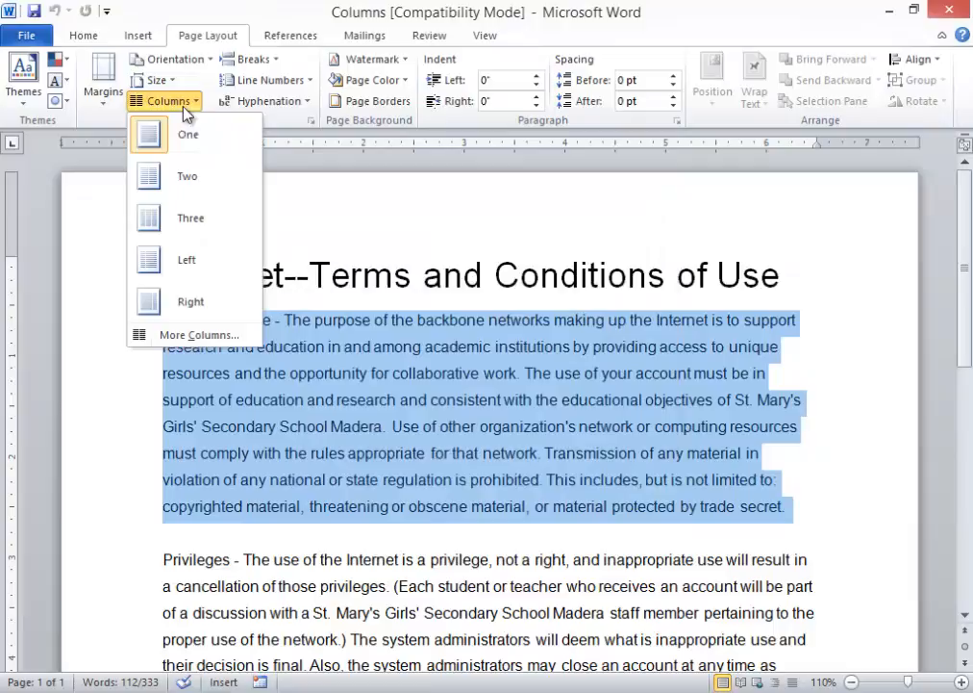
click(187, 188)
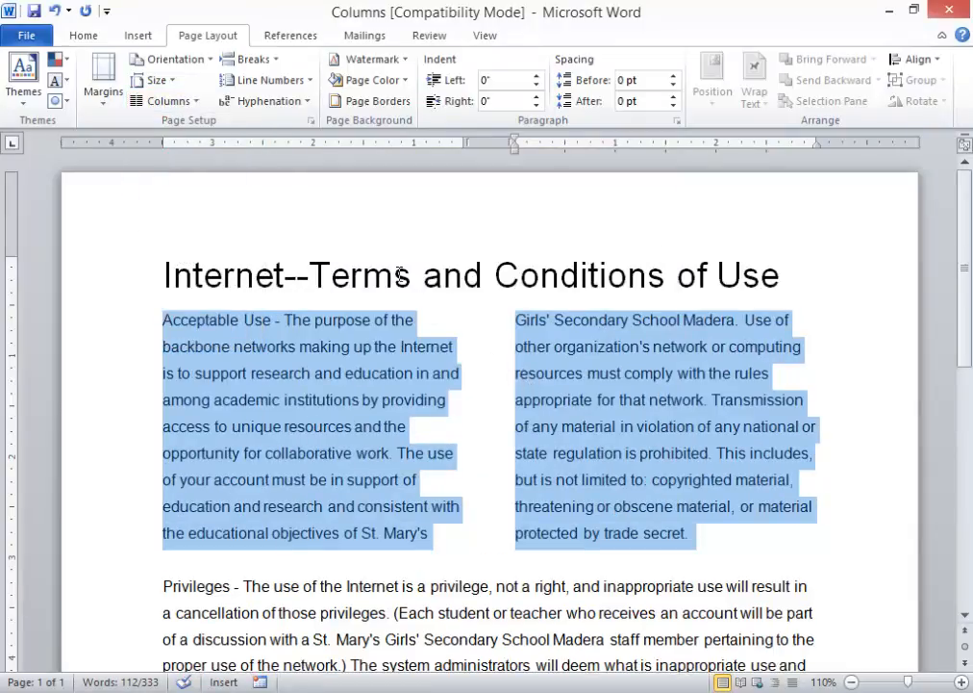
- Add a vertical dividing line between the two columns, then deselect the text
click(198, 106)
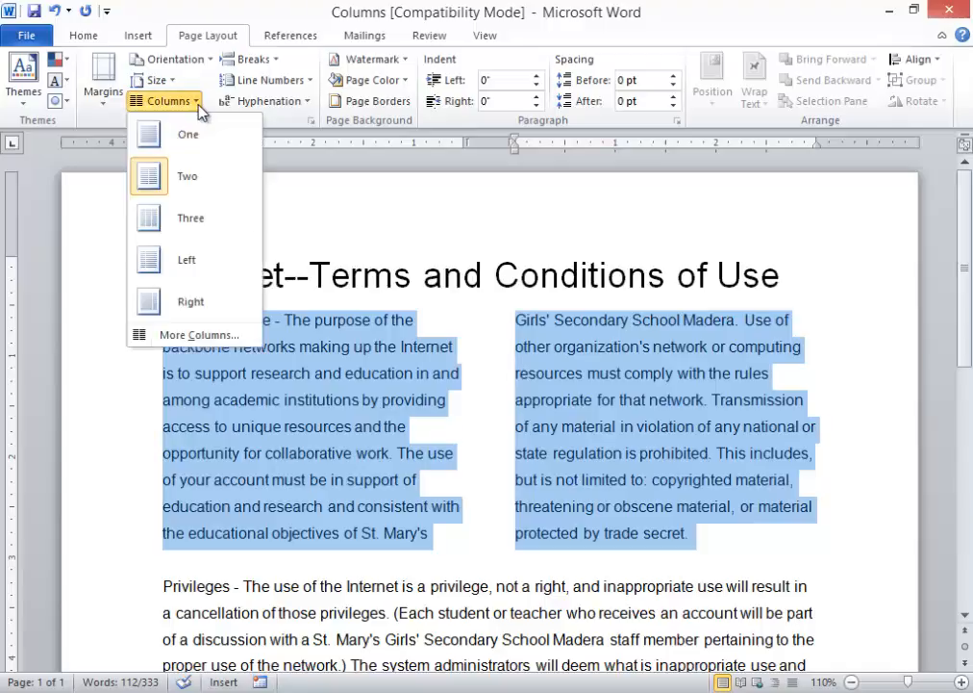
click(195, 334)
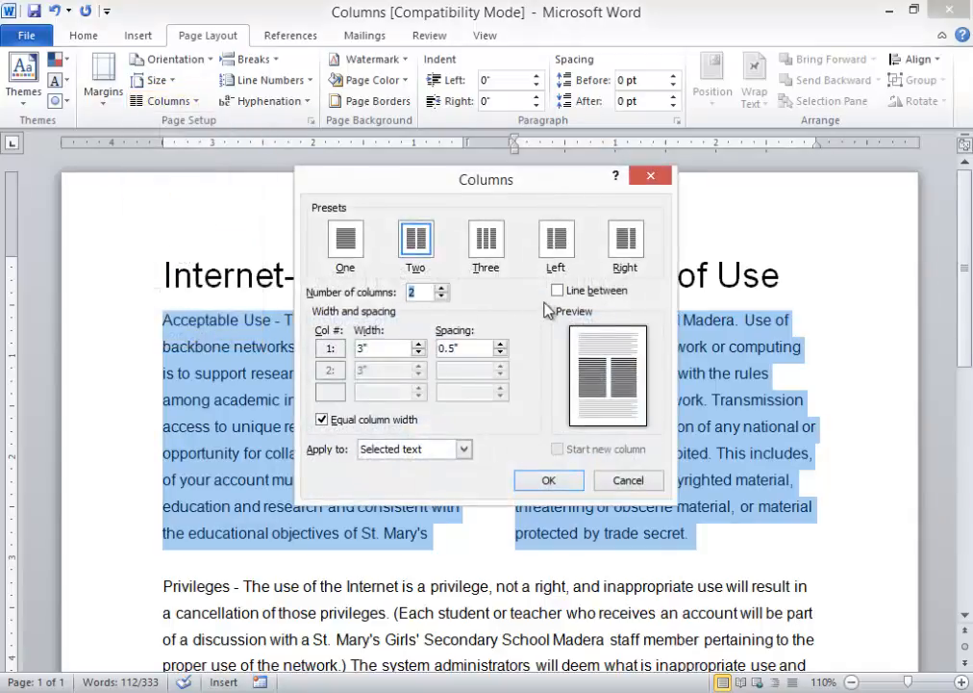
click(558, 291)
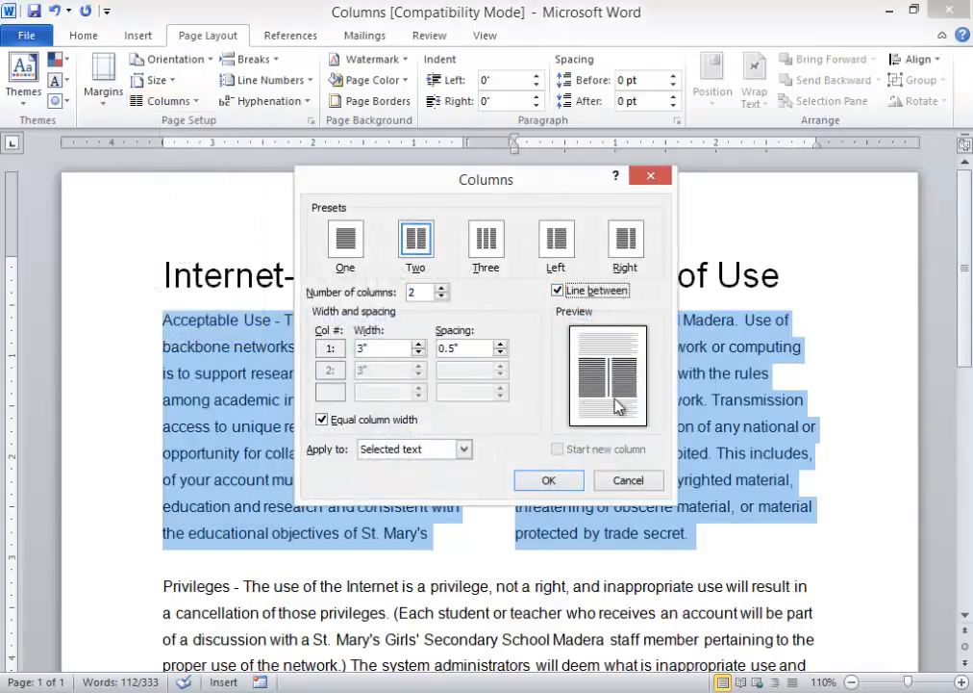
click(559, 484)
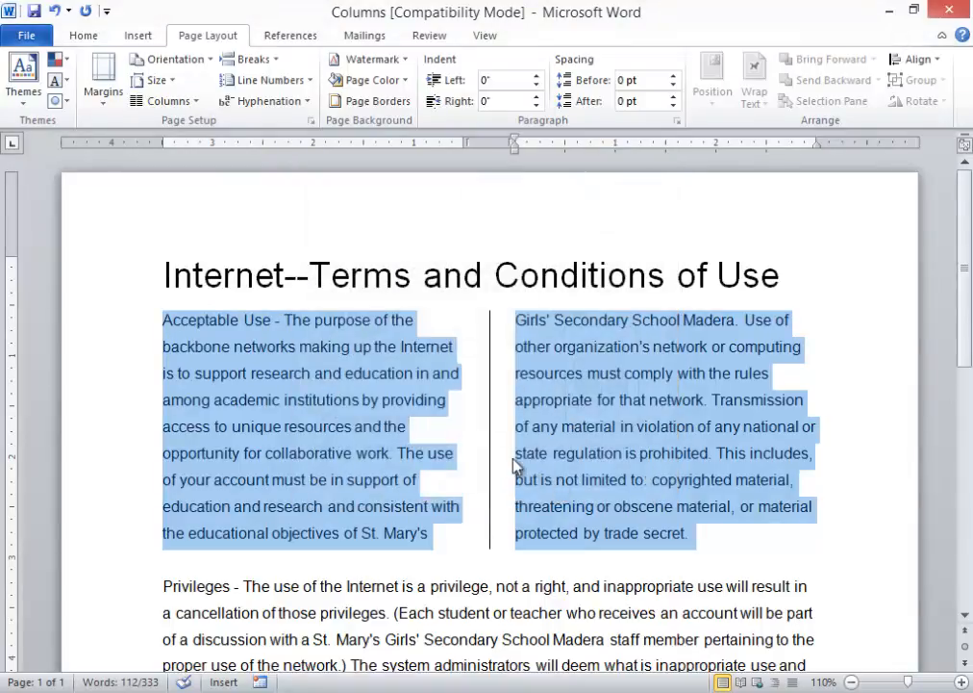
click(457, 421)
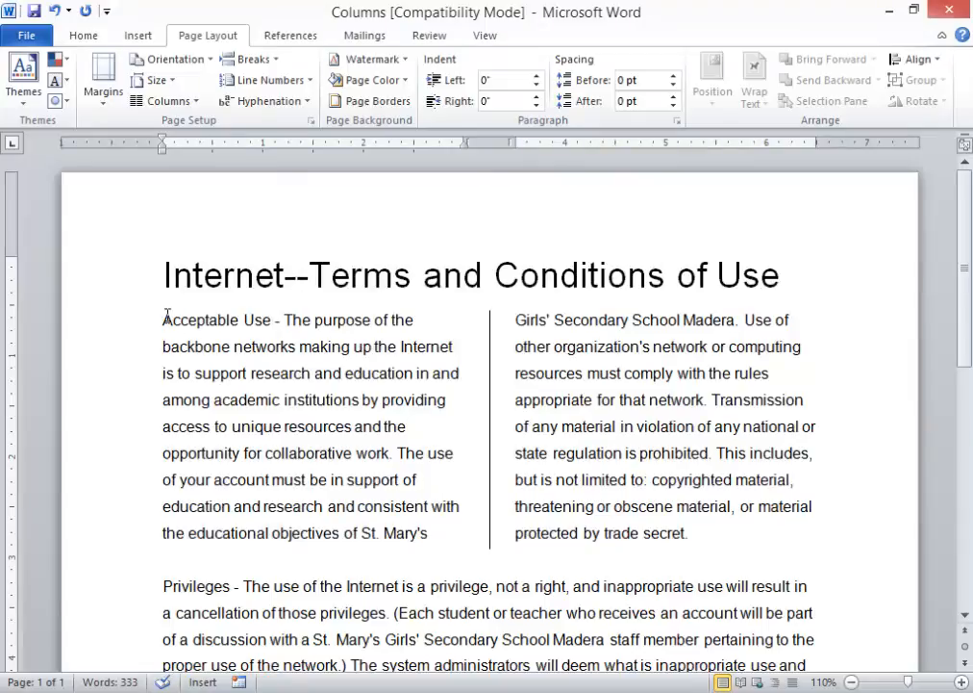
- Make the opening A a Dropped capital in Arial Rounded MT Bold, 5 lines tall
drag(174, 320, 161, 320)
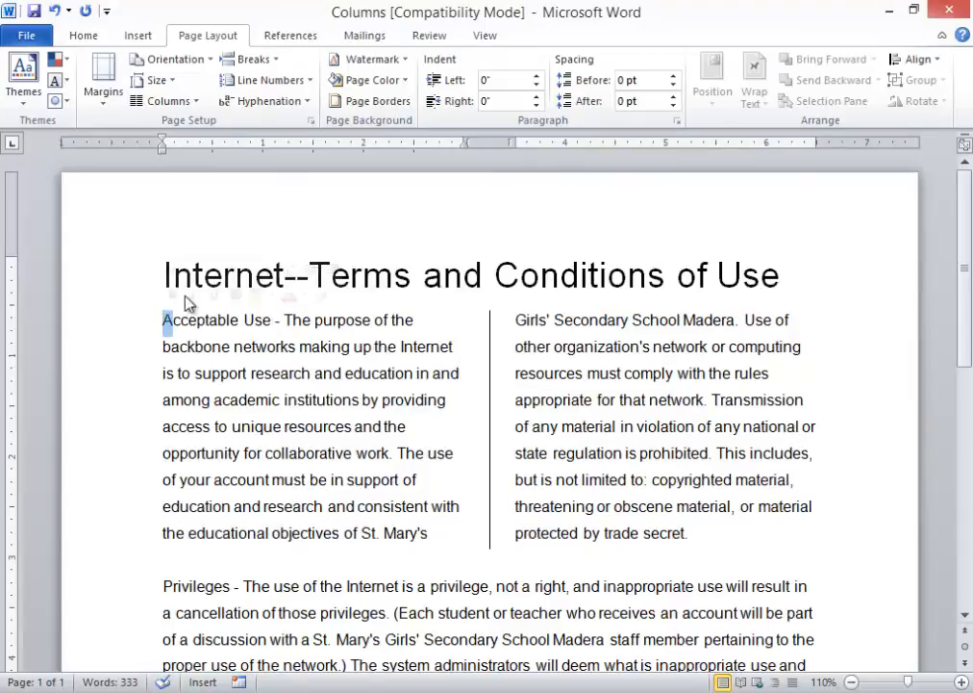
click(138, 36)
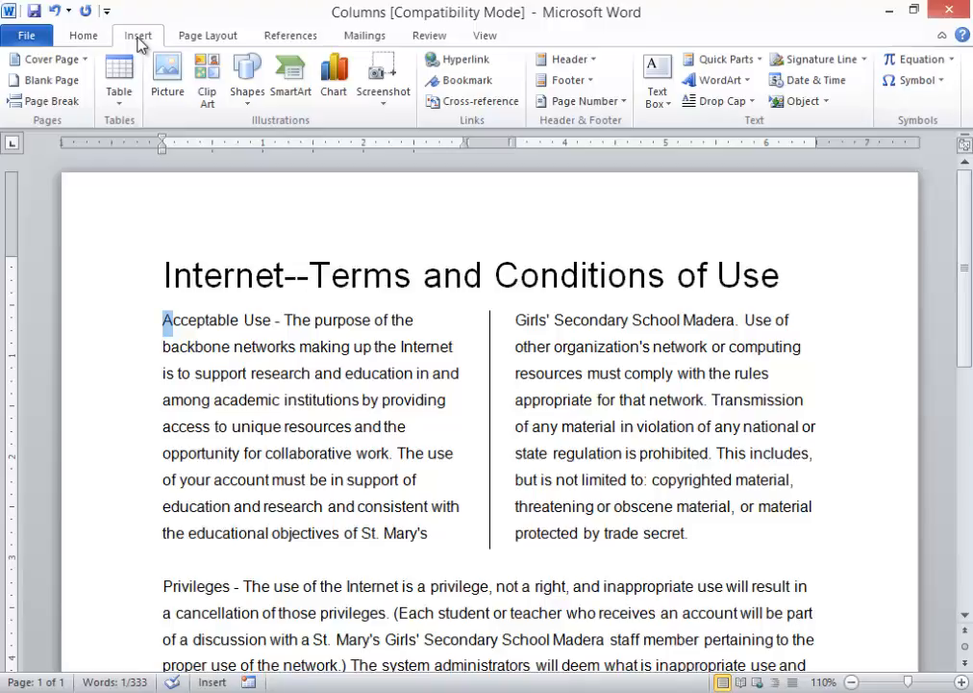
click(750, 104)
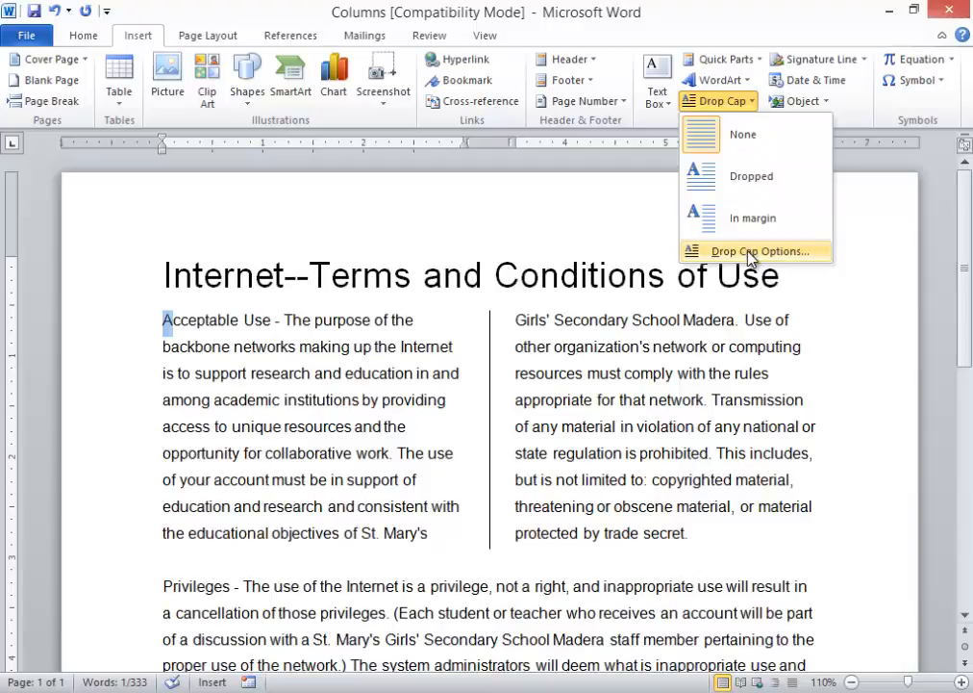
click(751, 251)
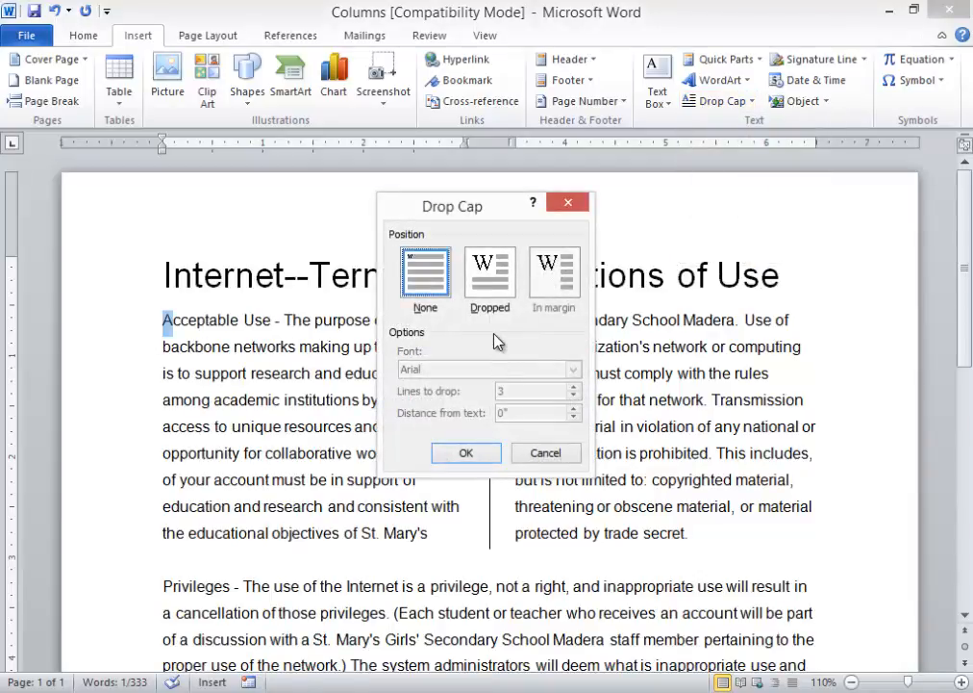
click(487, 272)
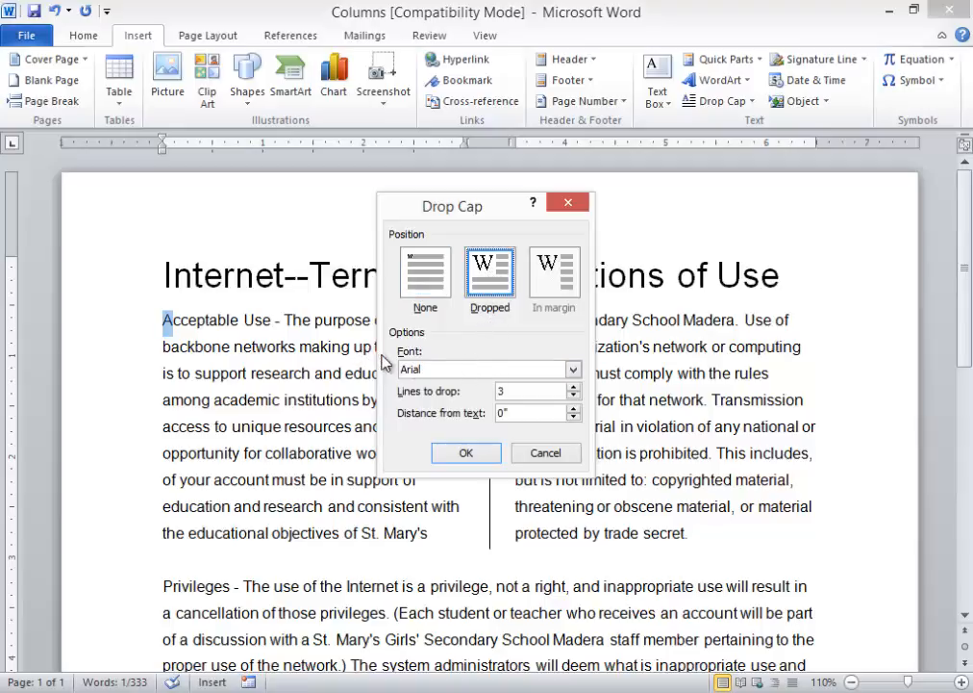
click(573, 370)
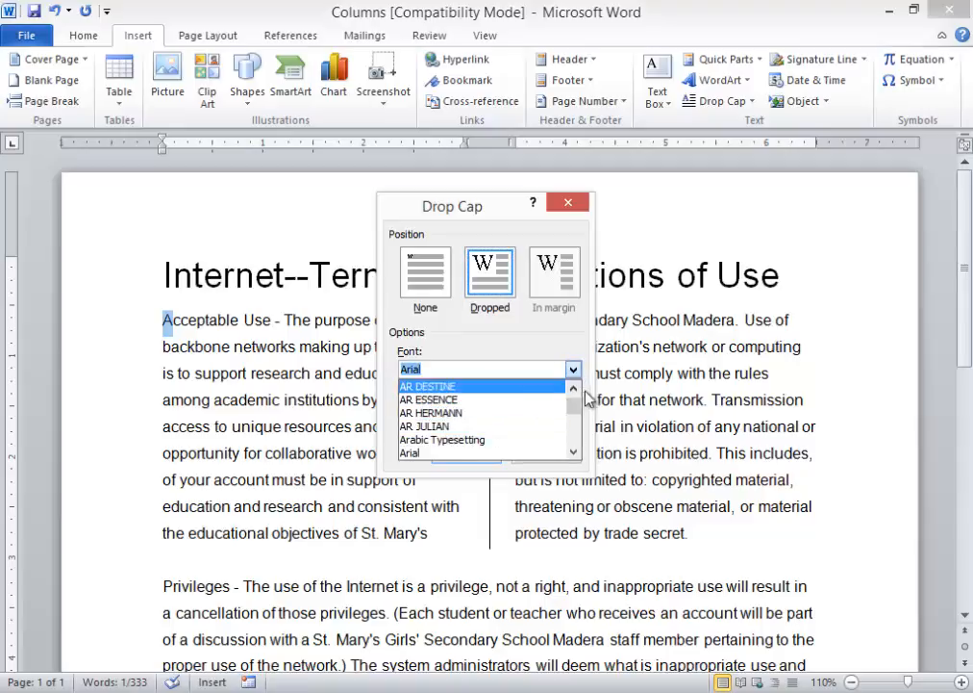
mouse_move(574, 411)
mouse_down()
mouse_move(575, 433)
mouse_move(583, 411)
mouse_up()
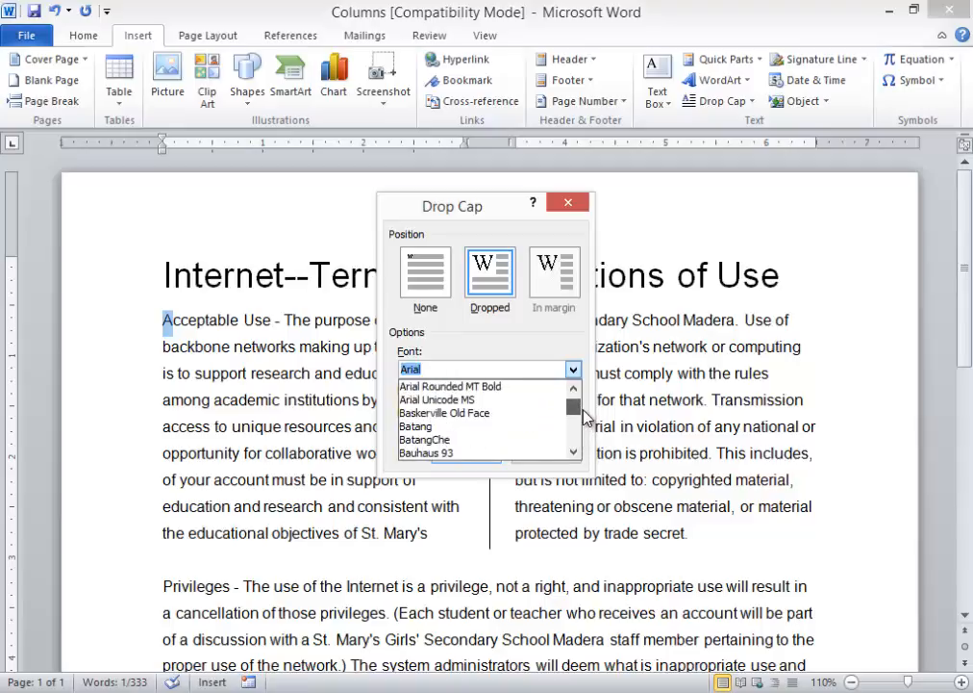
click(461, 387)
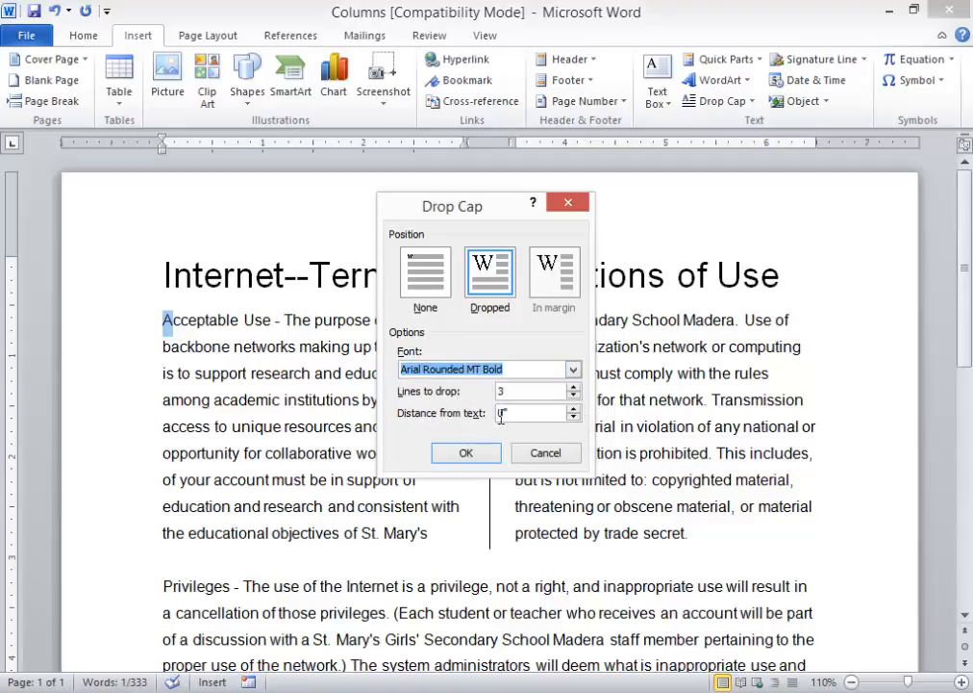
click(574, 388)
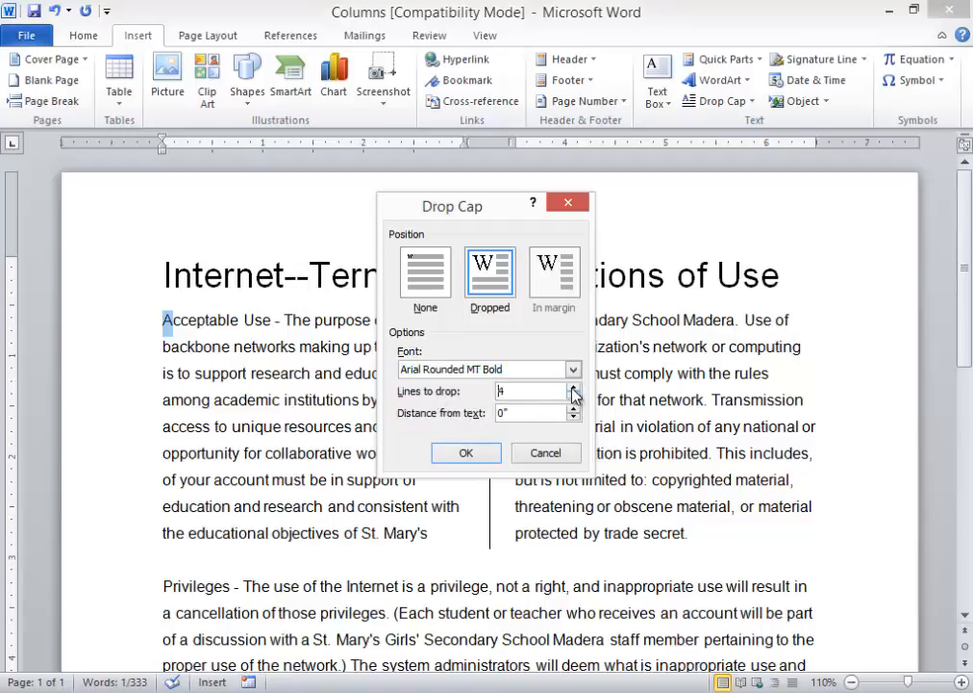
click(463, 452)
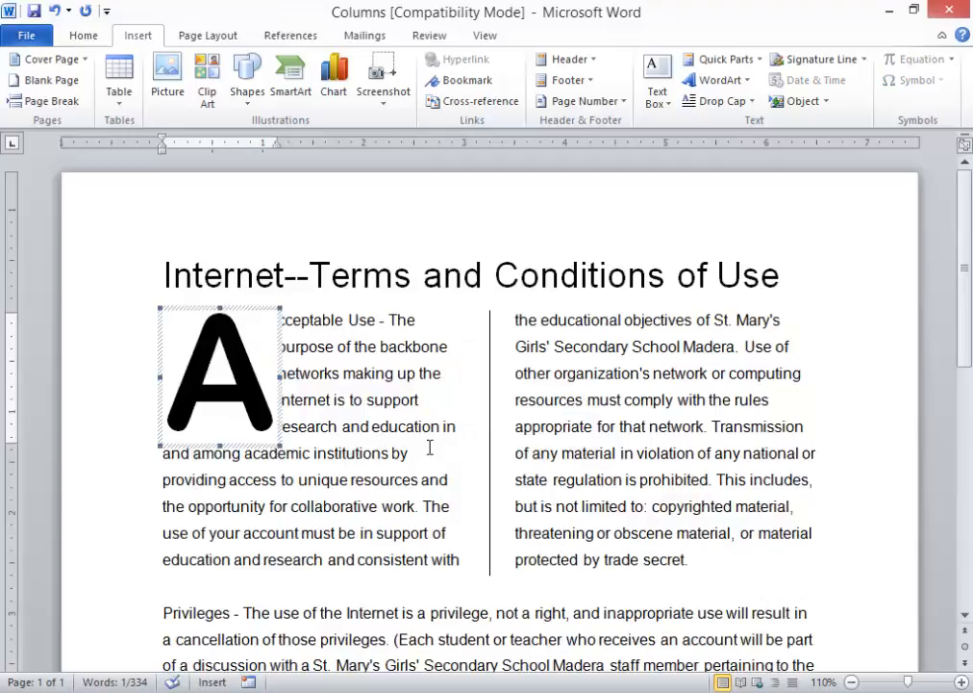
click(389, 441)
scroll(413, 456, down, 3)
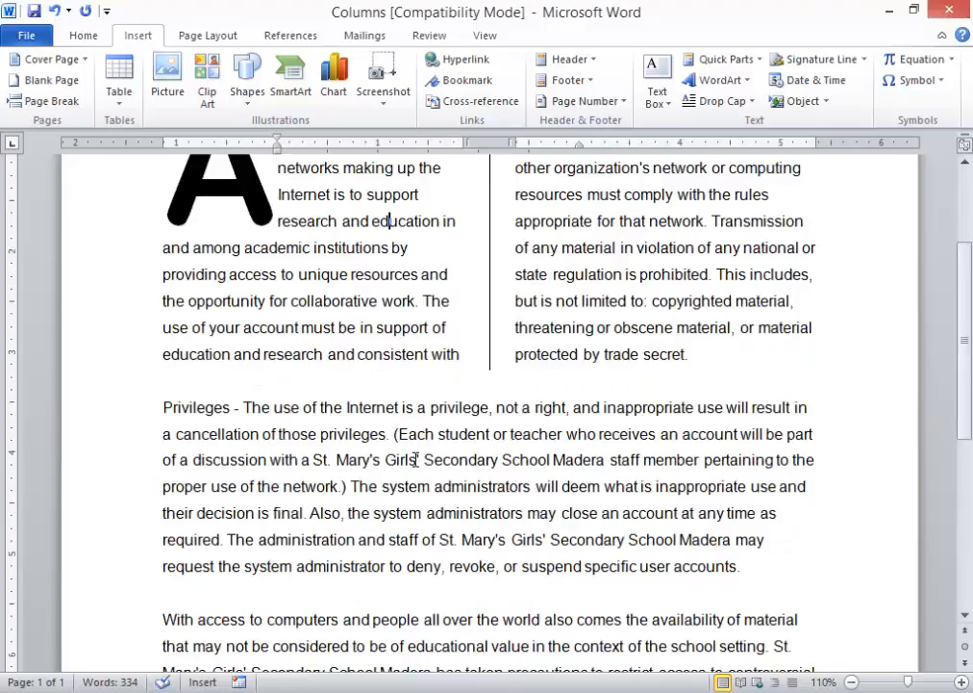
scroll(416, 459, up, 3)
key(ctrl+End)
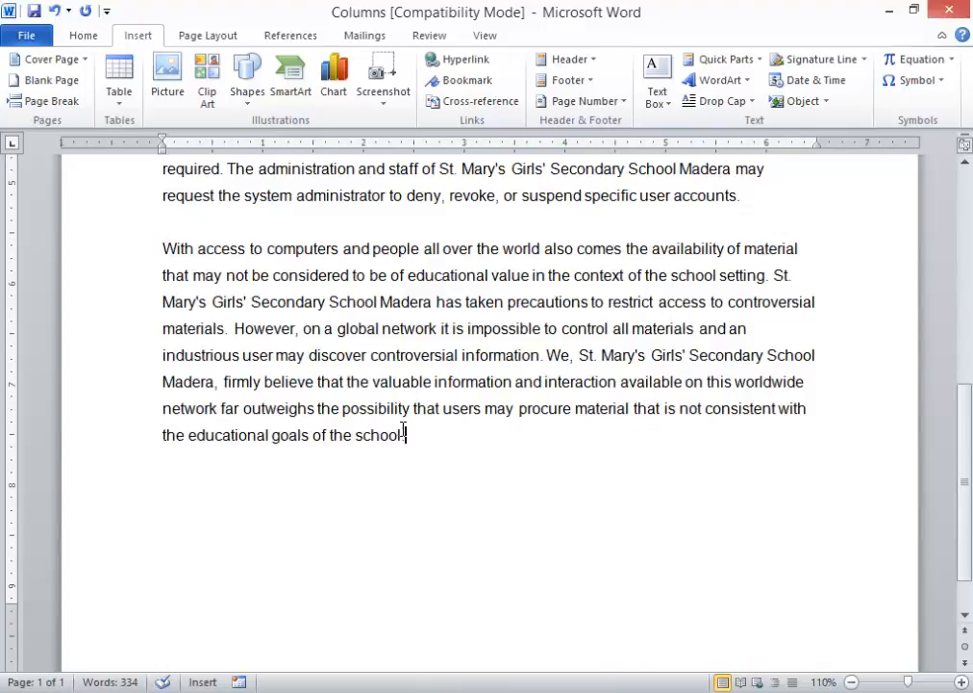
scroll(366, 442, down, 1)
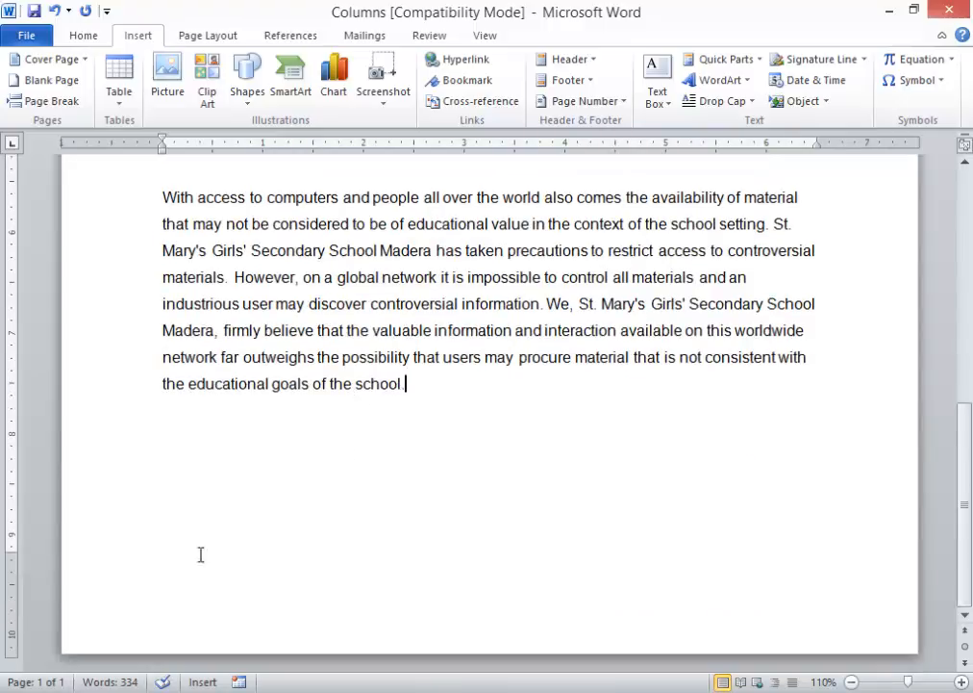
scroll(207, 481, up, 7)
scroll(232, 452, down, 6)
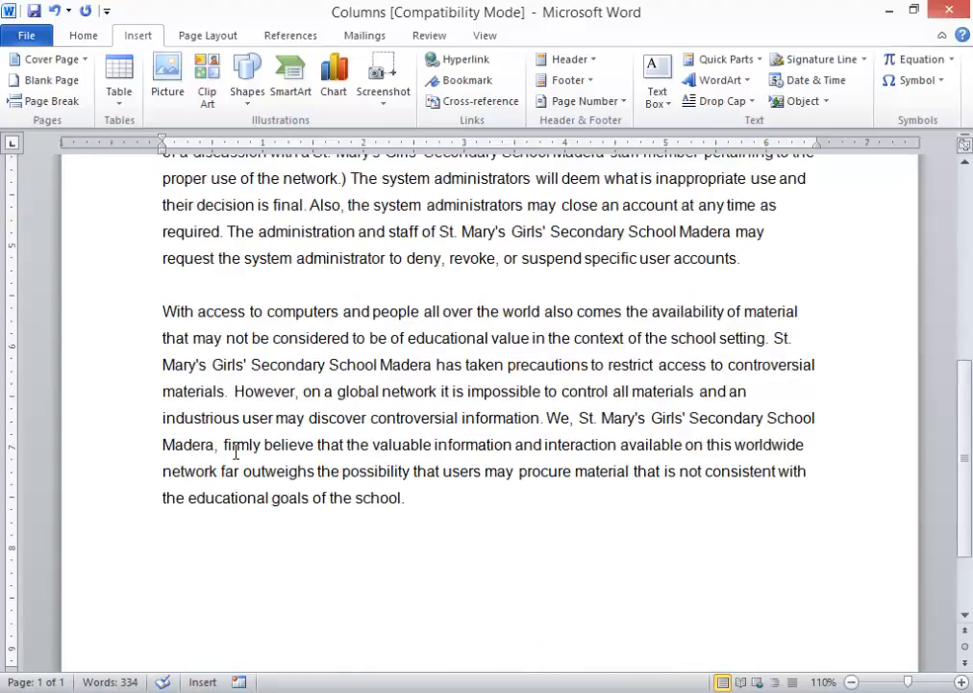
triple_click(385, 366)
key(ctrl+c)
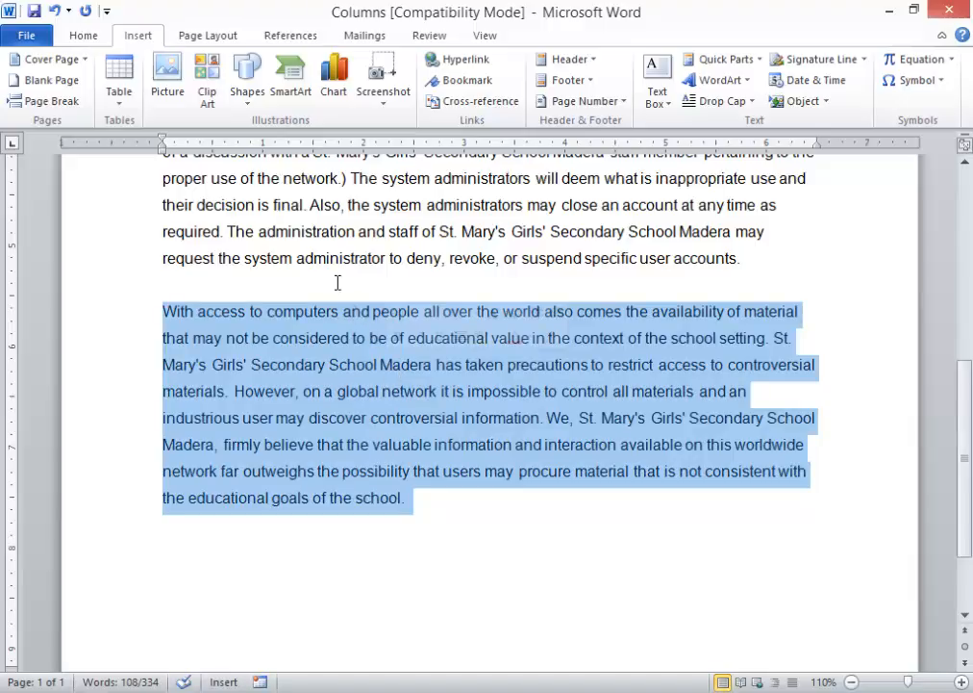
click(84, 36)
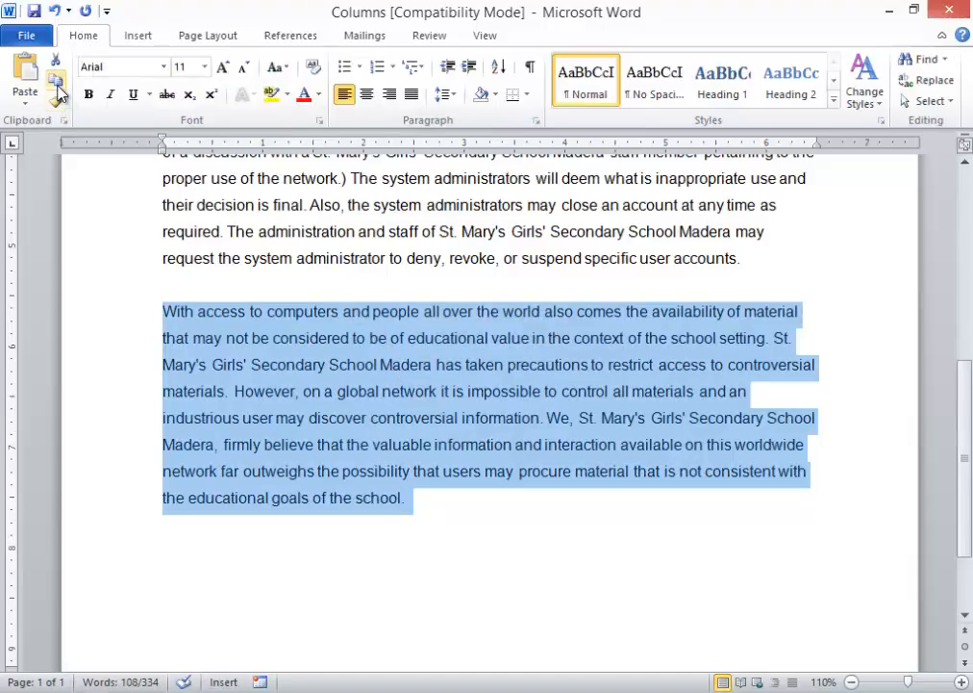
click(435, 502)
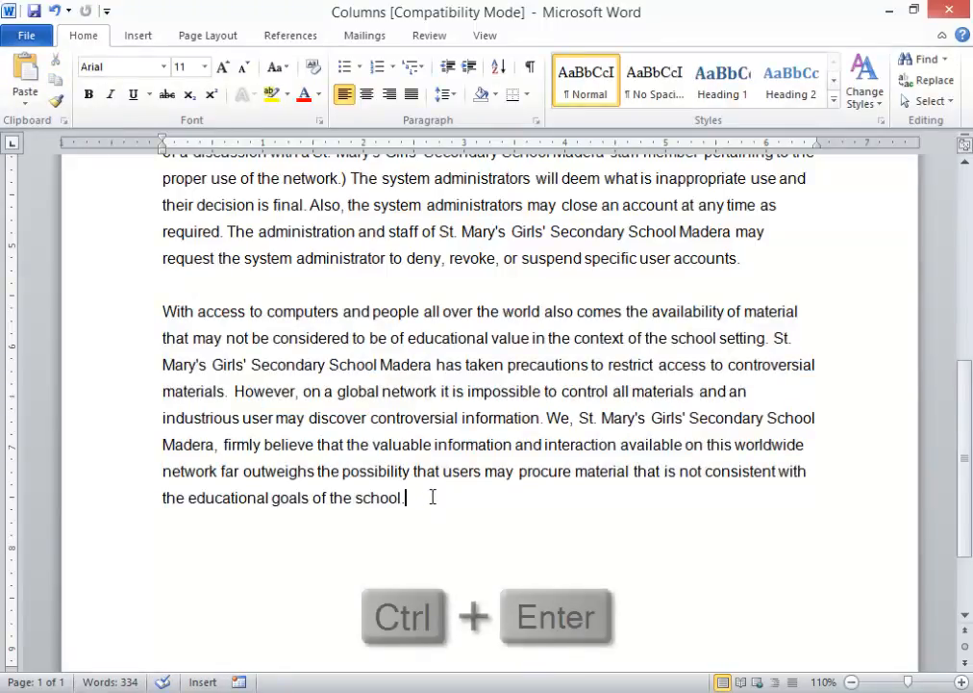
key(ctrl+Return)
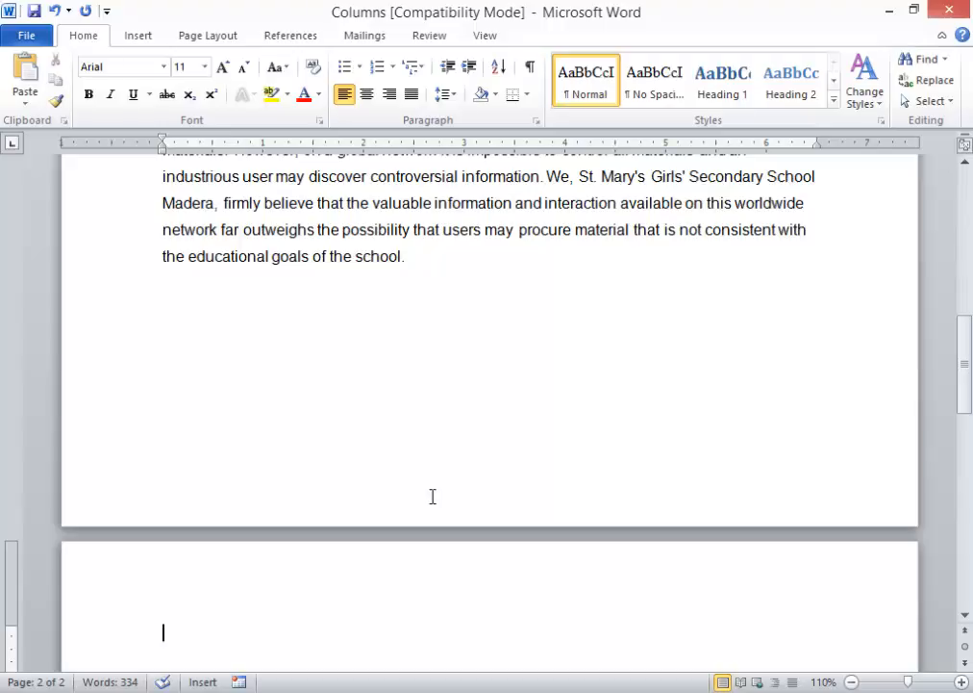
click(23, 72)
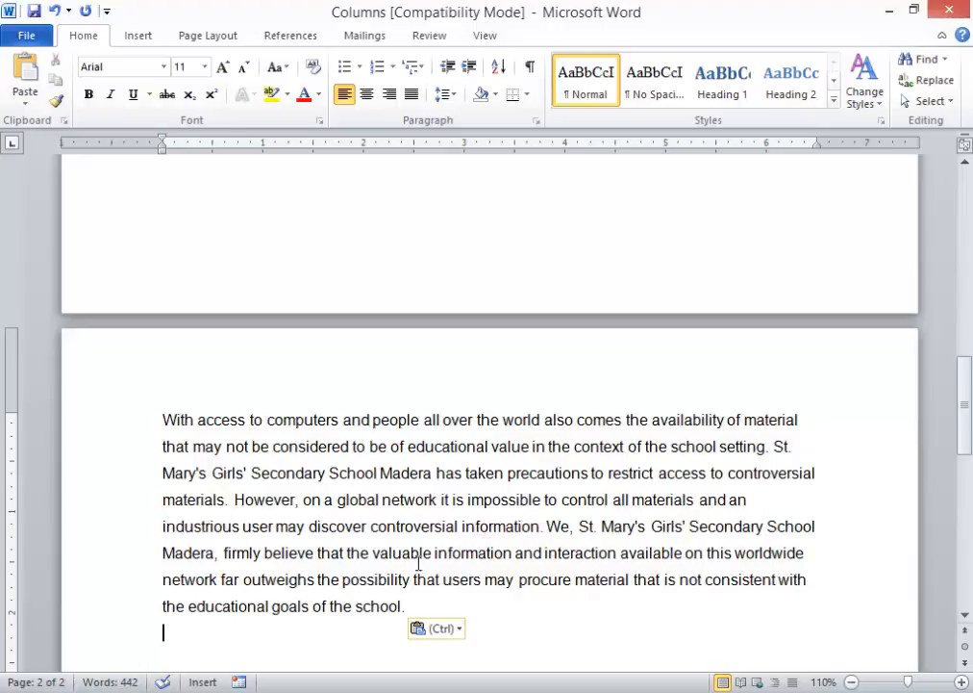
scroll(418, 563, up, 10)
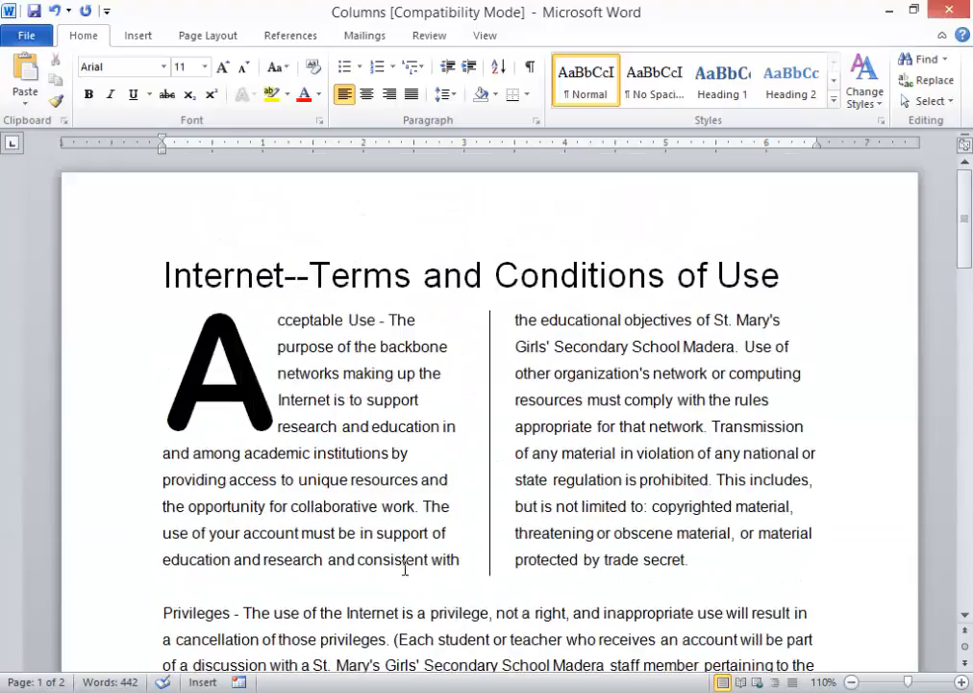
scroll(415, 567, down, 10)
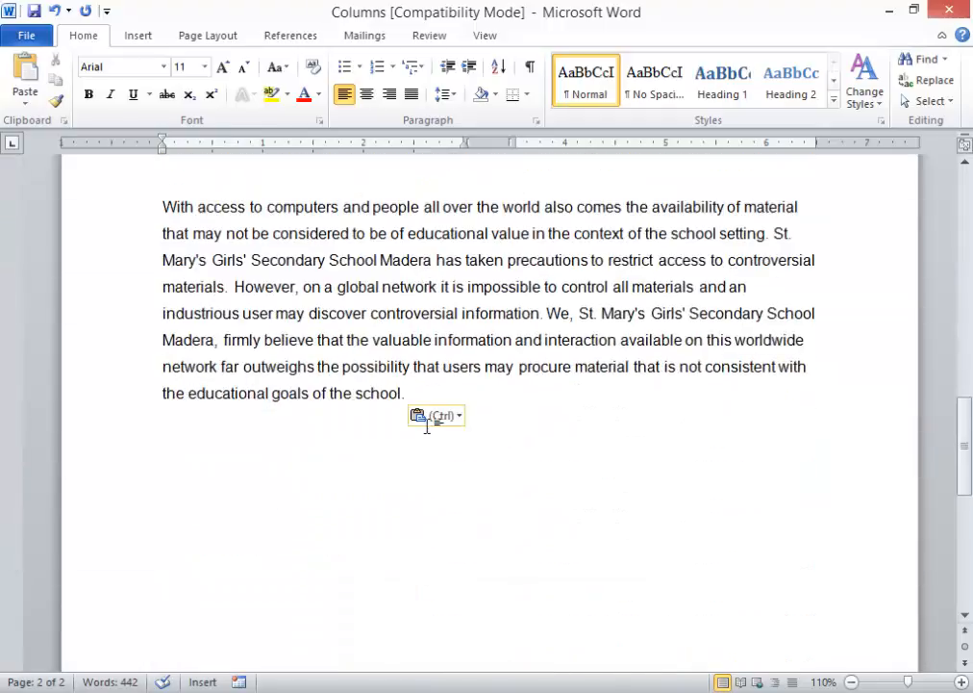
key(ctrl+z)
key(BackSpace)
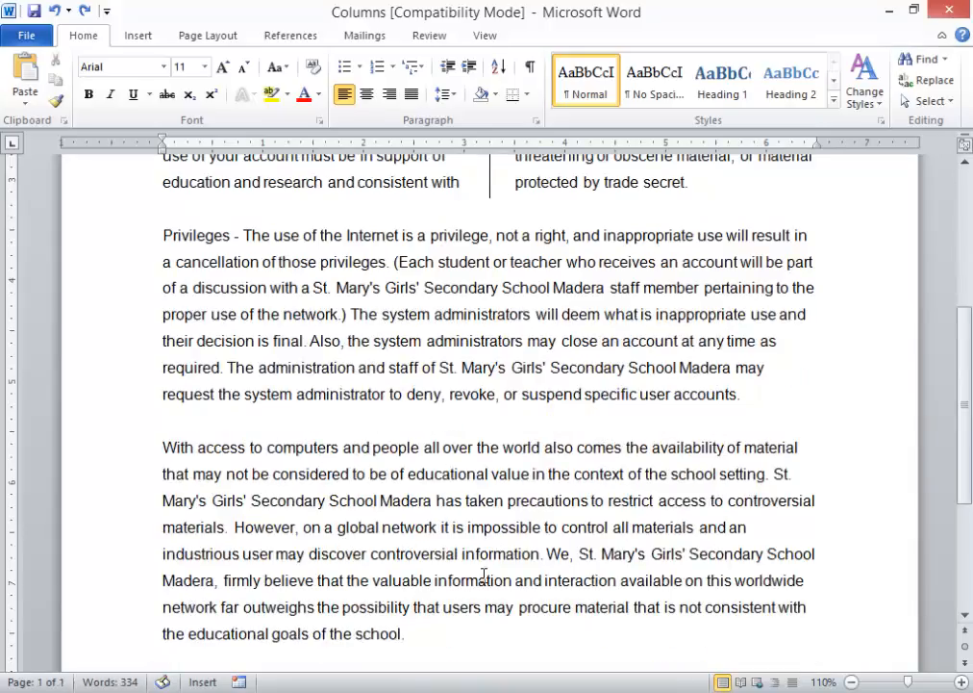
- Select and copy the final school paragraph about controversial materials
scroll(487, 606, down, 4)
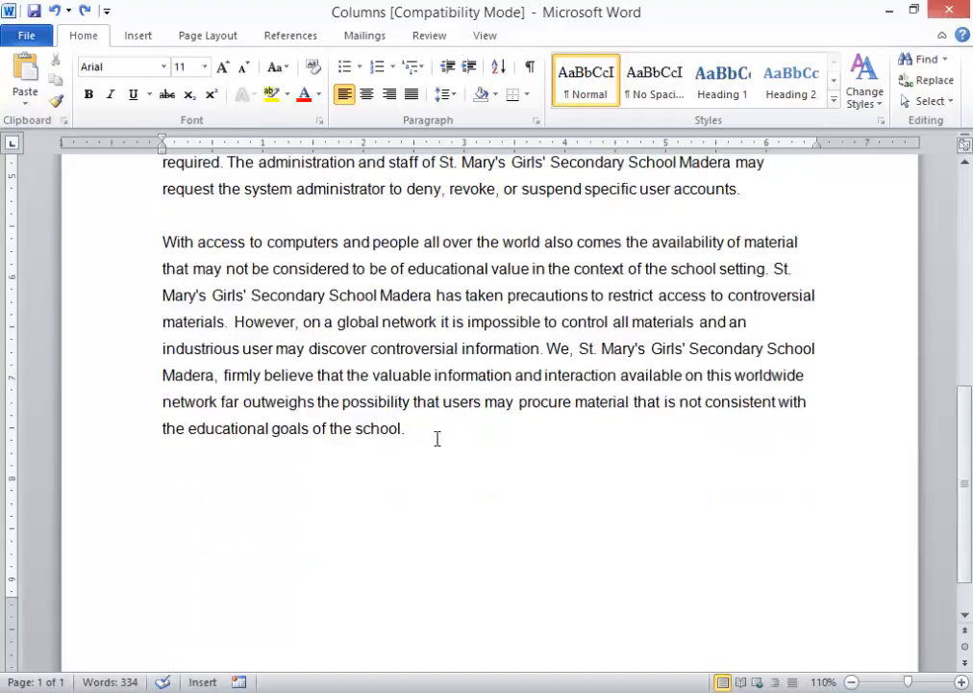
drag(407, 429, 167, 242)
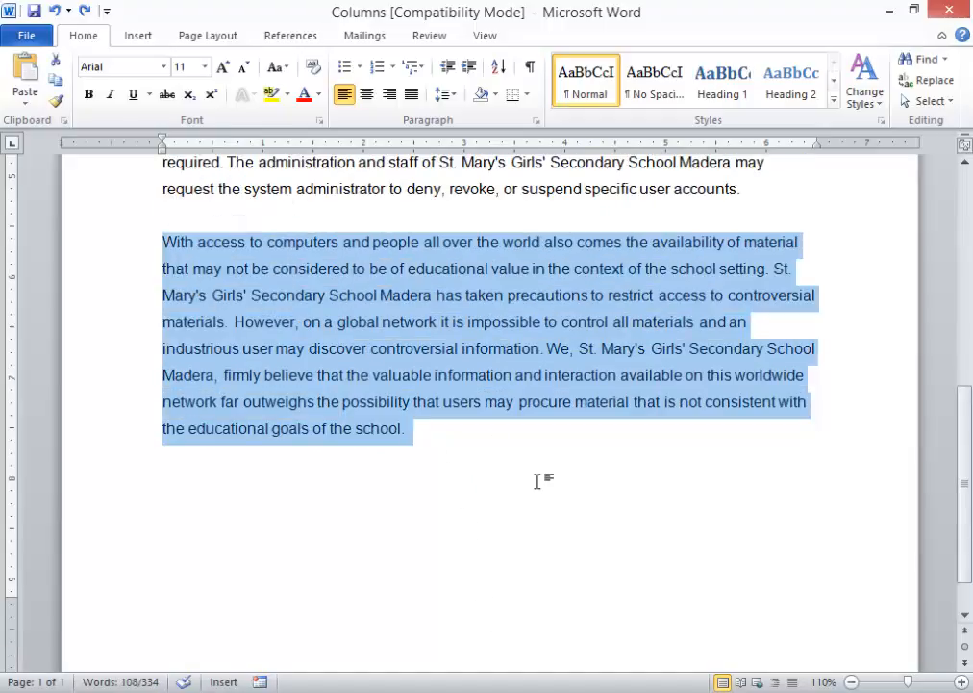
scroll(384, 538, down, 1)
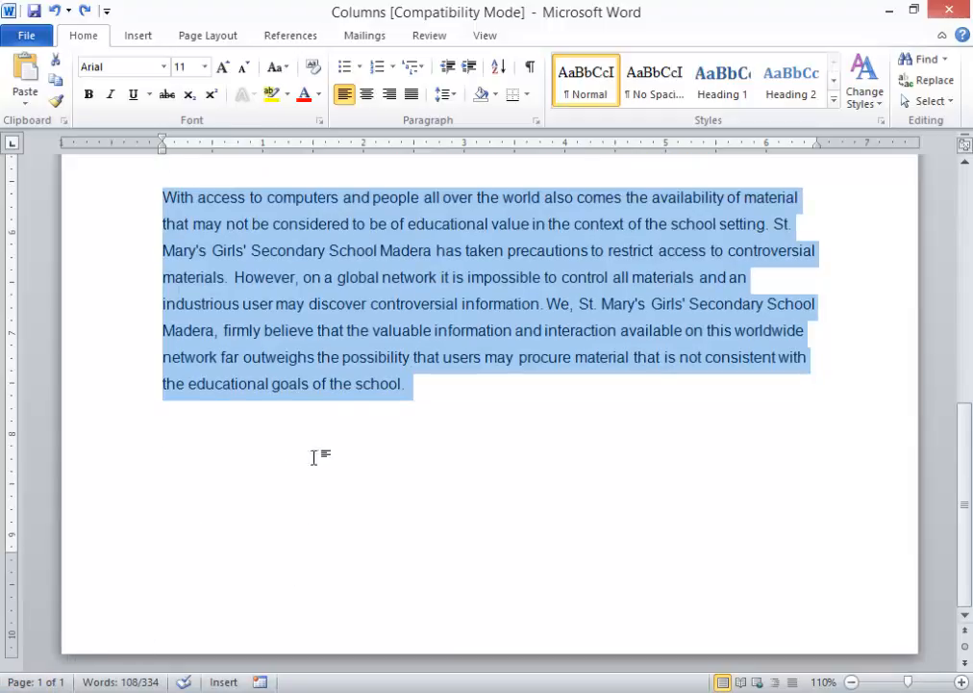
click(433, 414)
drag(433, 397, 157, 200)
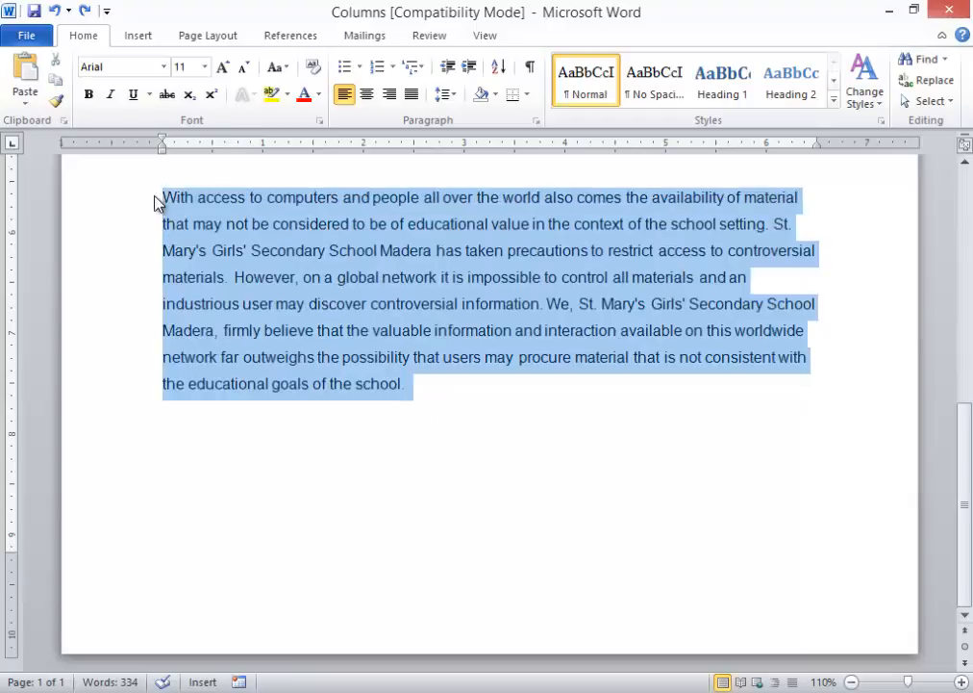
click(59, 81)
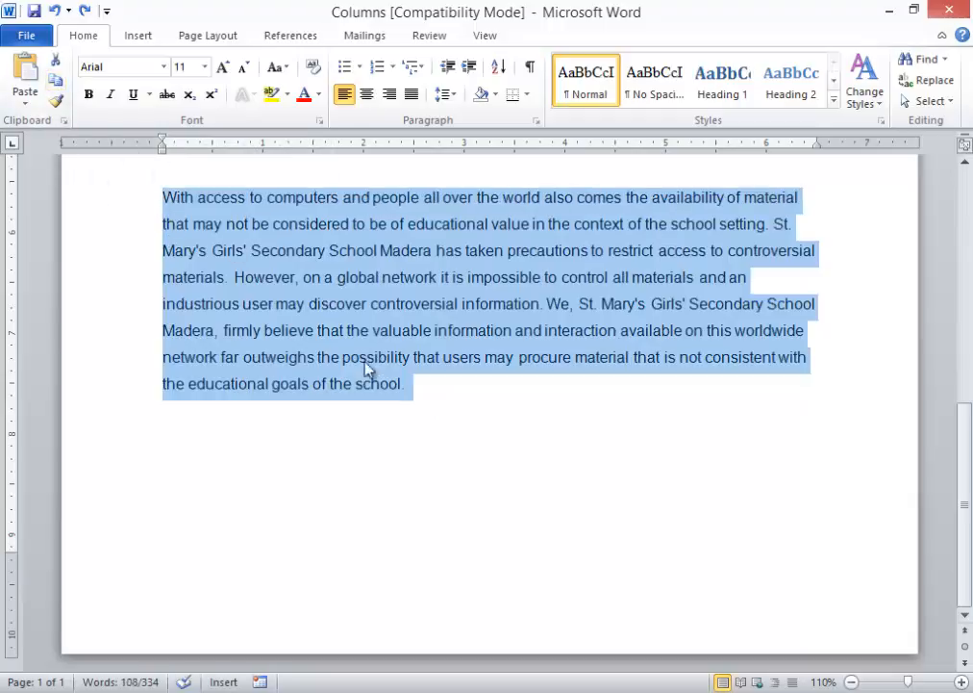
- Add two page breaks after the paragraph and paste the copy onto the new page
click(475, 397)
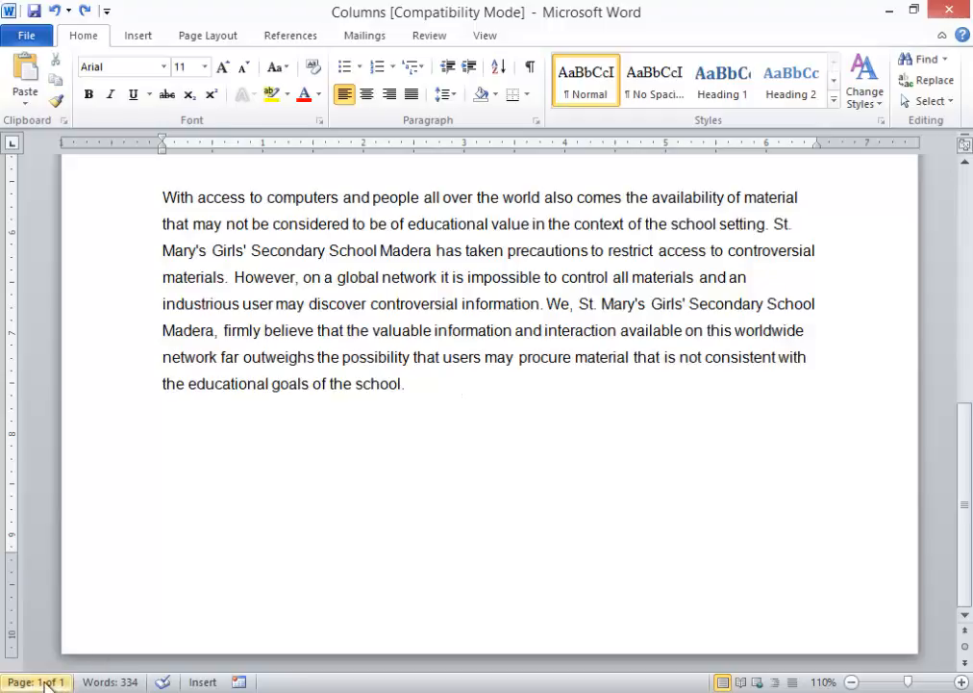
key(ctrl+Return)
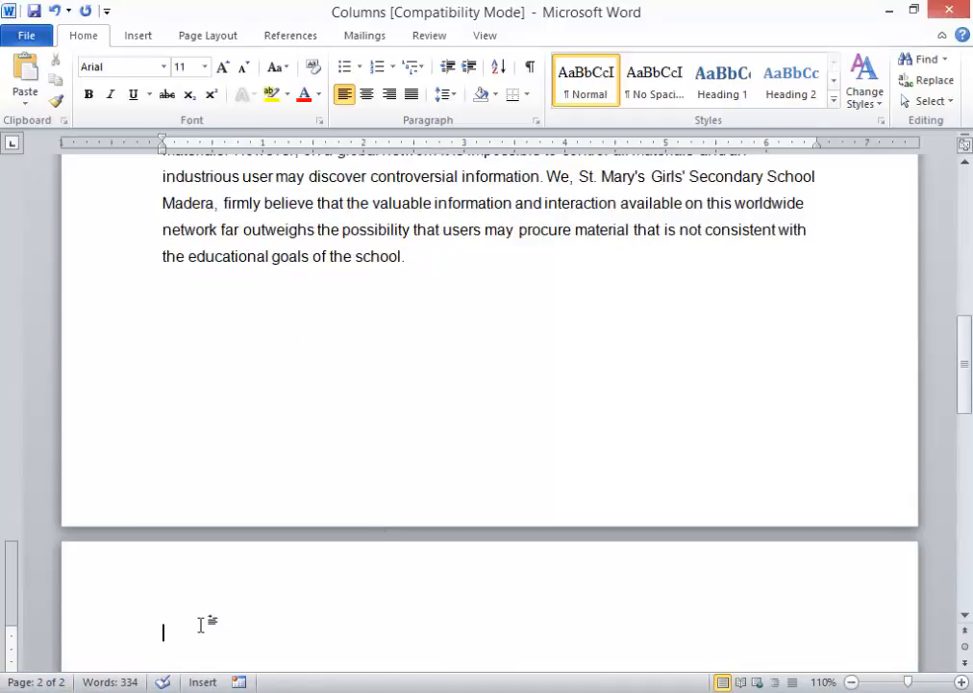
key(ctrl+Return)
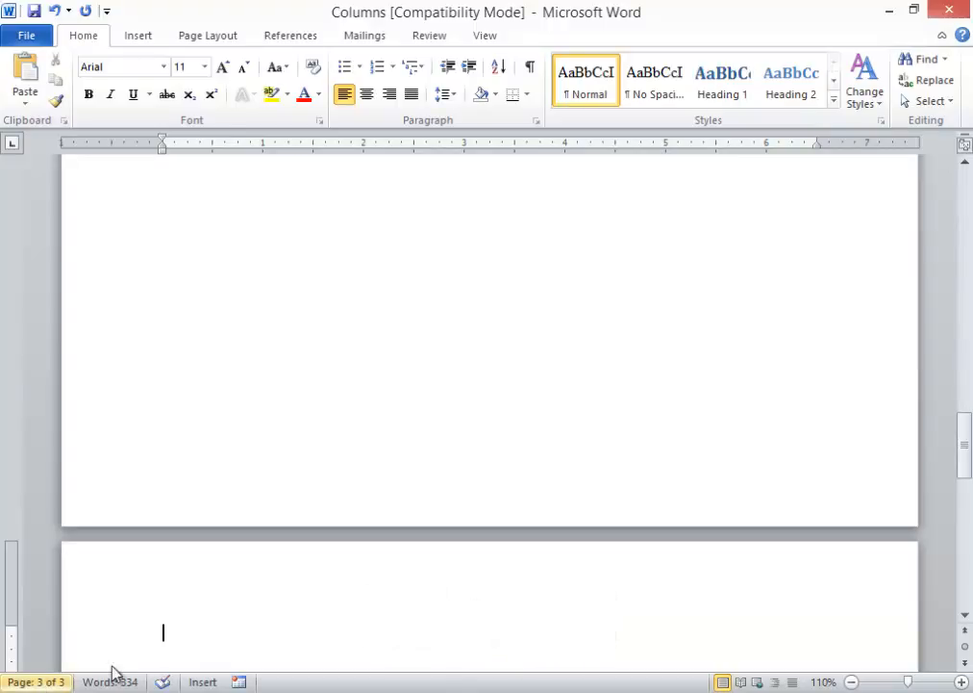
click(25, 72)
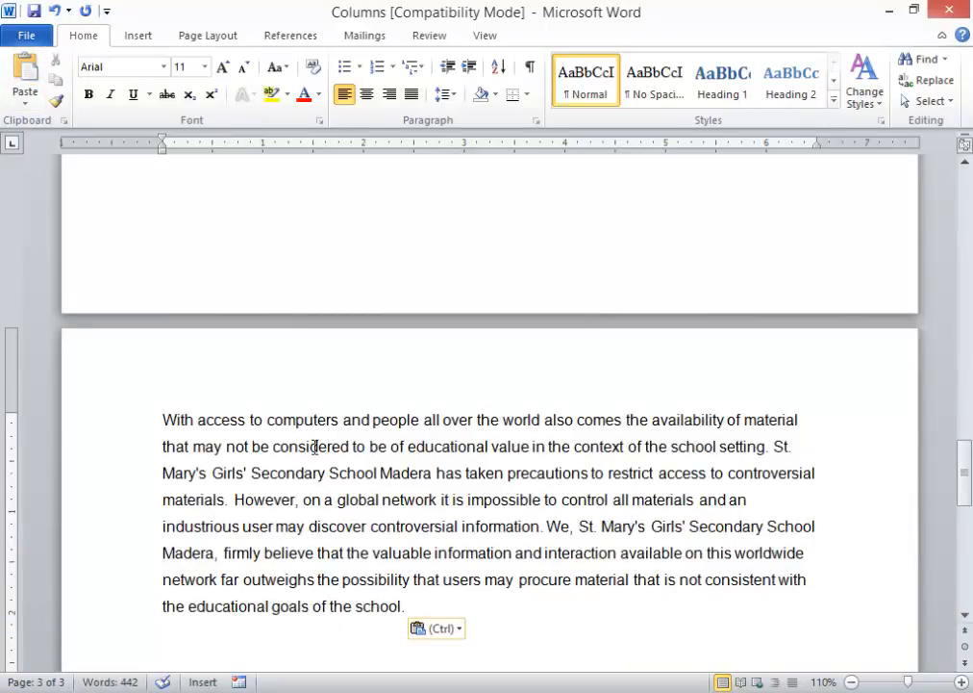
scroll(317, 445, up, 10)
scroll(318, 445, up, 5)
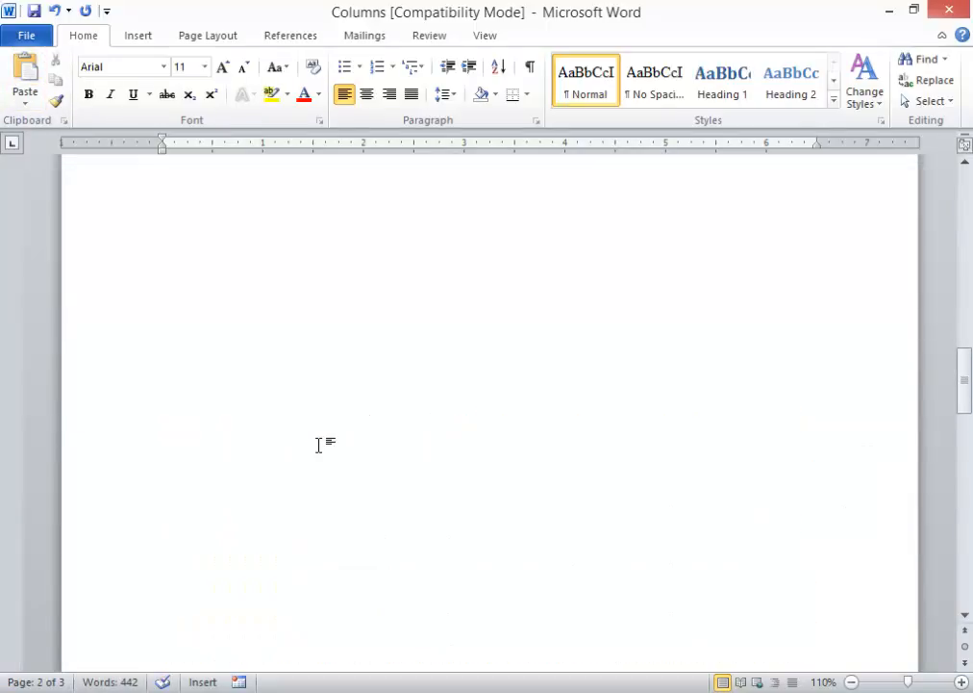
scroll(322, 446, down, 10)
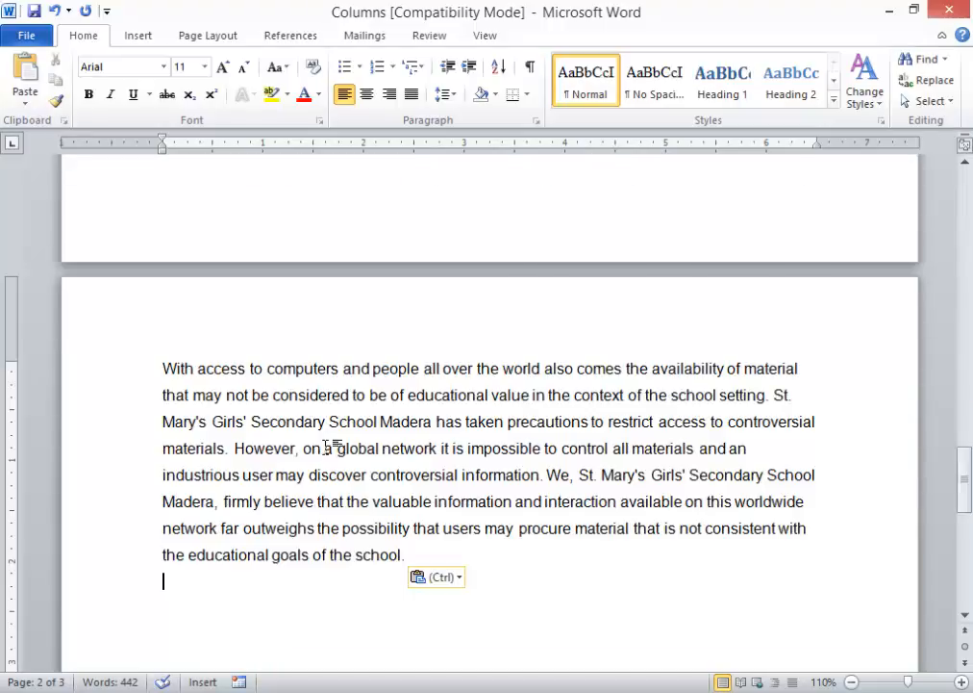
scroll(325, 308, down, 3)
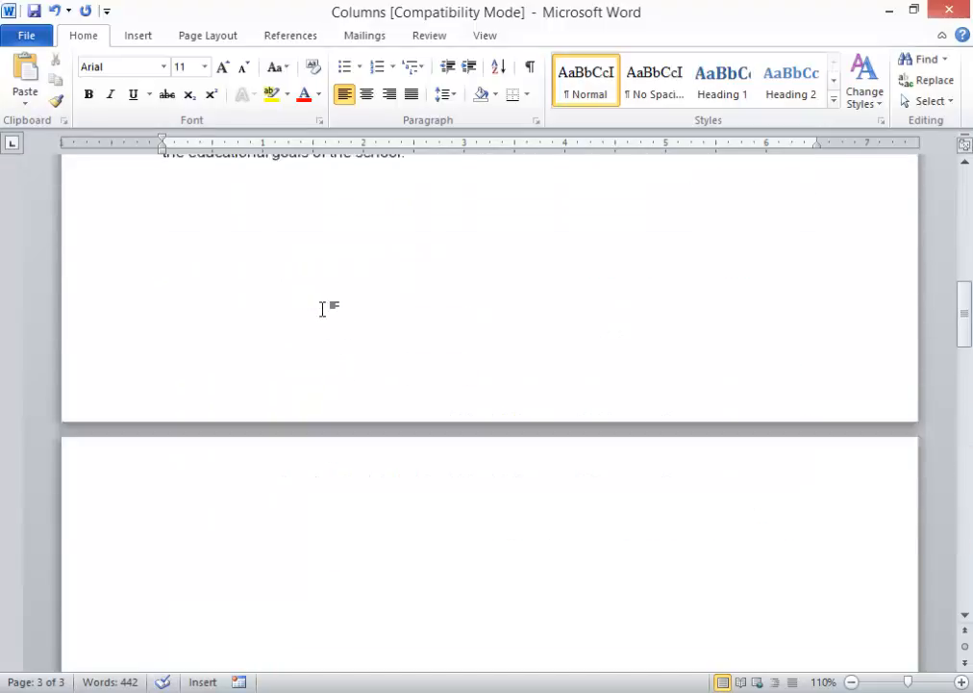
scroll(324, 308, up, 15)
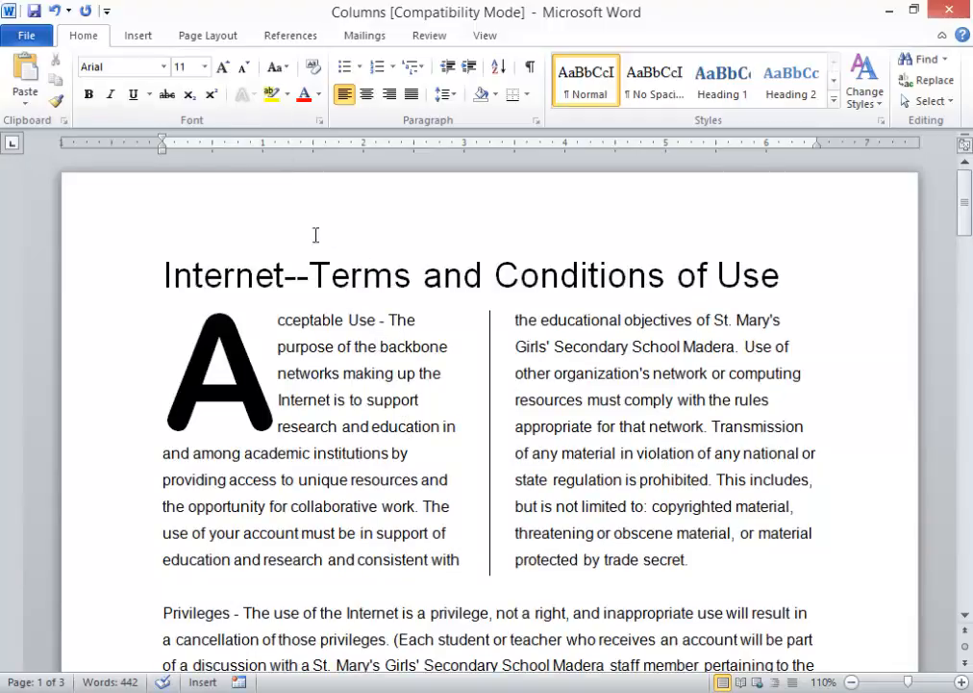
- Frame every page with a black 3 pt double-line box page border
click(231, 37)
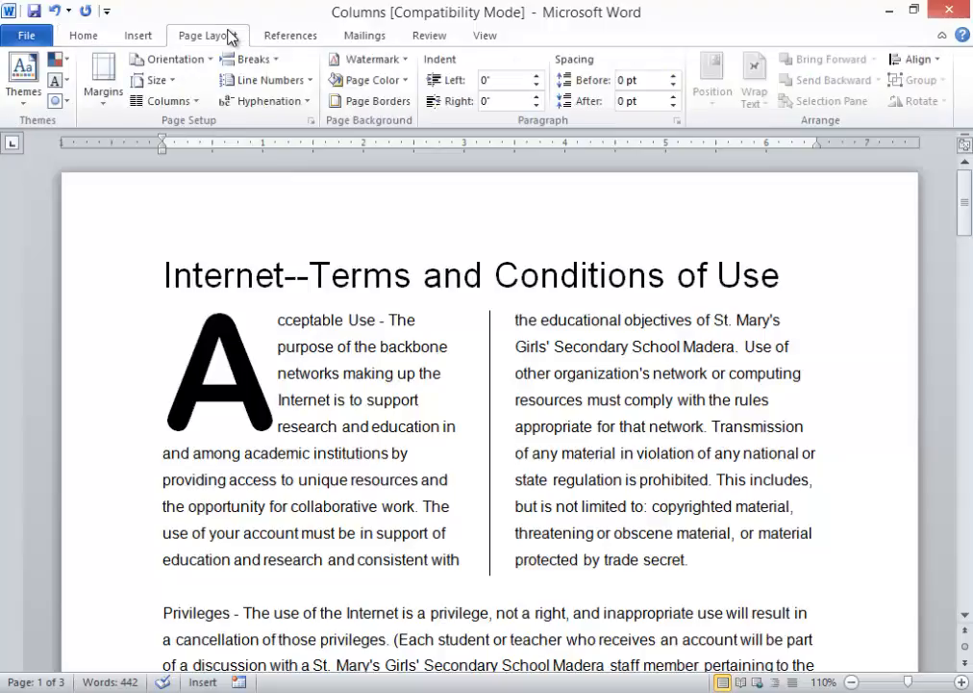
click(385, 107)
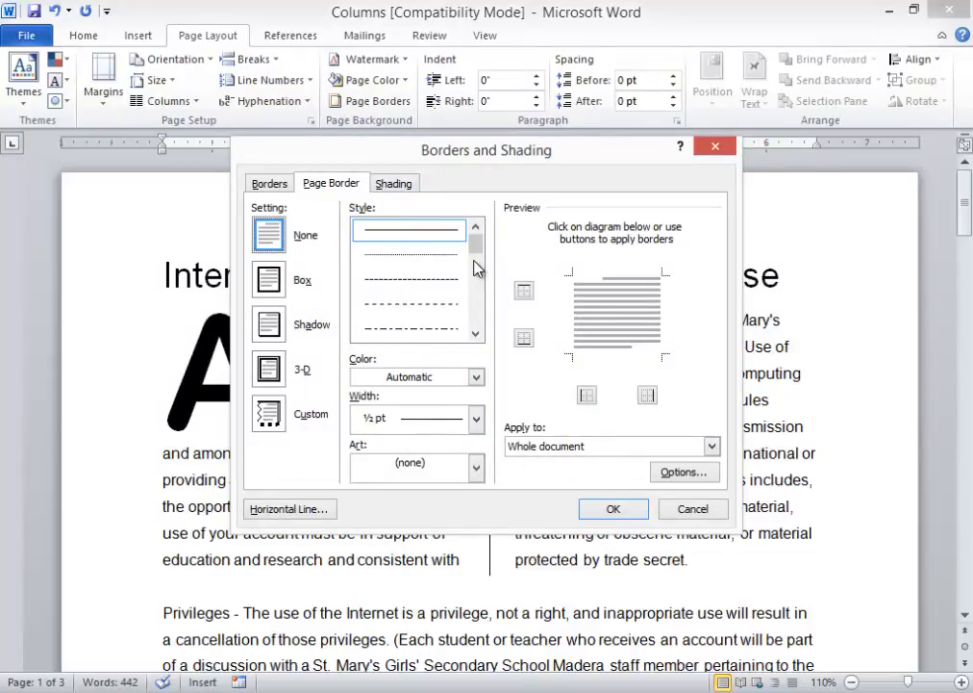
drag(478, 256, 480, 285)
click(428, 282)
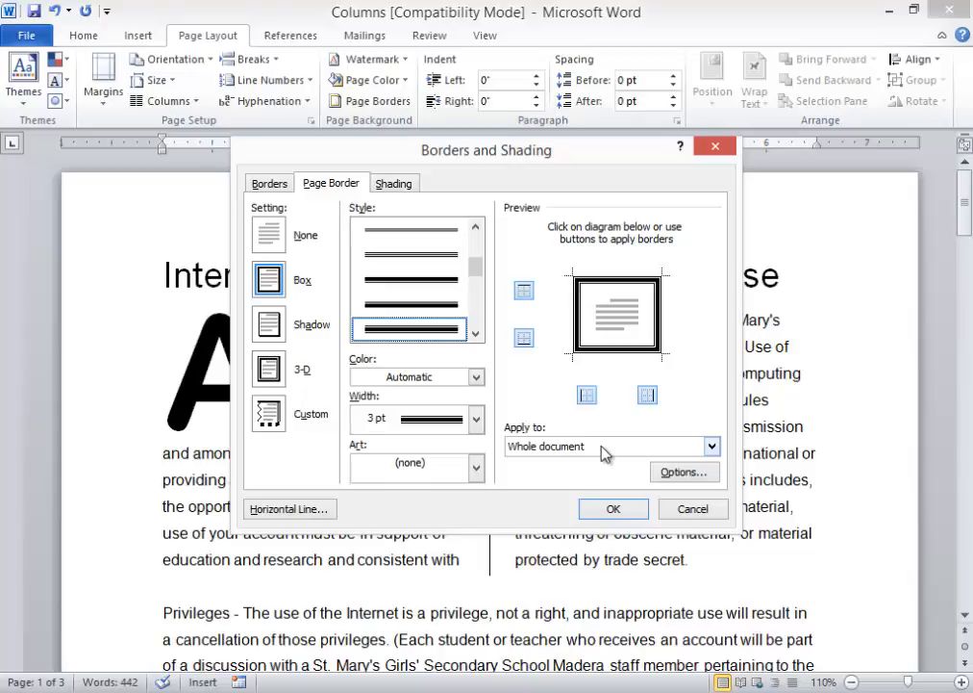
click(614, 509)
scroll(580, 456, down, 20)
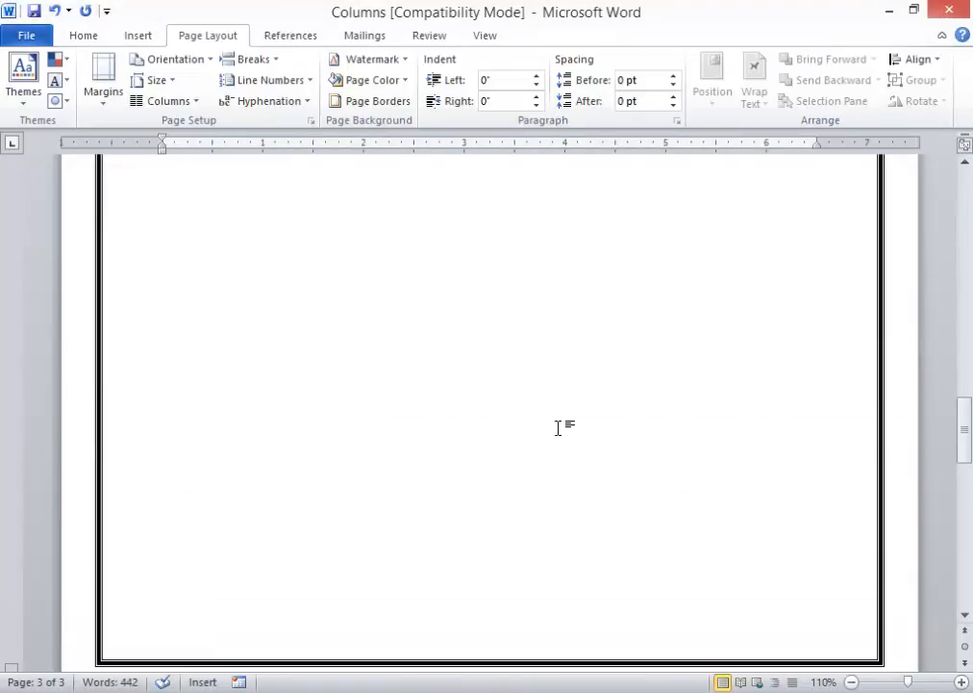
scroll(560, 427, up, 20)
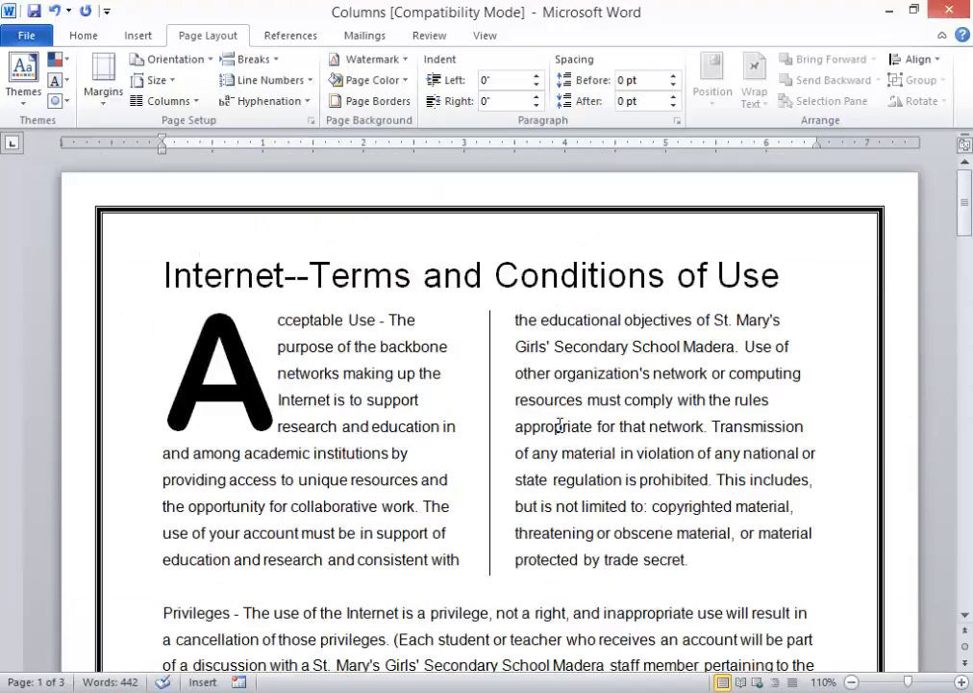
- Change the page border colour to green and its width to 2 ¼ pt
click(385, 104)
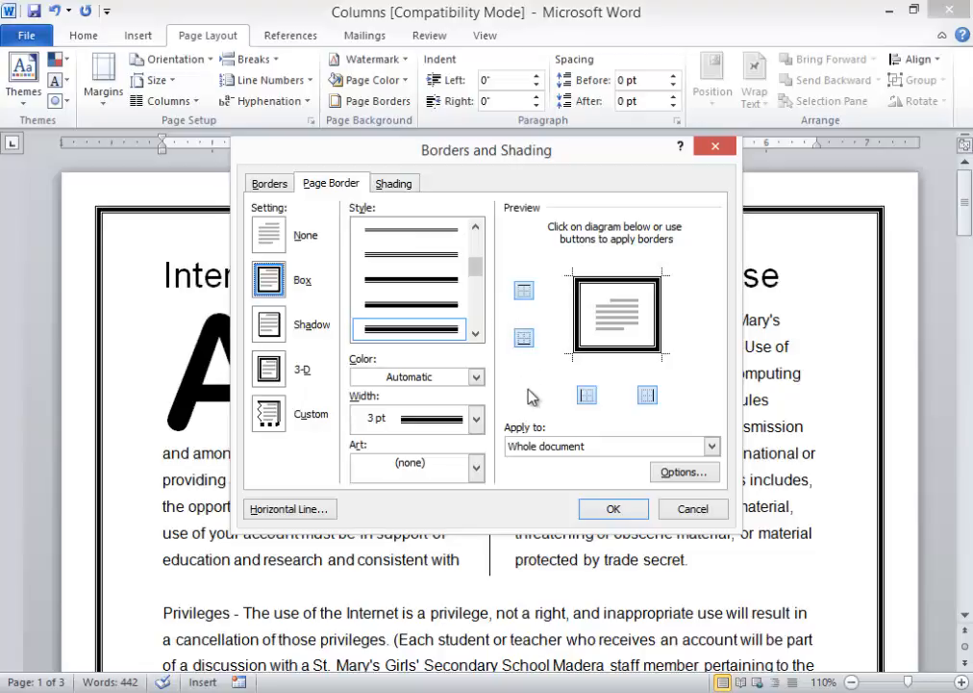
click(475, 376)
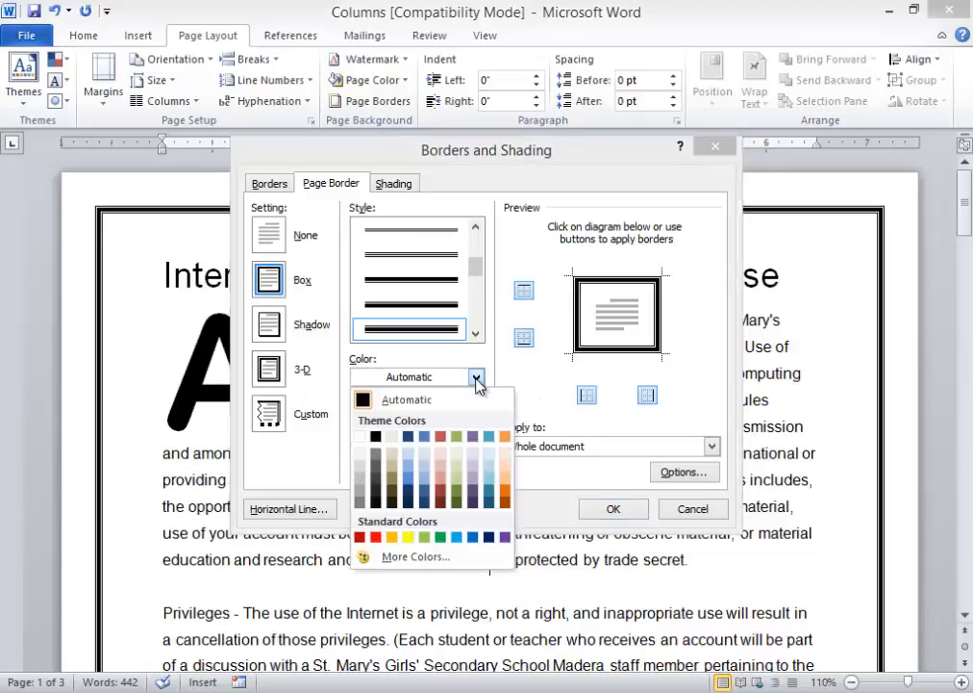
click(489, 536)
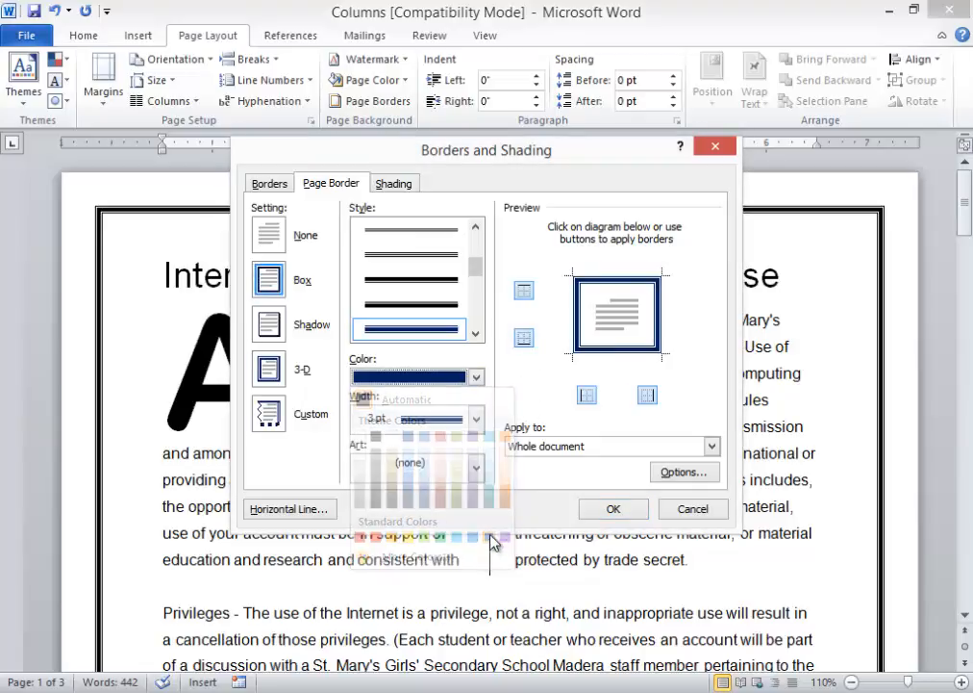
click(476, 376)
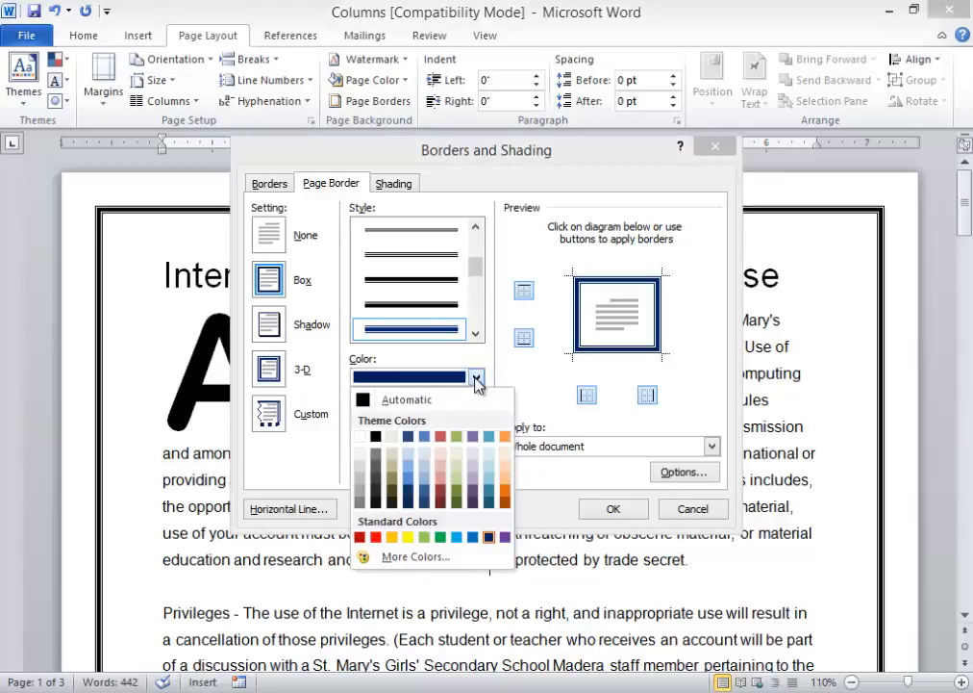
click(440, 537)
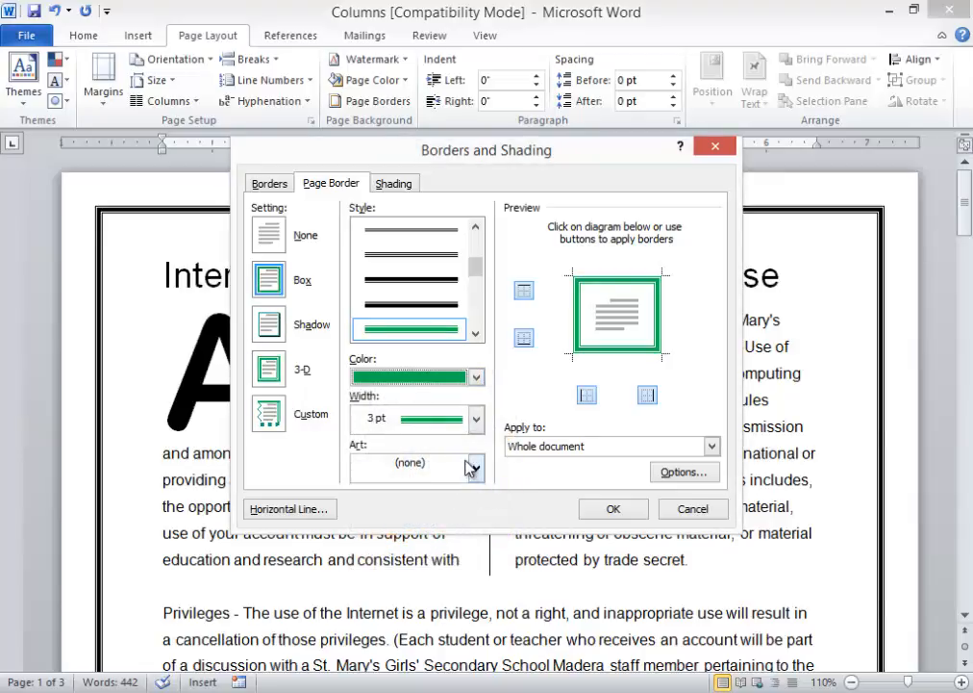
click(476, 417)
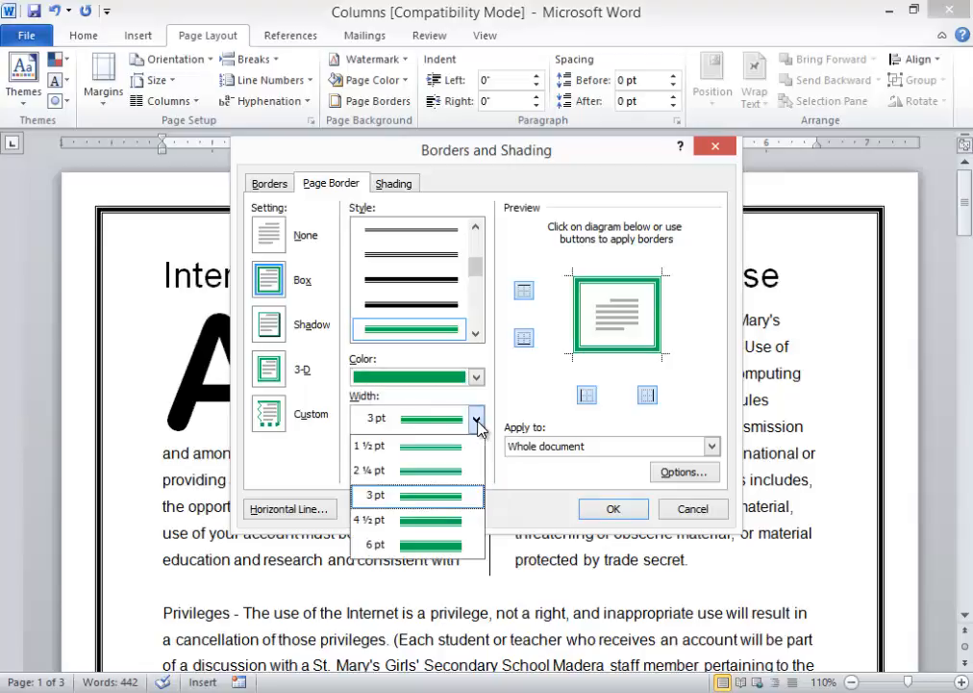
click(428, 470)
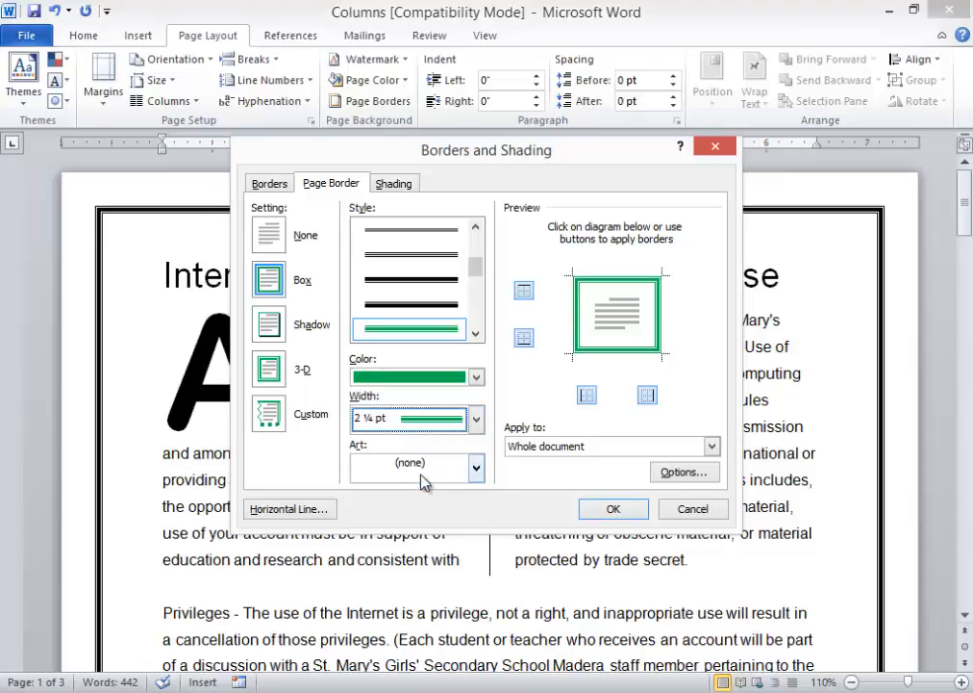
- Set Art back to (none) and apply the green double-line border
click(476, 468)
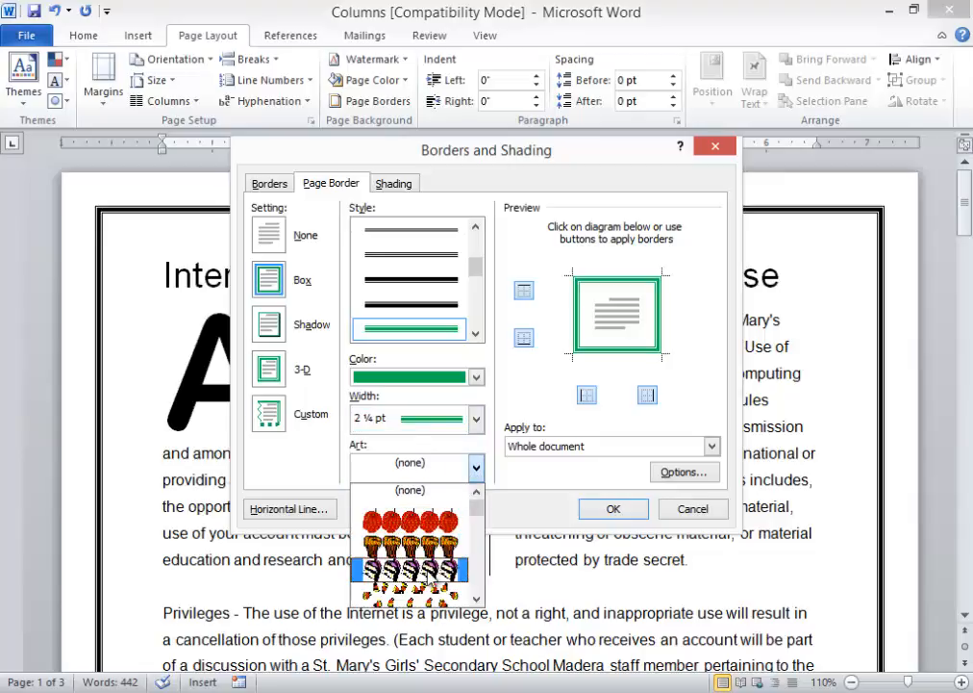
click(430, 575)
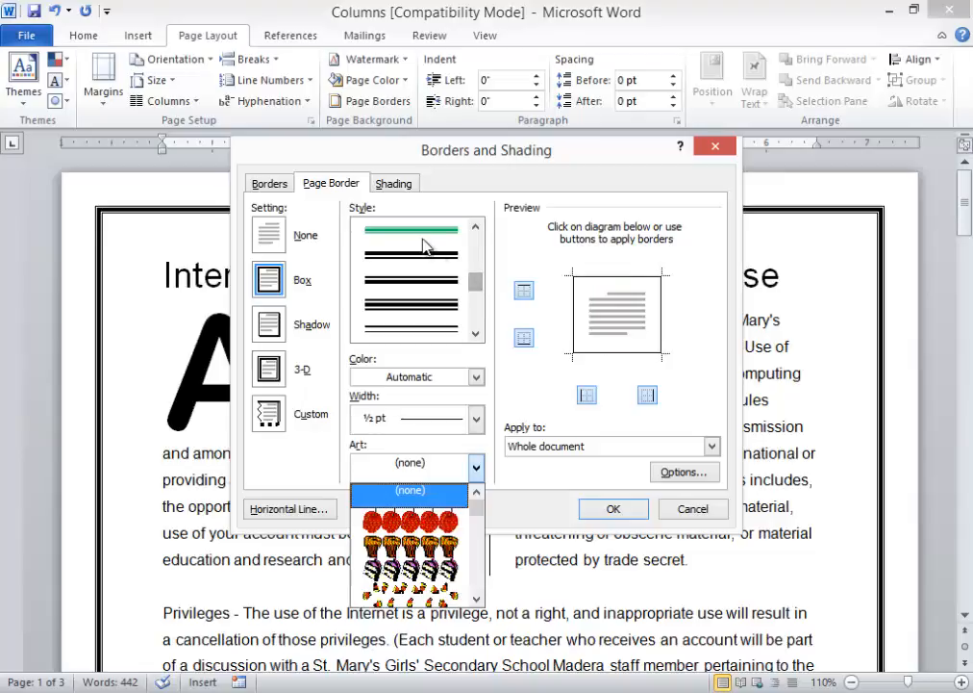
click(428, 248)
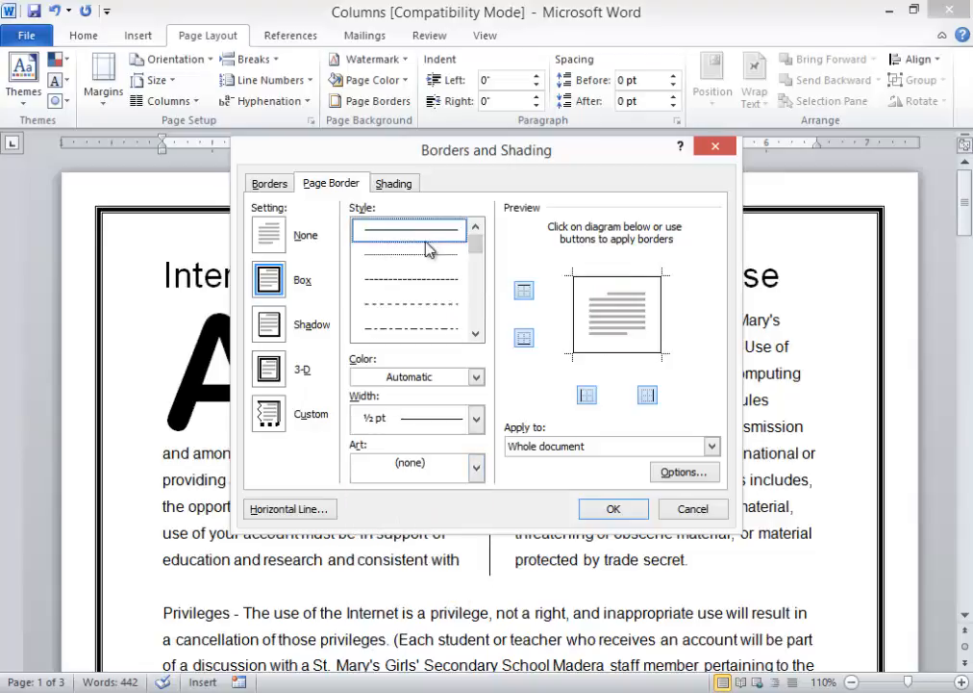
scroll(414, 289, down, 3)
click(420, 304)
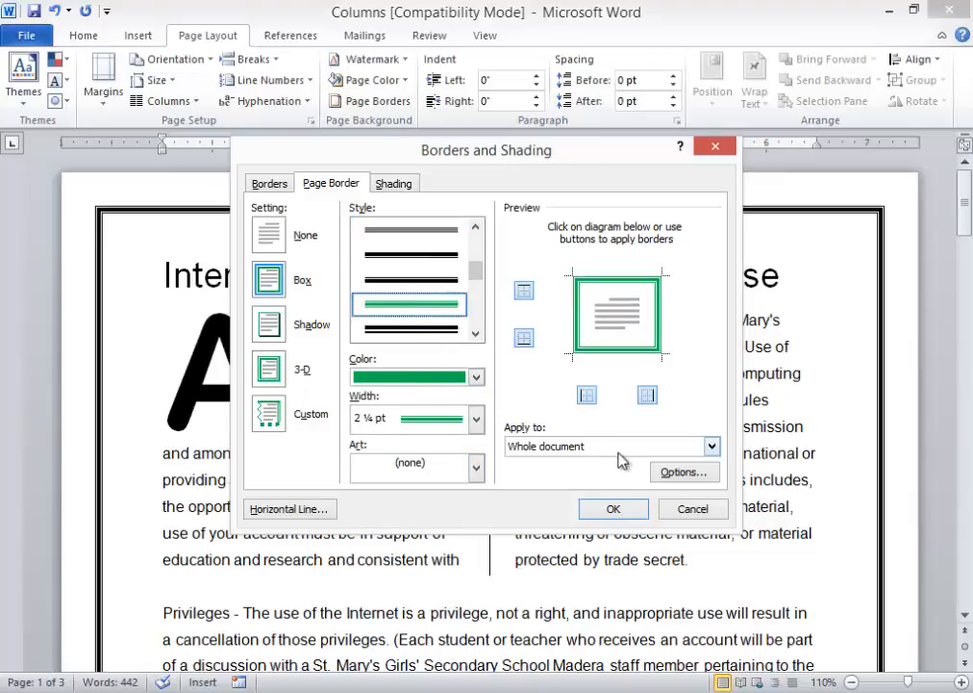
click(612, 511)
scroll(618, 483, down, 15)
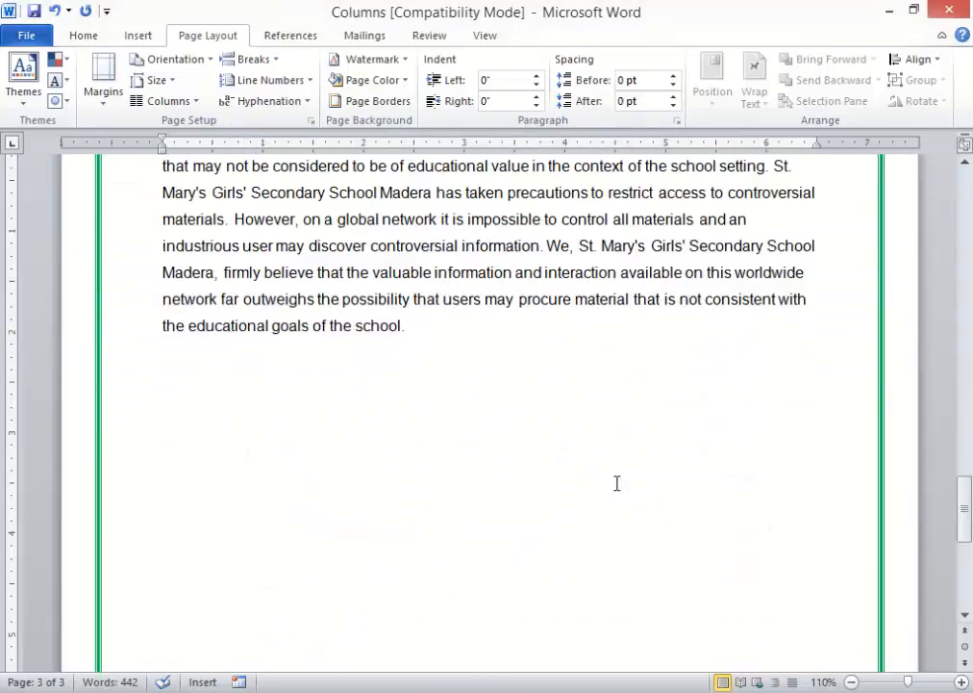
scroll(618, 482, up, 3)
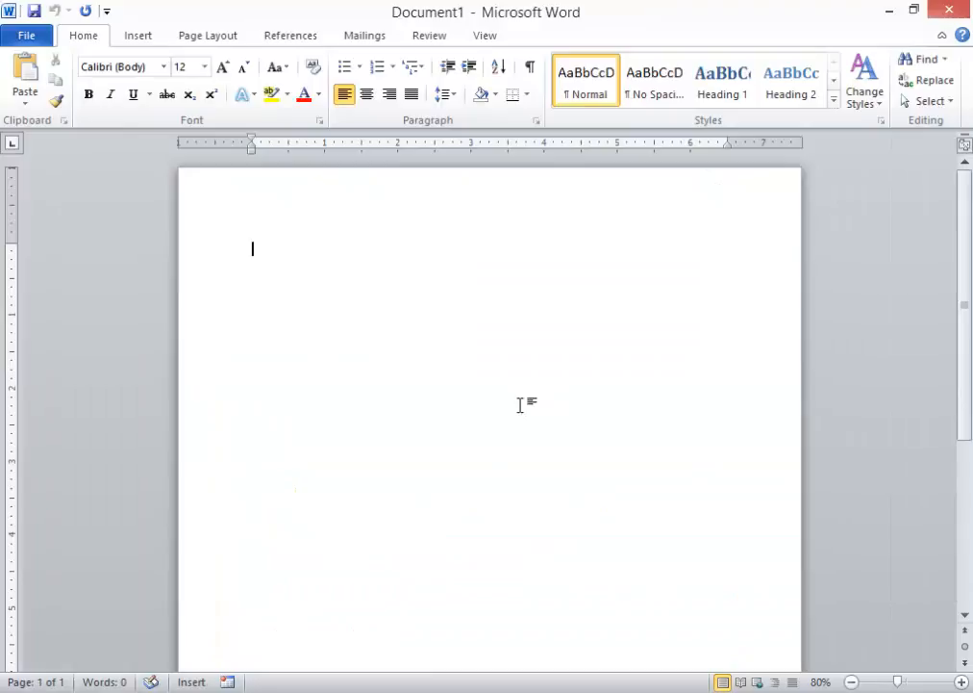
- Try the A4 and then A5 paper sizes for the blank page
click(207, 34)
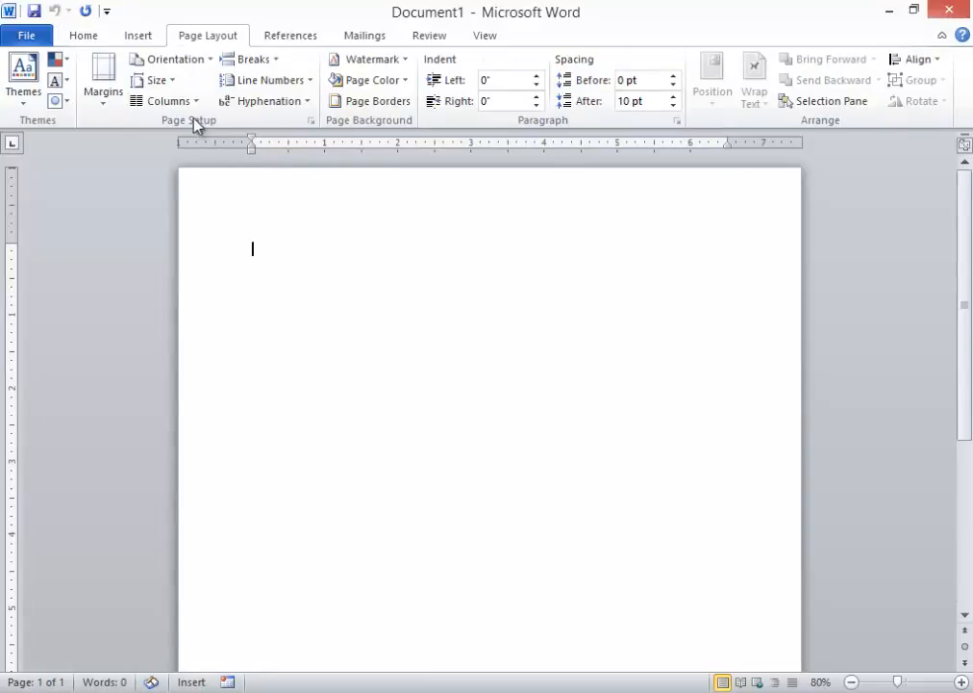
click(171, 85)
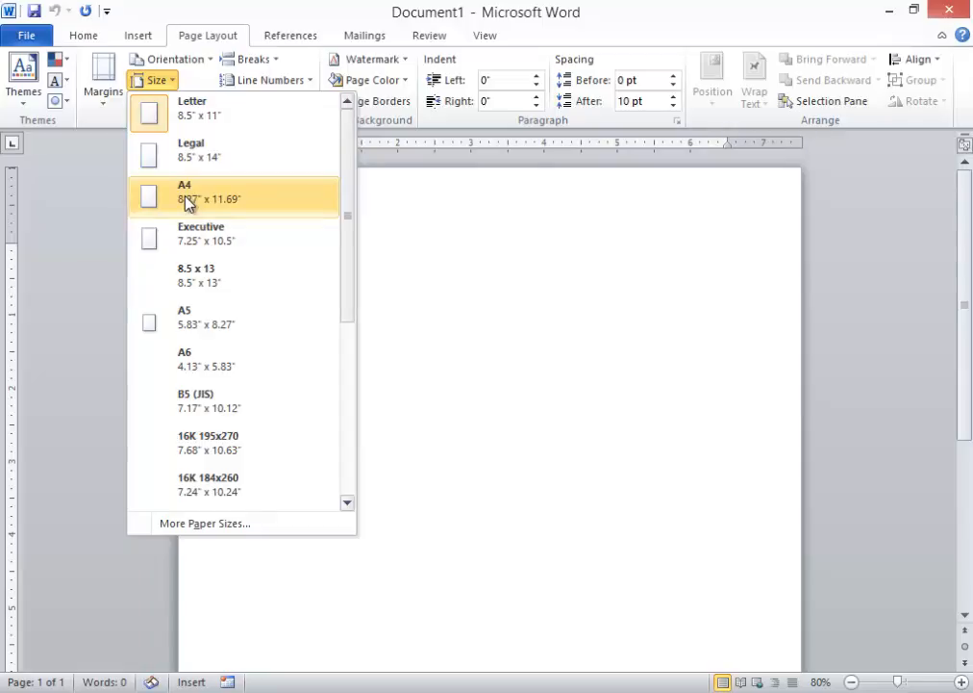
click(186, 199)
click(175, 85)
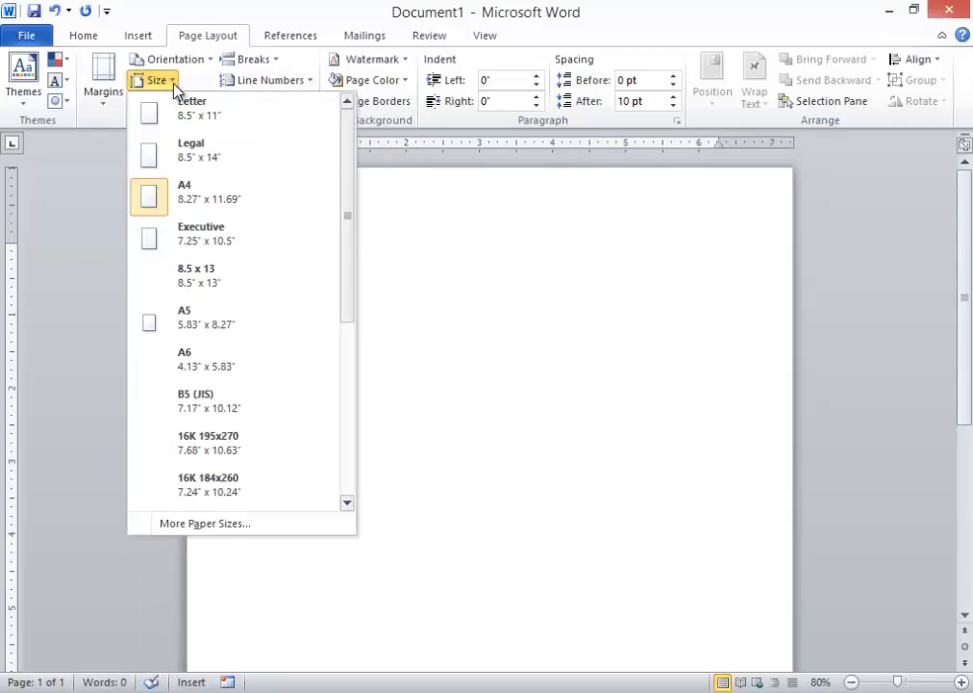
click(204, 317)
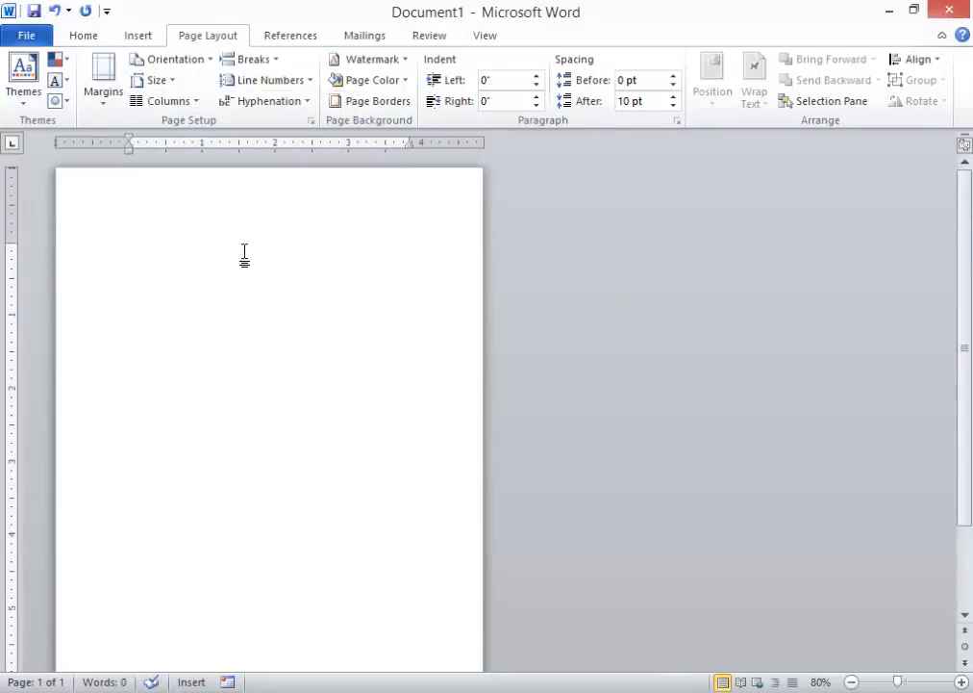
click(155, 81)
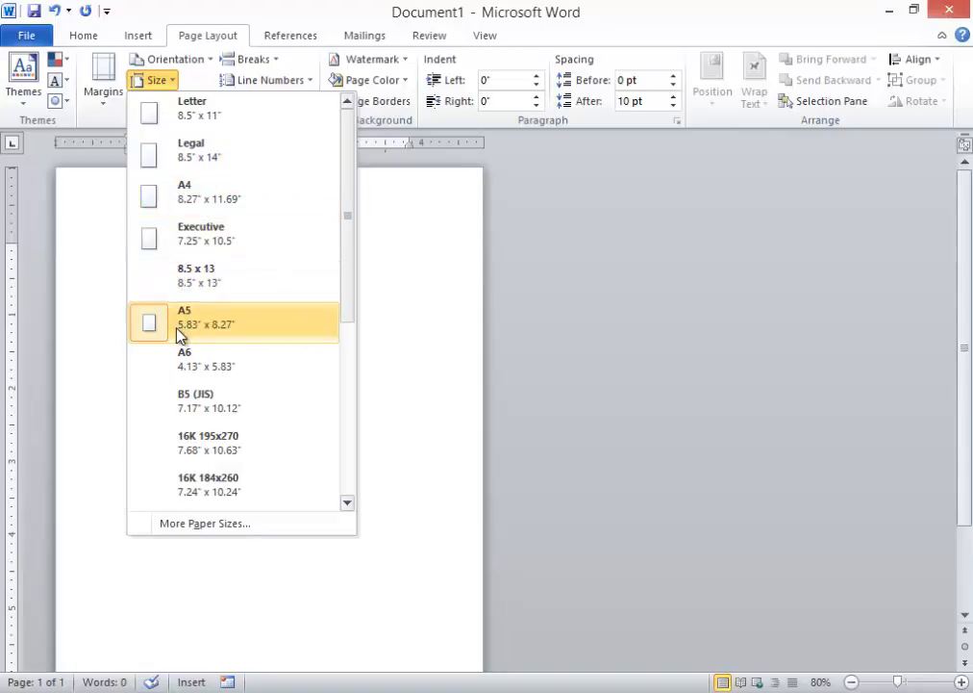
- Set a custom paper size of 6.1" wide by 7.5" high
click(204, 524)
click(489, 166)
scroll(498, 223, up, 5)
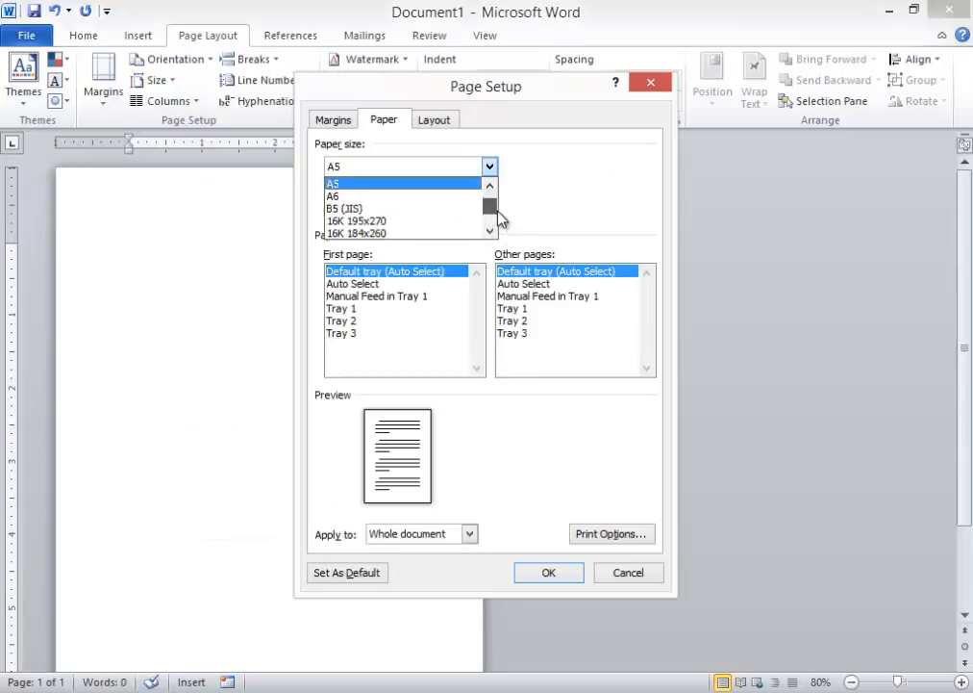
scroll(498, 220, up, 1)
scroll(394, 231, down, 8)
click(389, 234)
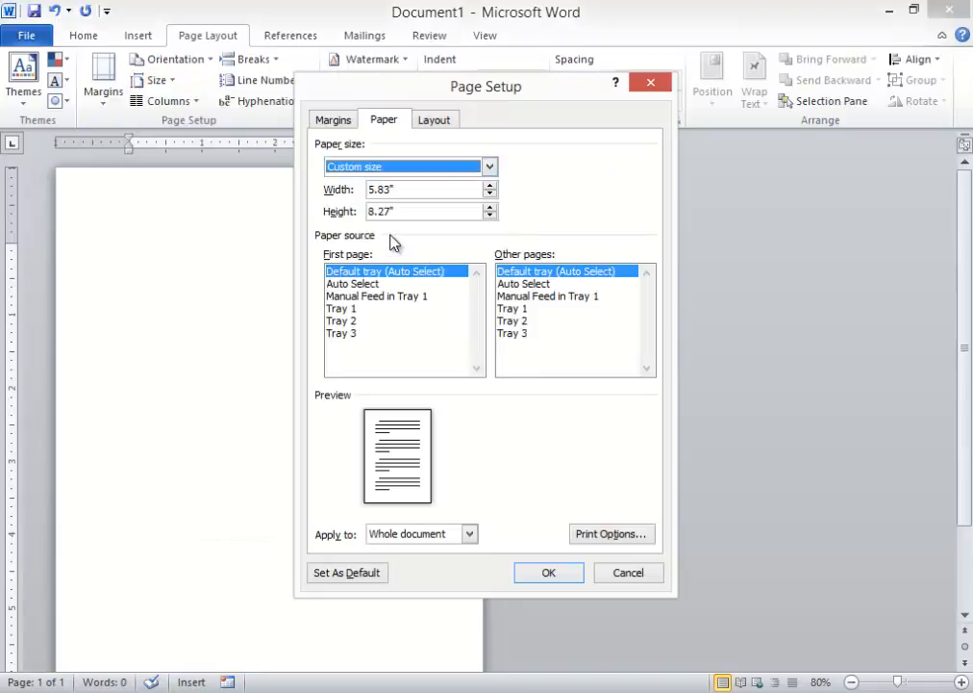
click(491, 185)
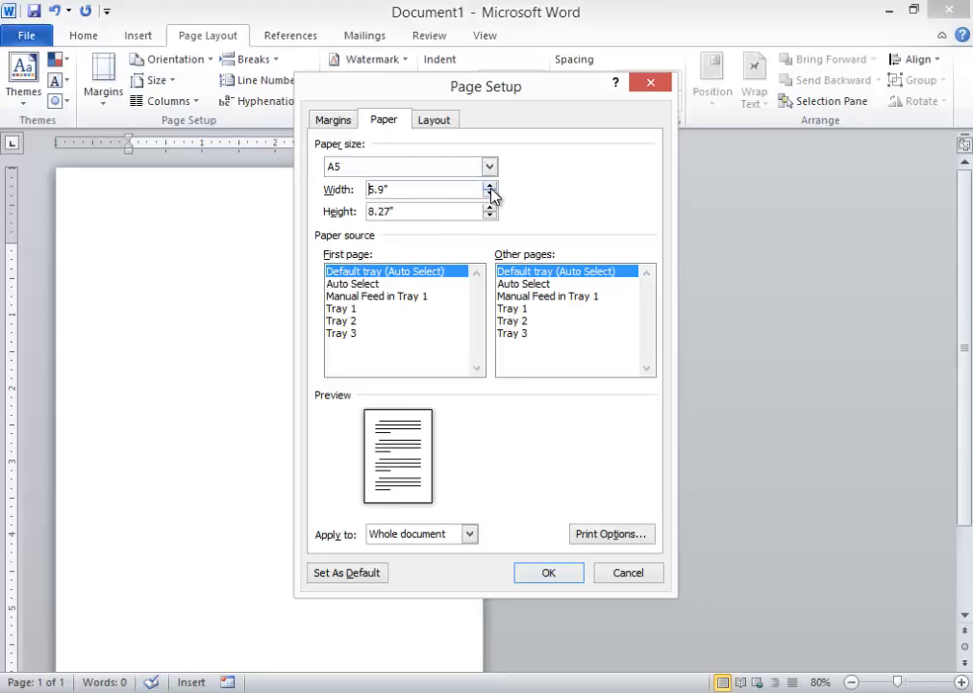
click(490, 186)
click(491, 185)
click(491, 215)
click(491, 215)
click(490, 215)
click(491, 216)
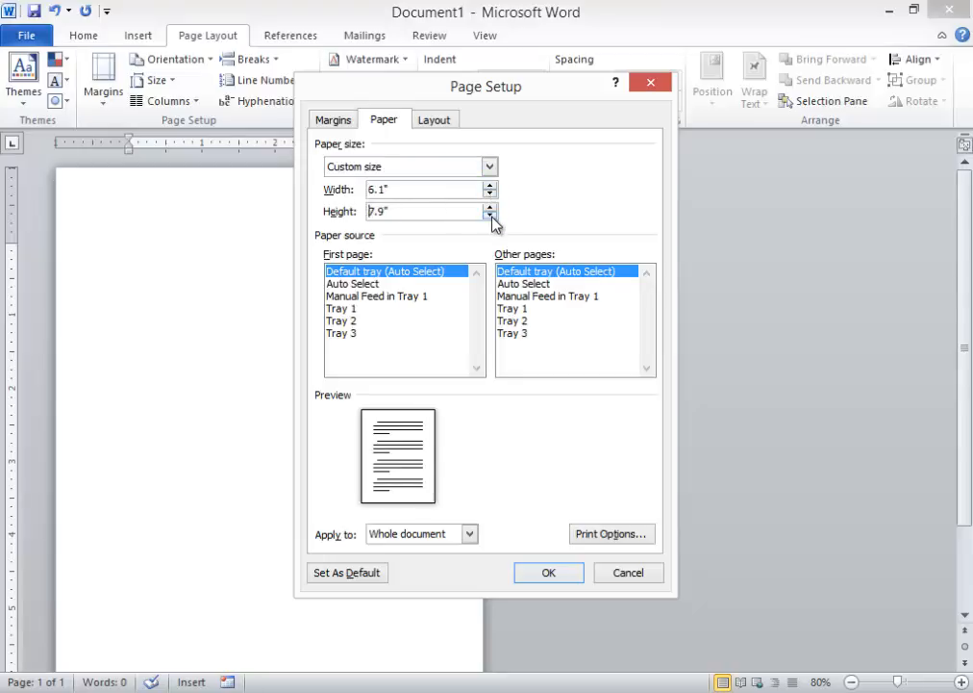
click(491, 216)
click(490, 215)
click(490, 215)
click(491, 216)
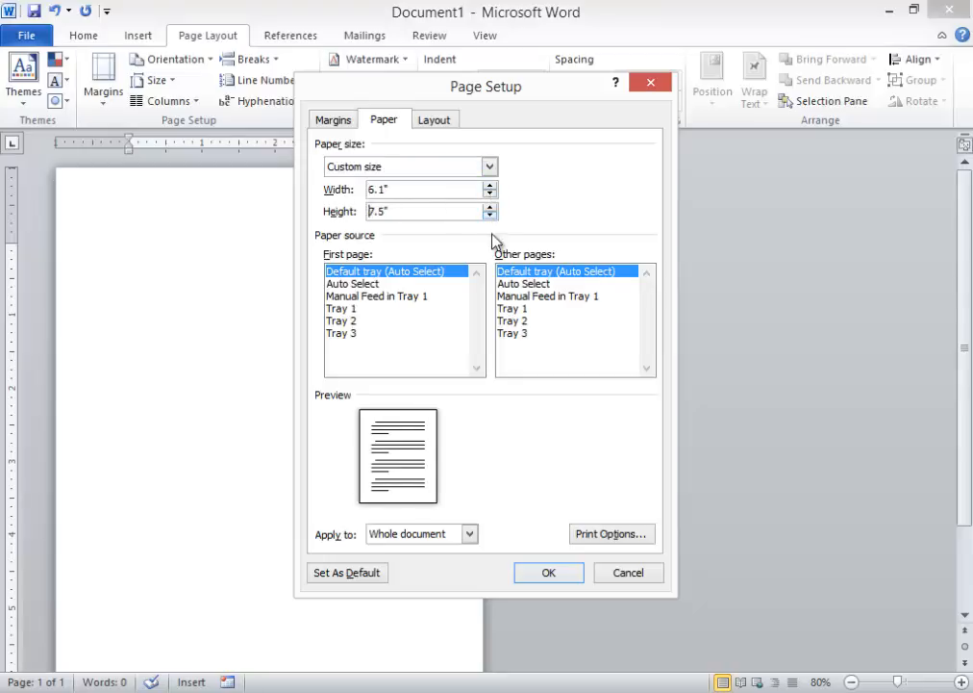
click(549, 573)
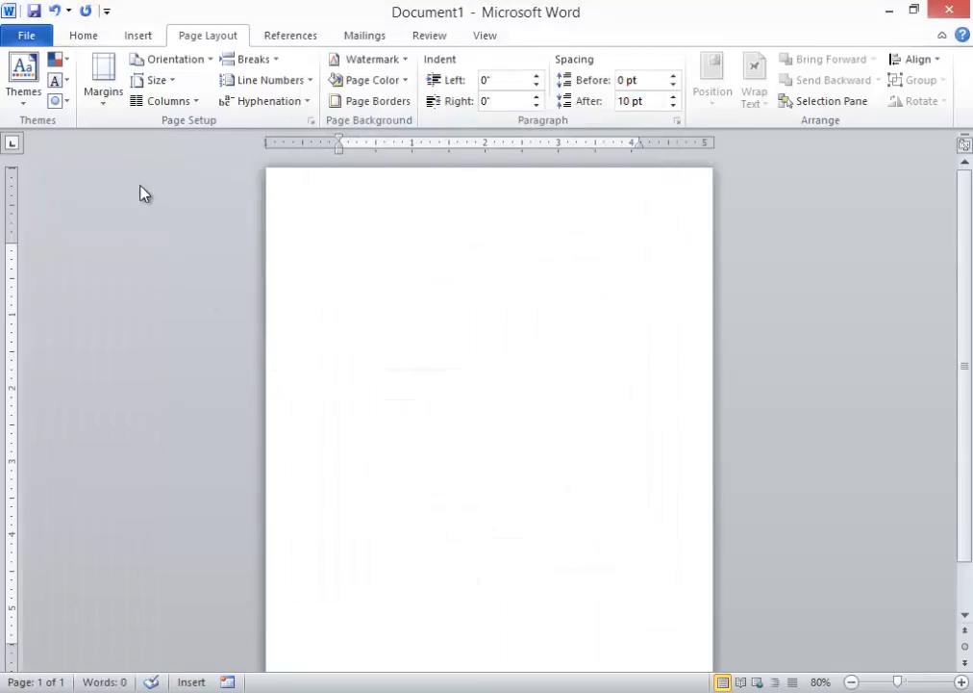
- Set the top margin to 2.5 inches in Custom Margins
click(106, 103)
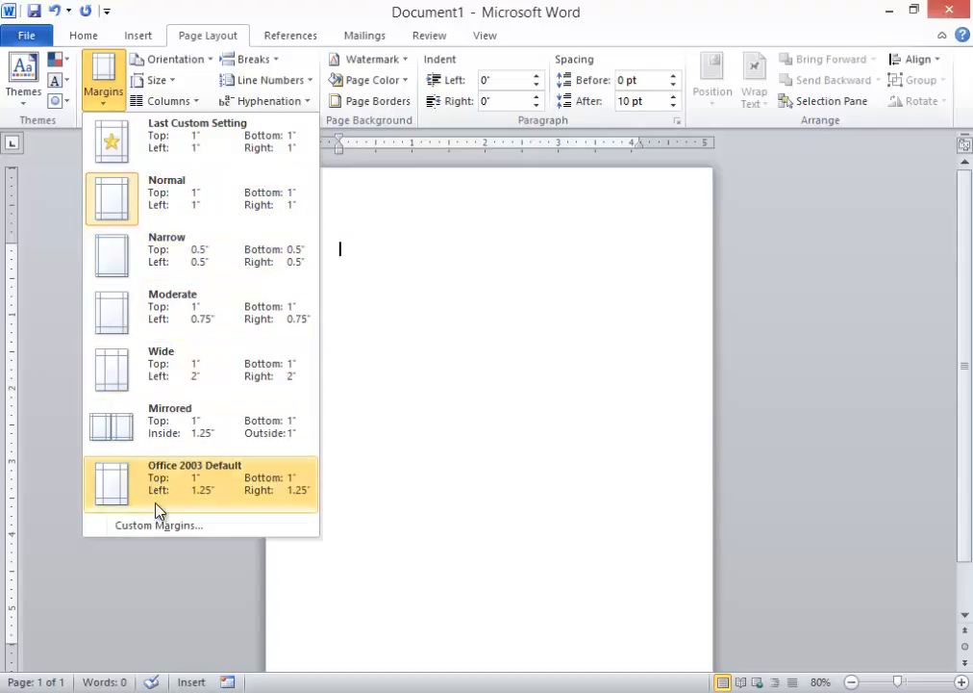
click(154, 526)
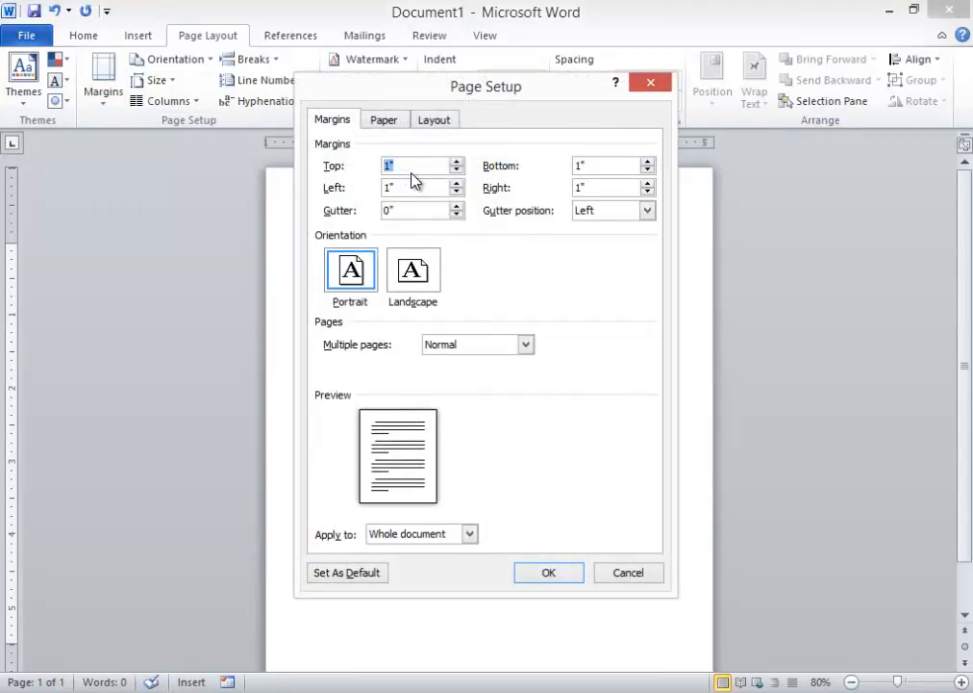
click(457, 161)
click(457, 162)
click(456, 162)
click(457, 161)
click(457, 162)
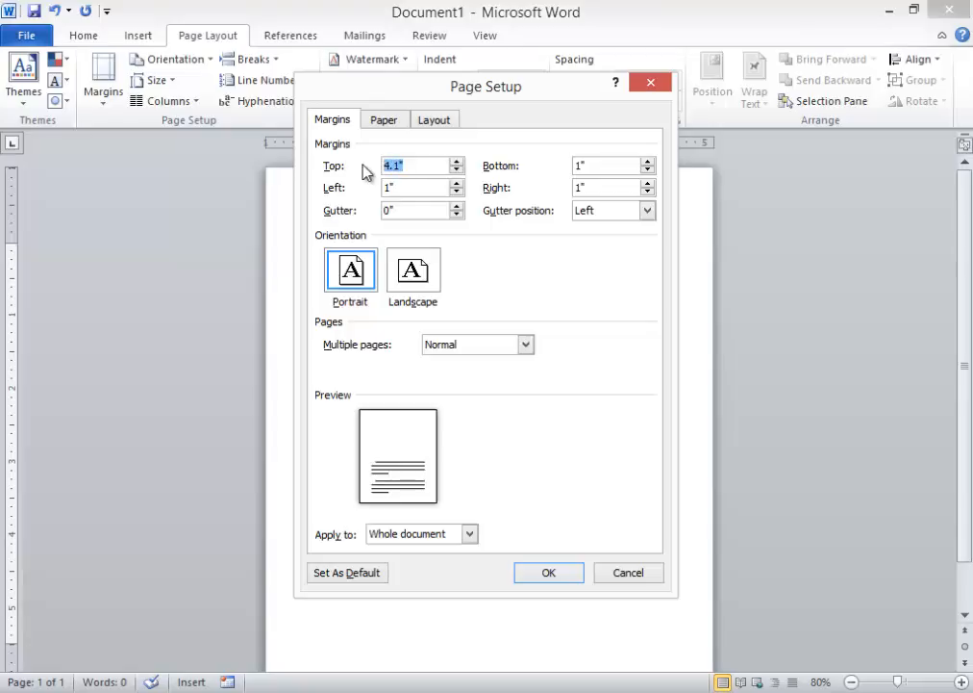
text(2.5)
click(395, 189)
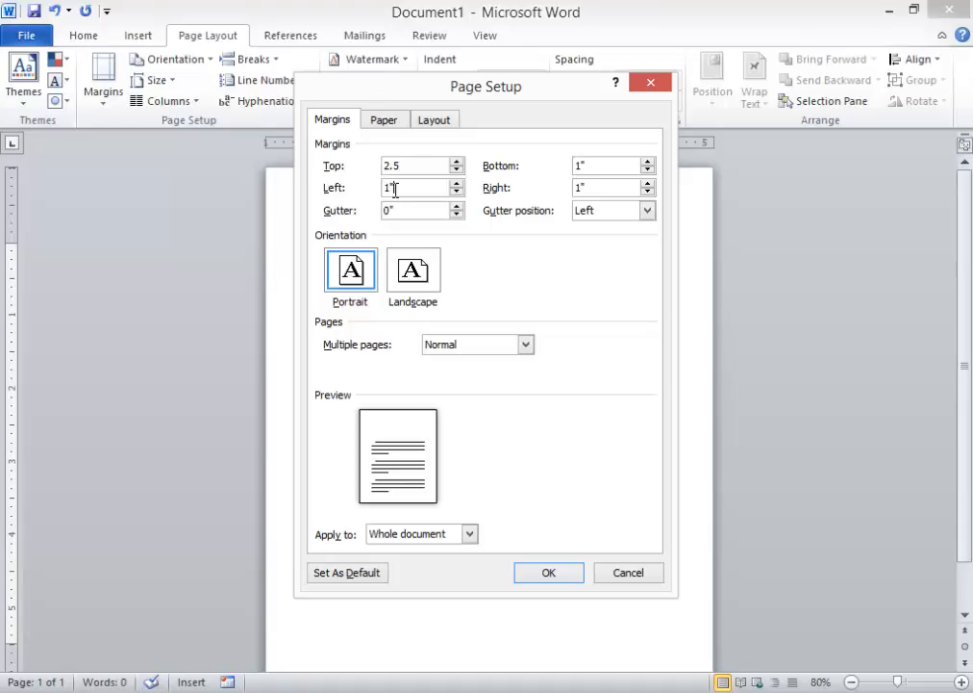
- Set the left margin to 3 inches, apply the margins, and type sample test text
drag(395, 189, 382, 194)
text(3)
click(579, 165)
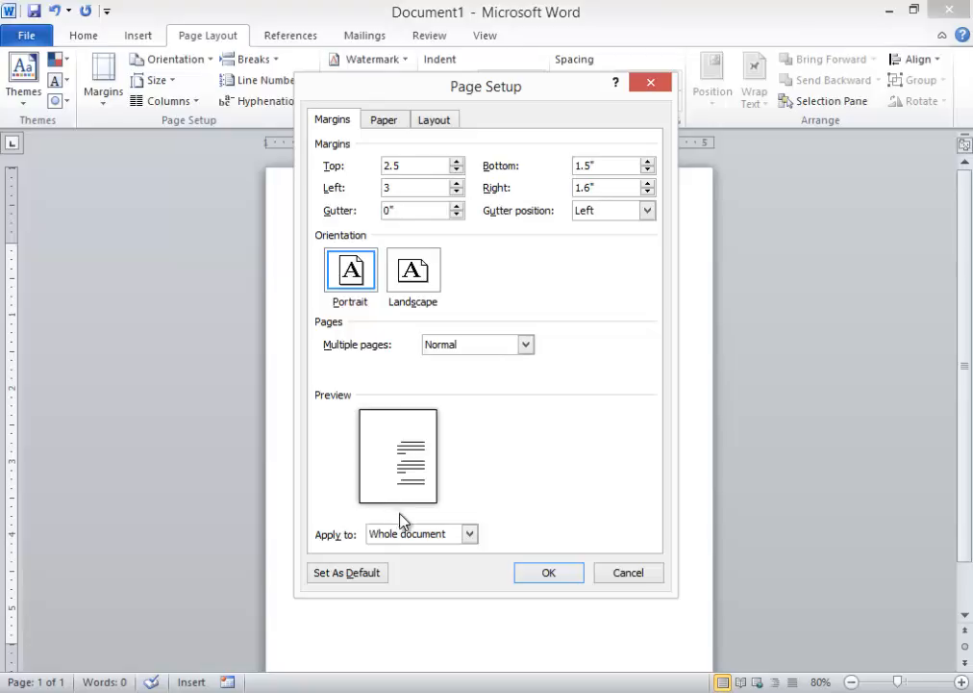
click(547, 574)
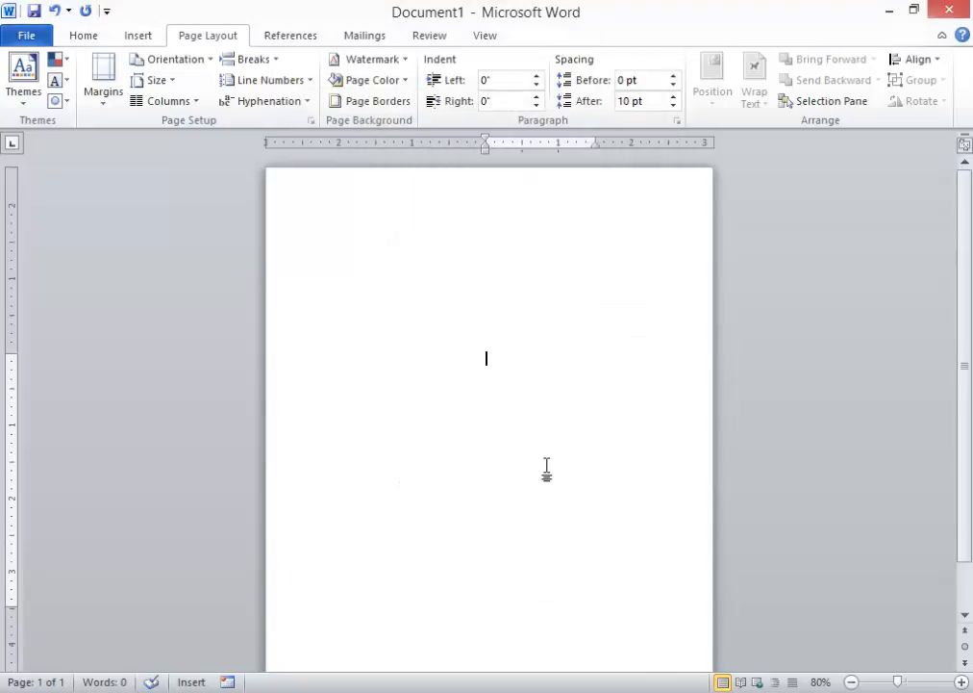
text(djddddddddddddddddddddd)
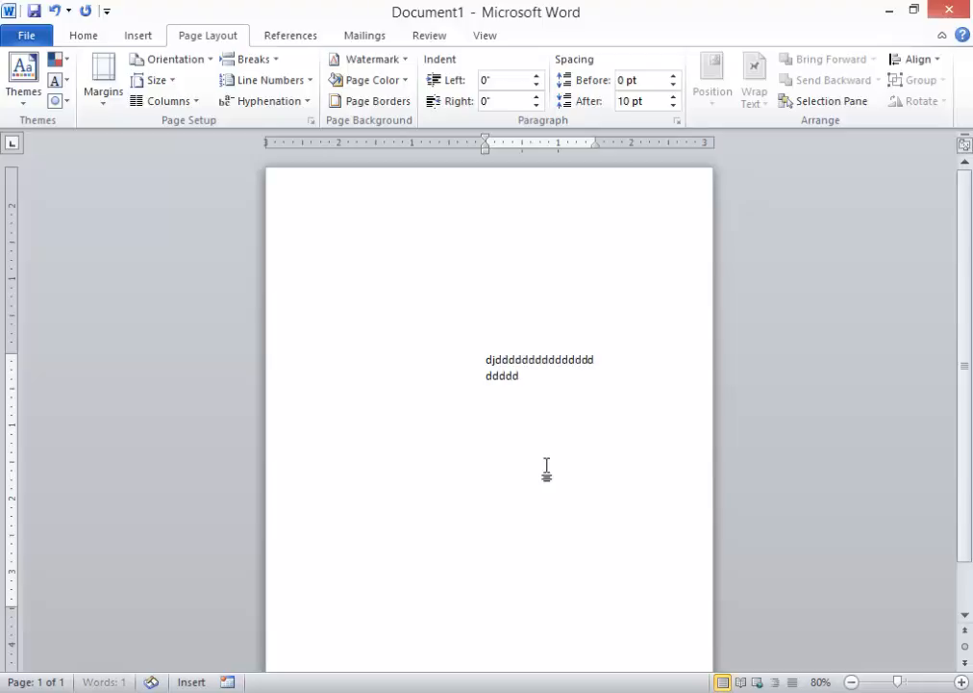
text(ddddddddddddddddddddddddddddddddddddddddddddddddddddddddddddddddddddddddddddd)
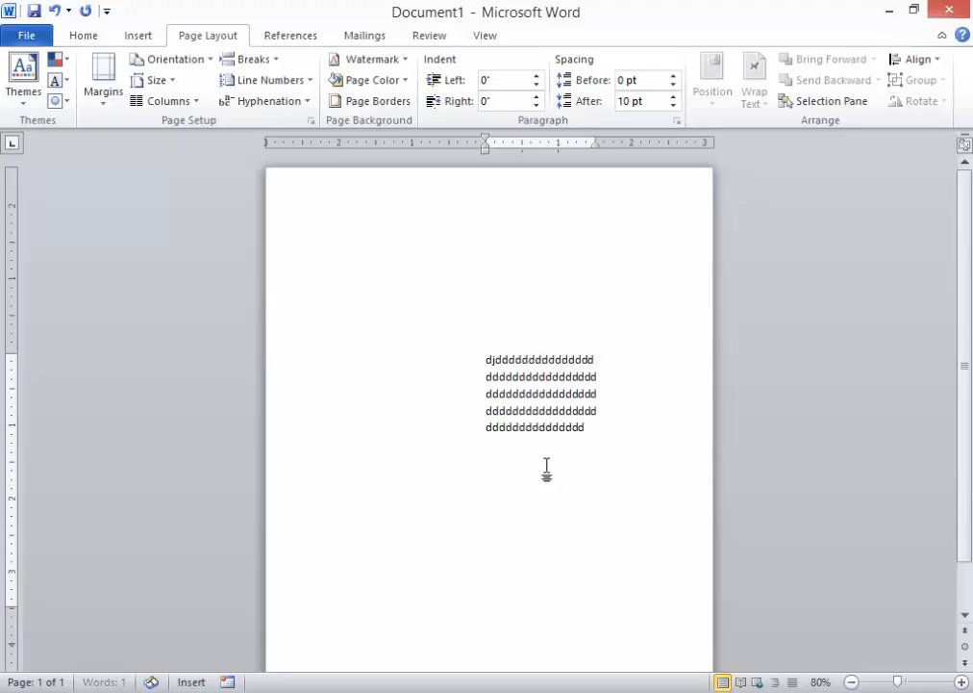
text(ddddddddddddddddddddddddddddddddddddddddddddddddd)
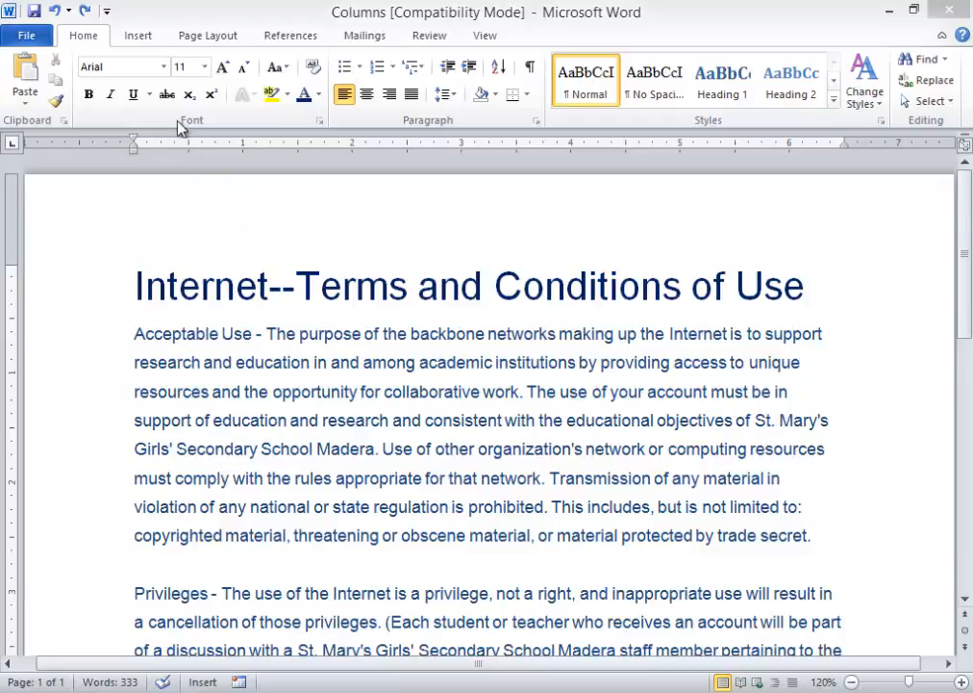
- Insert the DSC00078 rock photo from the Documents folder
click(139, 36)
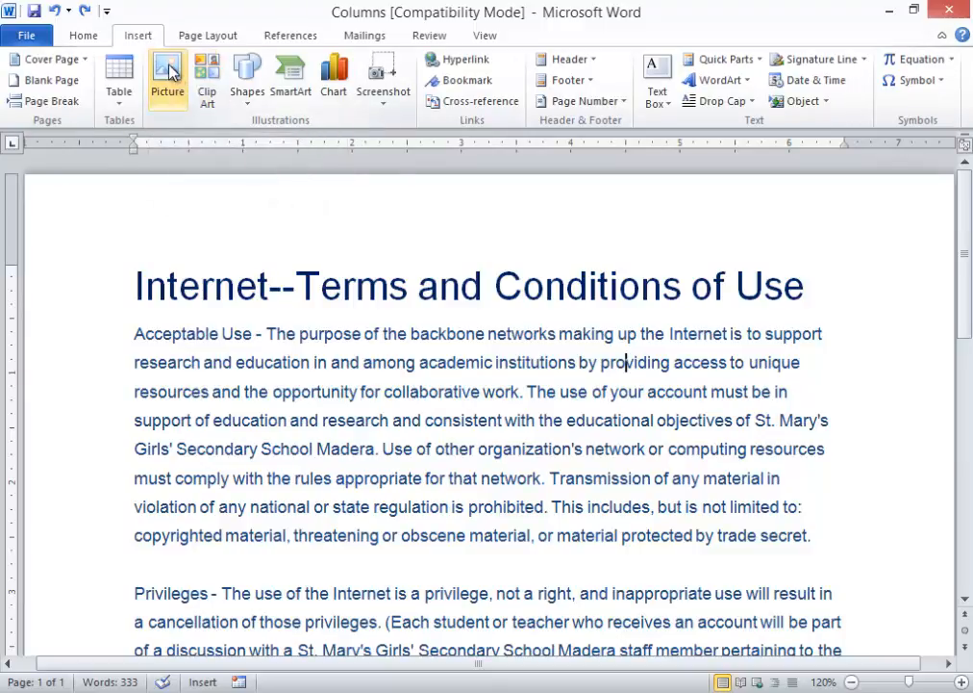
click(169, 72)
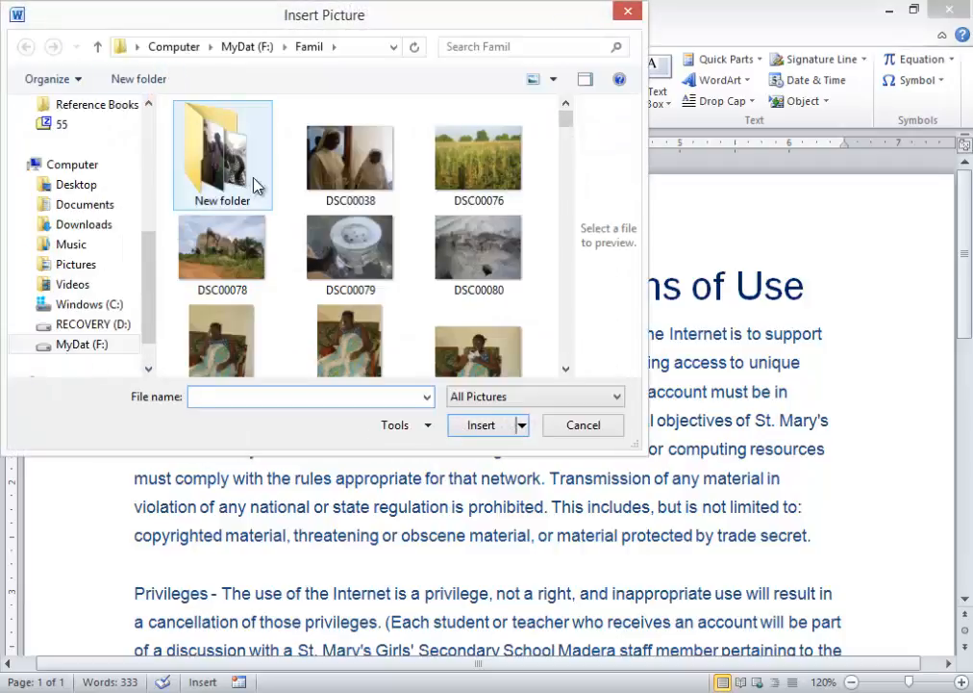
click(141, 47)
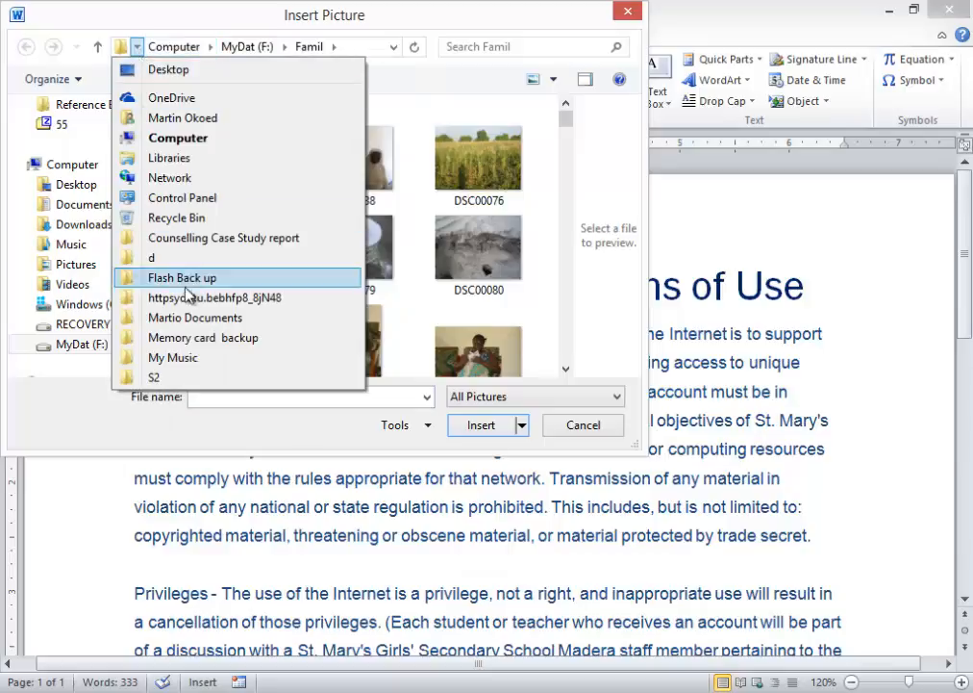
click(193, 328)
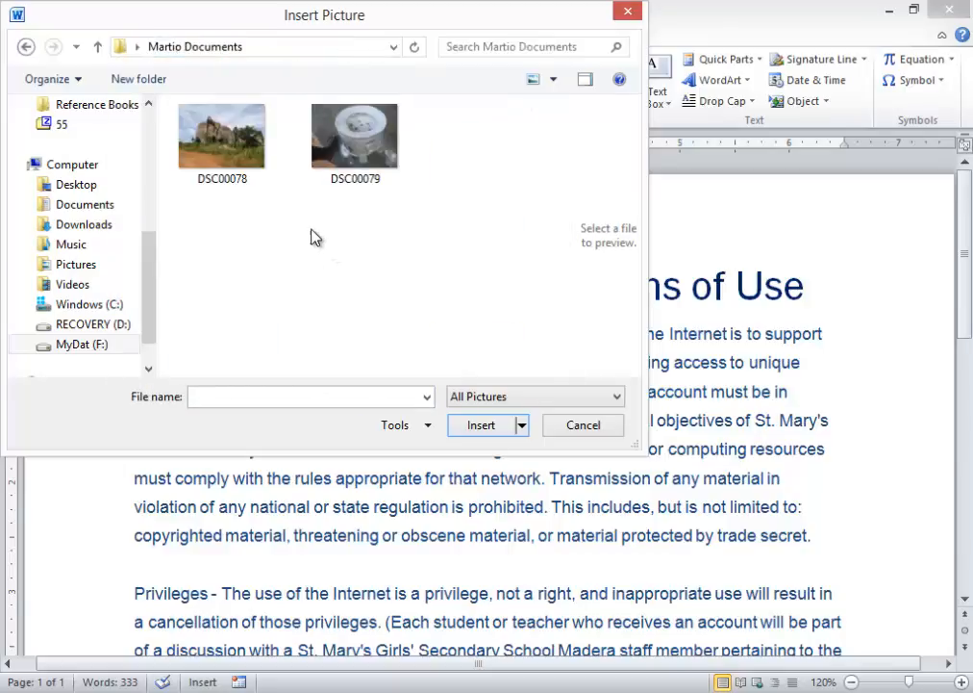
click(213, 145)
double_click(213, 146)
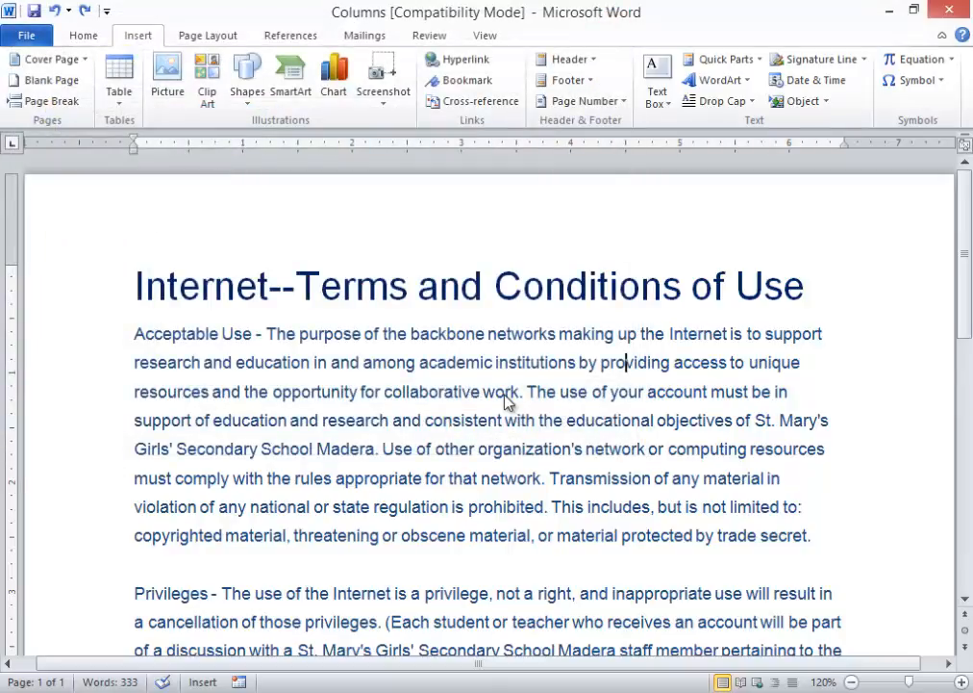
- Shrink the photo to about 1.95 by 2.6 inches
scroll(571, 374, down, 2)
scroll(572, 375, up, 5)
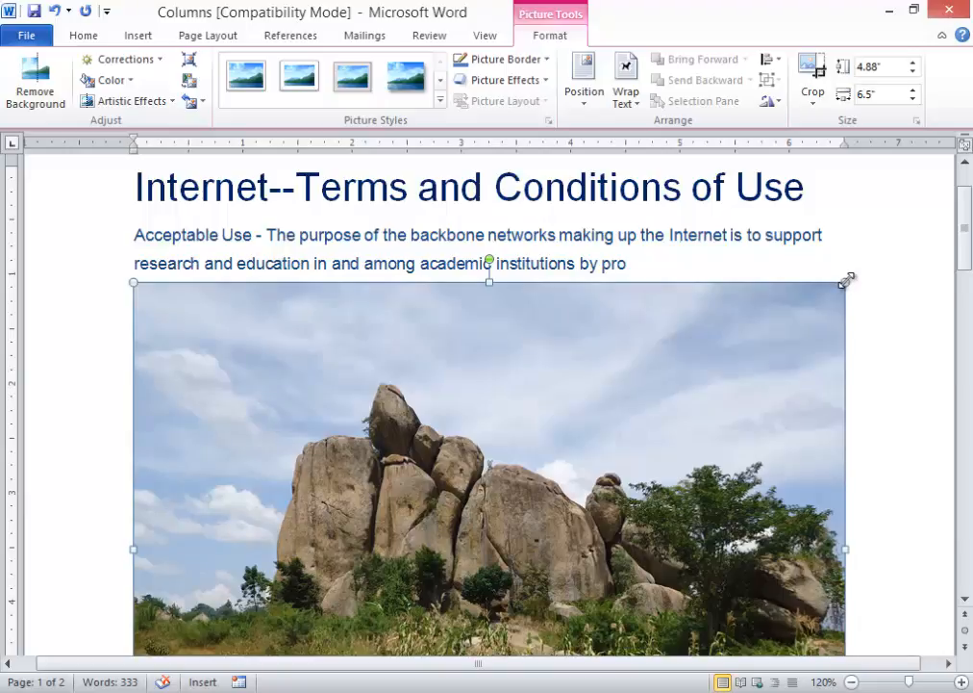
drag(846, 279, 419, 587)
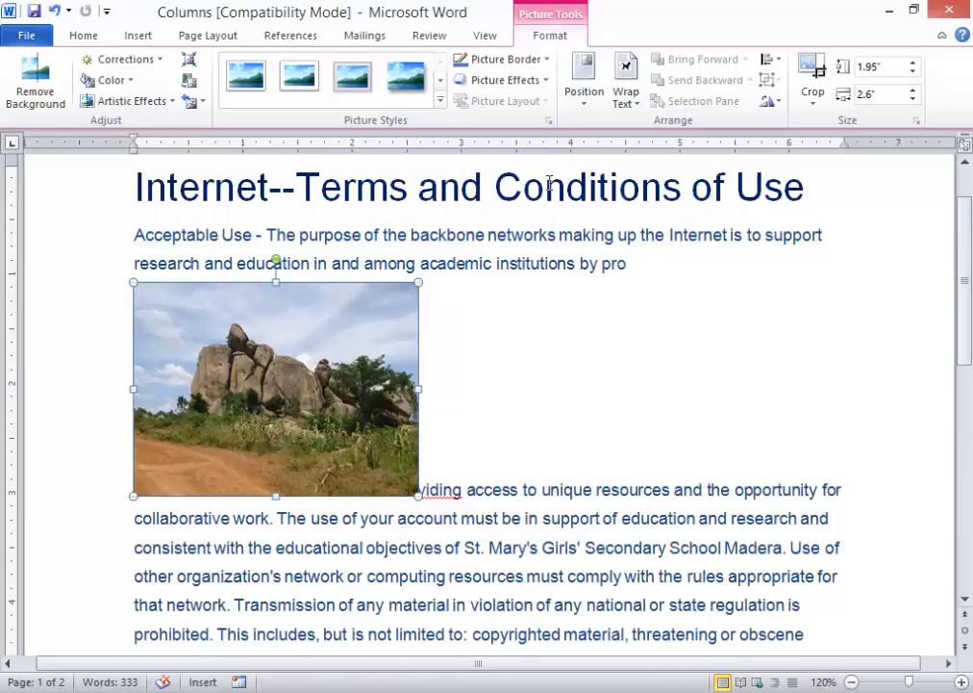
- Place the photo top-left with text wrapping, then move it below the title
click(625, 97)
click(585, 96)
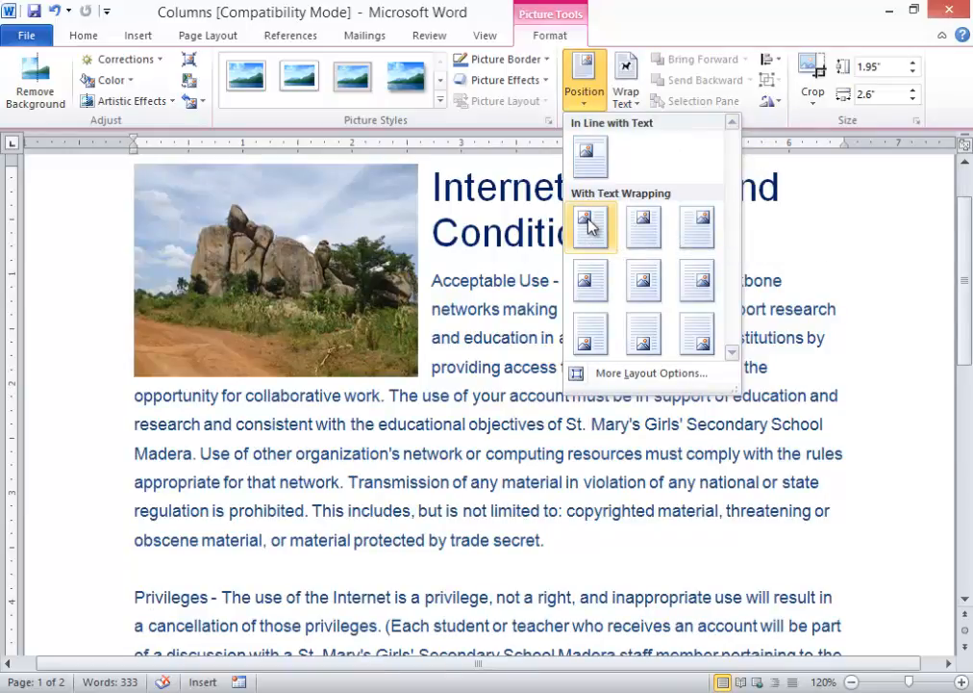
click(589, 224)
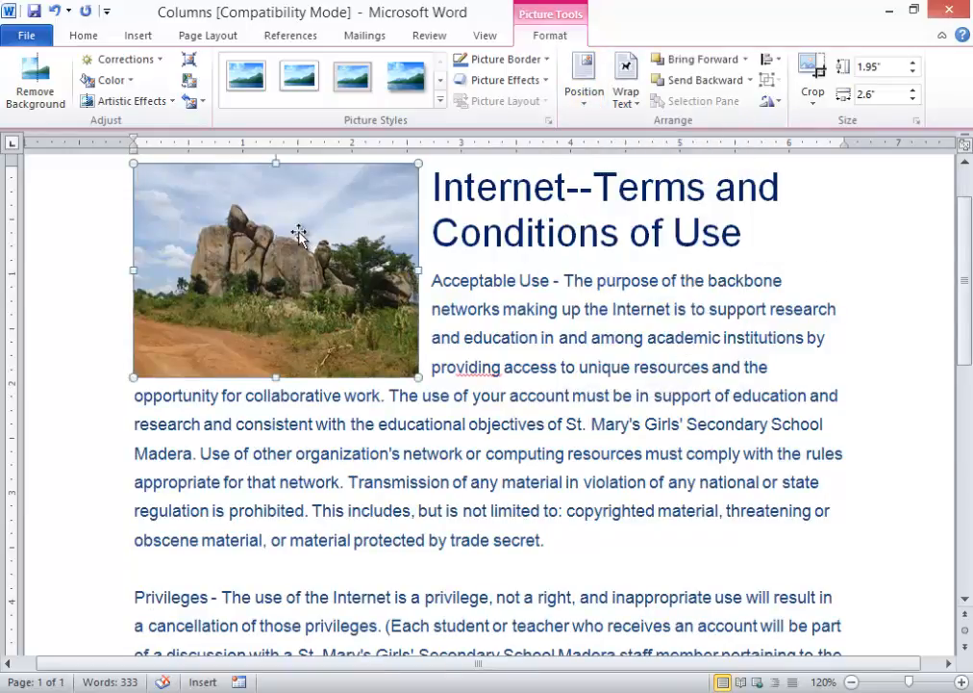
click(435, 286)
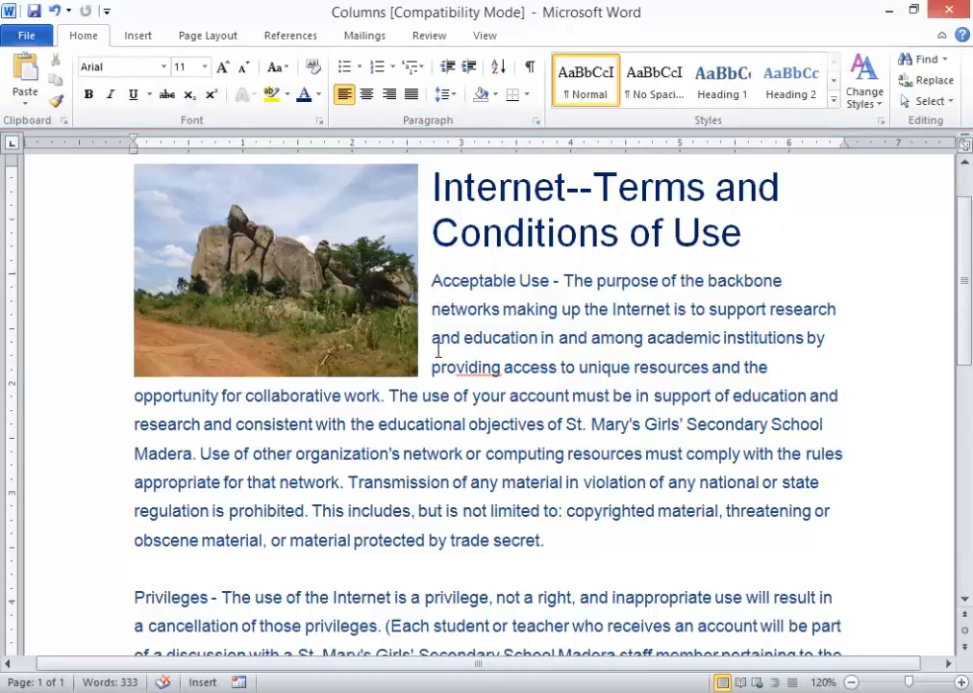
drag(335, 272, 274, 305)
click(428, 306)
- Reposition the picture to the top right, then drag it below the title
click(324, 301)
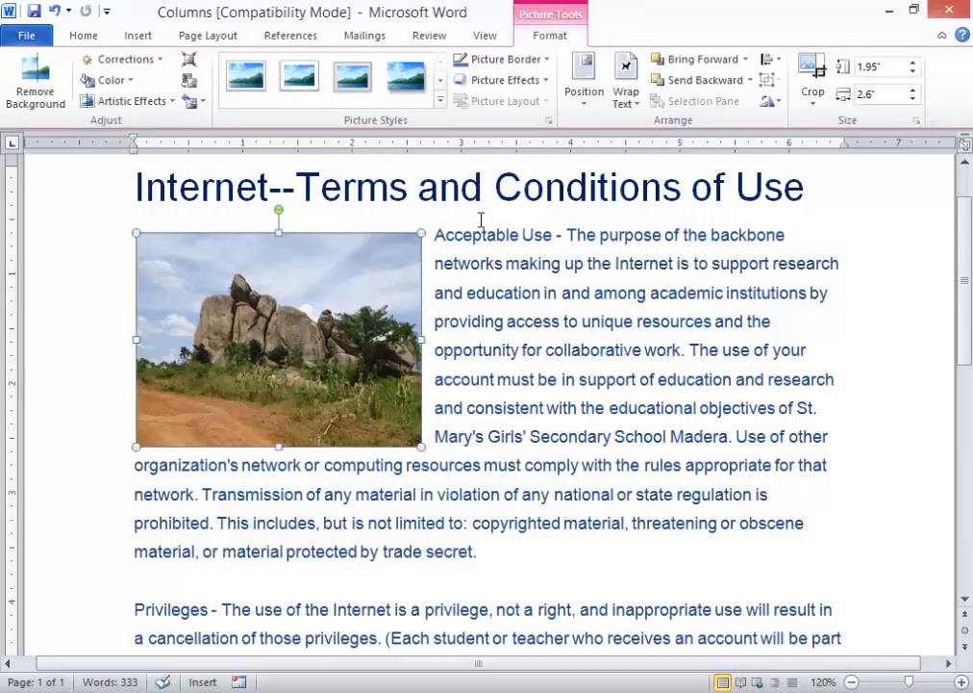
click(580, 85)
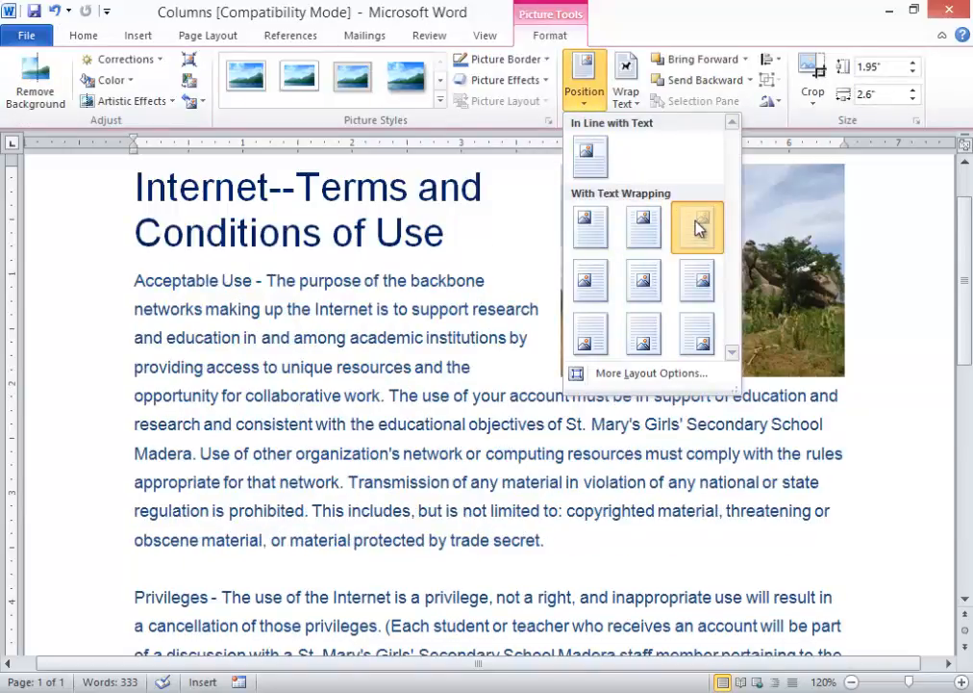
click(696, 227)
drag(693, 234, 679, 300)
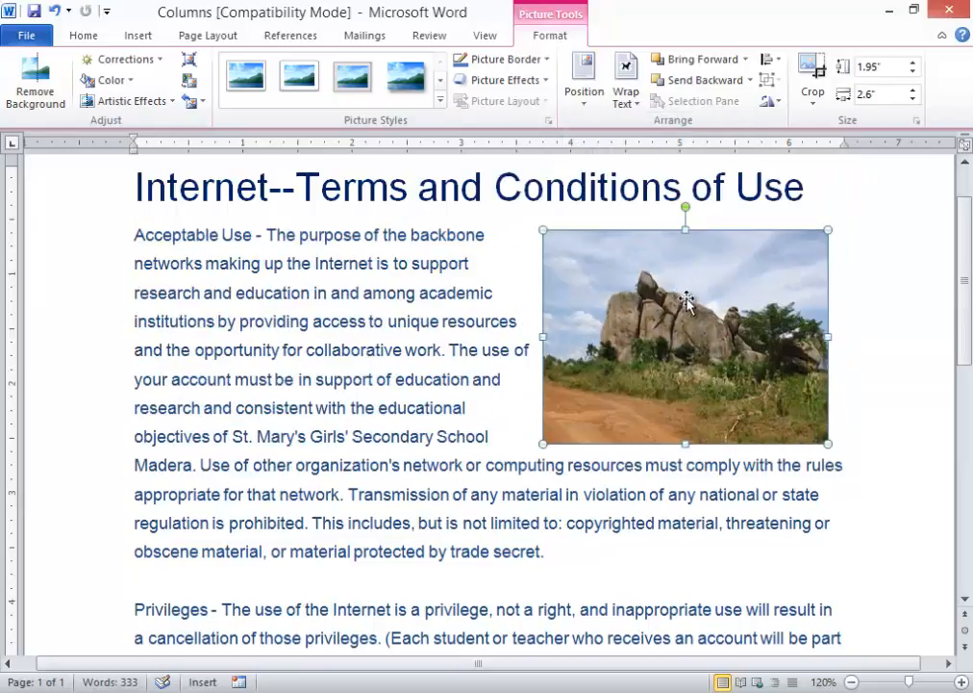
- Centre the picture with Middle Center and drag it into the Privileges paragraph
click(584, 96)
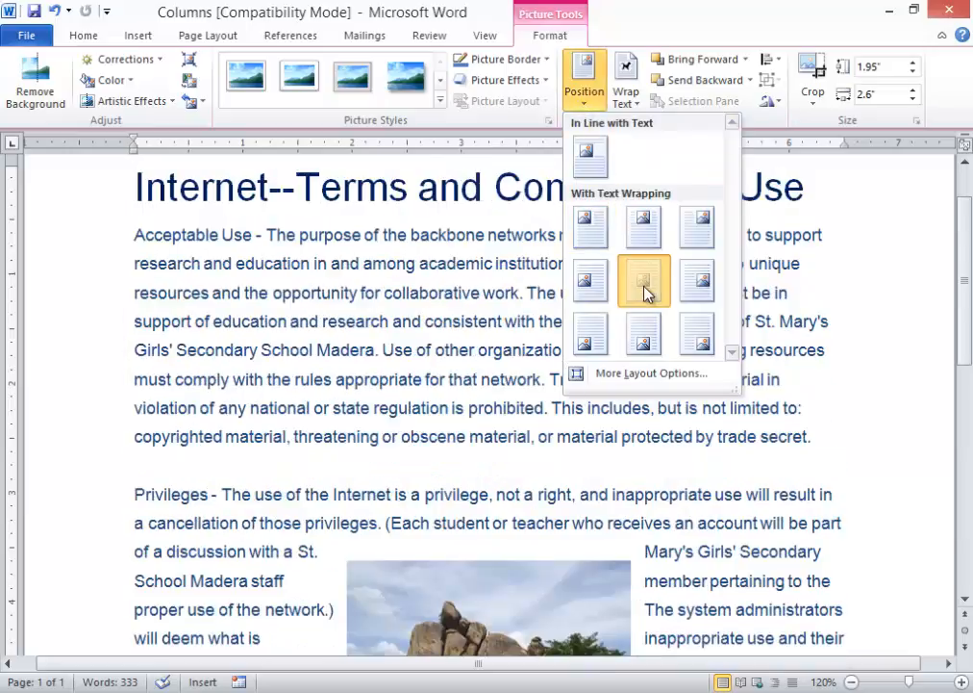
click(643, 279)
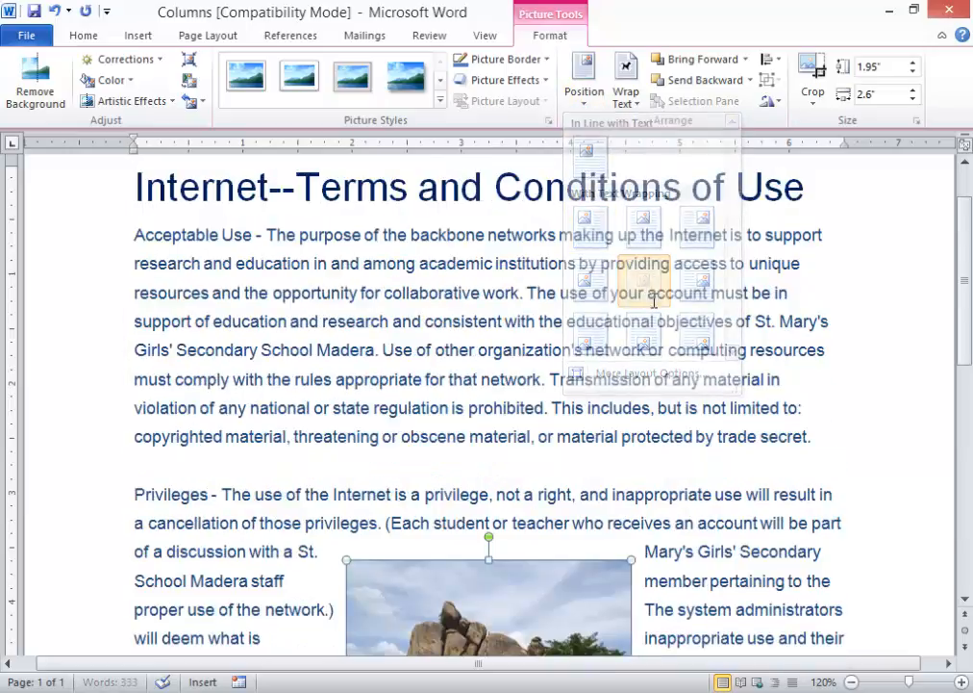
scroll(680, 489, down, 1)
scroll(680, 489, up, 2)
drag(561, 528, 567, 375)
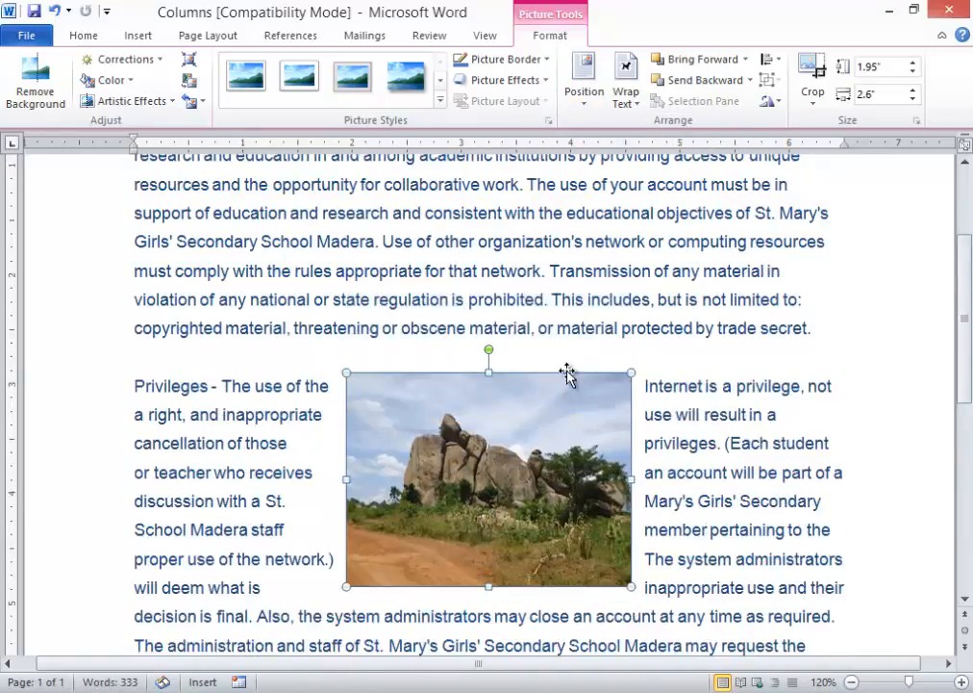
click(627, 104)
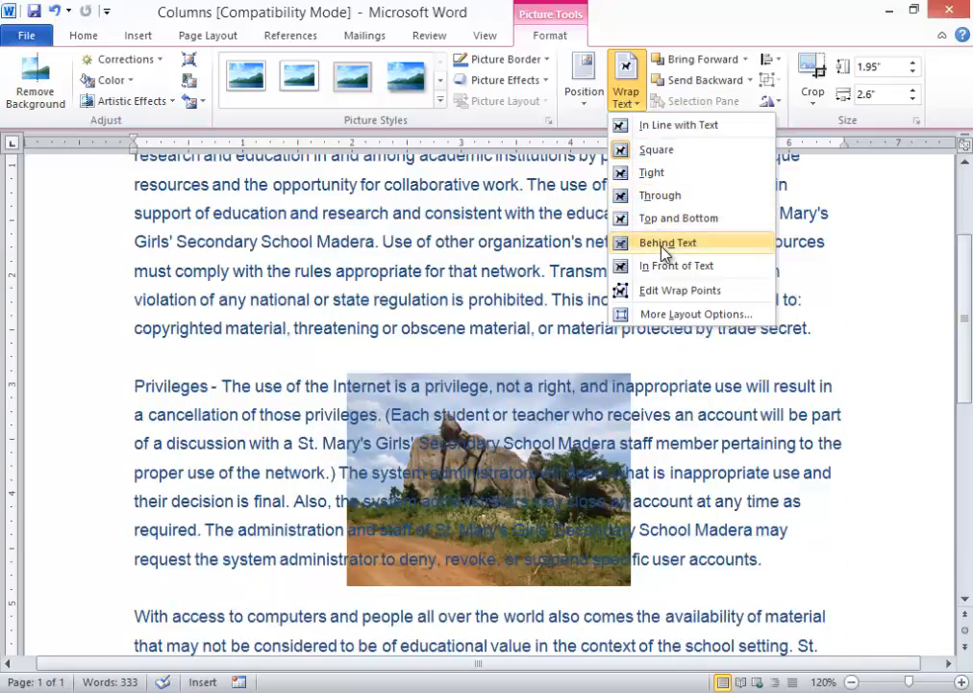
click(664, 252)
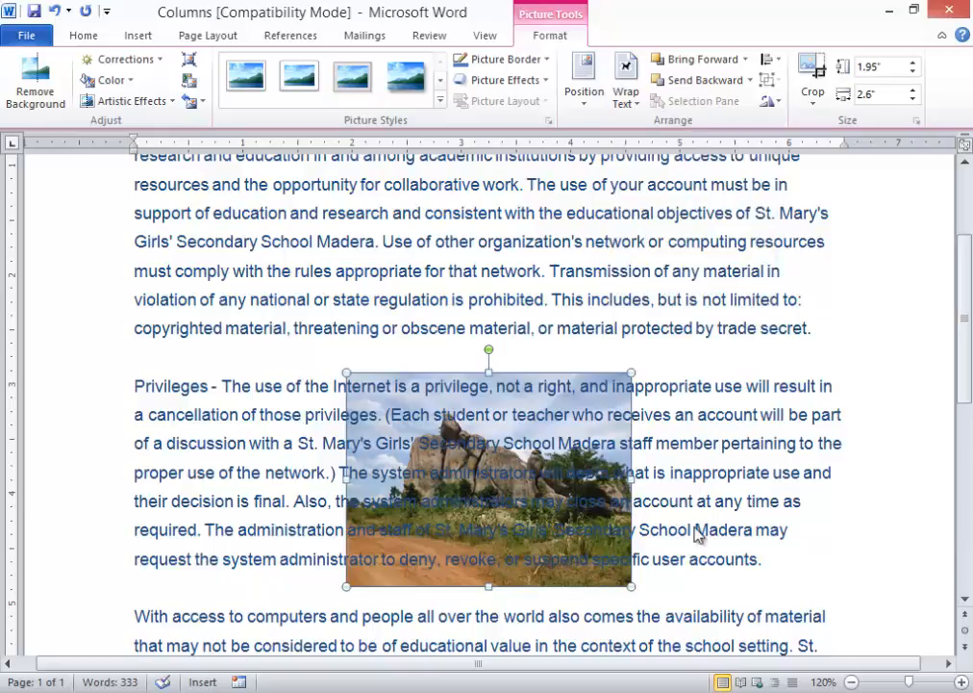
key(ctrl+z)
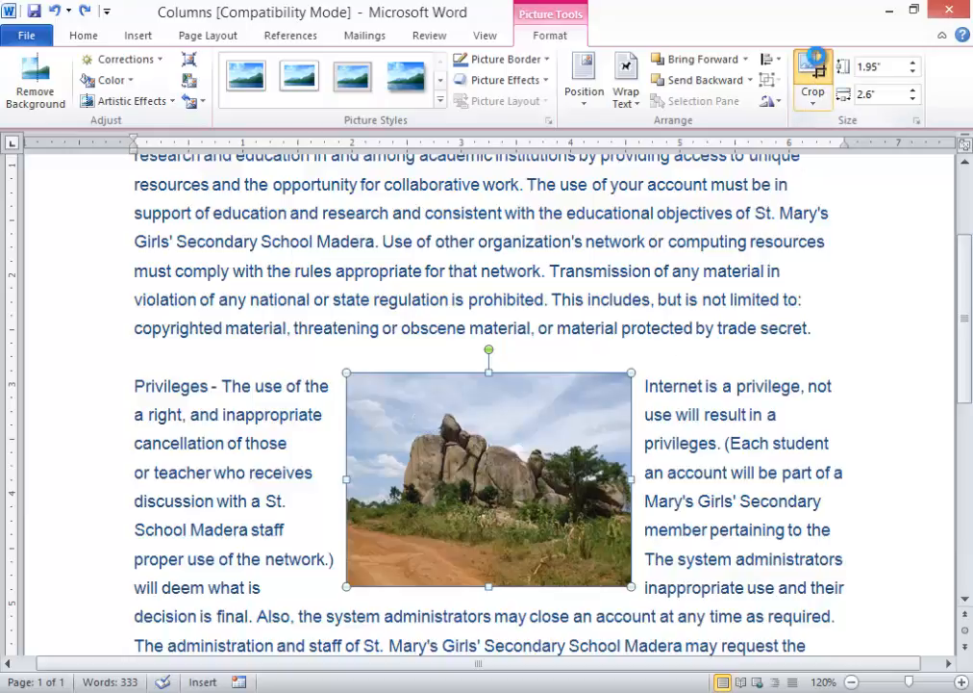
- Crop the photo's bottom, left, right and top to about 0.83" by 1.23"
click(814, 67)
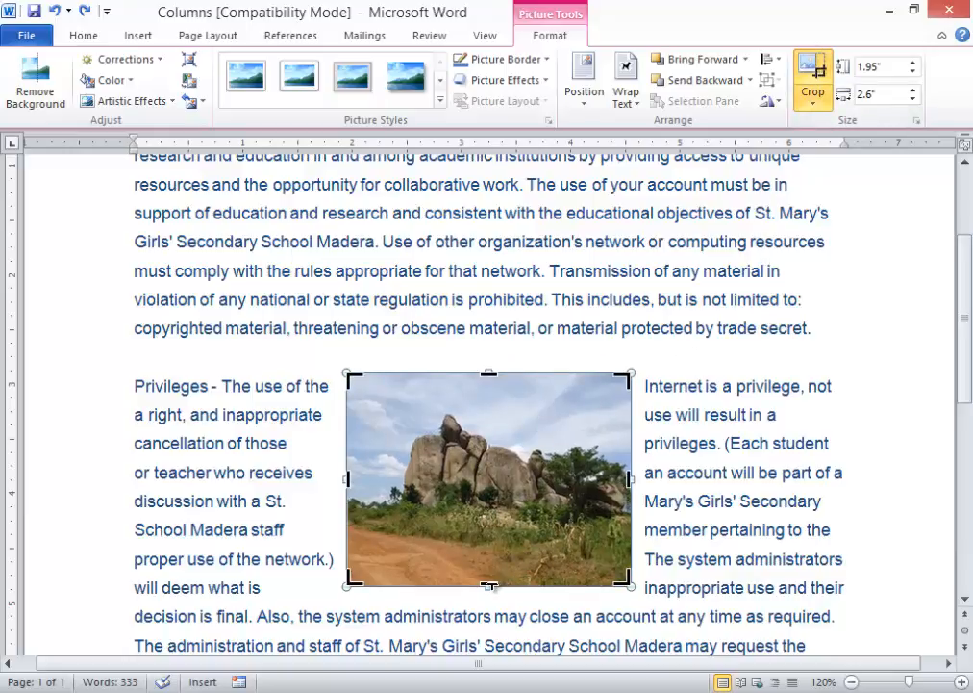
drag(488, 585, 489, 497)
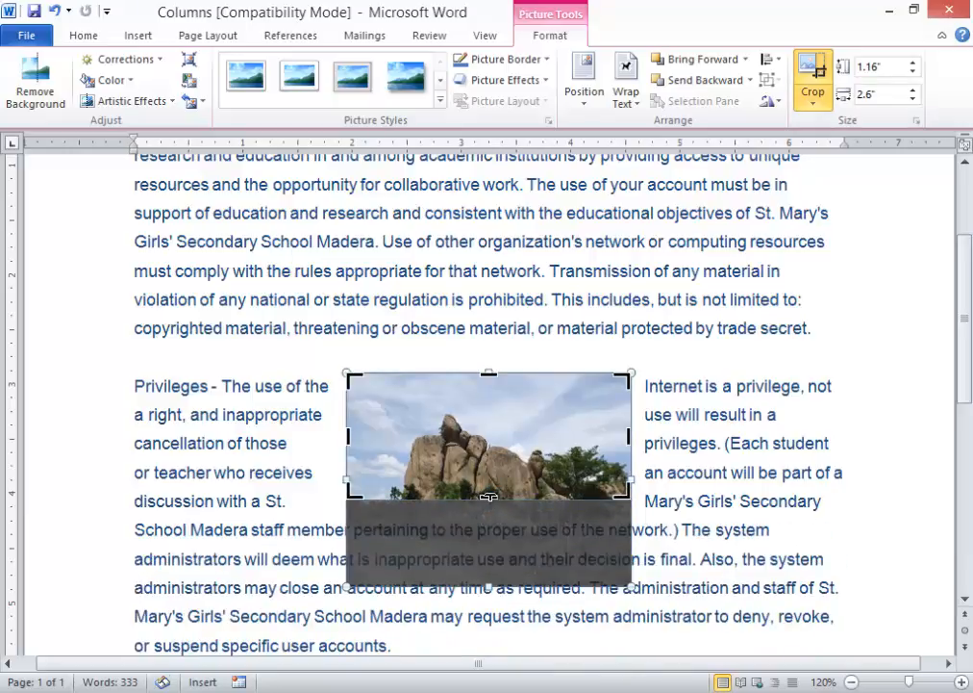
drag(349, 436, 406, 452)
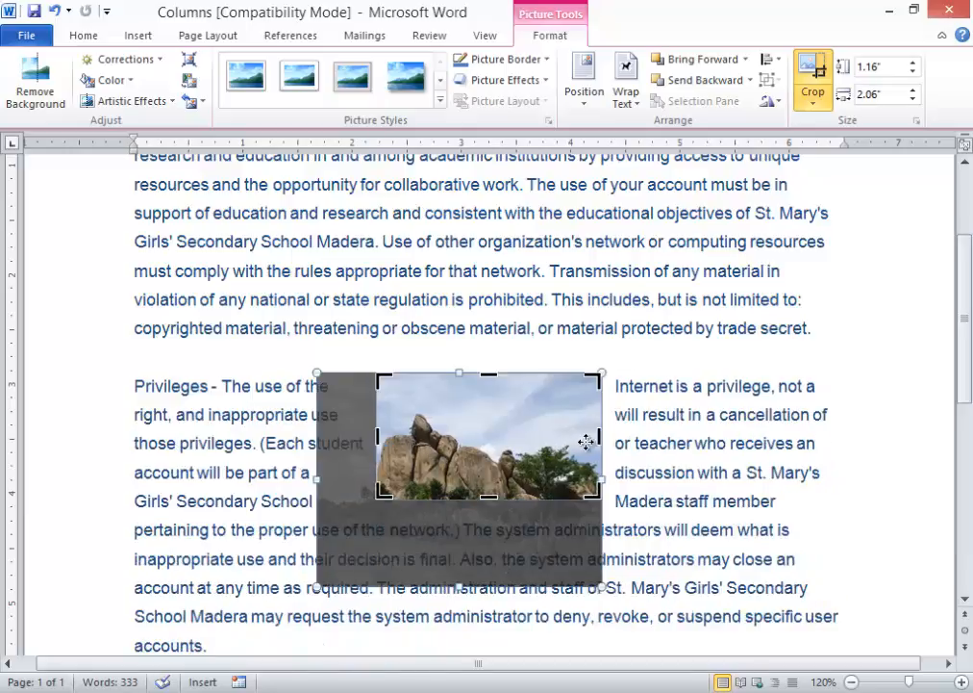
drag(599, 437, 530, 445)
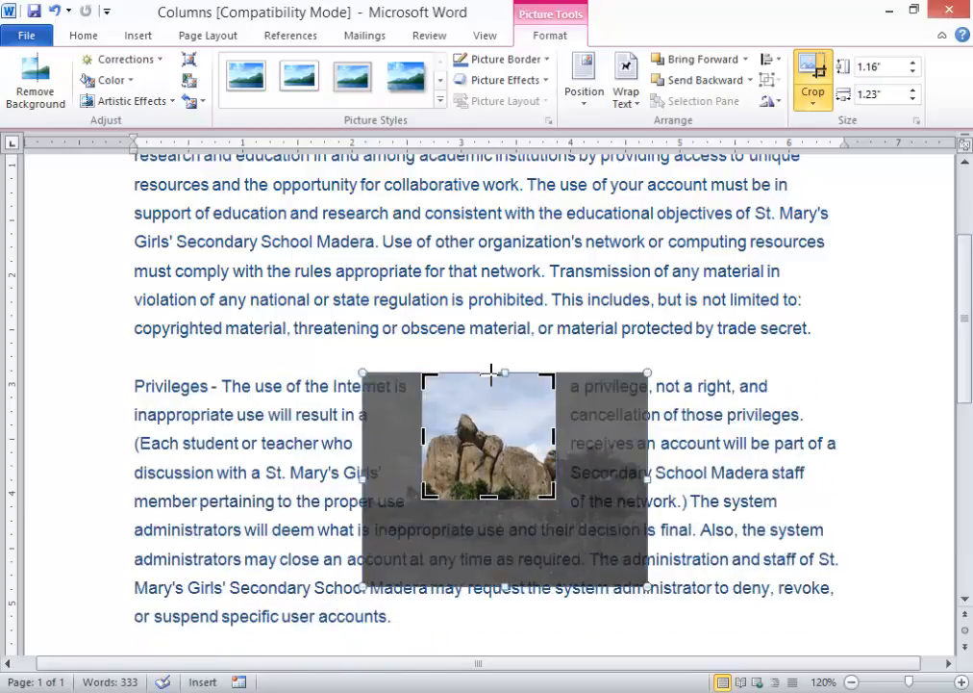
drag(490, 378, 489, 410)
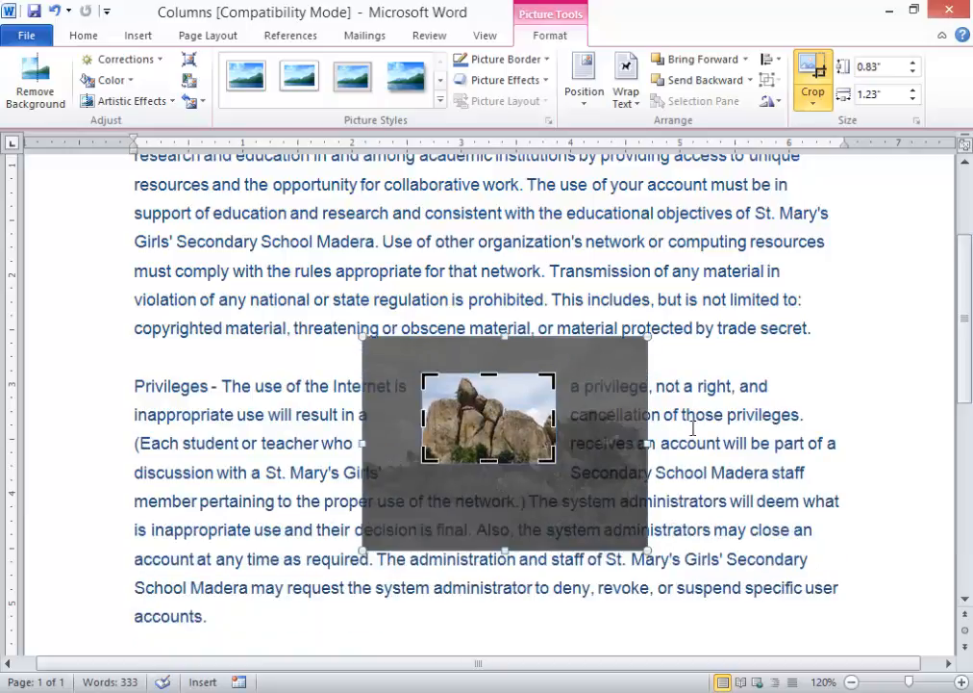
click(711, 436)
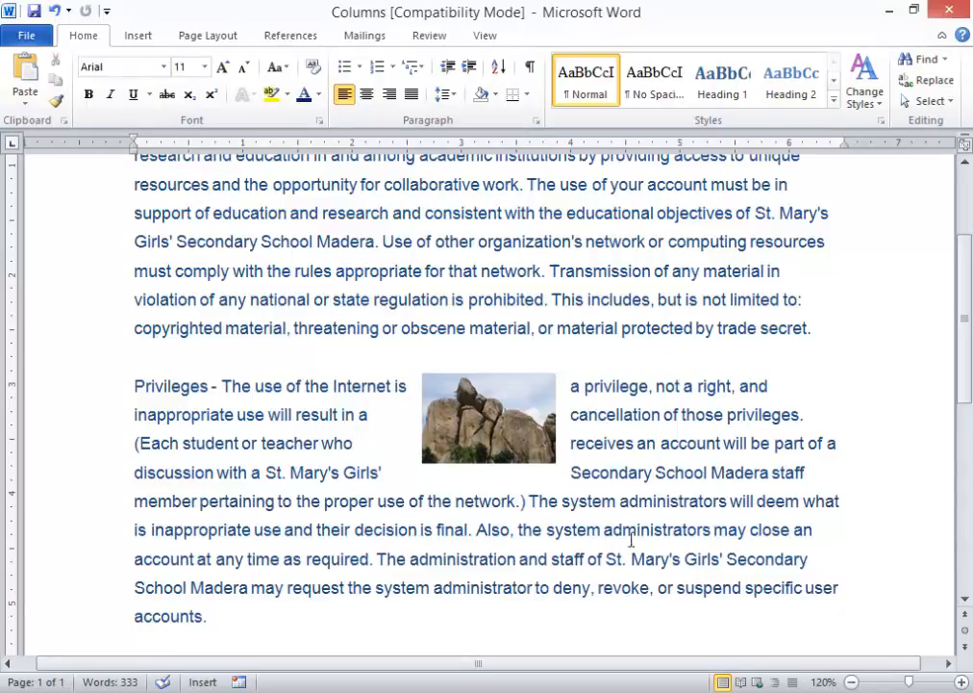
- Resize the rock picture with Height 2.5" and Width 3.23", then check the text wrap
click(483, 425)
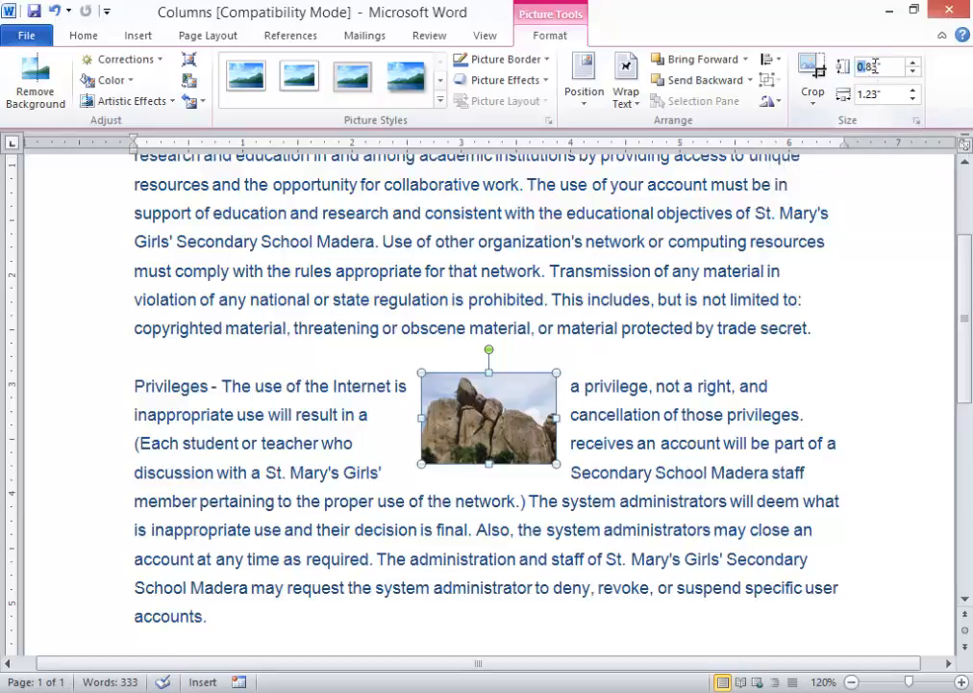
drag(868, 66, 856, 74)
click(868, 93)
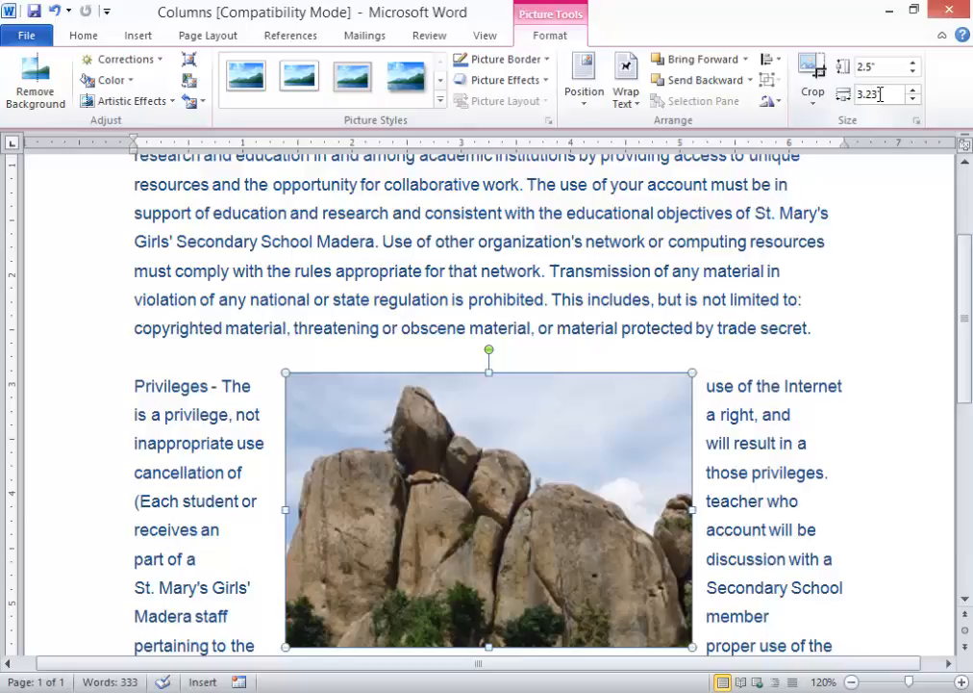
text(3.23)
key(Return)
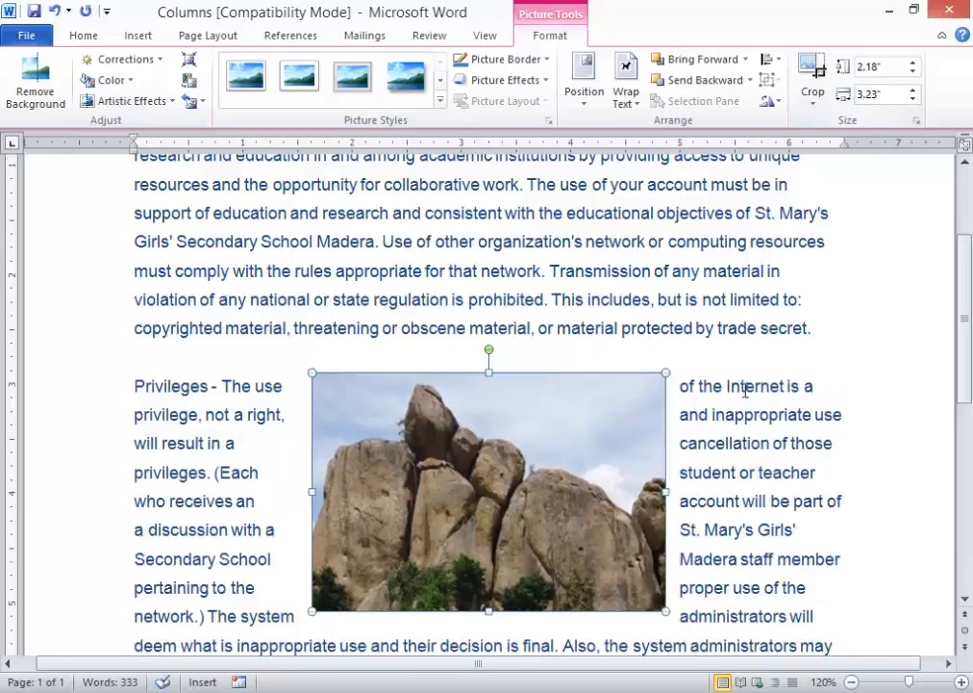
click(725, 416)
click(567, 428)
- In Word Options > Advanced, set 'Show measurements in units of' to Centimeters
click(31, 38)
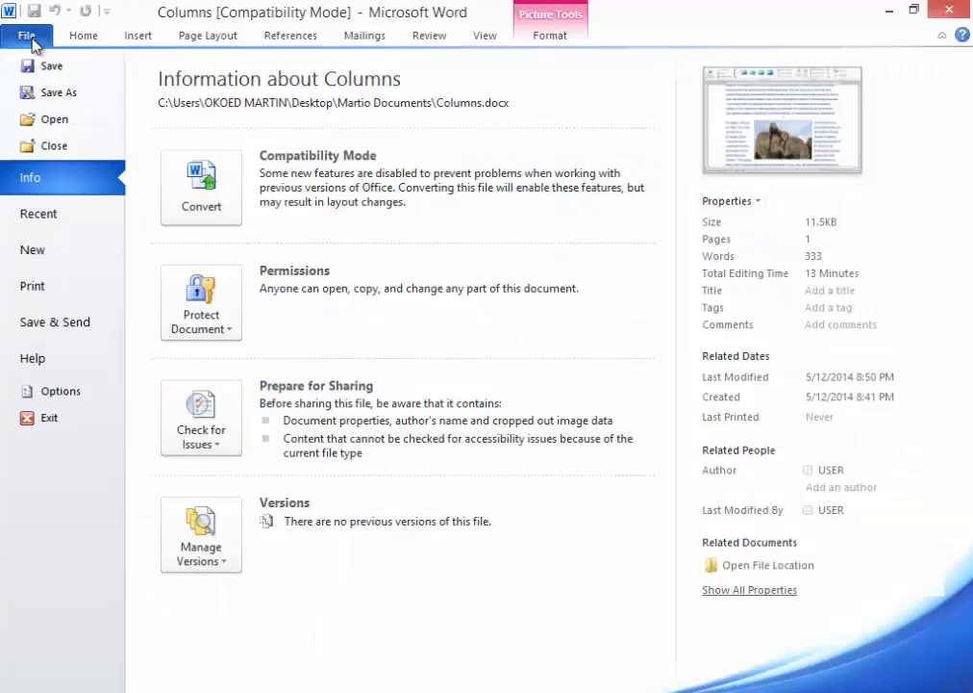
click(60, 394)
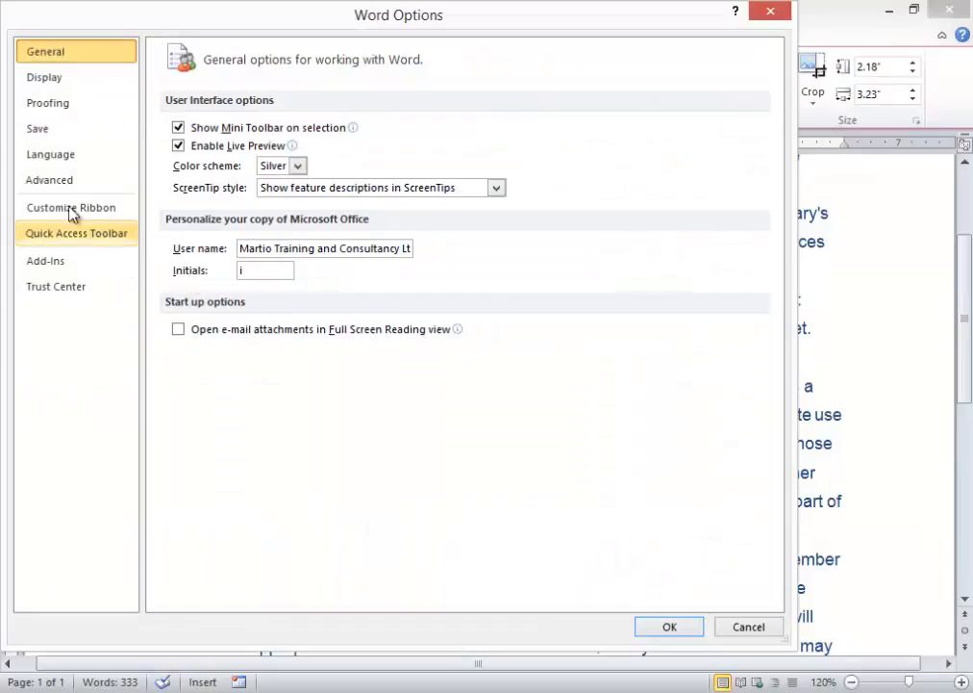
click(50, 188)
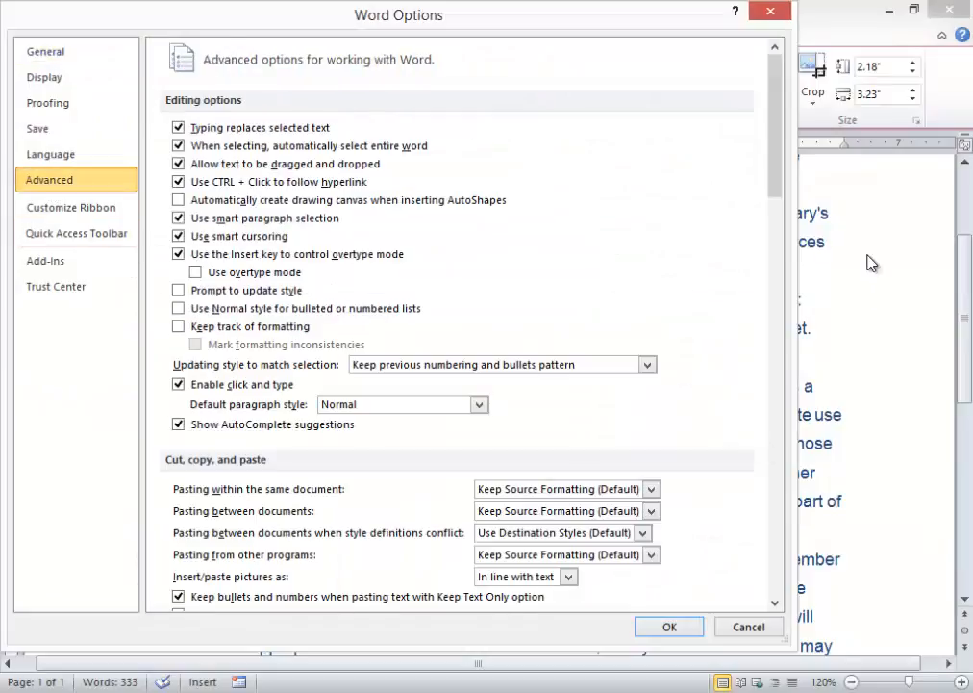
drag(776, 181, 798, 347)
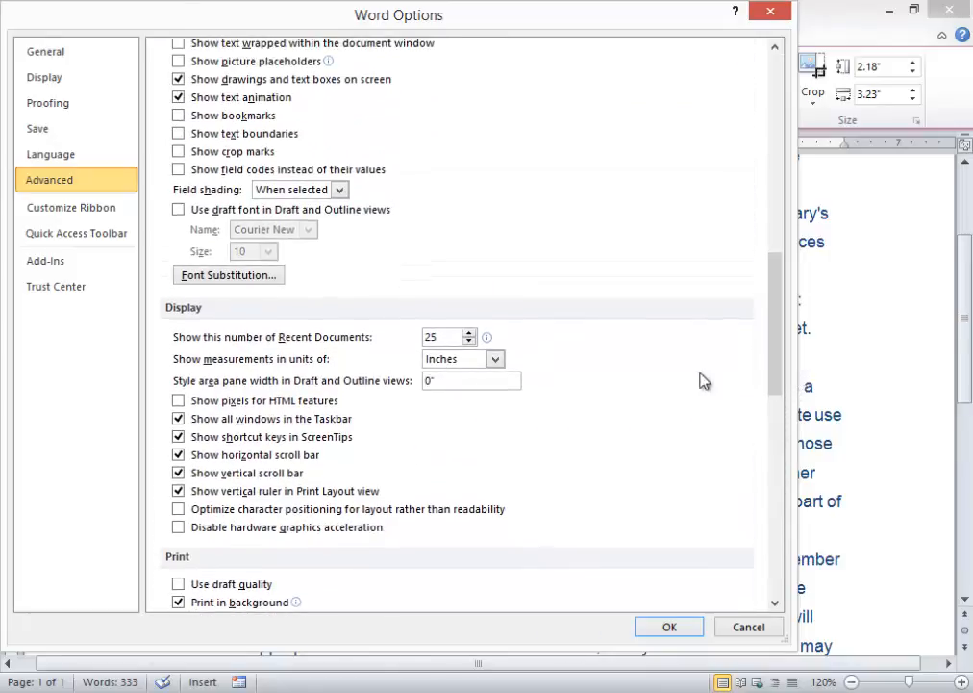
click(496, 361)
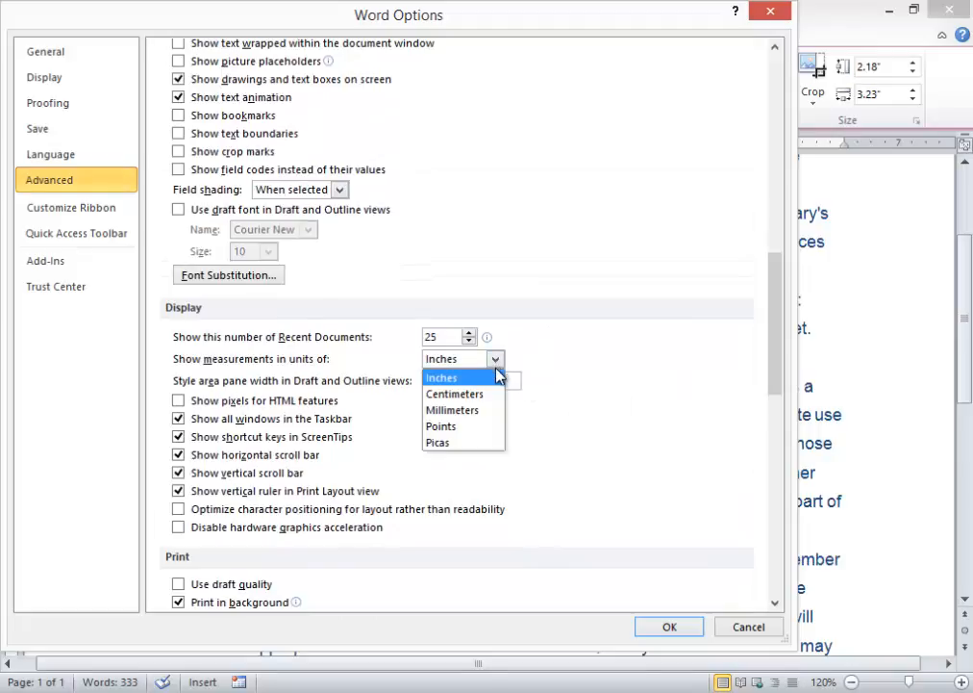
click(471, 395)
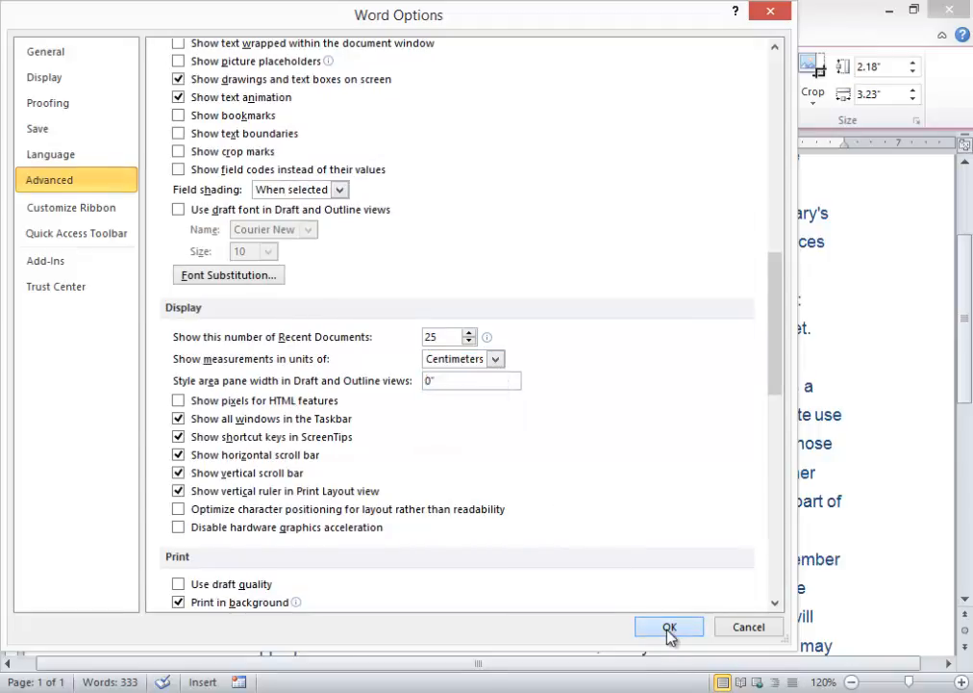
click(669, 628)
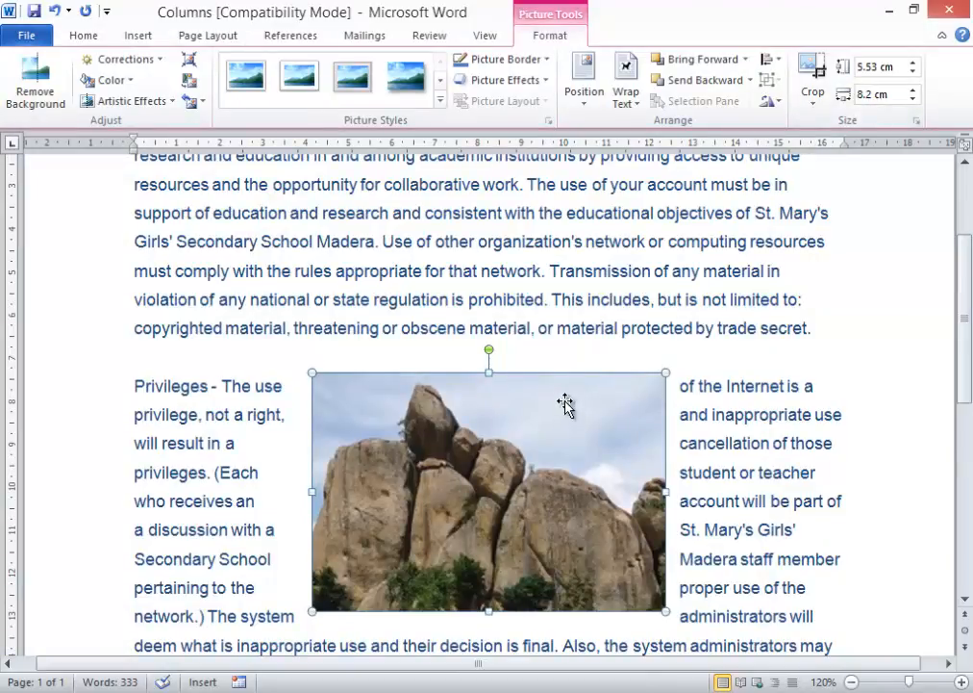
- Apply the Bevel Perspective style from the Picture Styles gallery to the rock photo
click(574, 277)
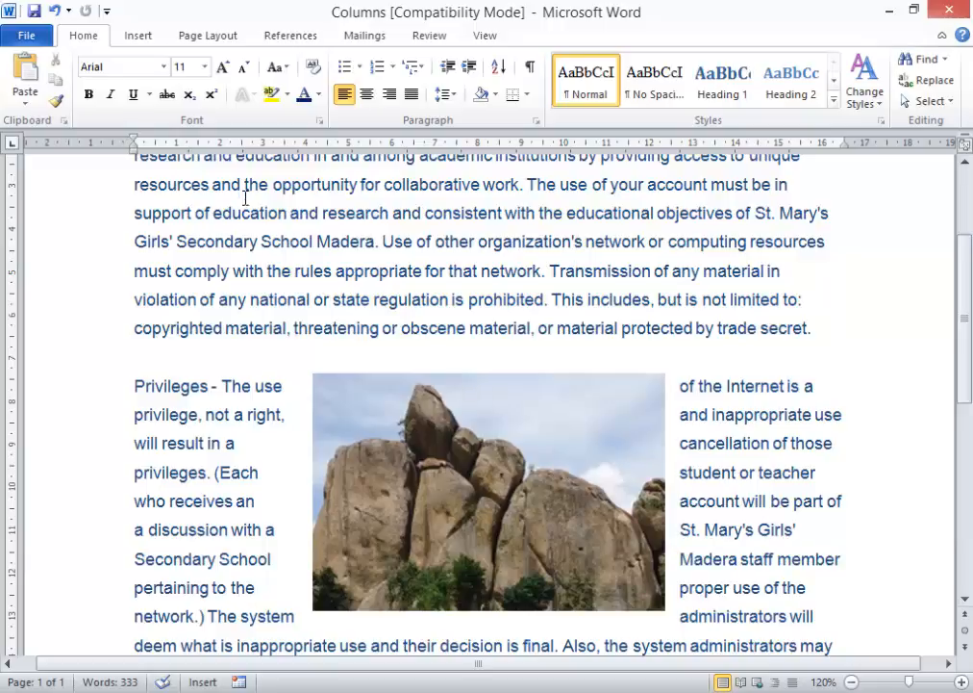
click(383, 439)
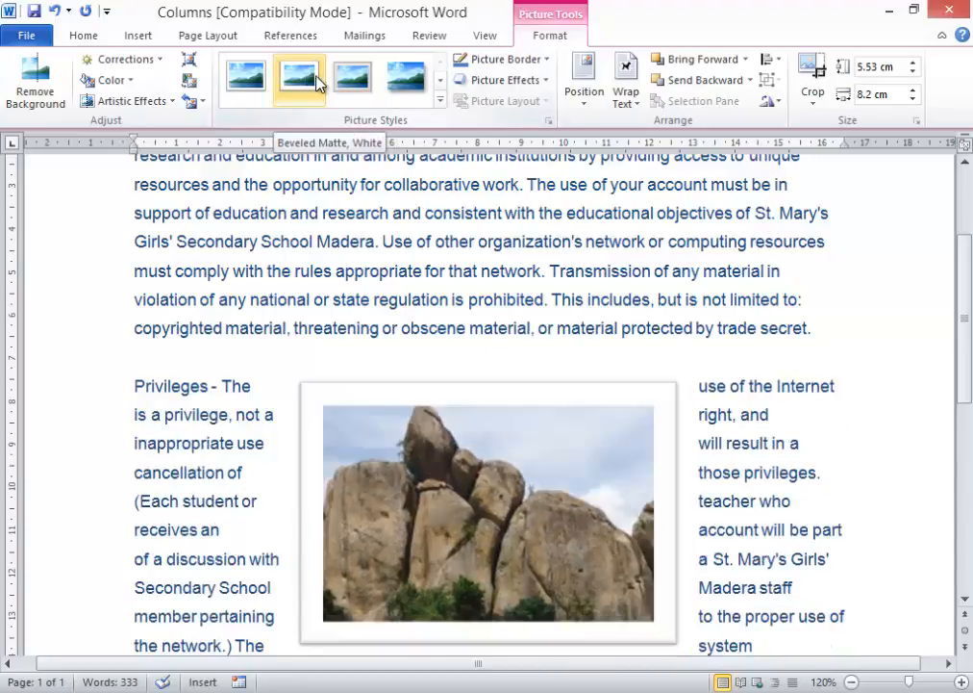
click(438, 100)
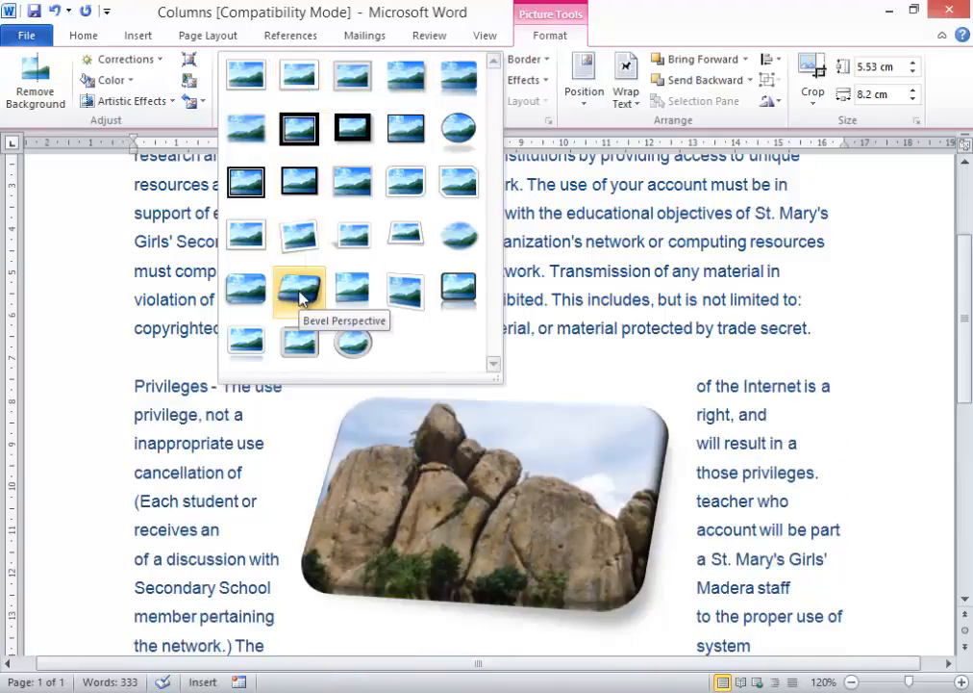
click(299, 298)
click(653, 285)
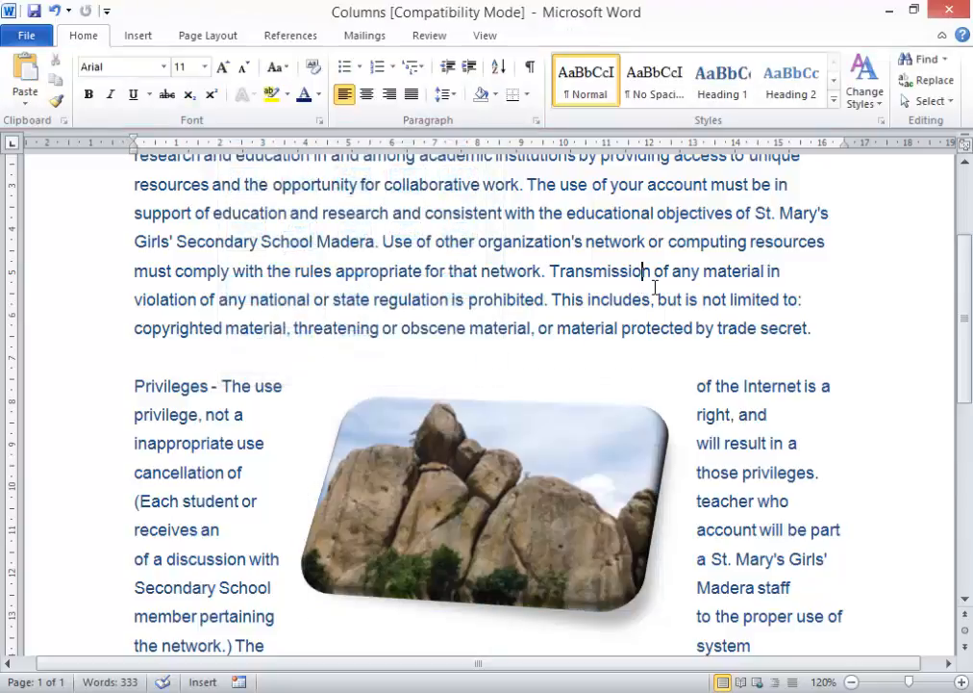
- Open the Clip Art pane from the Insert tab and list all available clips
scroll(657, 284, up, 3)
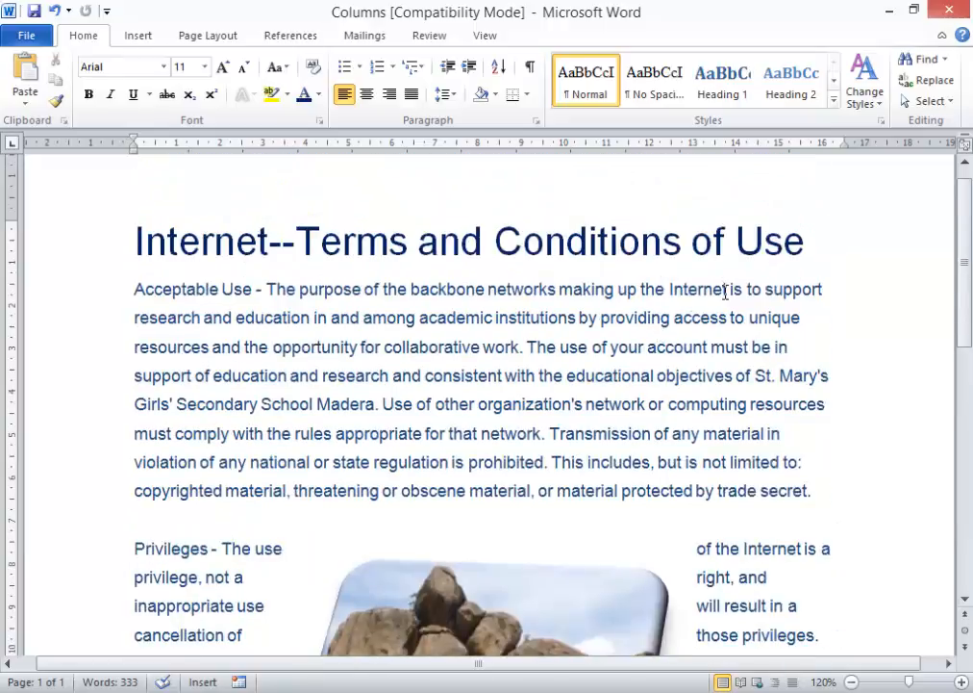
scroll(725, 292, up, 1)
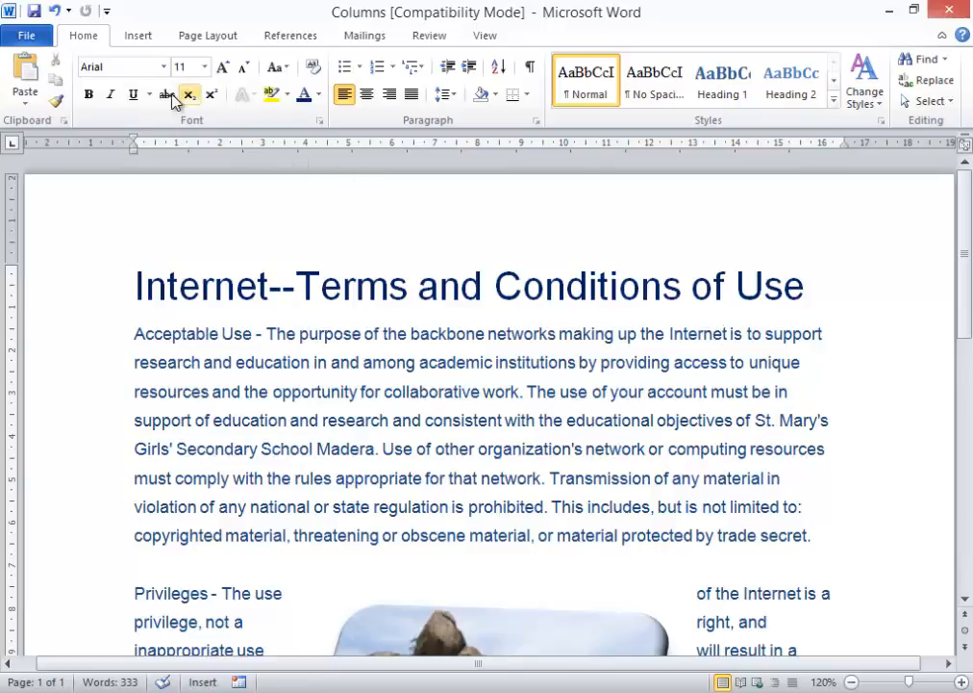
click(137, 35)
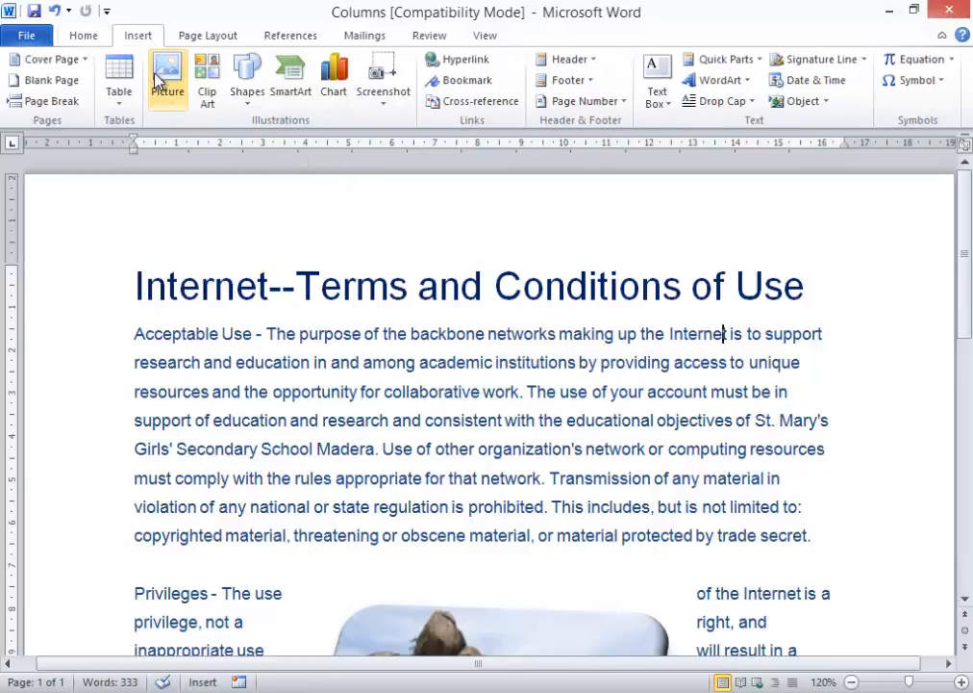
click(208, 88)
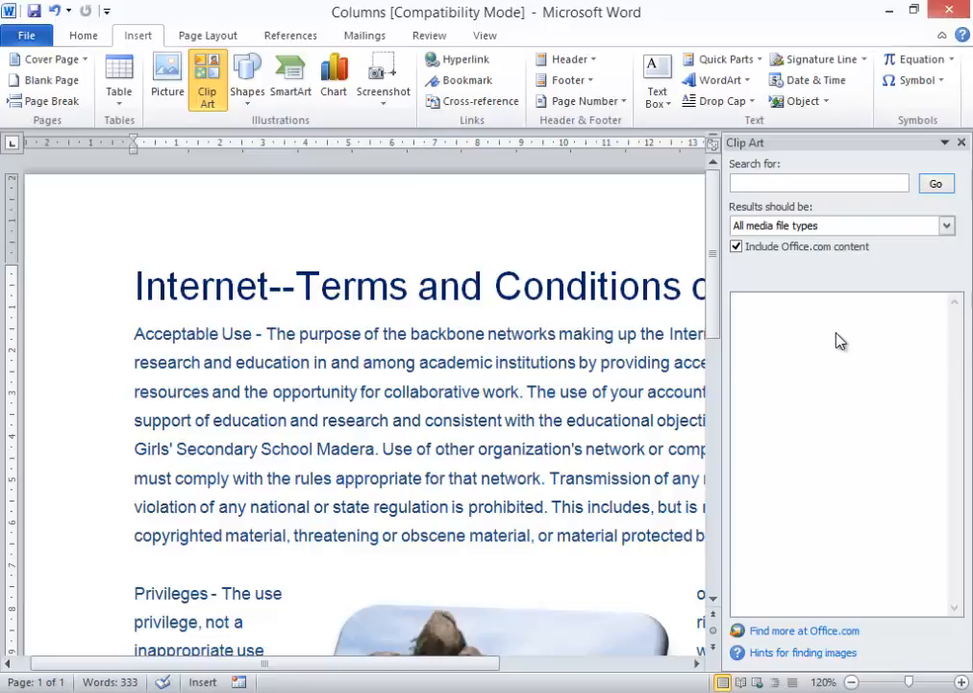
click(936, 188)
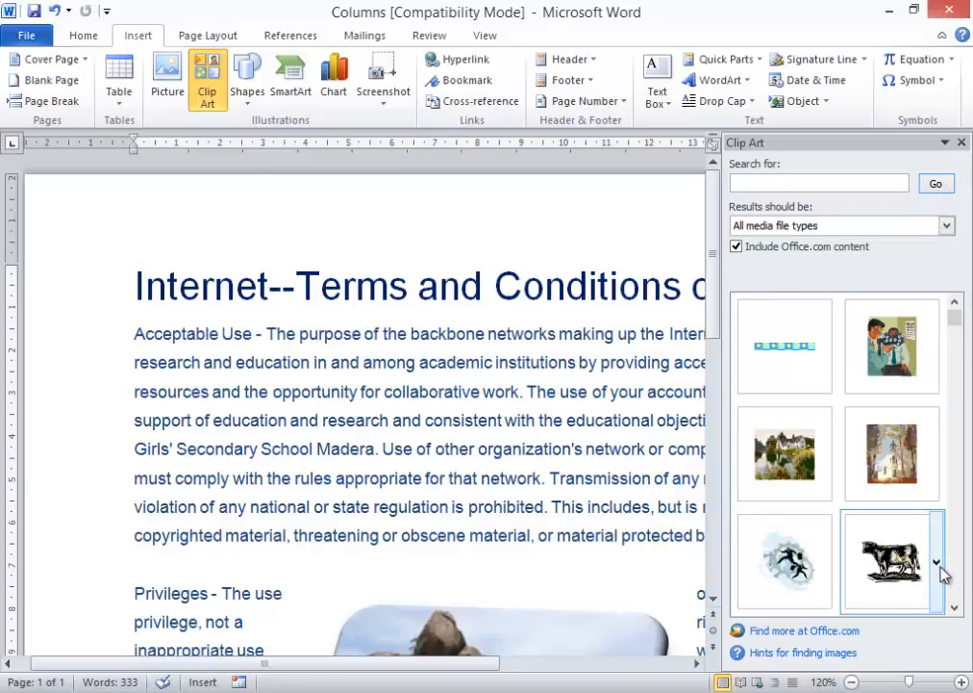
- Scroll the results, insert the woman-at-a-computer clip and close the Clip Art pane
click(955, 607)
click(954, 607)
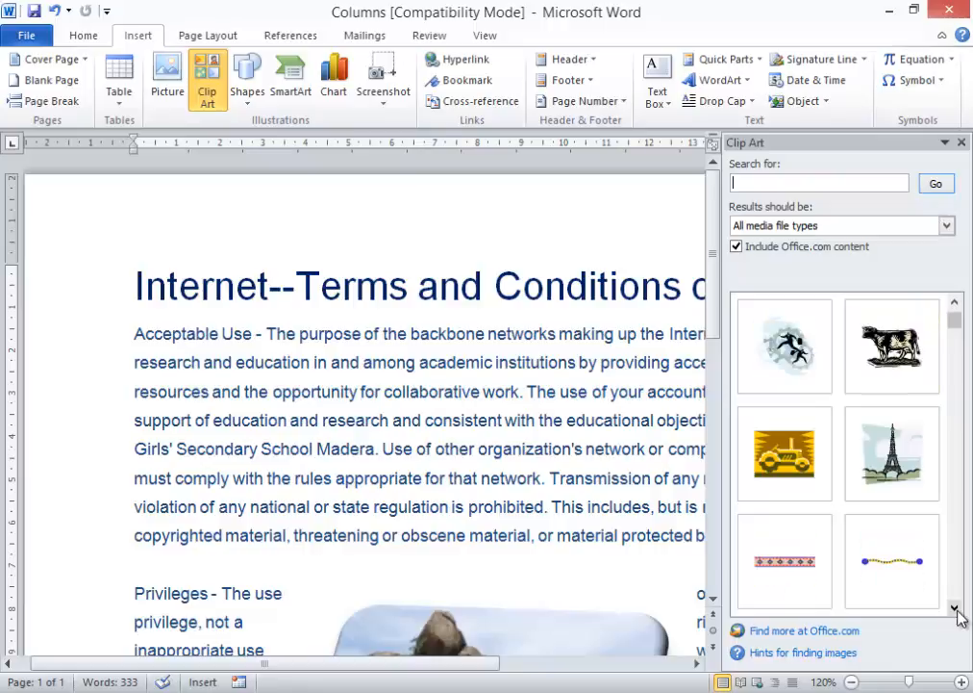
click(955, 607)
click(954, 607)
click(954, 607)
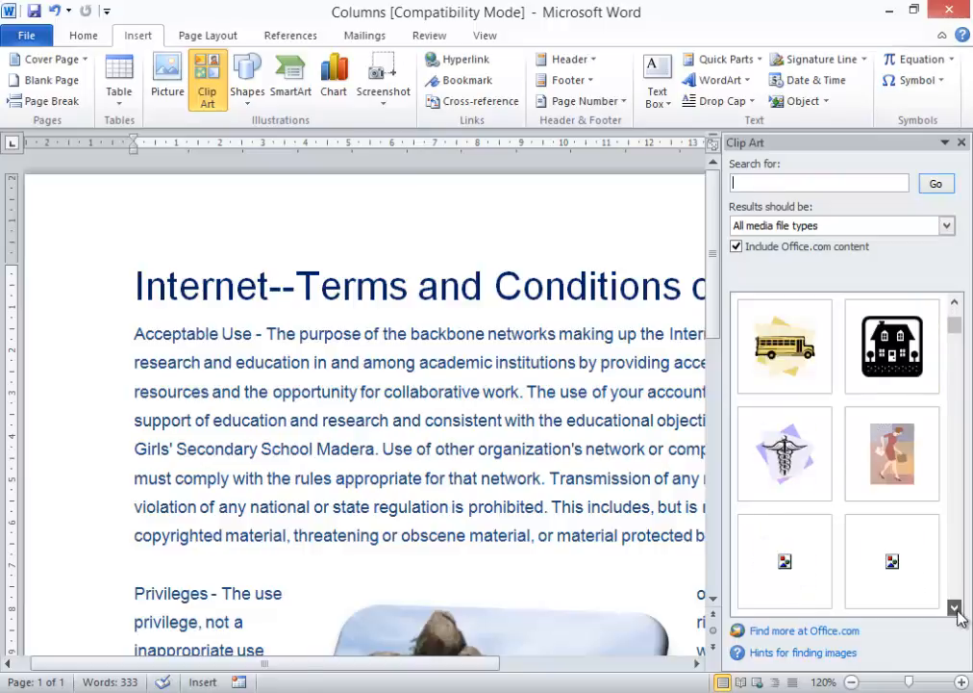
click(954, 607)
click(954, 607)
click(954, 607)
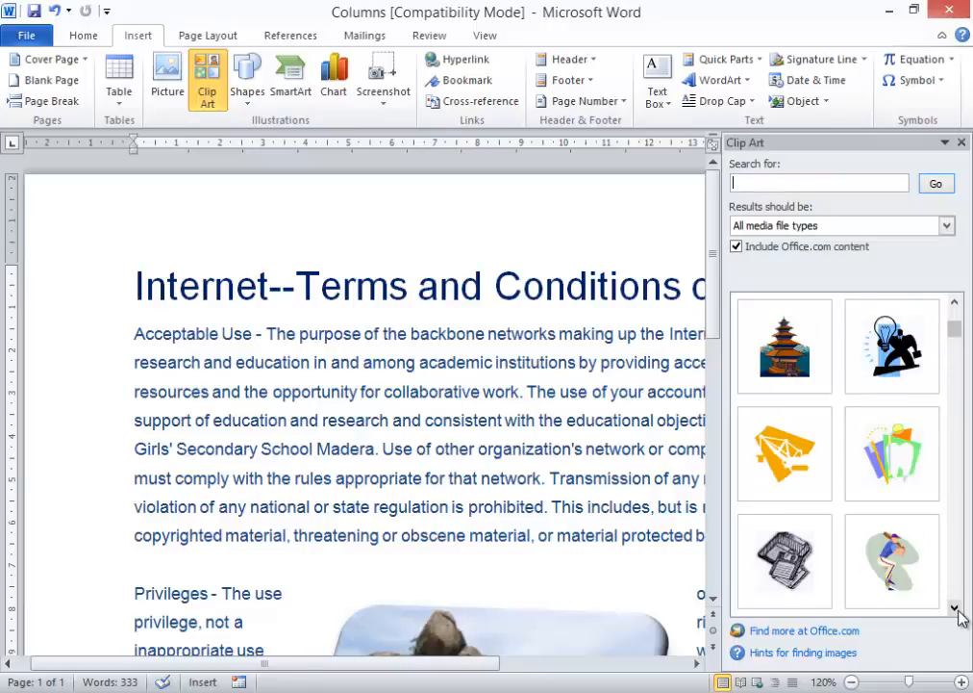
click(955, 303)
click(954, 303)
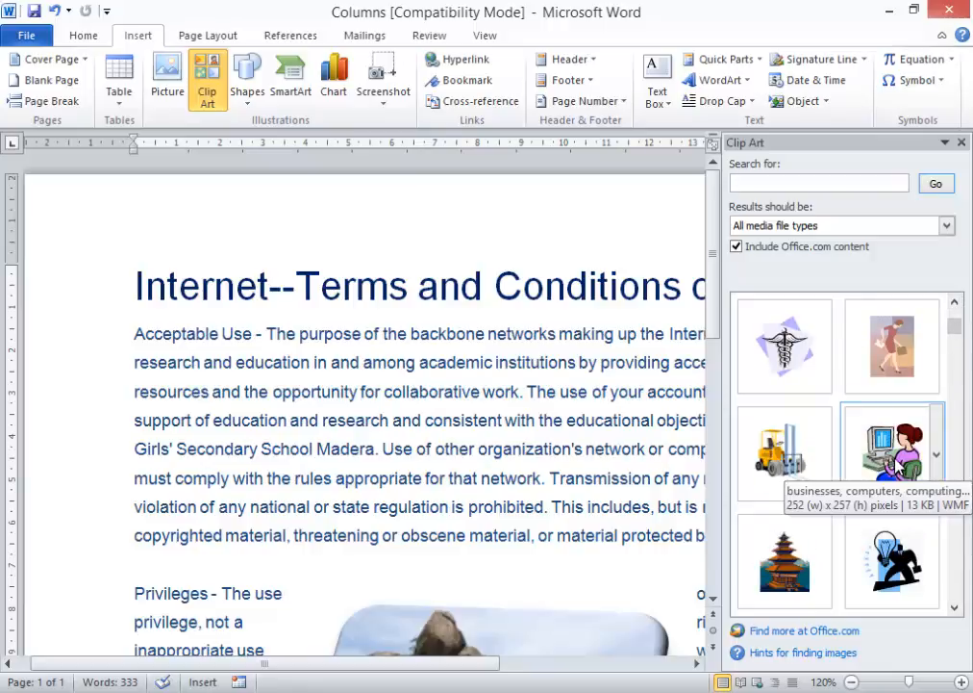
click(896, 466)
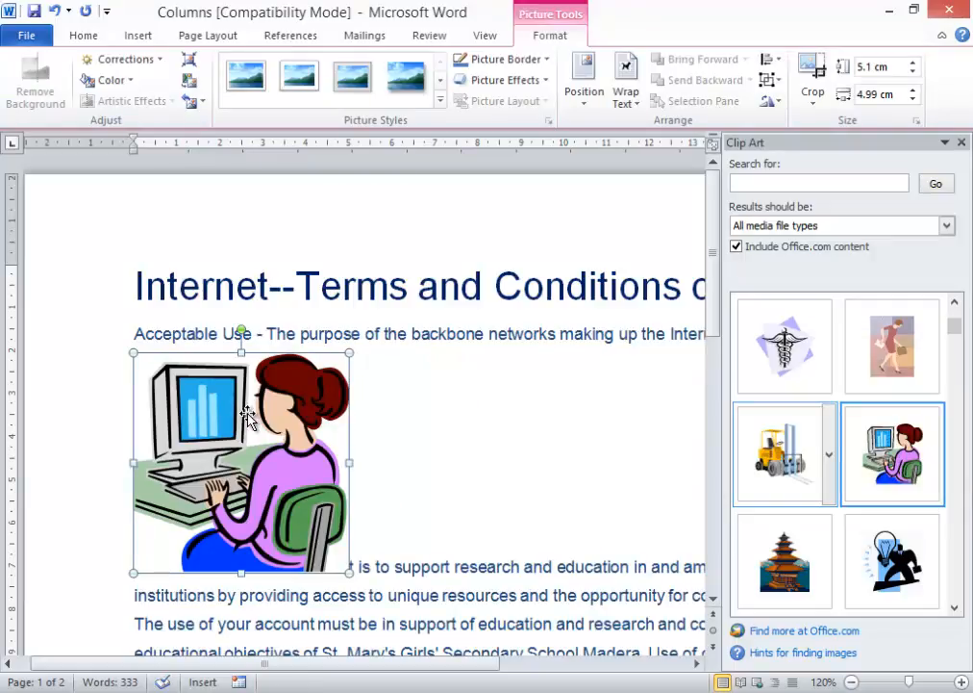
click(961, 141)
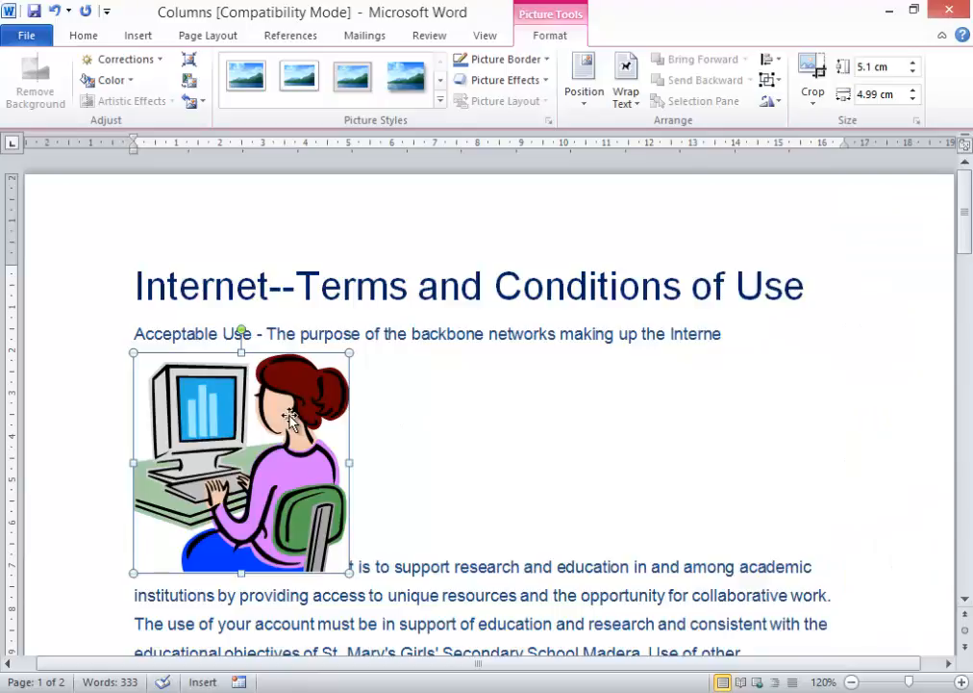
scroll(289, 415, down, 5)
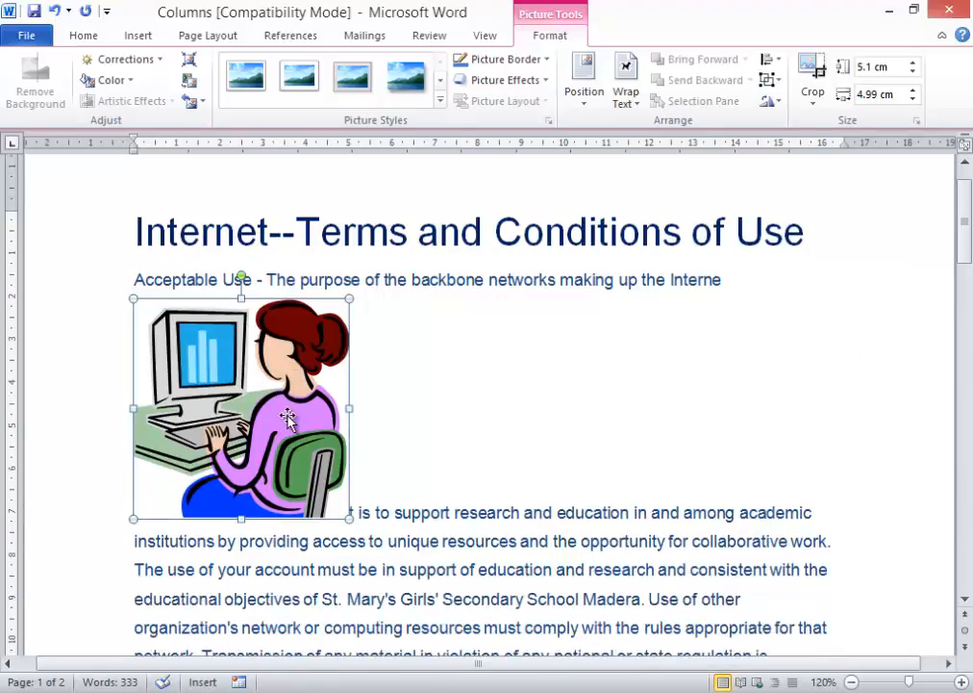
scroll(289, 420, up, 4)
drag(287, 415, 236, 375)
click(83, 36)
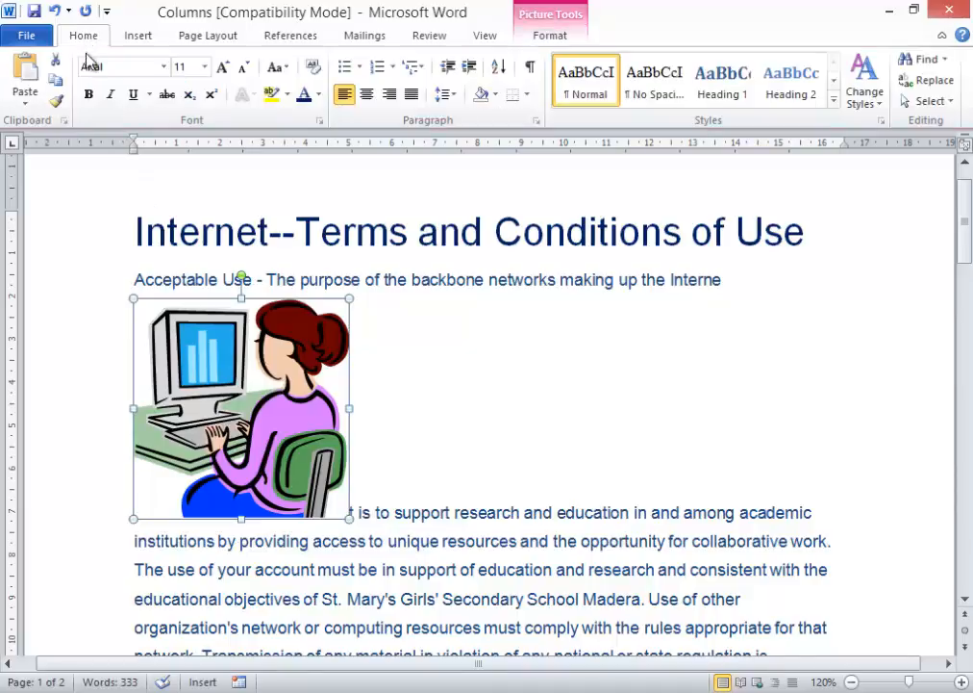
click(55, 60)
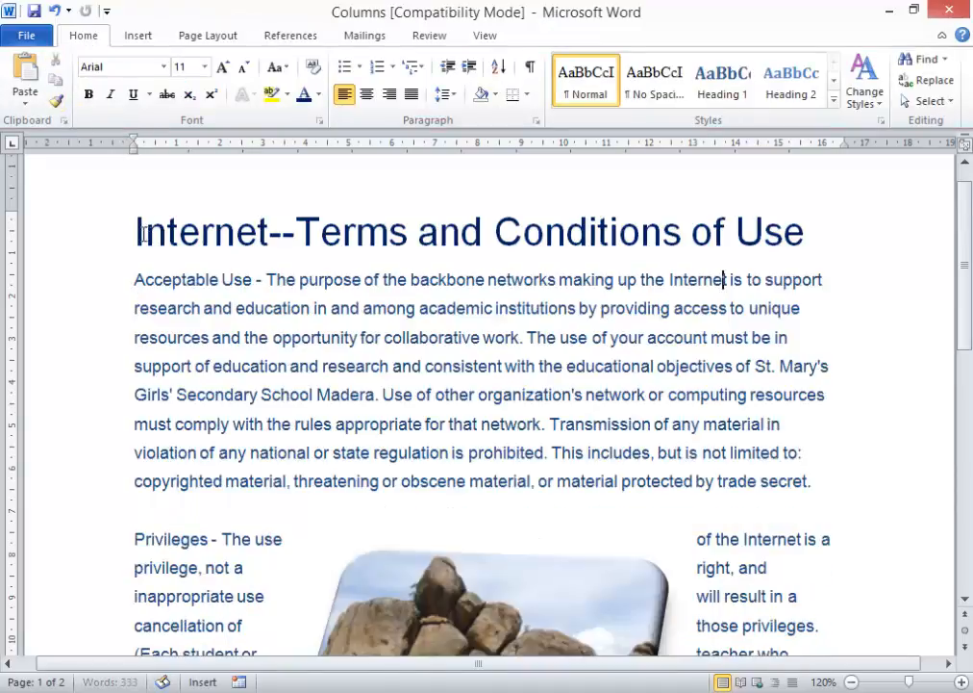
click(140, 232)
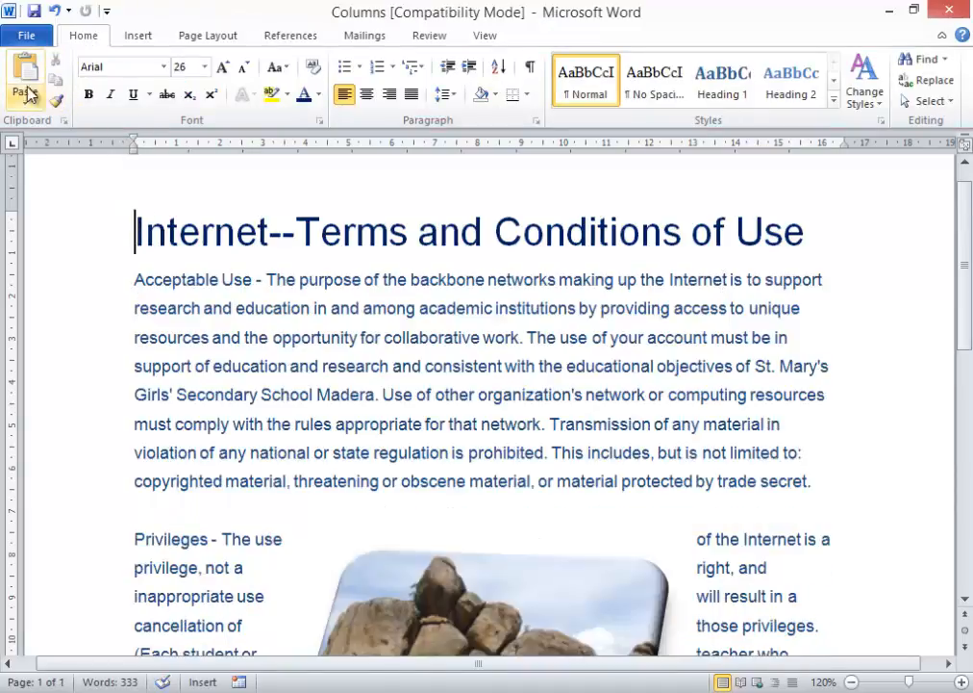
click(26, 84)
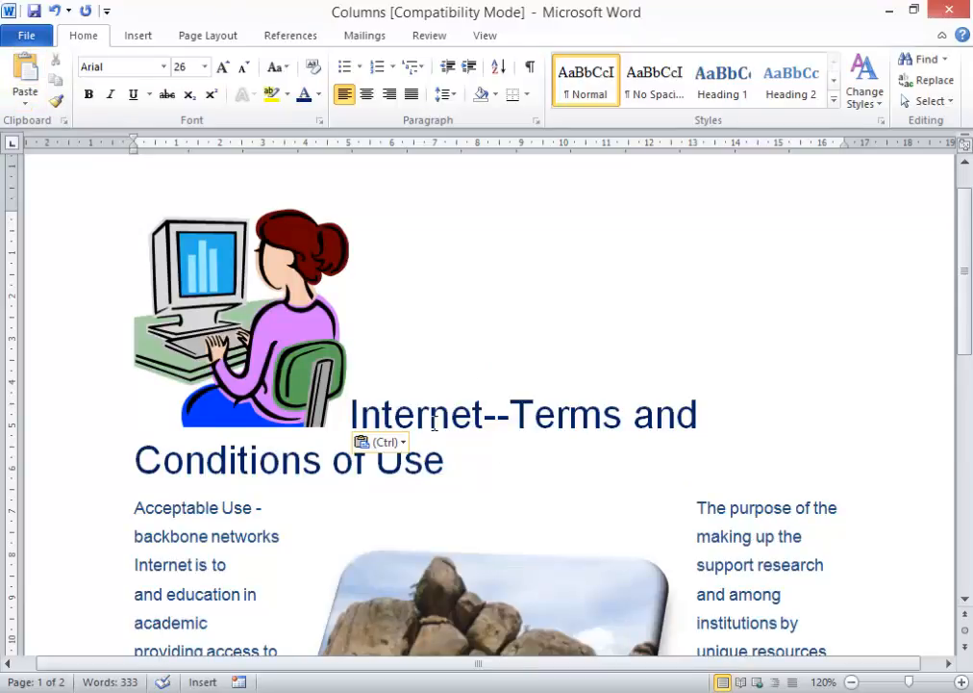
key(Return)
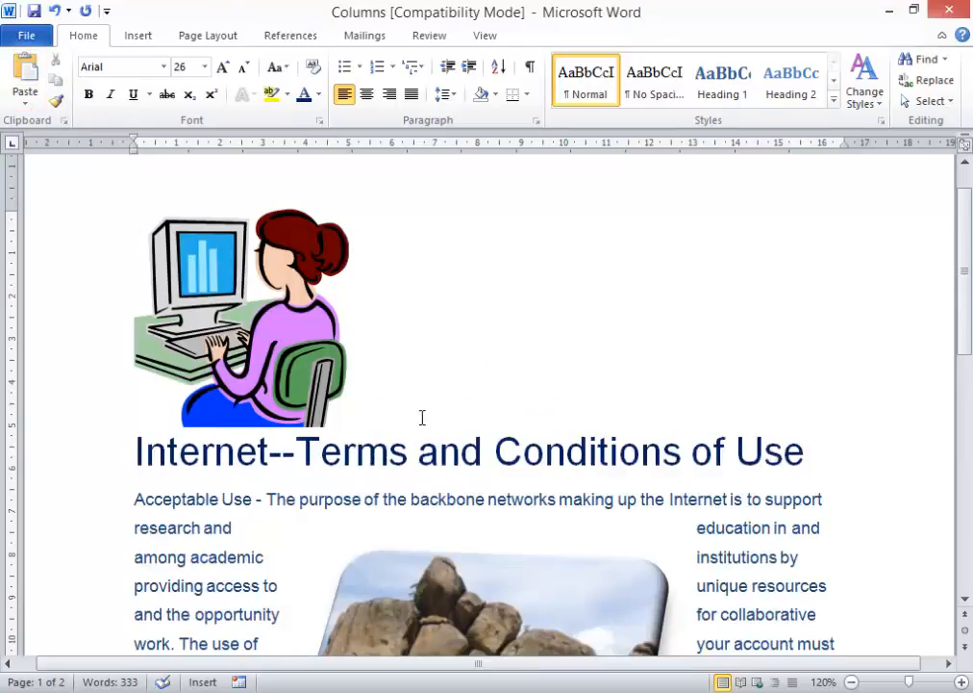
click(270, 327)
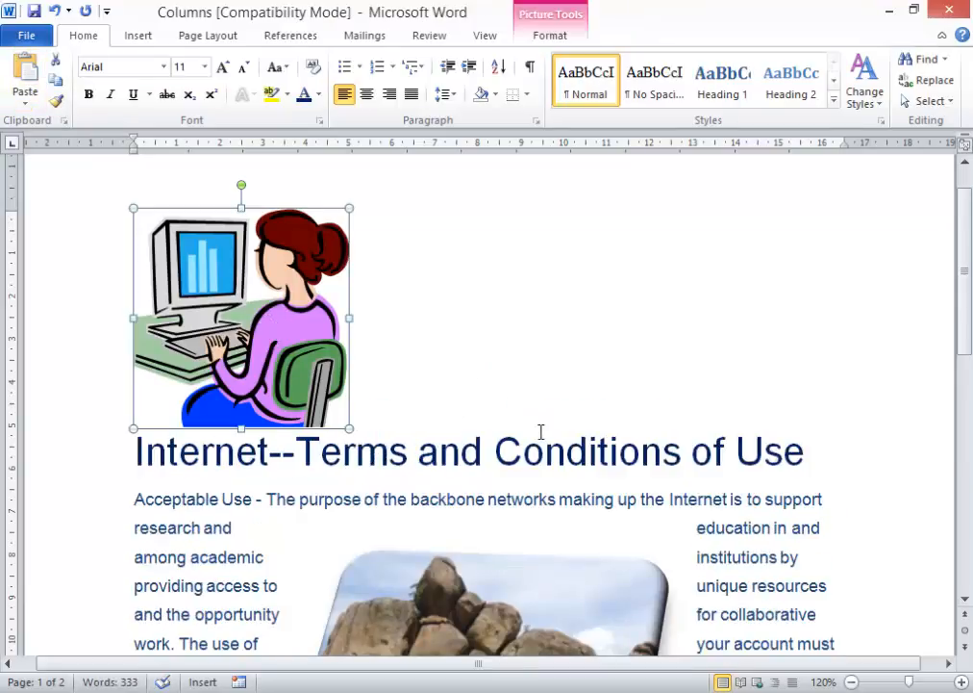
click(56, 12)
click(55, 12)
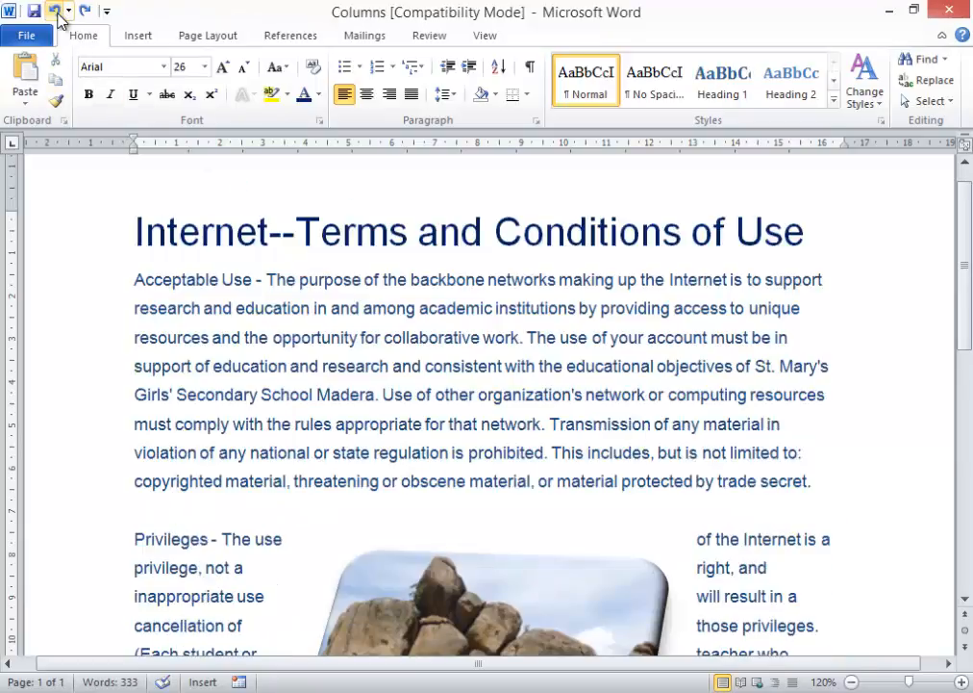
click(57, 13)
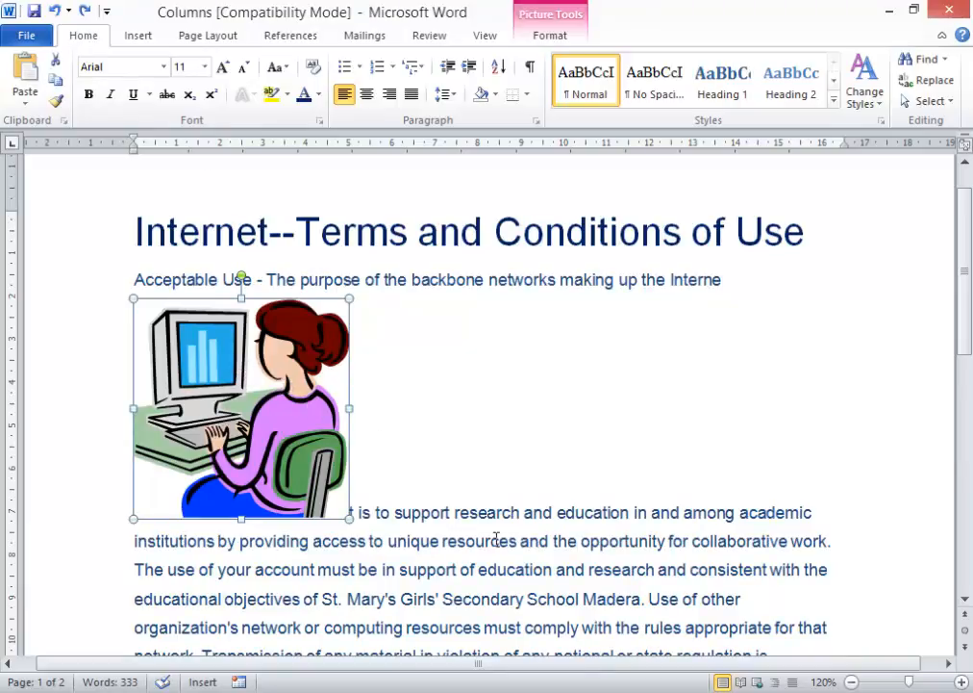
- Cut the clip-art picture and paste it into a new paragraph after the final 'school.' line
click(54, 60)
scroll(442, 377, down, 4)
scroll(441, 377, down, 4)
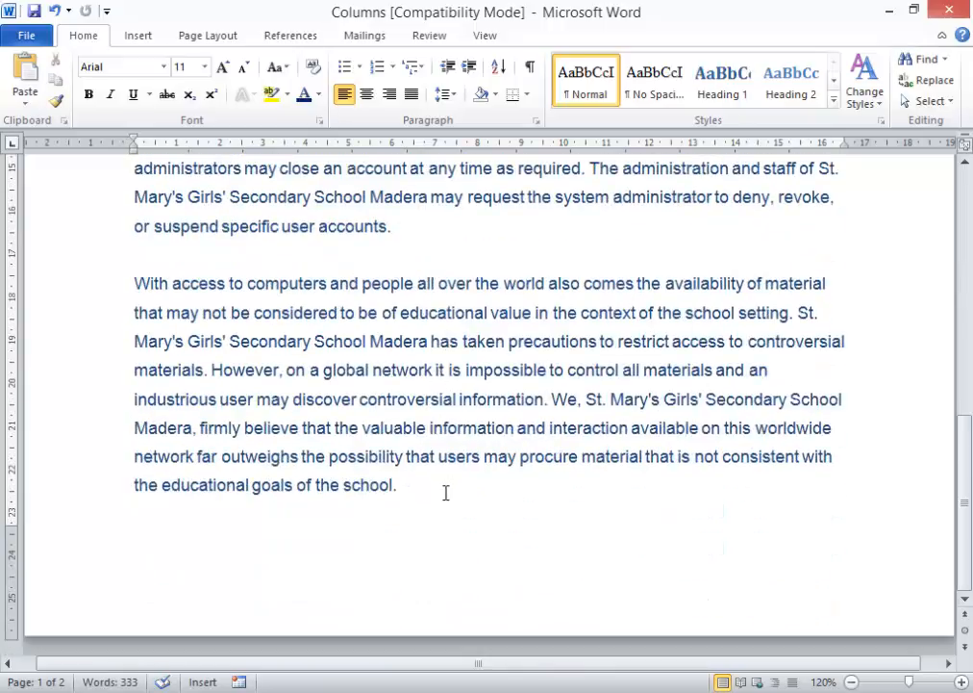
click(446, 493)
key(Return)
click(29, 75)
- Select the body text from Acceptable Use onward and shrink it three steps
scroll(385, 404, up, 15)
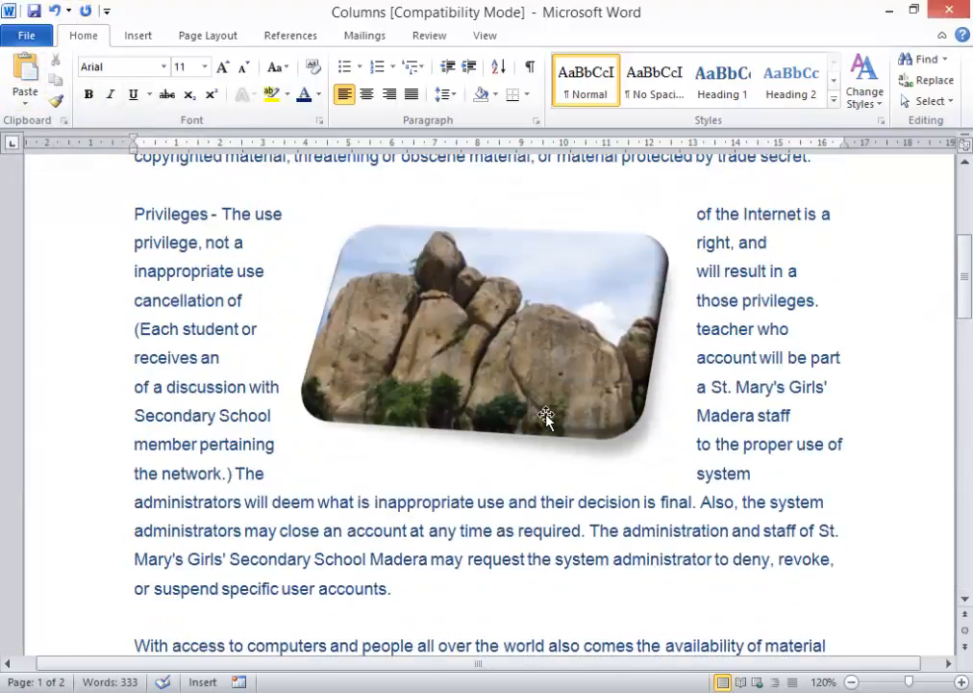
scroll(545, 416, up, 3)
scroll(549, 418, down, 6)
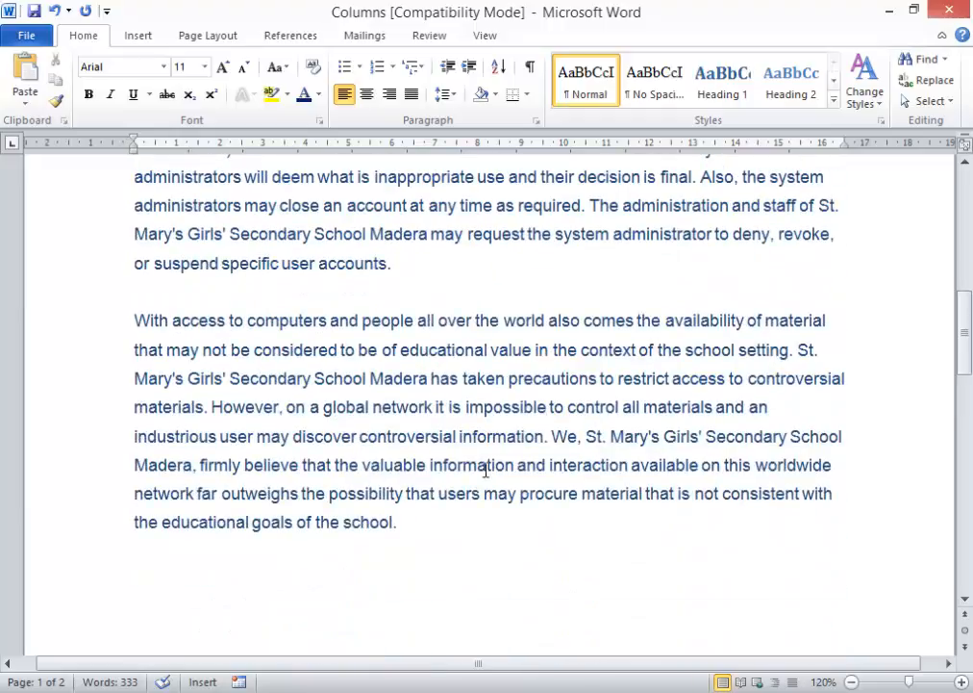
drag(436, 516, 248, 75)
click(245, 69)
click(245, 70)
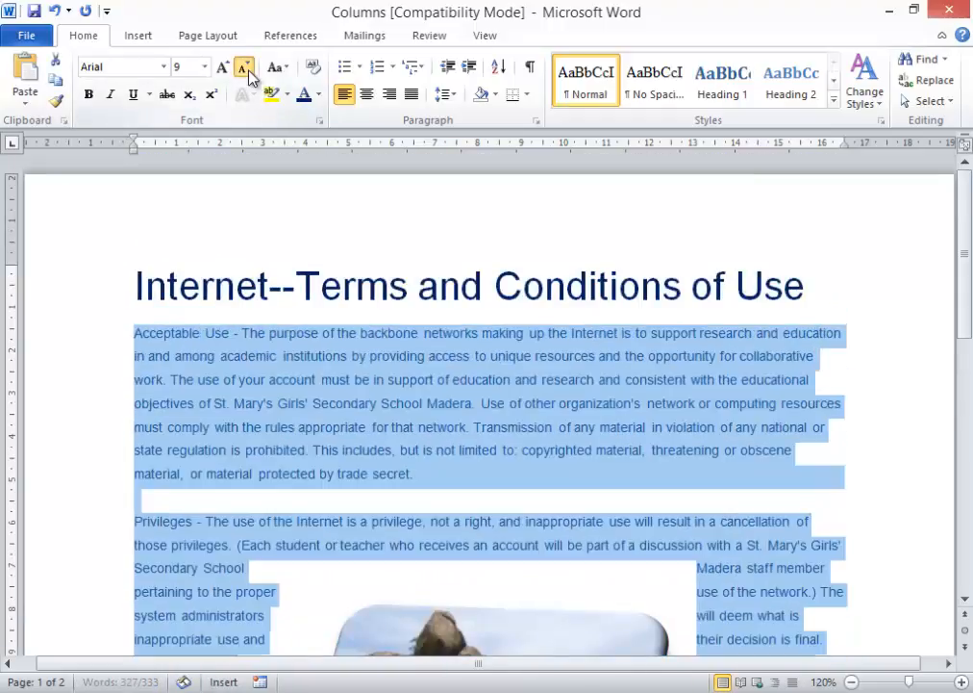
click(244, 69)
click(244, 69)
click(244, 69)
- Set the selected body text to 10 pt, then to 9 pt
click(204, 66)
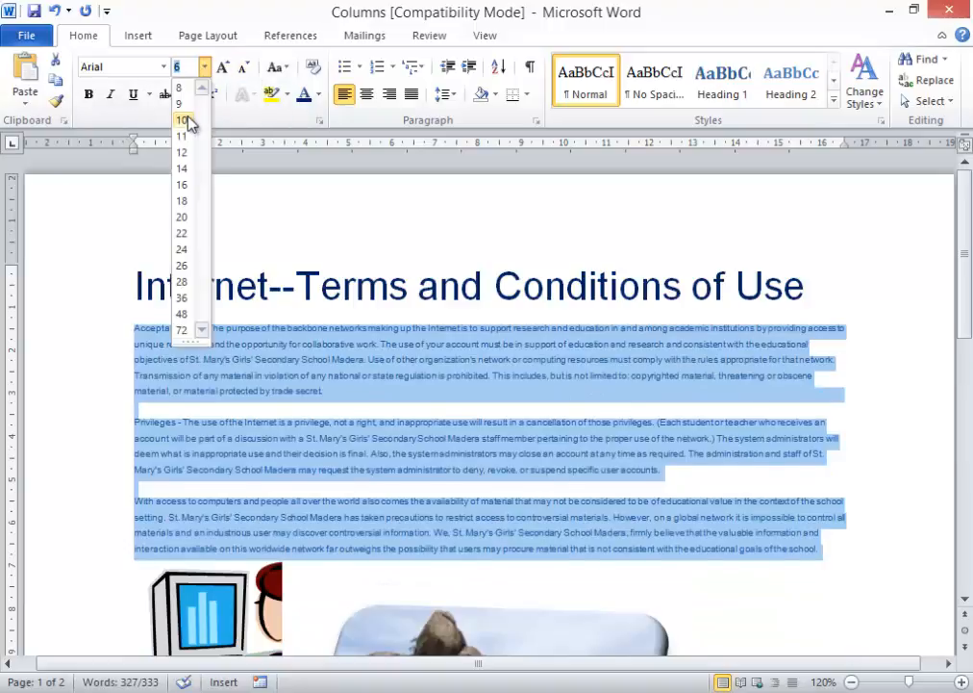
click(185, 116)
scroll(277, 163, down, 5)
click(181, 66)
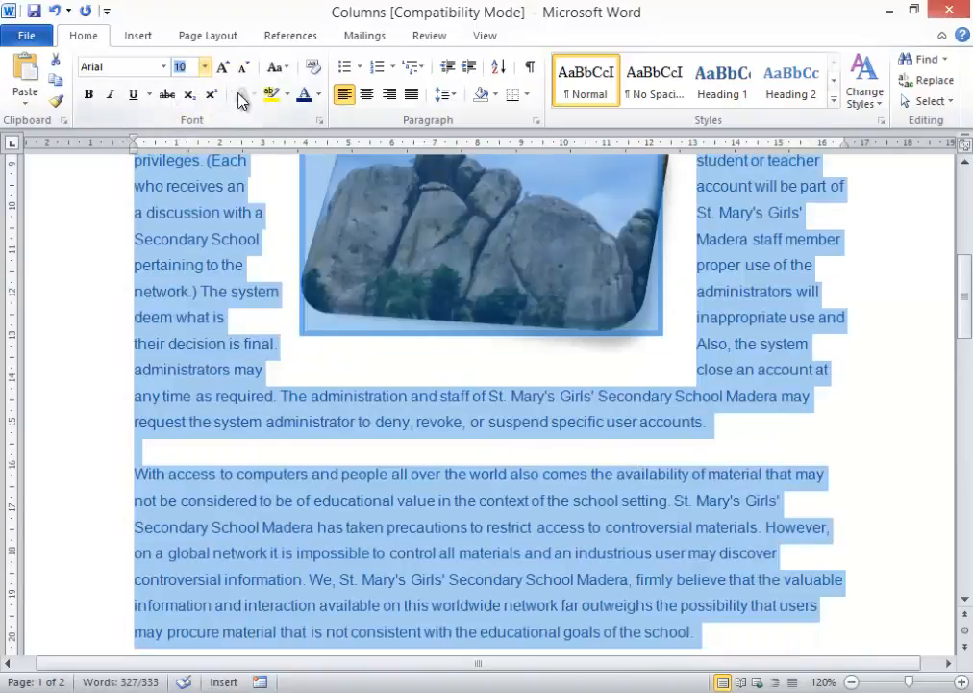
text(9)
key(Return)
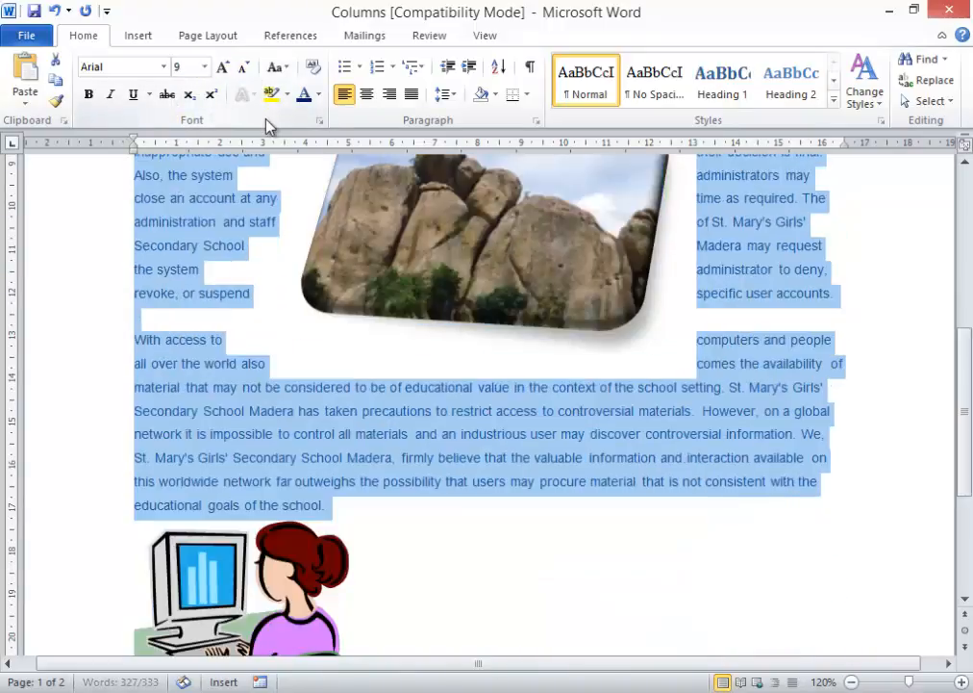
scroll(417, 493, down, 2)
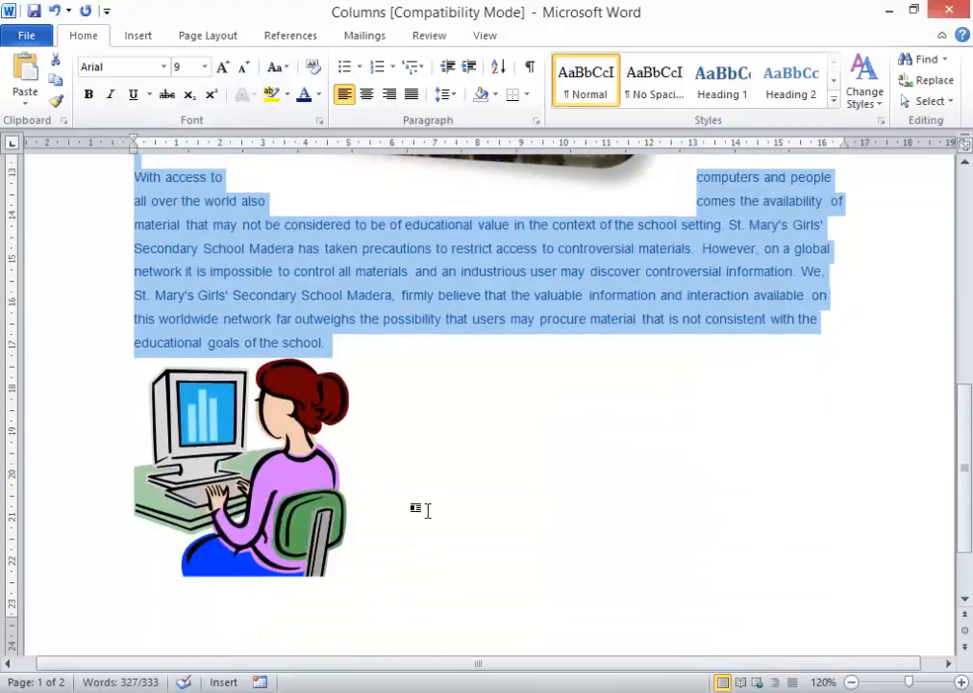
click(418, 491)
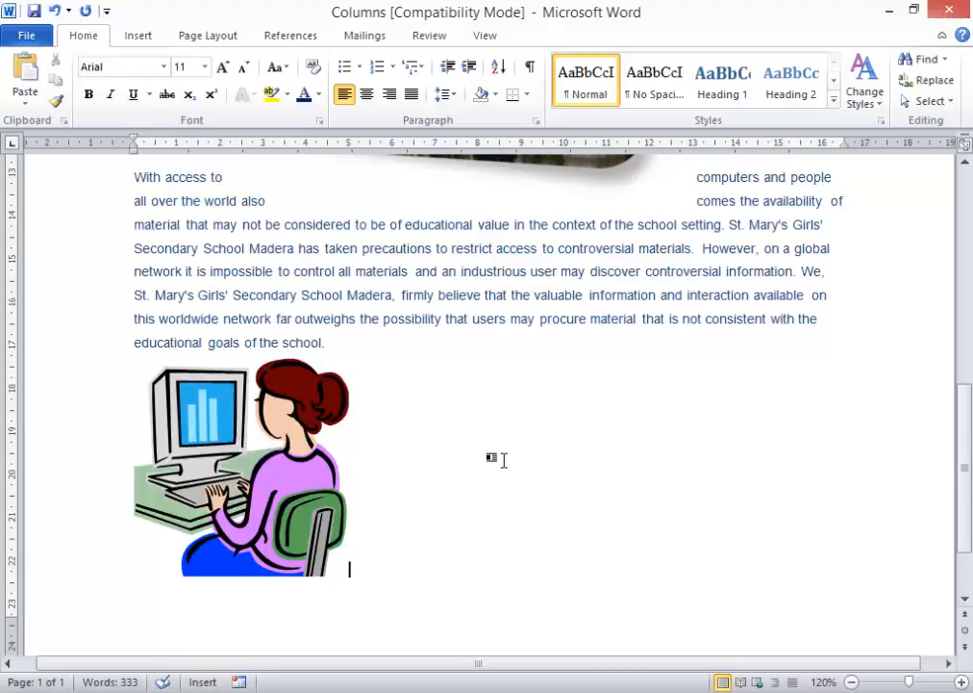
scroll(504, 460, up, 2)
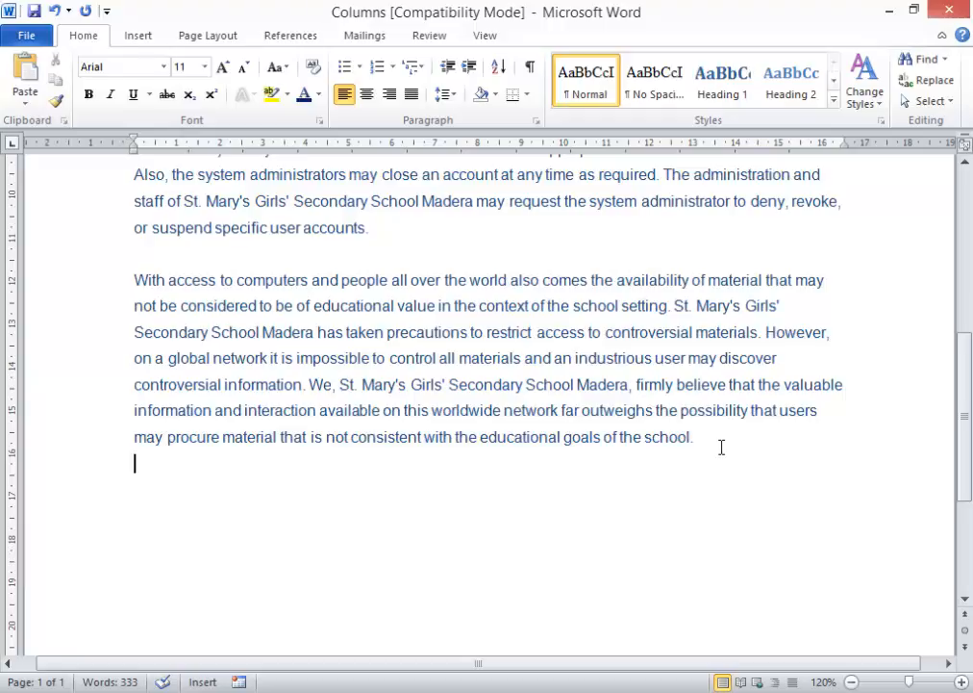
- Add an empty final paragraph and check Word Count: 333 words, 2,129 characters, 28 lines
key(Return)
click(432, 38)
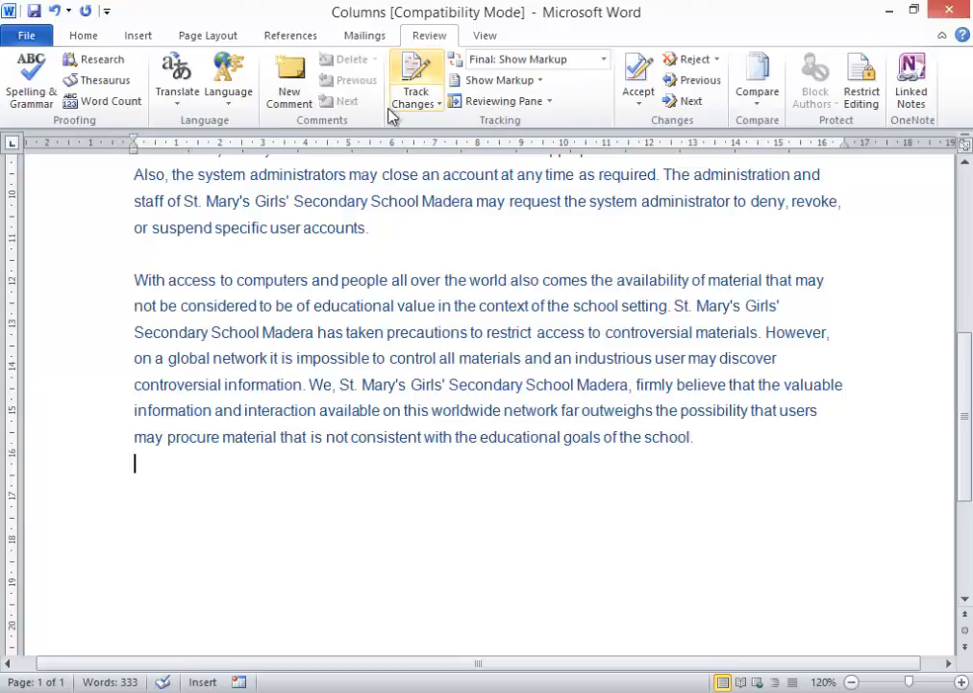
click(109, 113)
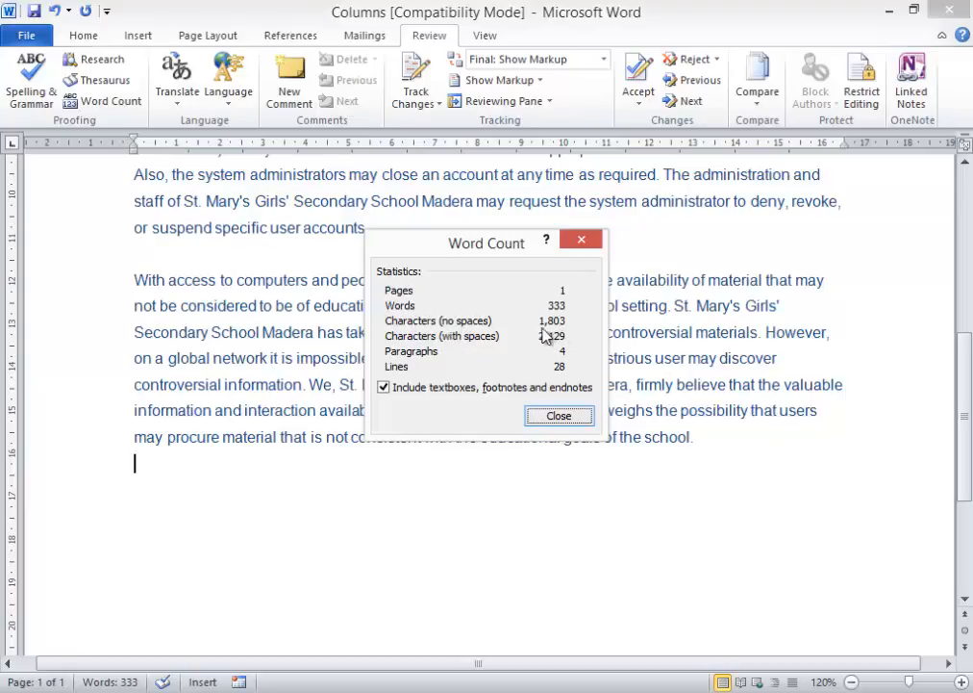
click(560, 416)
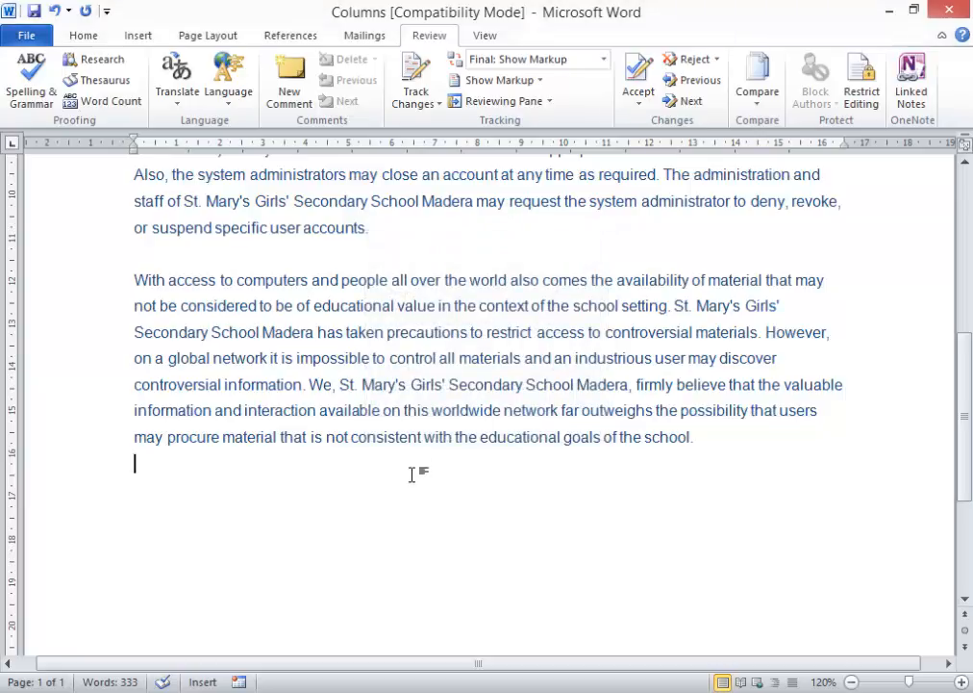
- Insert a trial footnote after the word Privileges from the References tab
scroll(414, 473, up, 6)
scroll(415, 474, down, 3)
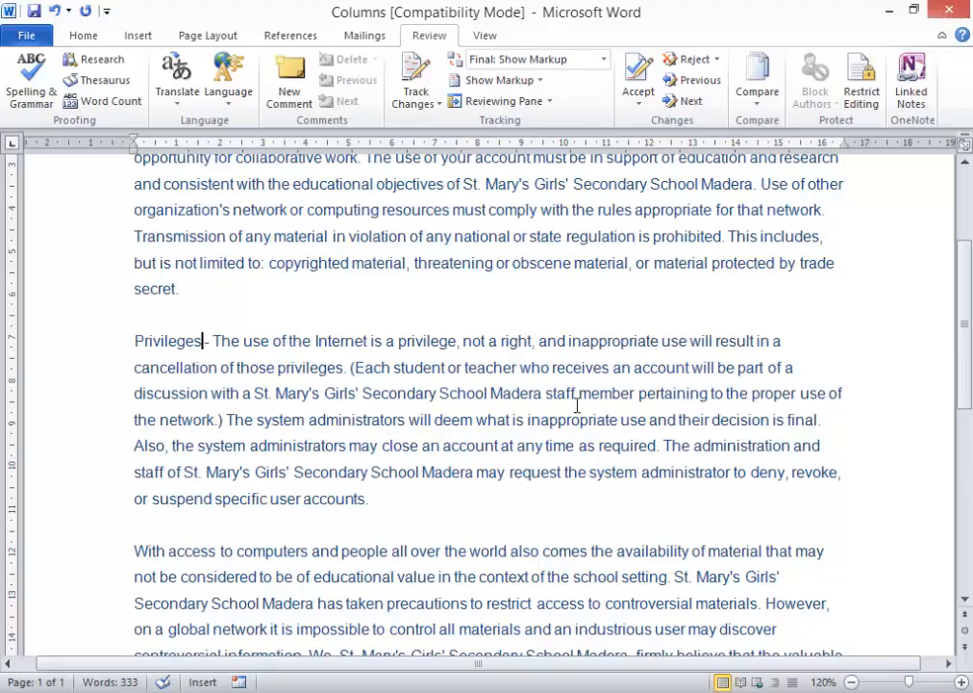
click(300, 36)
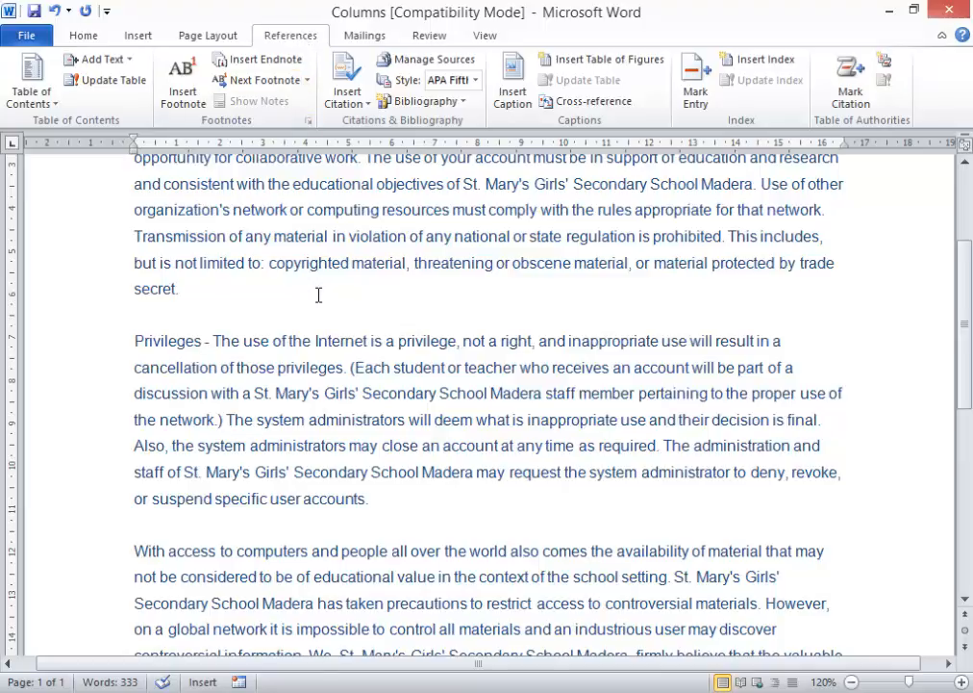
click(190, 89)
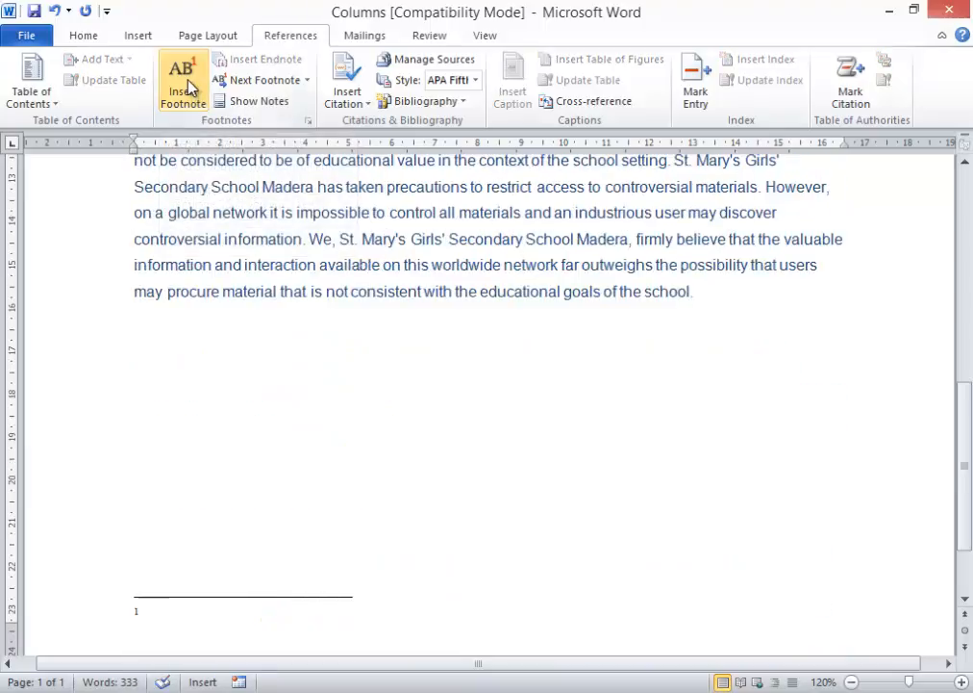
- Type 'Benefits' as the footnote text, then undo the trial footnote
scroll(158, 621, down, 2)
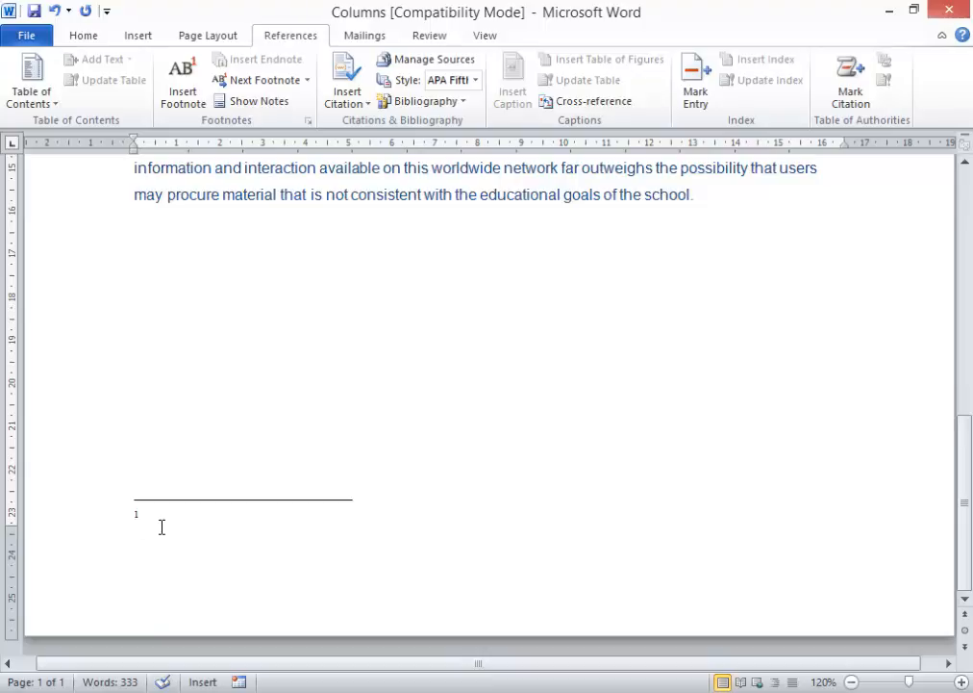
scroll(161, 527, up, 7)
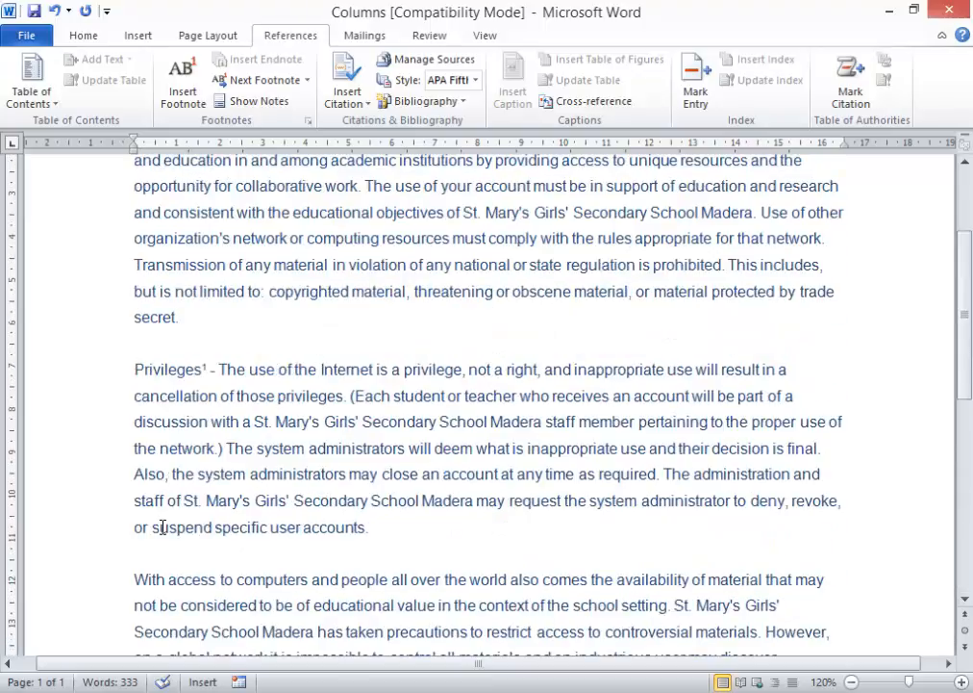
scroll(174, 526, down, 4)
scroll(210, 540, up, 3)
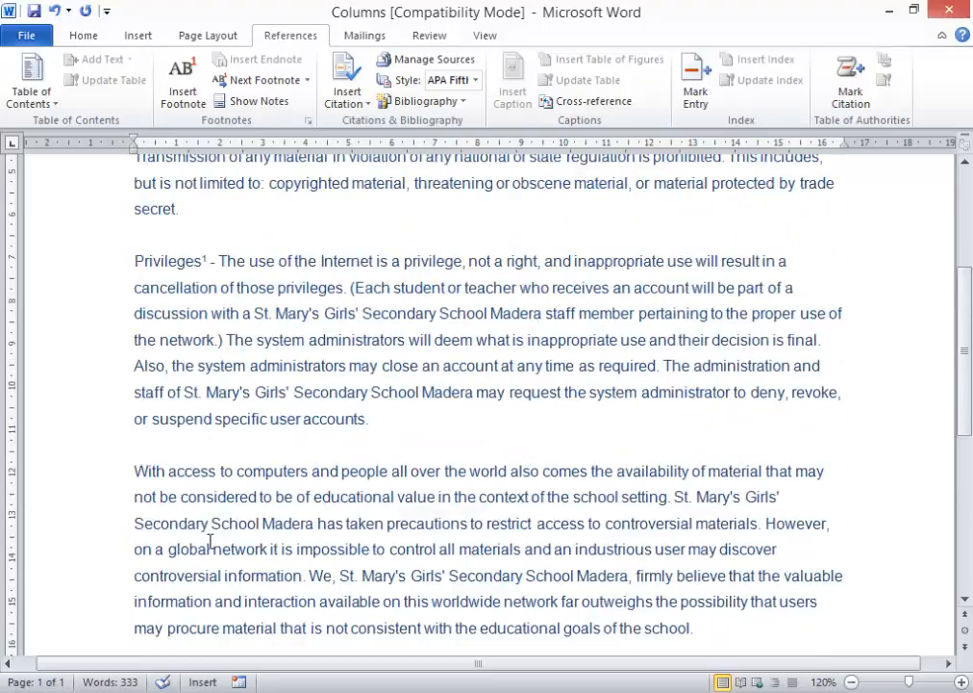
scroll(209, 541, down, 5)
scroll(211, 544, up, 1)
text(Ben)
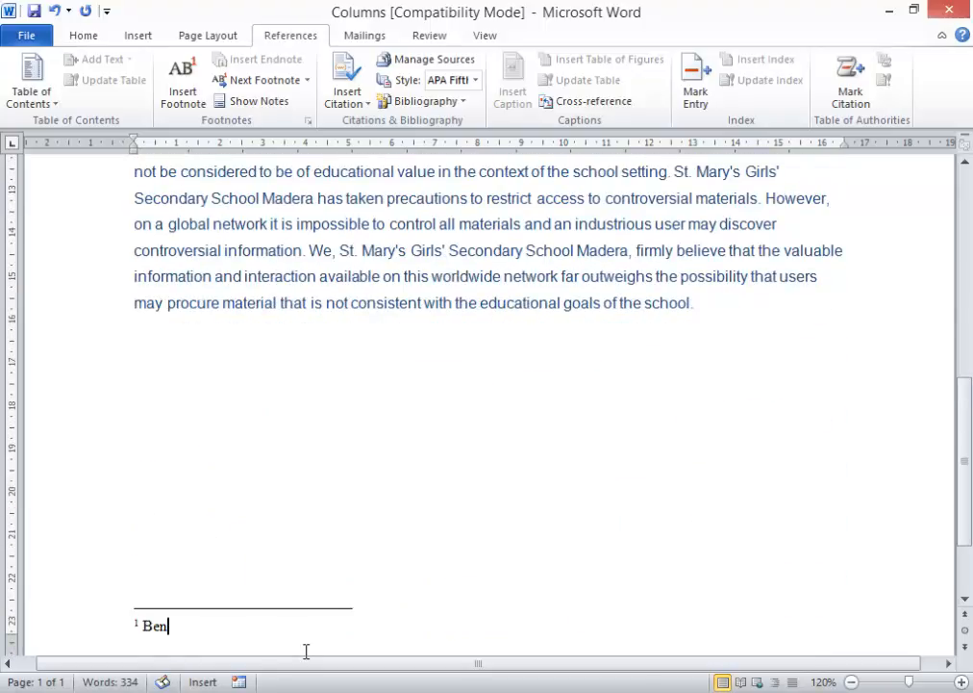
text(efits)
scroll(306, 651, down, 2)
scroll(306, 651, up, 10)
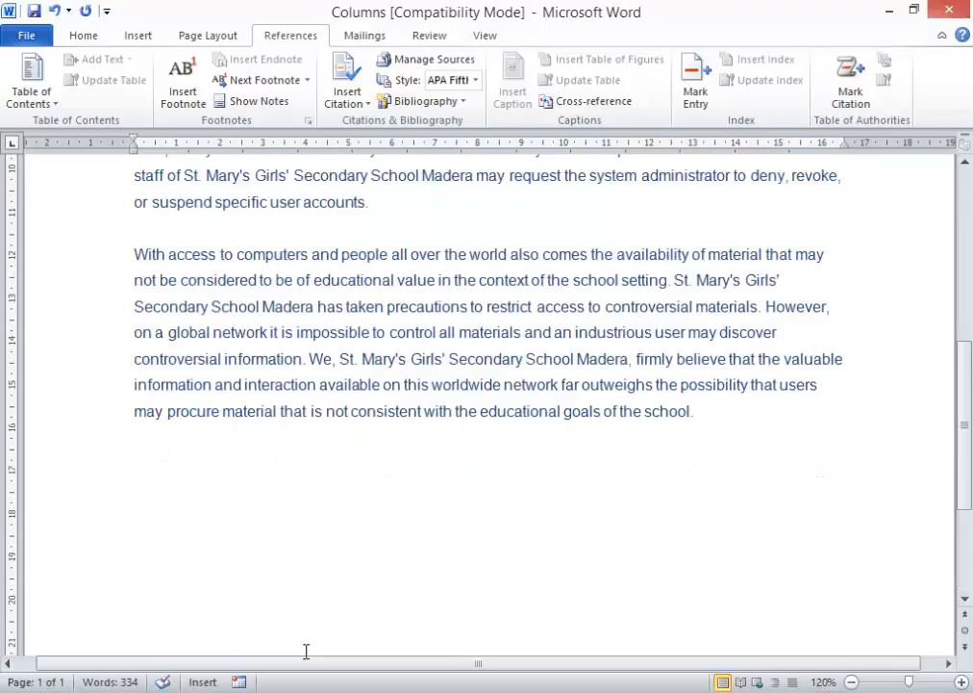
scroll(306, 651, up, 2)
scroll(305, 652, down, 5)
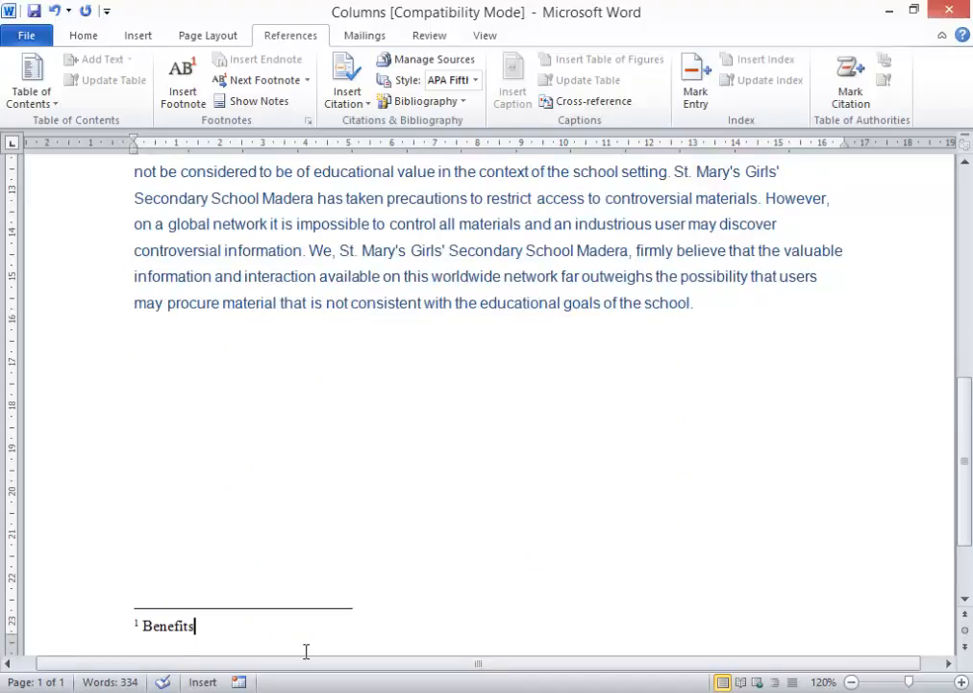
key(ctrl+z)
key(ctrl+z)
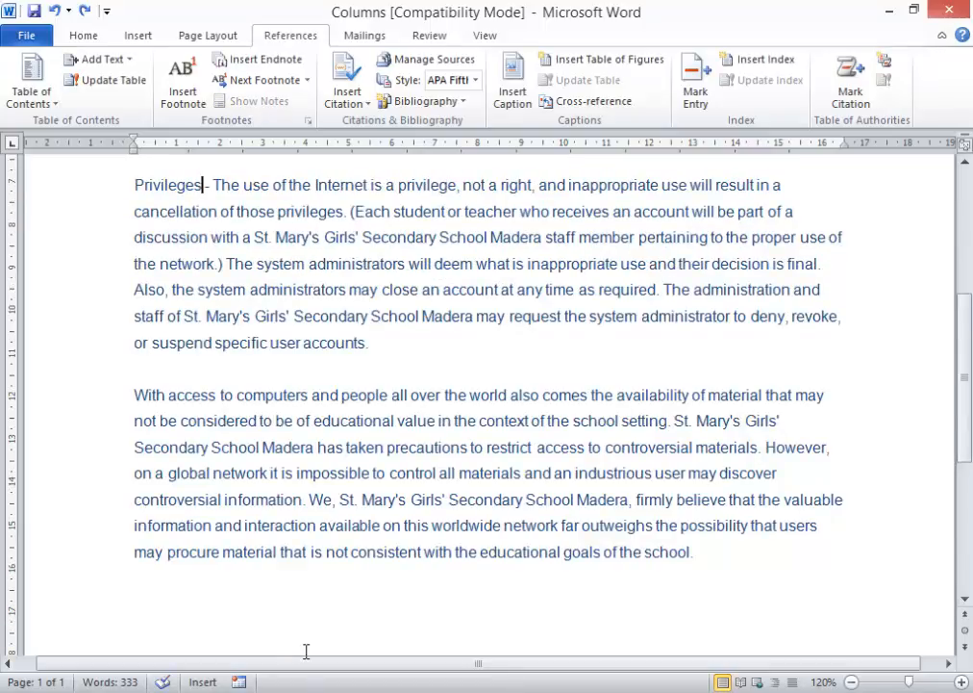
- Insert footnote 1 after 'Privileges' with Ctrl+Alt+F and type 'Benefits' as its note
key(ctrl+alt+f)
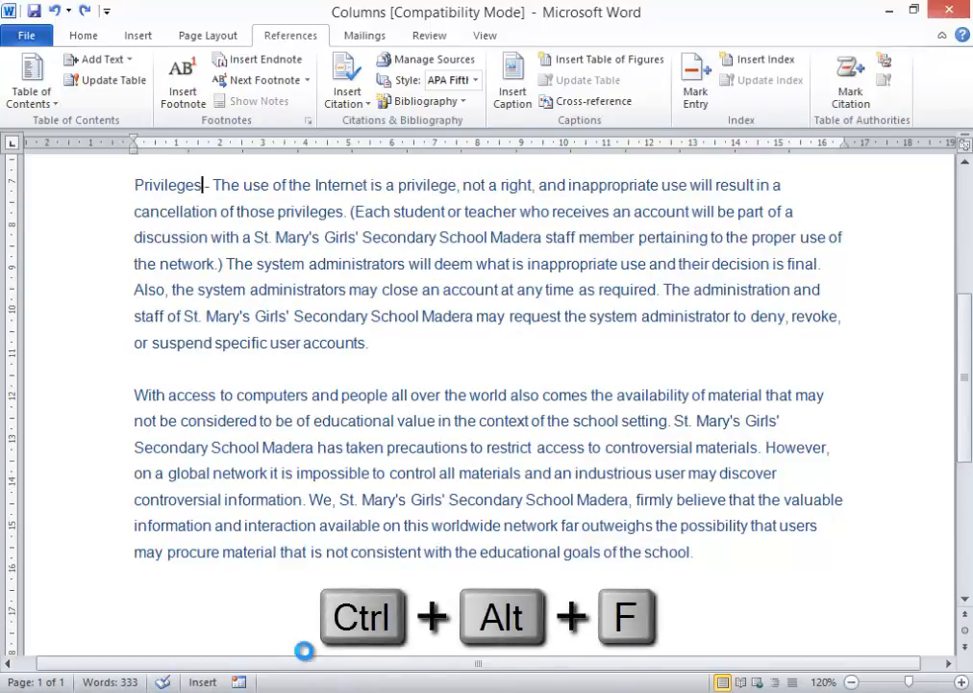
scroll(289, 641, up, 8)
scroll(288, 596, down, 3)
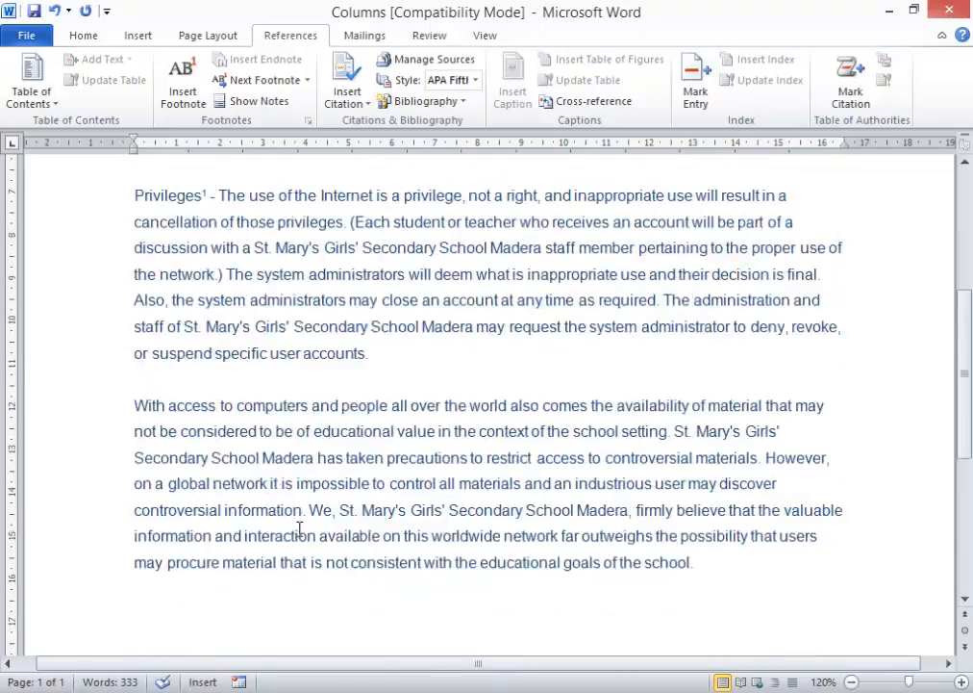
scroll(228, 430, up, 3)
scroll(412, 482, down, 5)
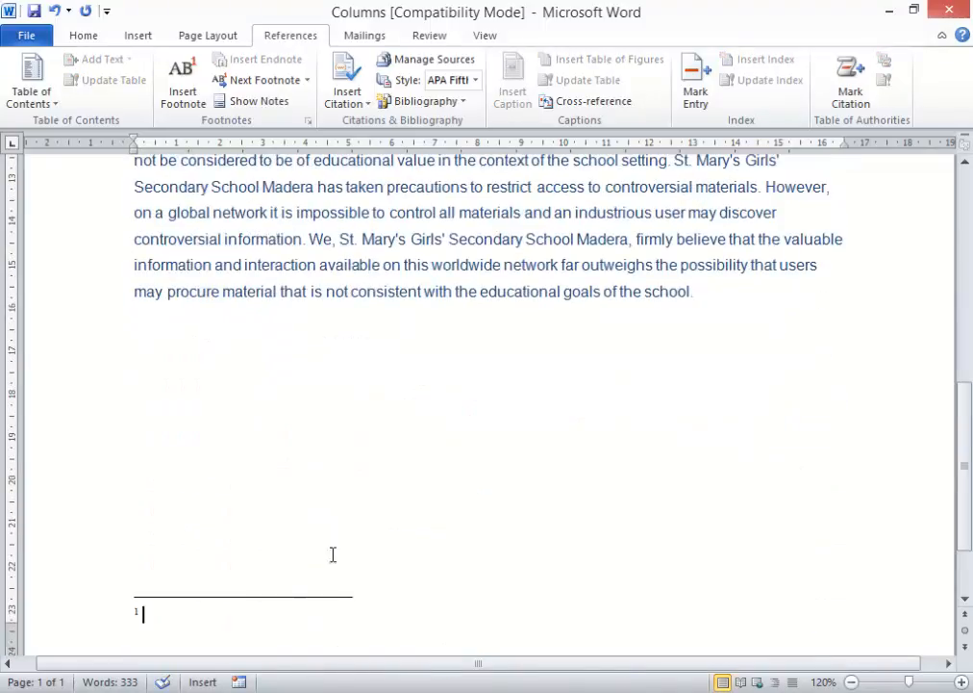
scroll(212, 623, up, 2)
scroll(217, 623, down, 2)
scroll(218, 630, up, 1)
scroll(223, 631, down, 1)
text(Benet)
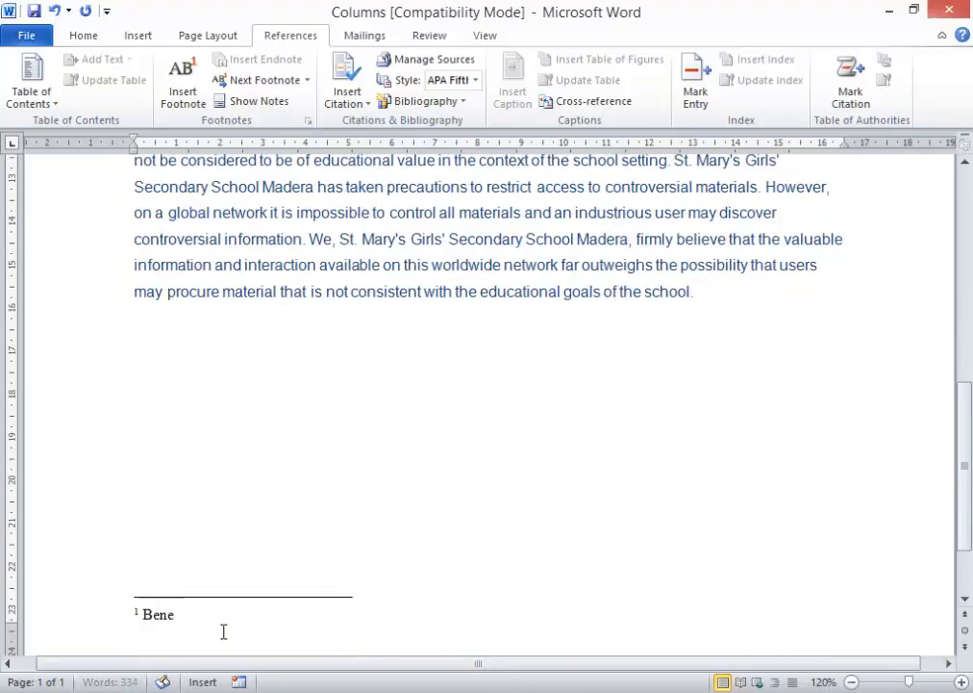
key(BackSpace)
text(fits)
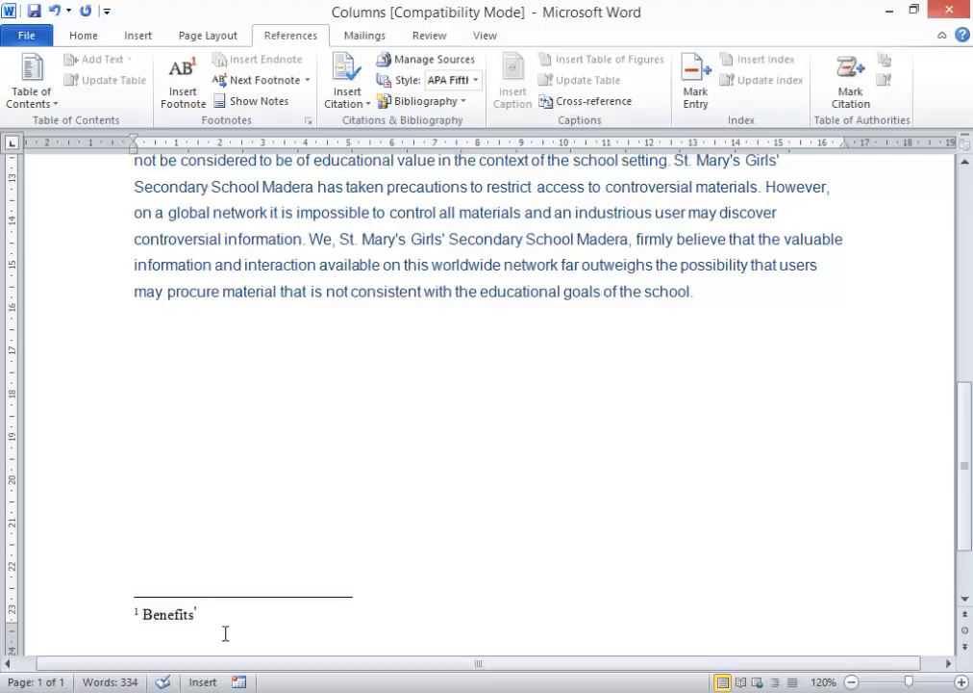
scroll(224, 634, down, 2)
scroll(225, 626, up, 3)
scroll(225, 626, up, 6)
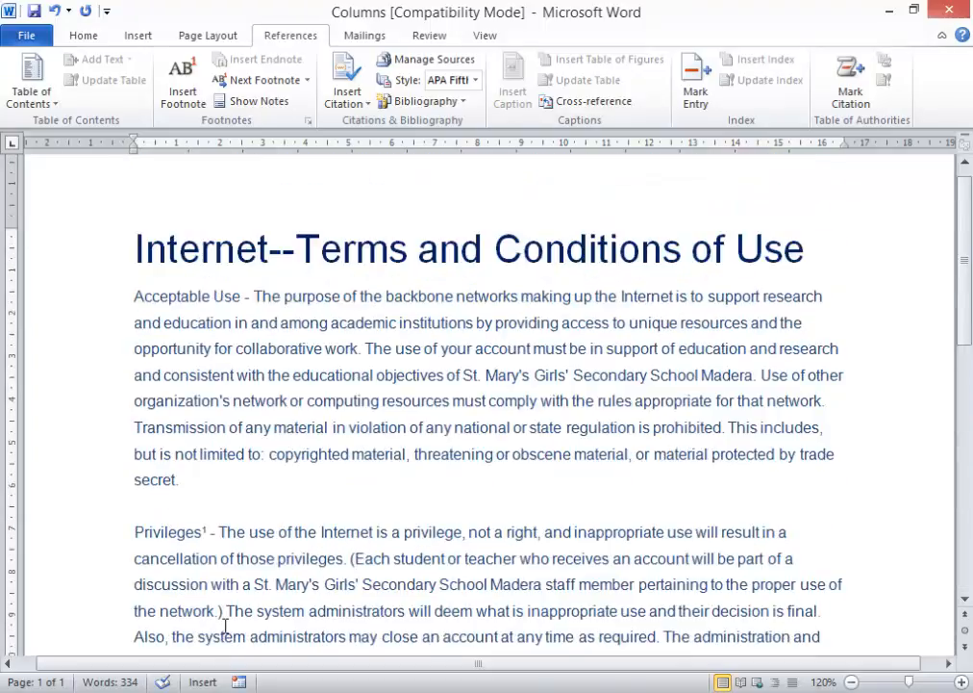
- Copy the final paragraph about access to computers
scroll(225, 627, down, 5)
drag(712, 465, 139, 286)
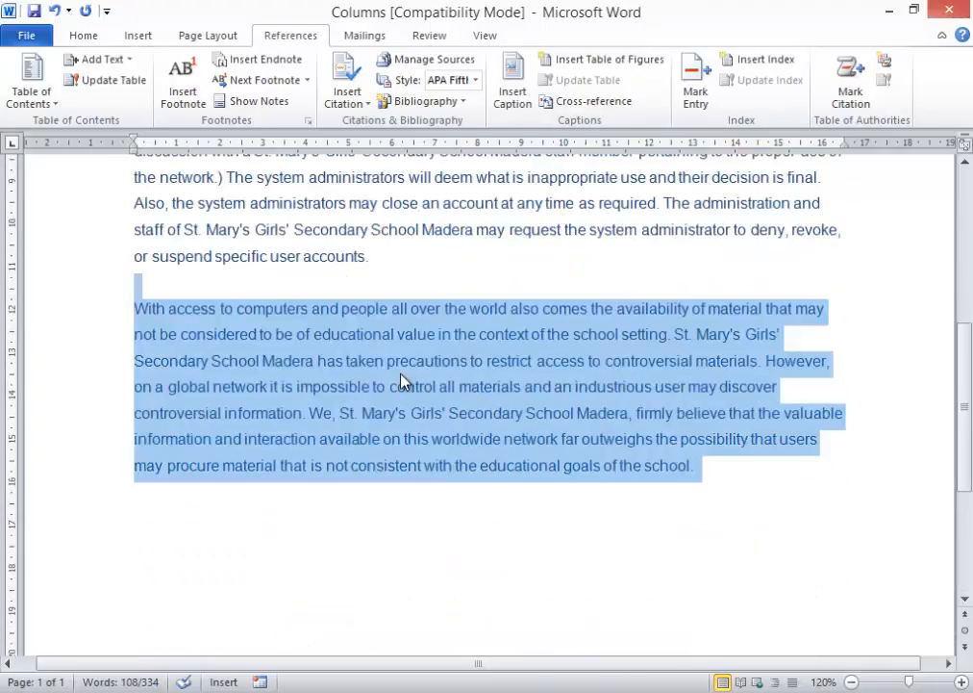
key(ctrl+c)
- Insert a page break below the last paragraph to start a blank second page
scroll(387, 480, down, 4)
click(183, 337)
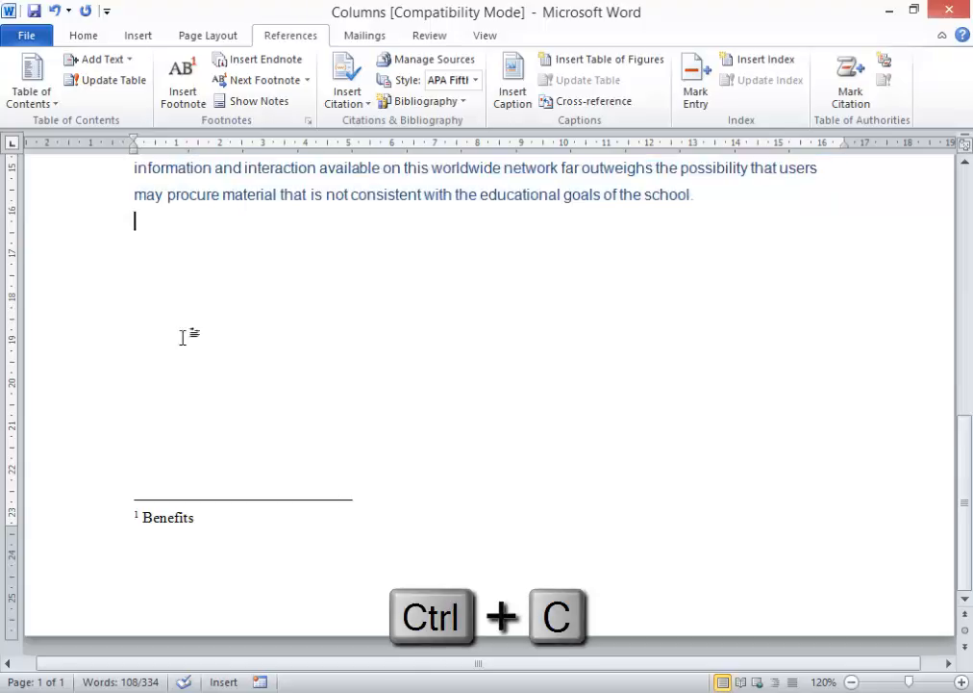
scroll(182, 337, up, 3)
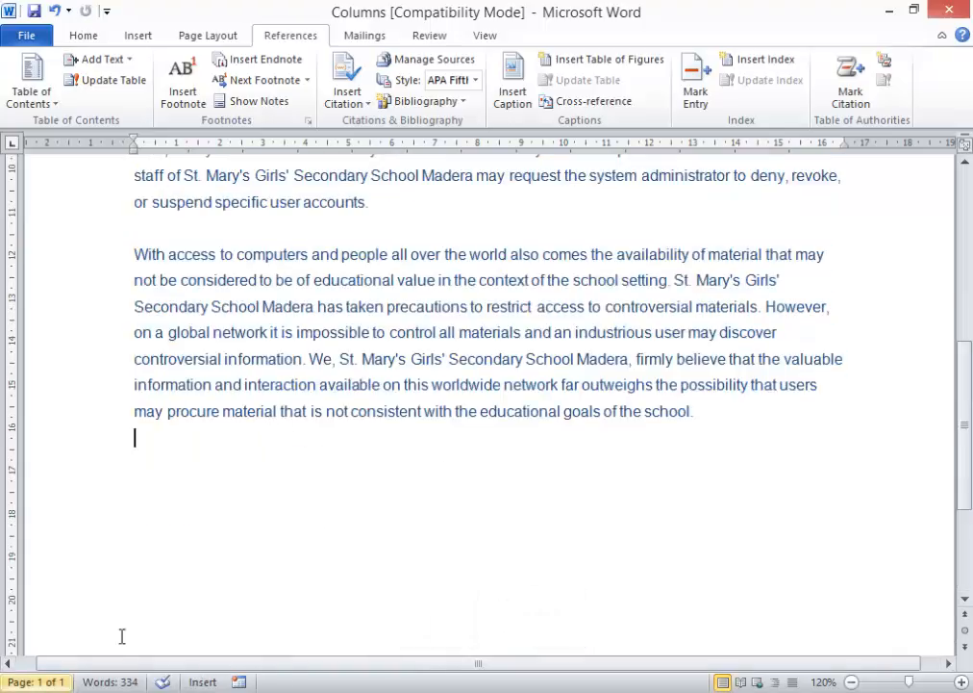
key(ctrl+Return)
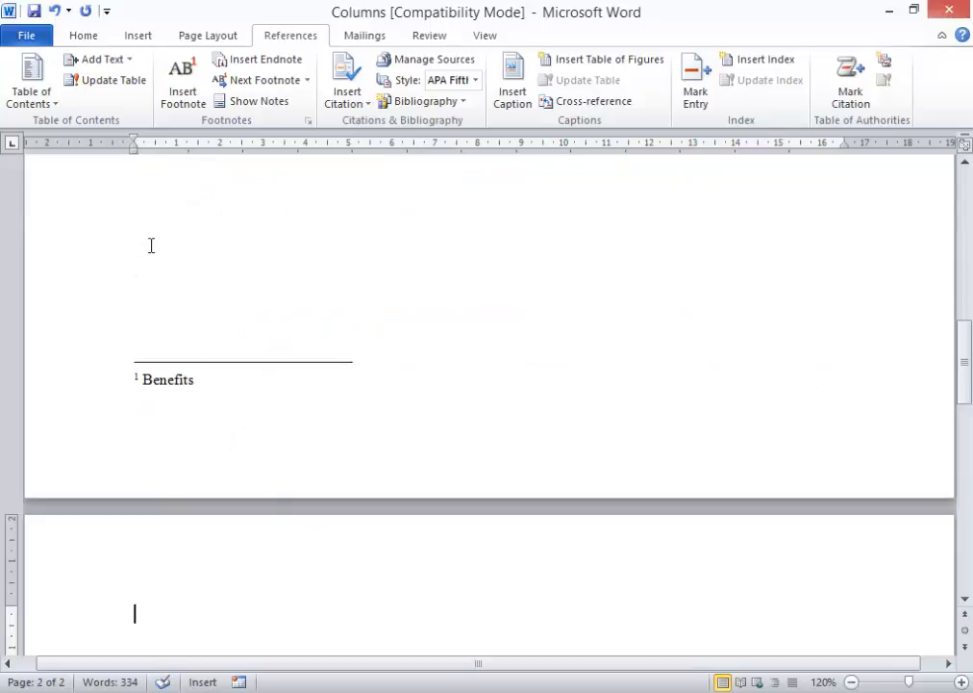
- Paste the copied school paragraph onto page 2, bringing the document to 442 words
click(84, 38)
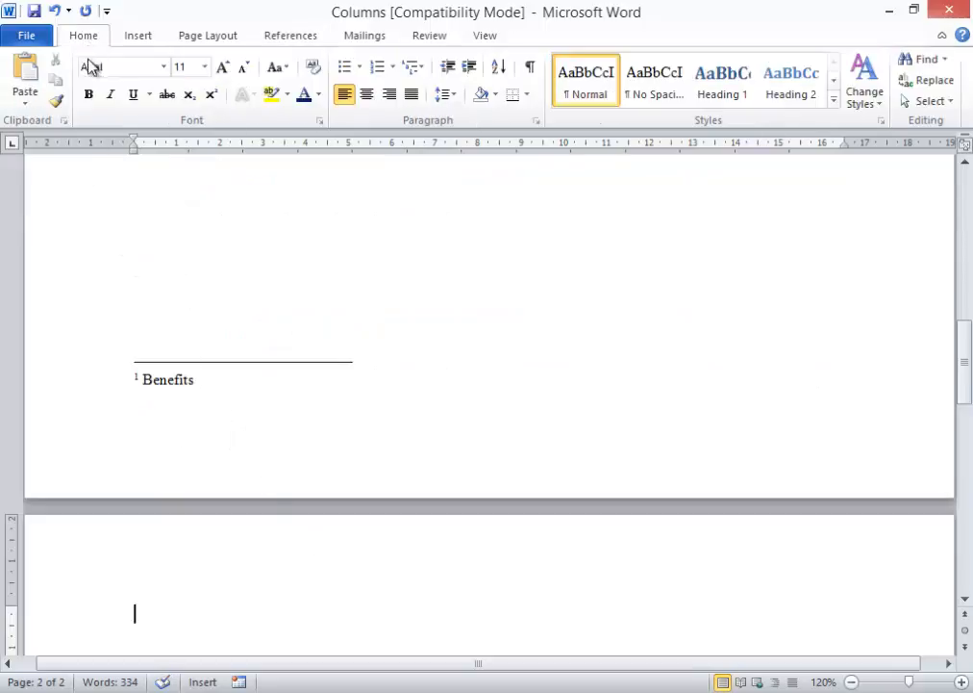
click(26, 75)
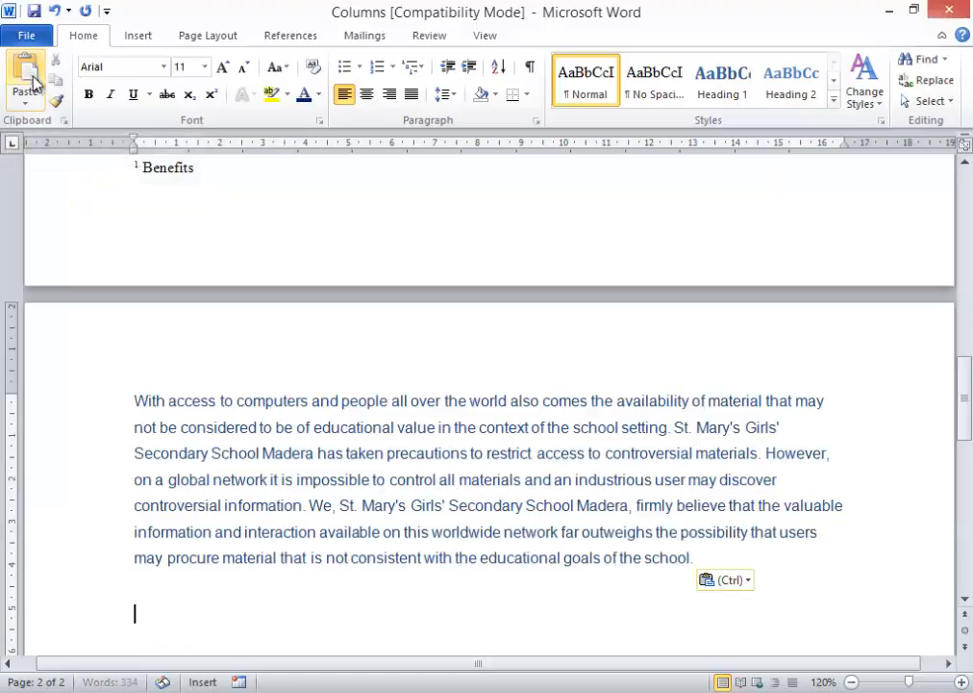
scroll(521, 582, up, 10)
scroll(523, 521, down, 4)
scroll(523, 521, down, 8)
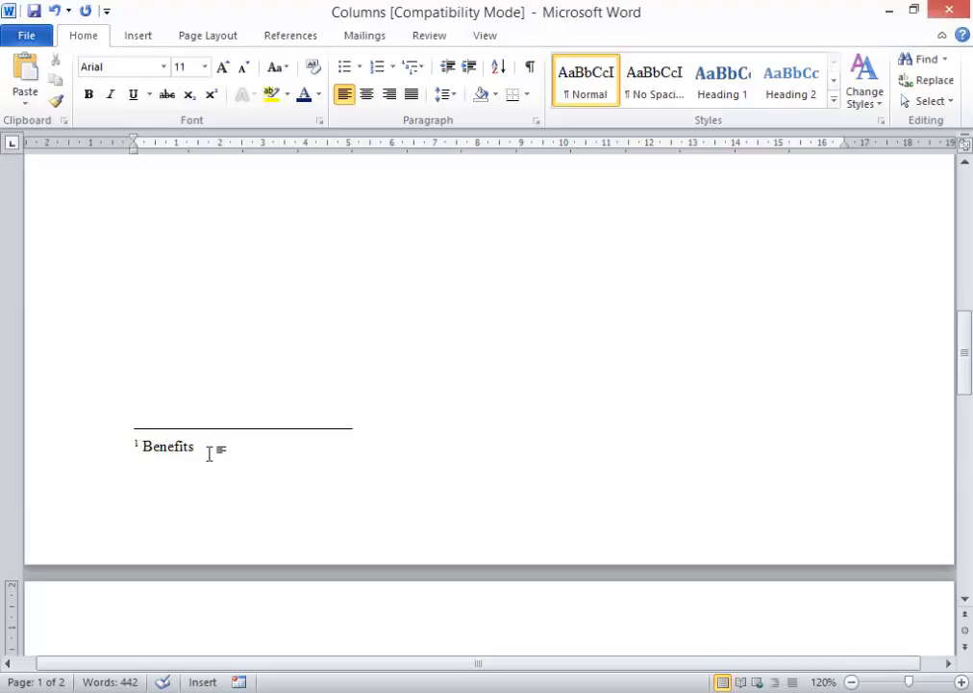
scroll(209, 453, up, 6)
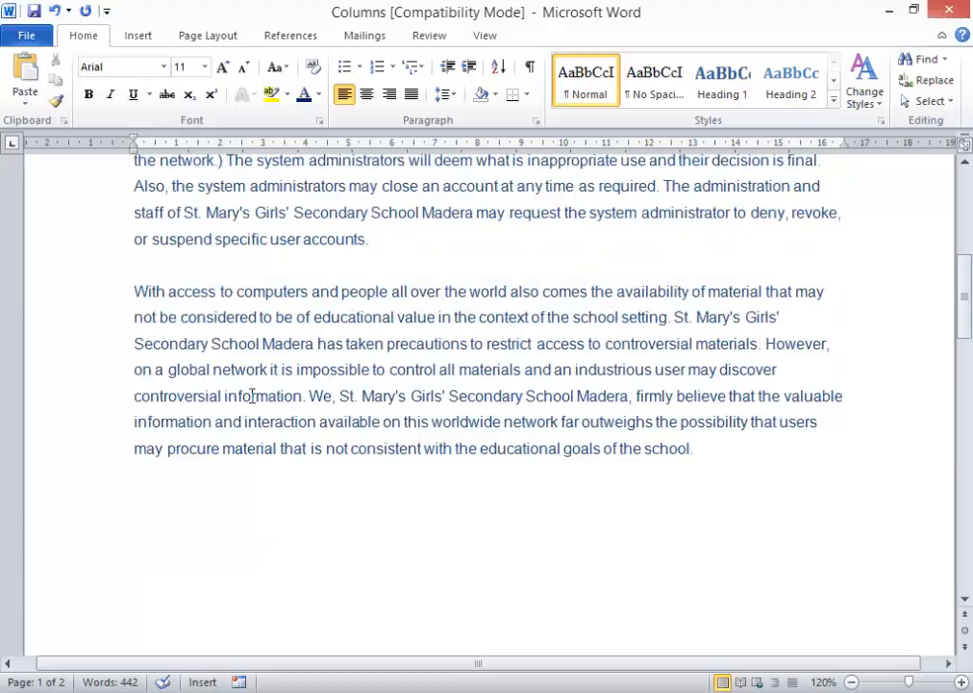
scroll(251, 395, up, 3)
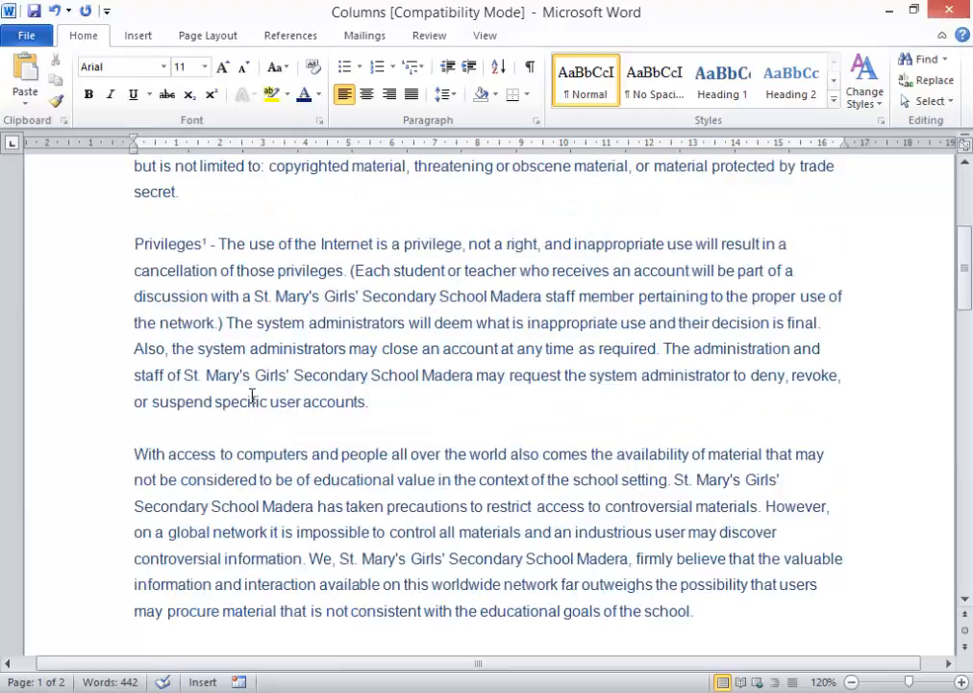
scroll(252, 396, down, 14)
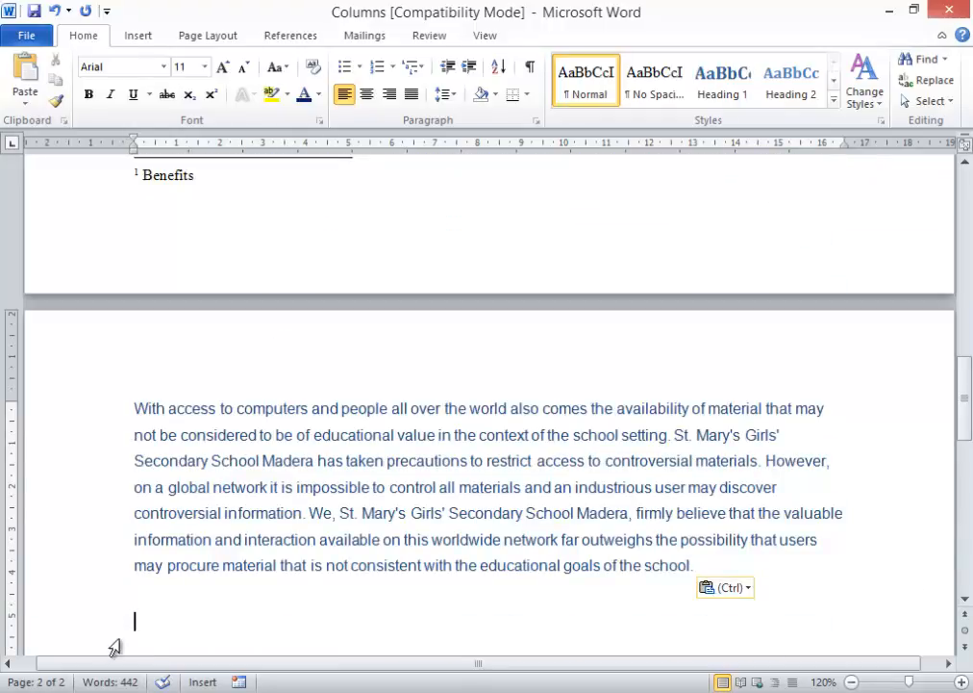
scroll(302, 493, down, 3)
scroll(302, 492, up, 5)
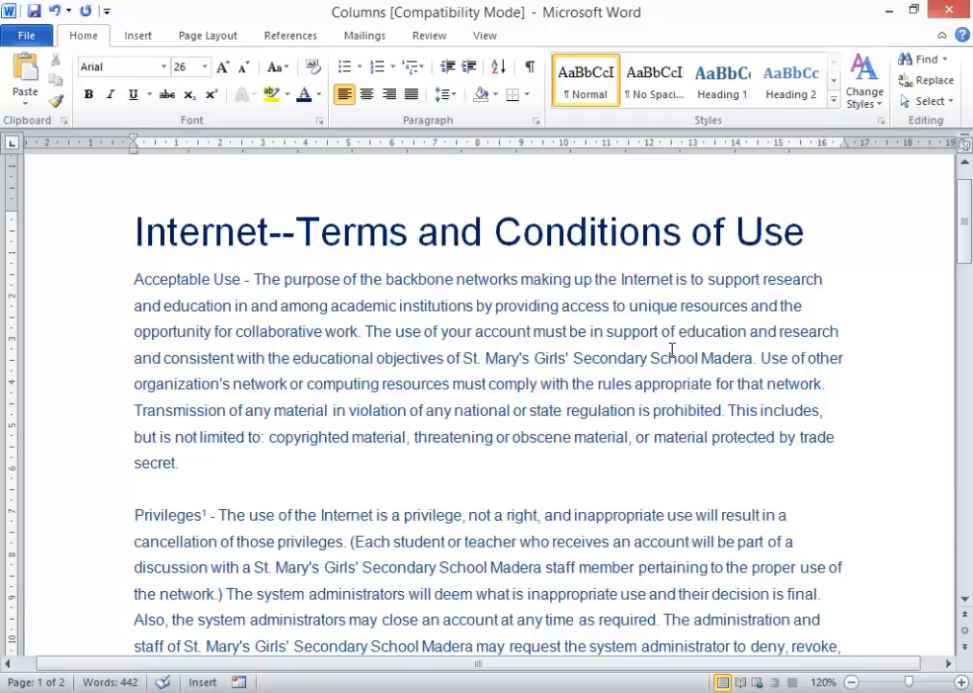
- Insert an endnote reading 'These conditions apply to both students and staff', then undo it
key(ctrl+alt+d)
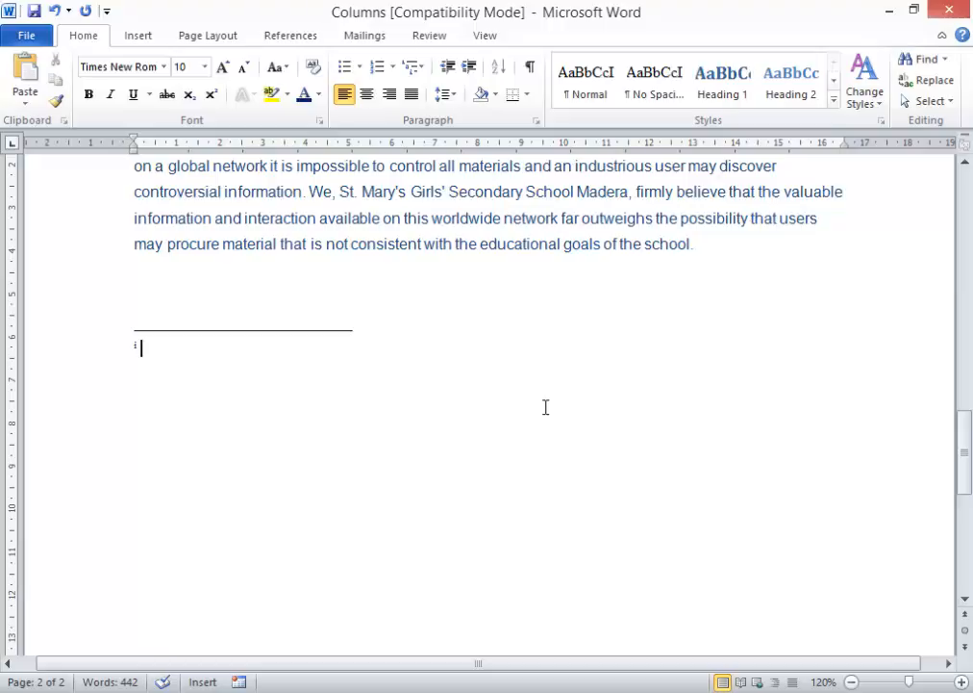
scroll(545, 407, up, 2)
text(These conditions )
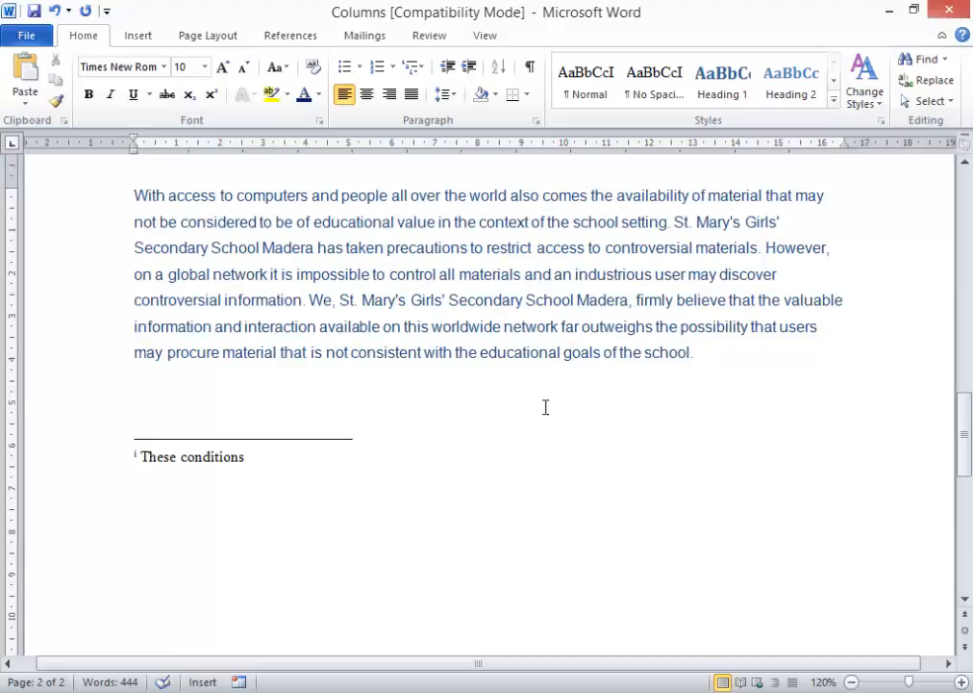
text(apply to )
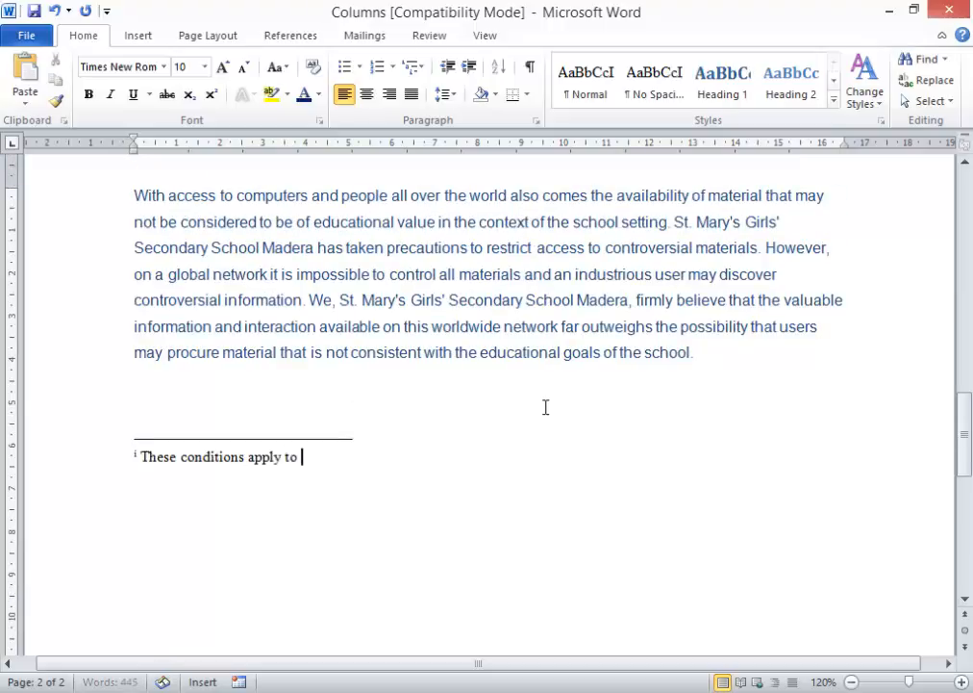
text(both students and staff)
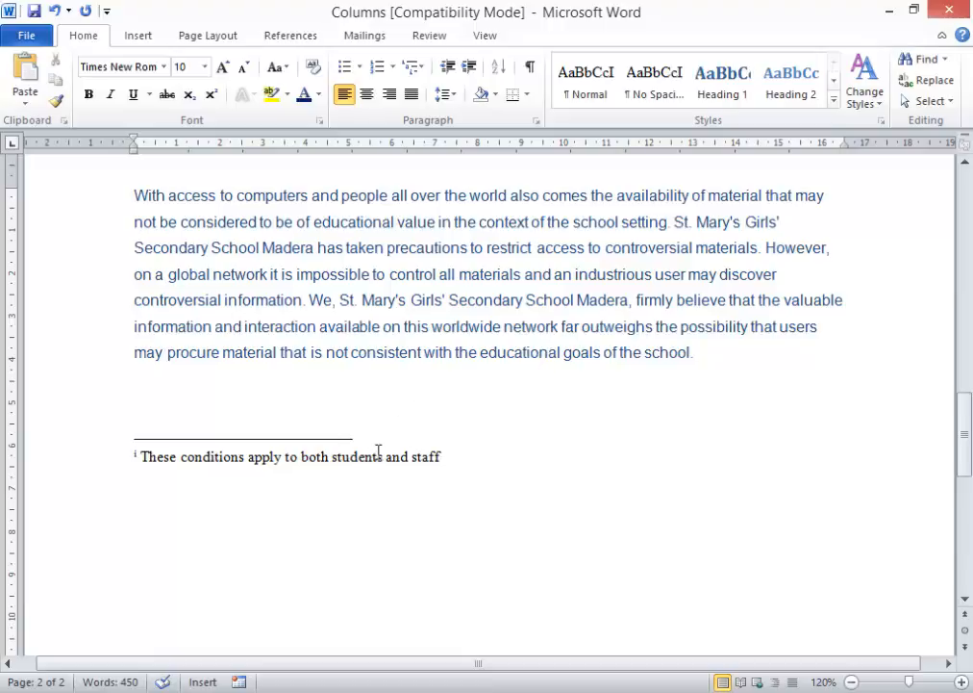
key(ctrl+z)
key(ctrl+z)
key(ctrl+z)
key(ctrl+z)
scroll(379, 450, up, 15)
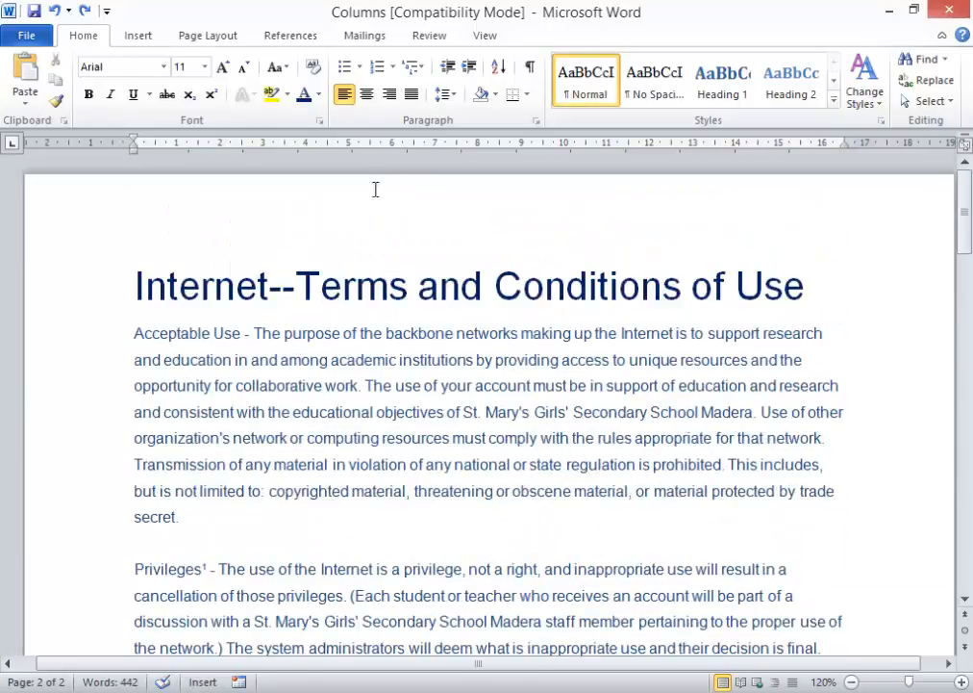
- Add an endnote after 'Conditions' in the title: 'these conditions apply to both staff and students'
click(677, 282)
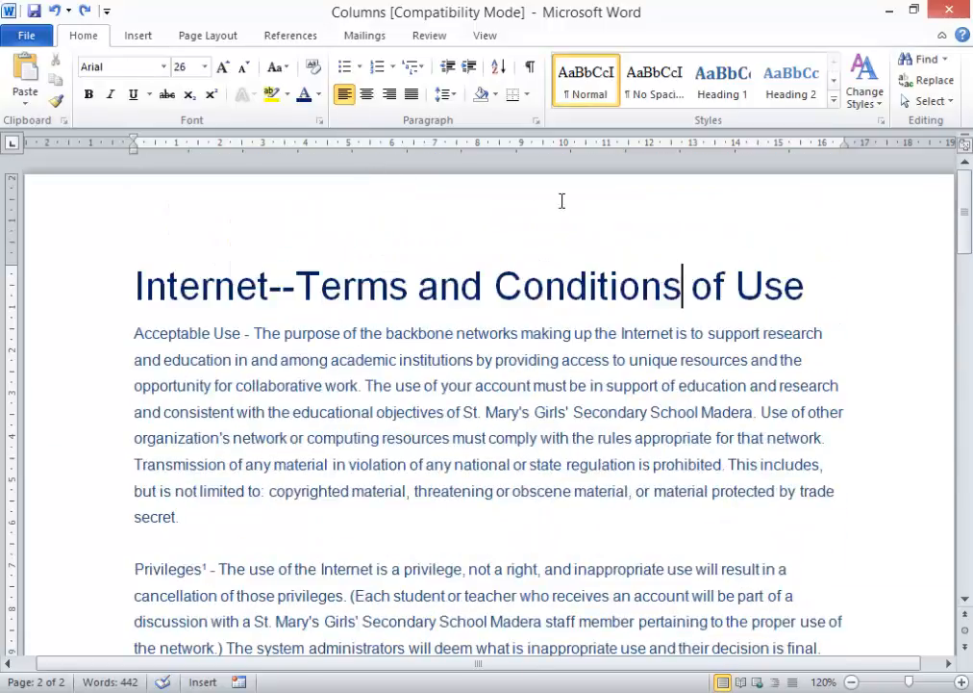
click(298, 36)
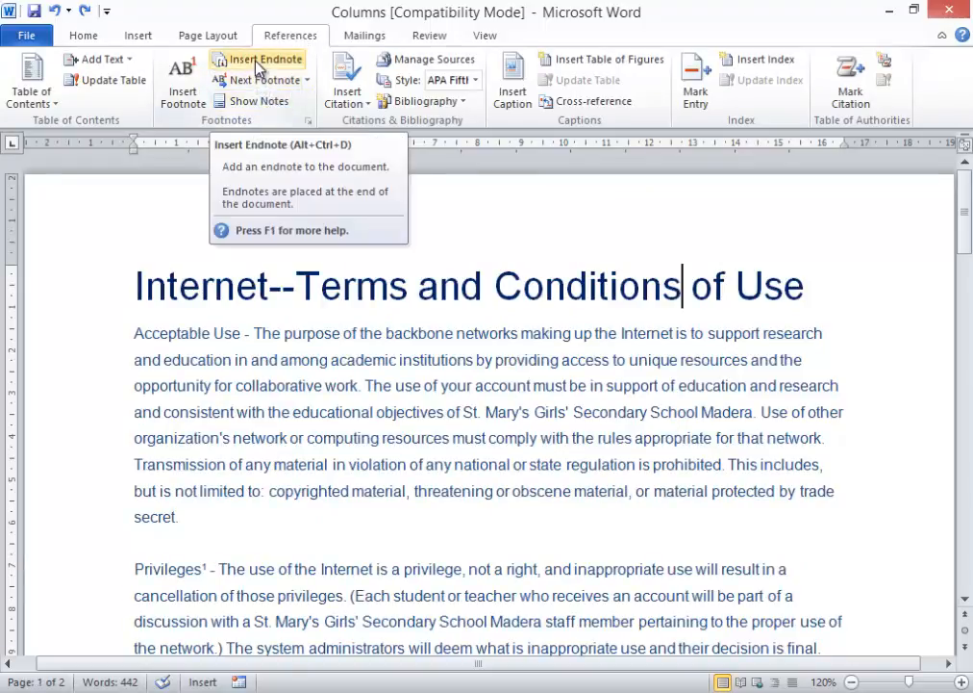
click(257, 63)
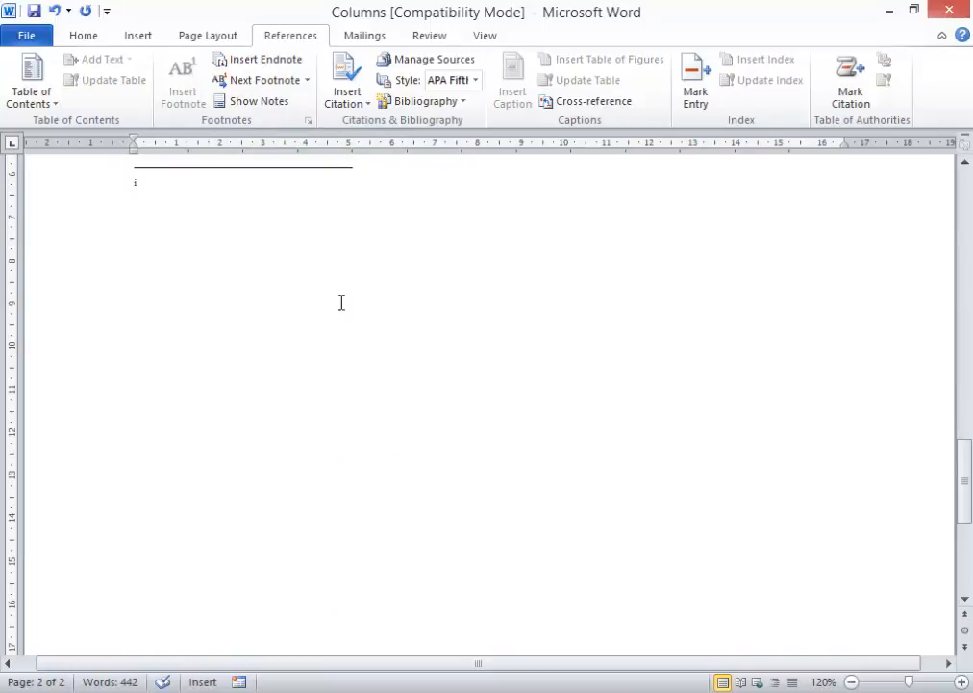
text(these conditio)
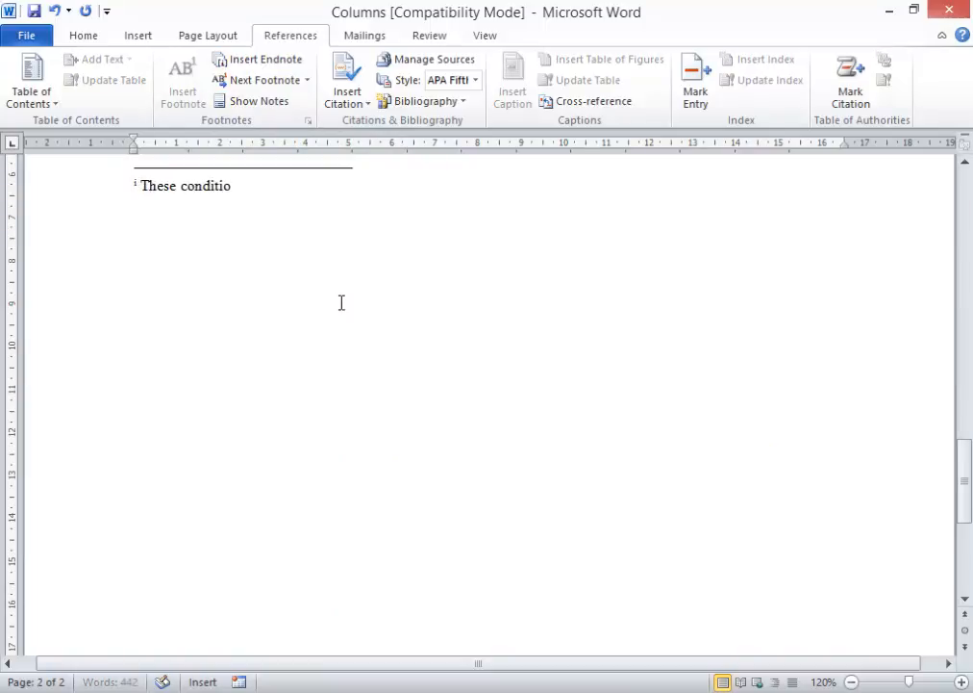
text(ns apply to both sta)
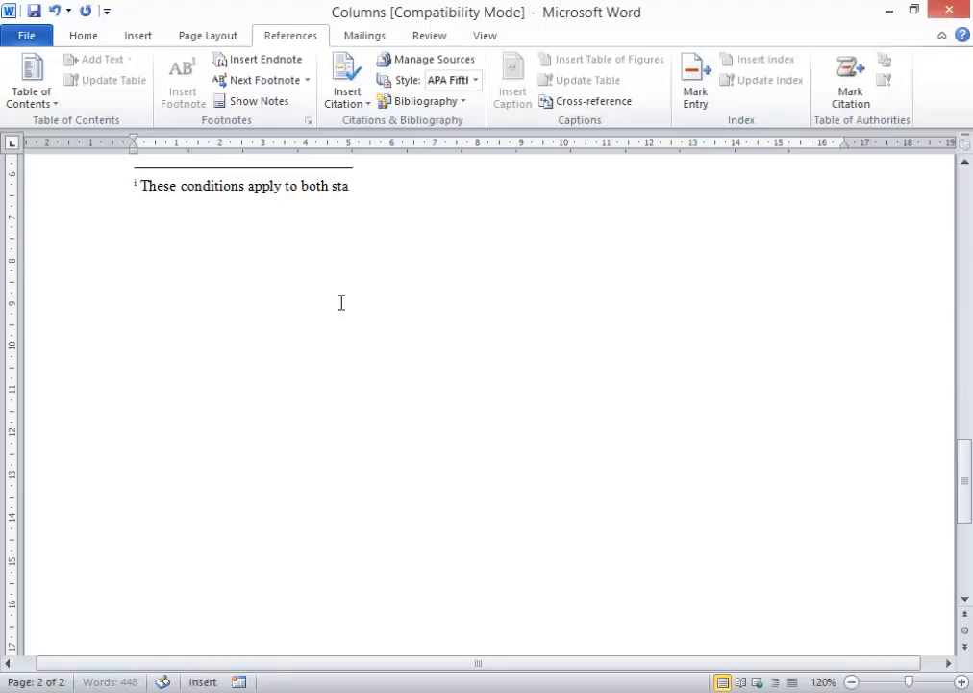
text(ff and students)
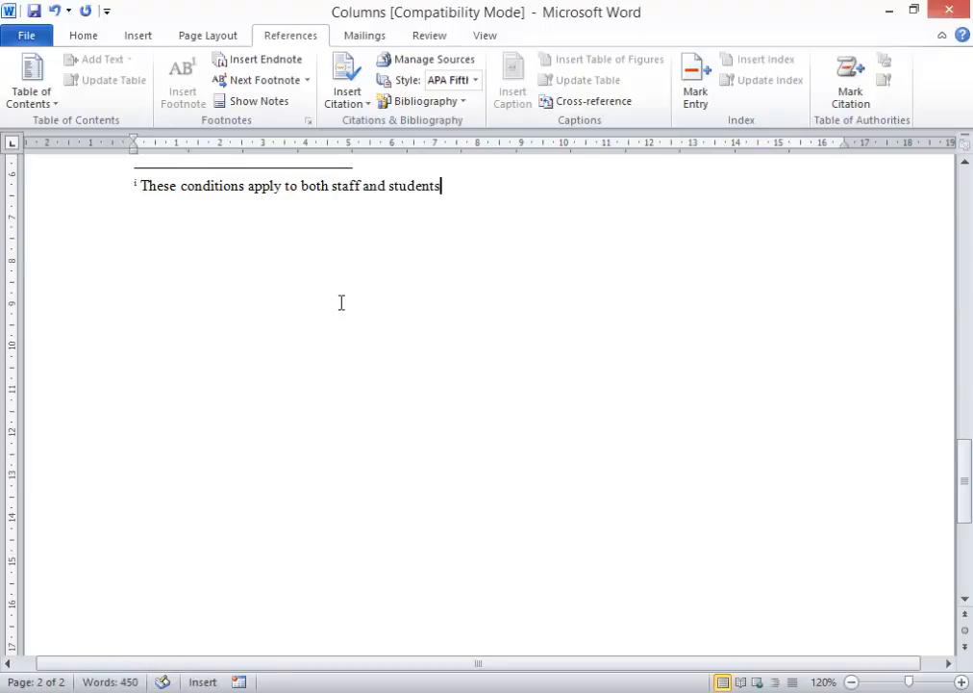
scroll(356, 347, up, 5)
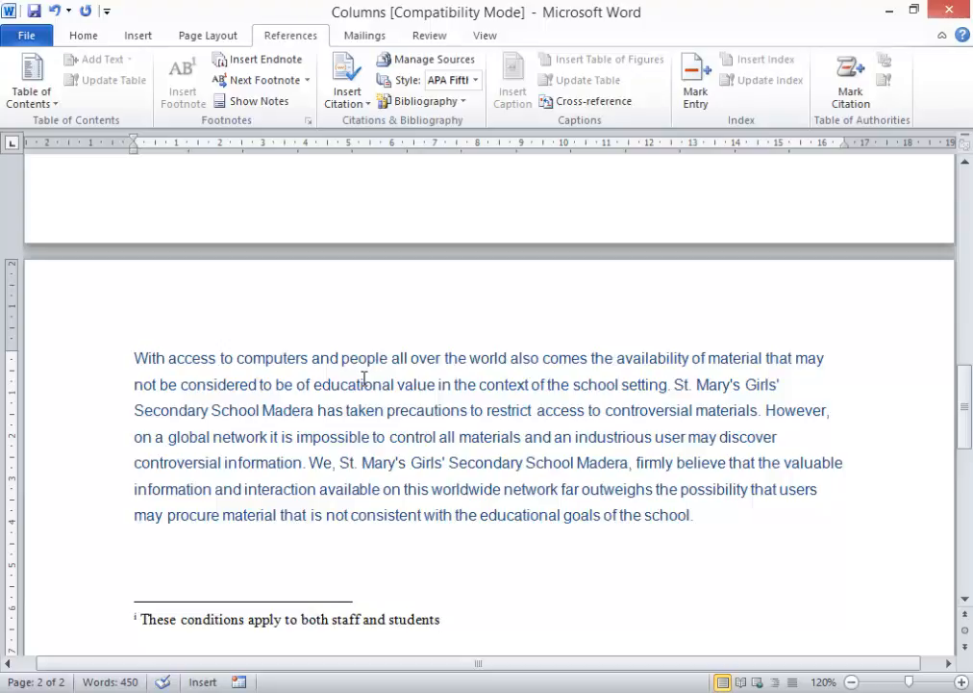
- Scroll up and down through the terms-of-use document to review its notes
scroll(365, 379, up, 2)
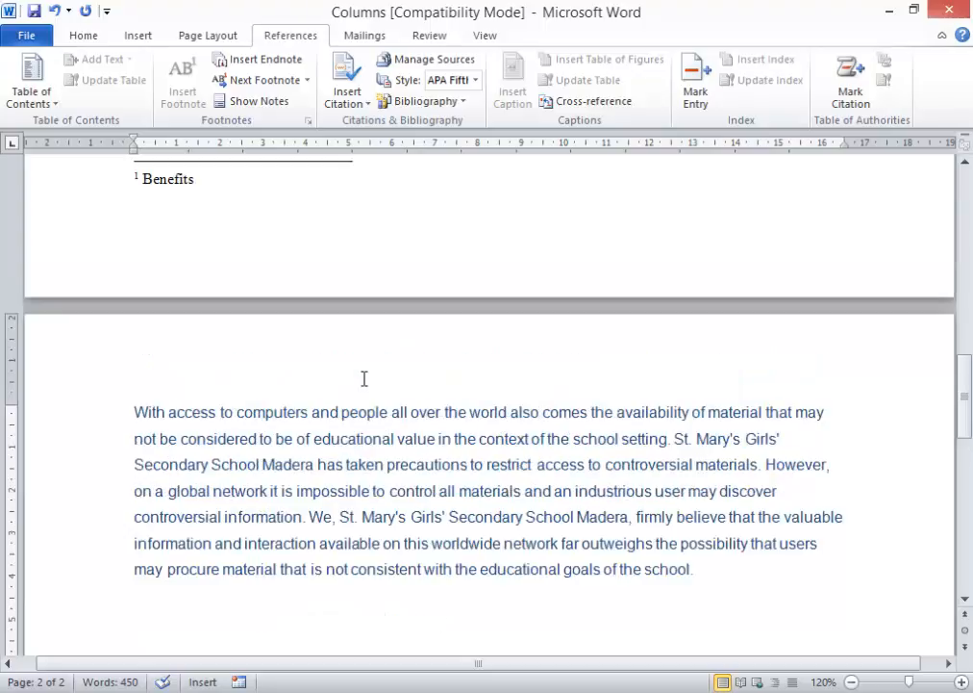
scroll(365, 379, down, 8)
scroll(365, 379, down, 1)
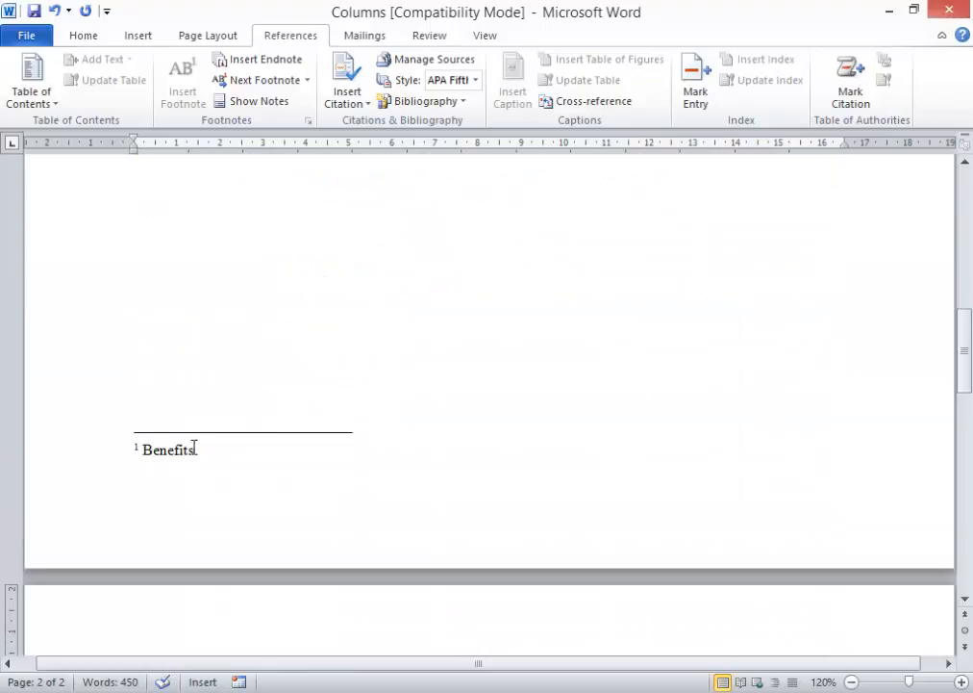
scroll(304, 419, up, 5)
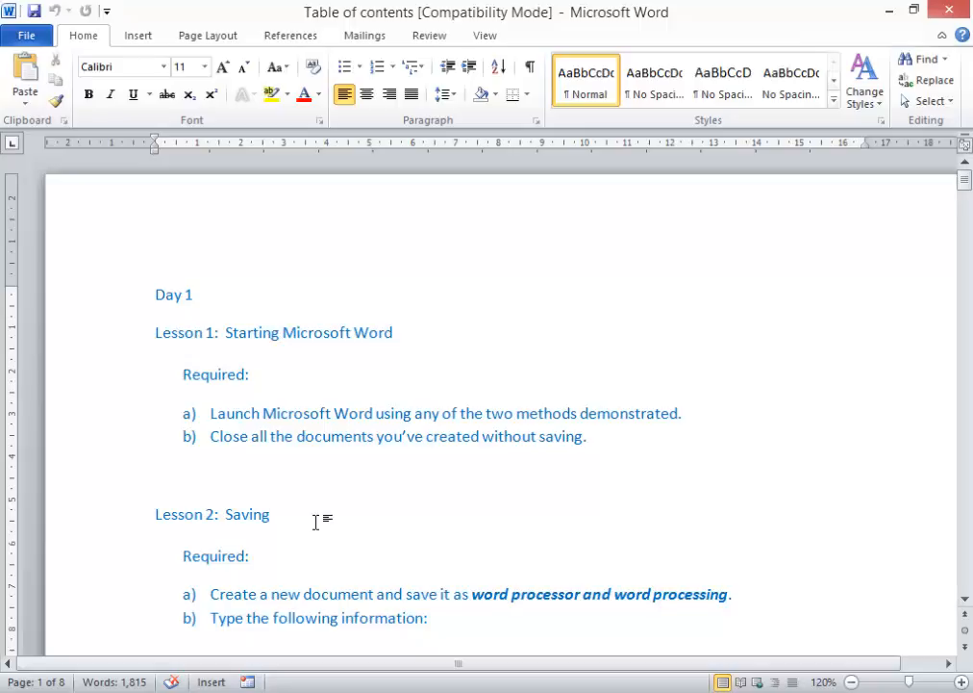
- Insert the line 'Microsoft Word Made Easy' above Day 1 and select it
click(277, 378)
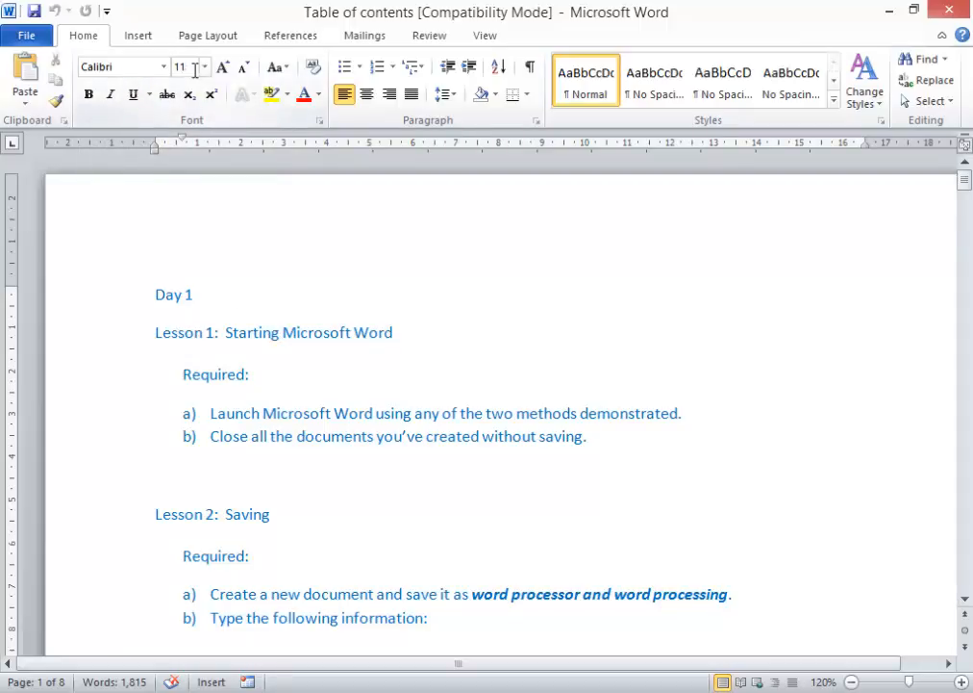
click(245, 299)
click(156, 295)
text(Microsoft Wo)
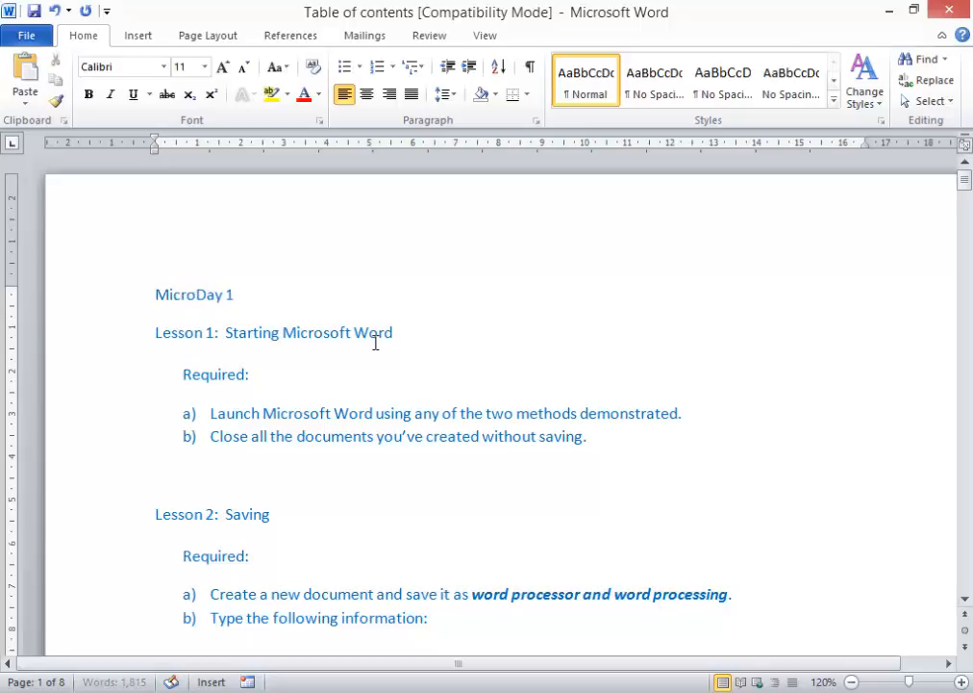
text(rd Made Easy)
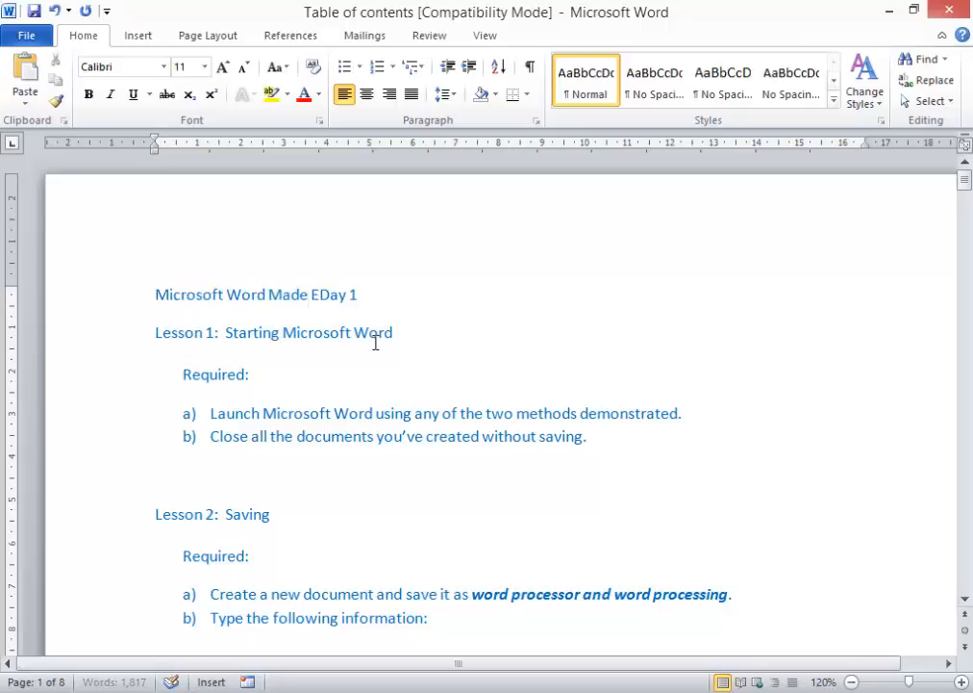
key(Return)
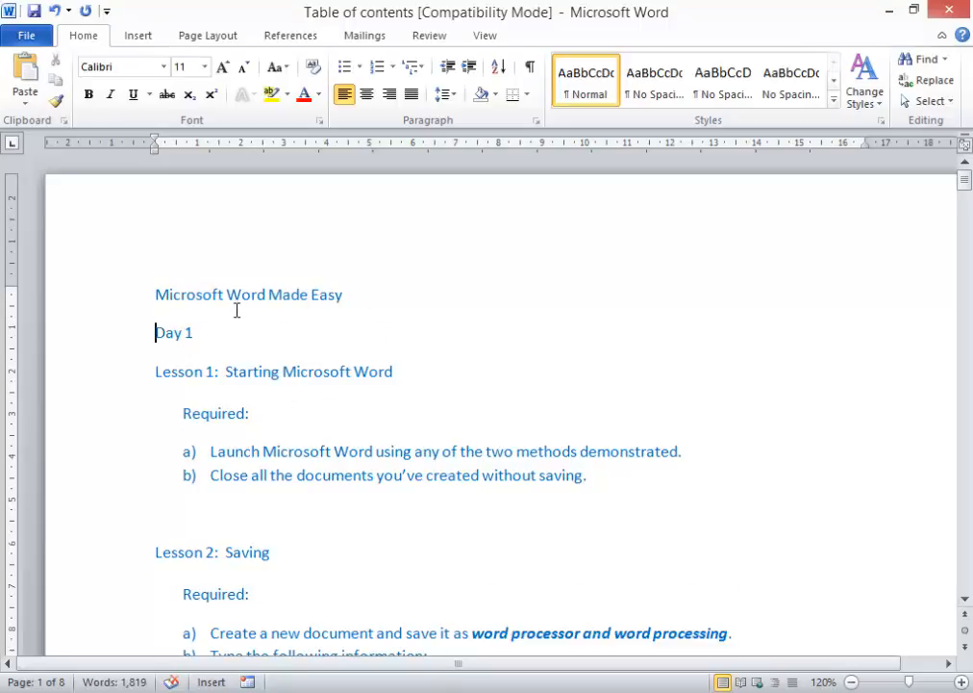
click(132, 303)
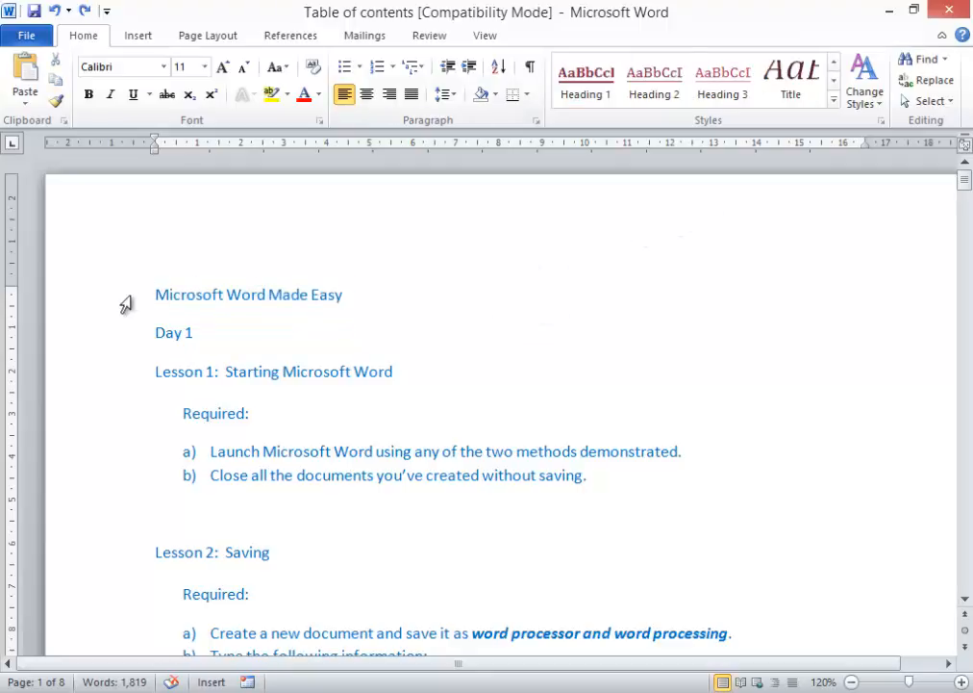
- Apply the Title style from the Styles gallery to the 'Microsoft Word Made Easy' line
click(132, 300)
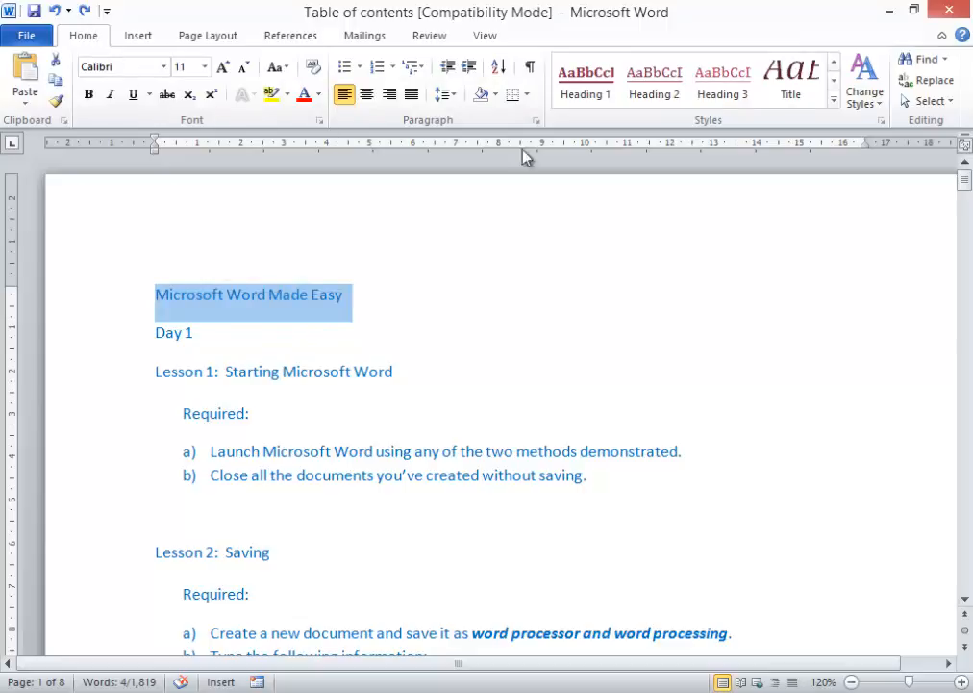
click(833, 100)
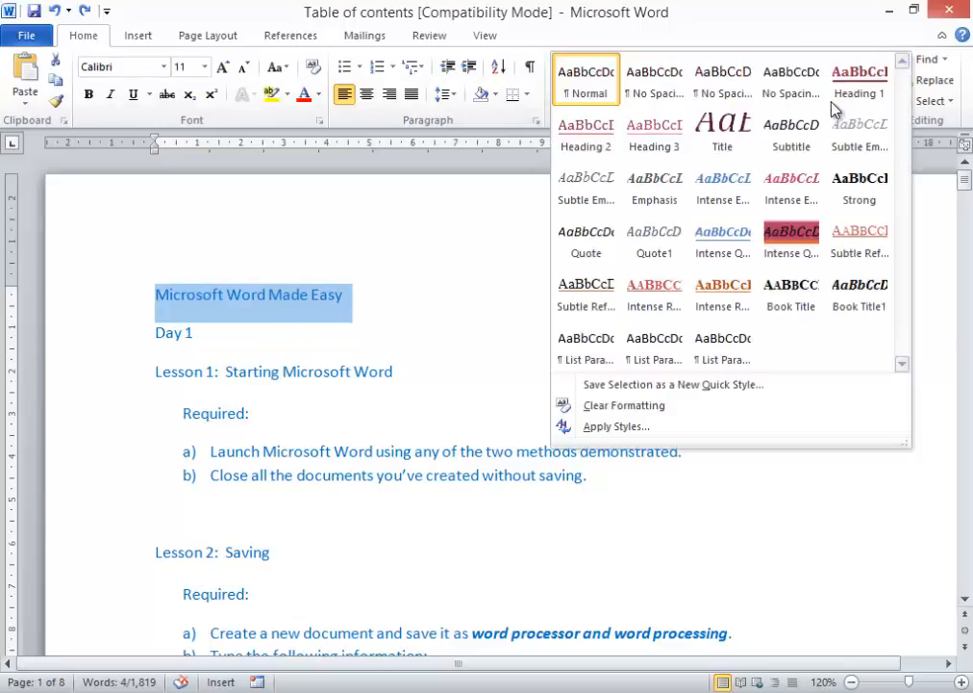
click(723, 135)
click(445, 435)
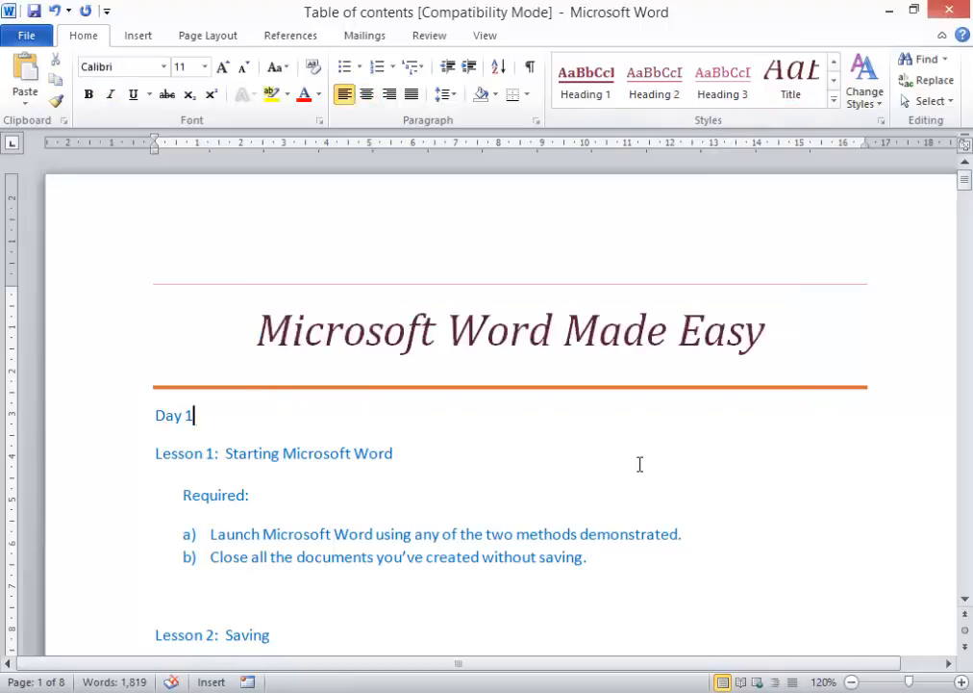
scroll(654, 453, down, 3)
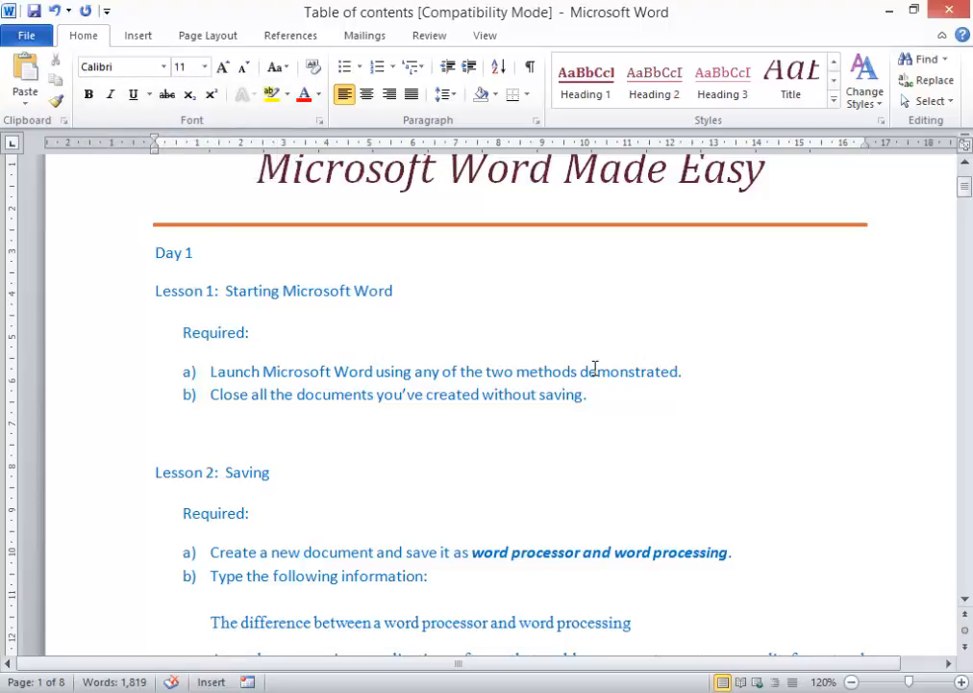
- Add a blank line above Day 1 and style Day 1 as Heading 1, reverting a trial on Day 2
key(Return)
click(99, 307)
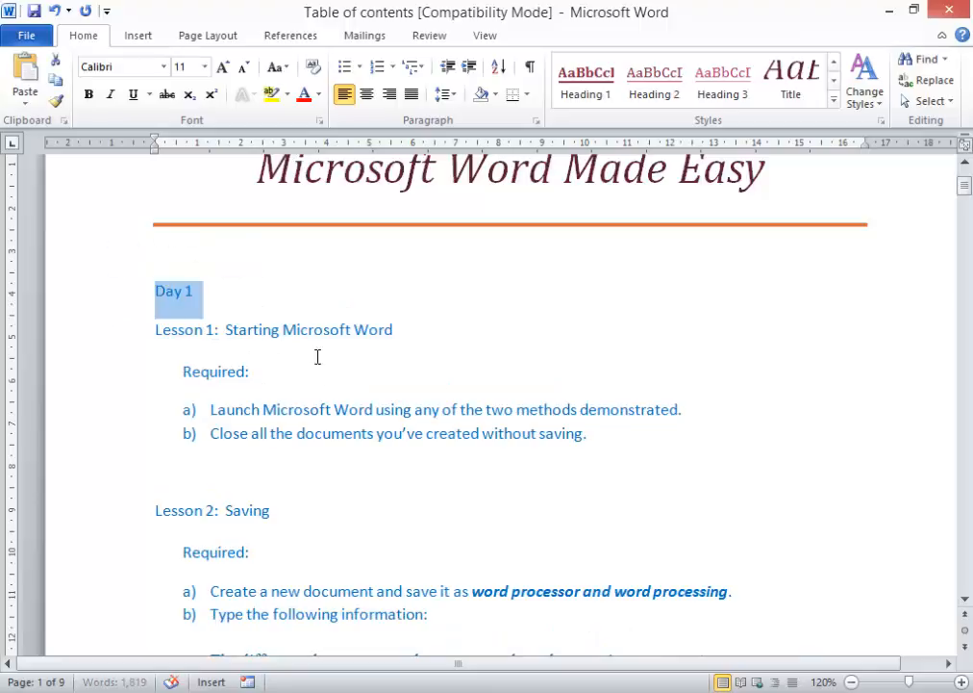
click(584, 89)
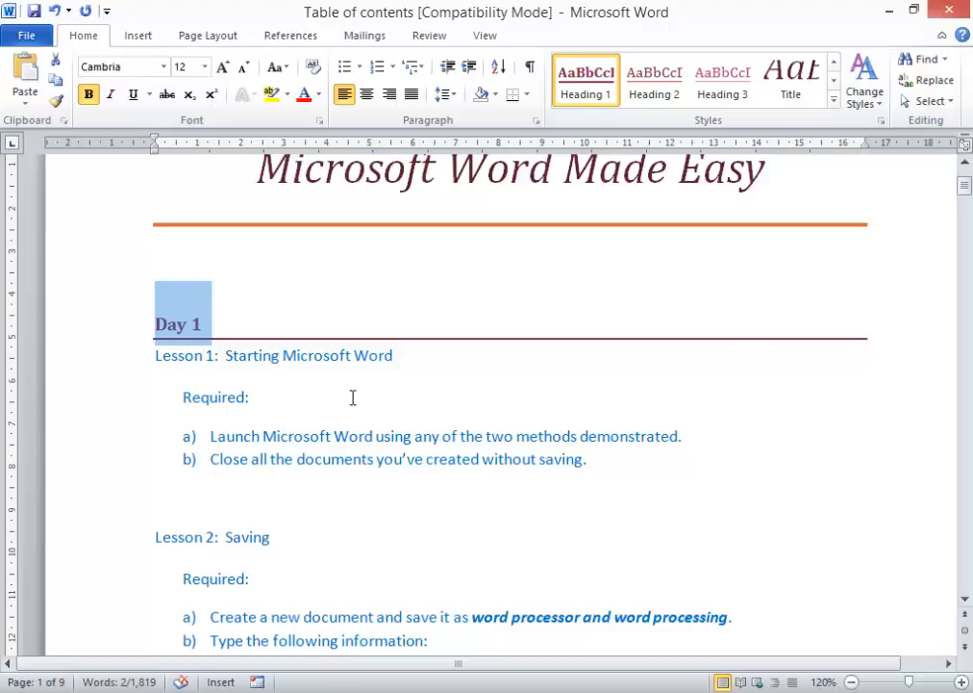
scroll(353, 397, down, 15)
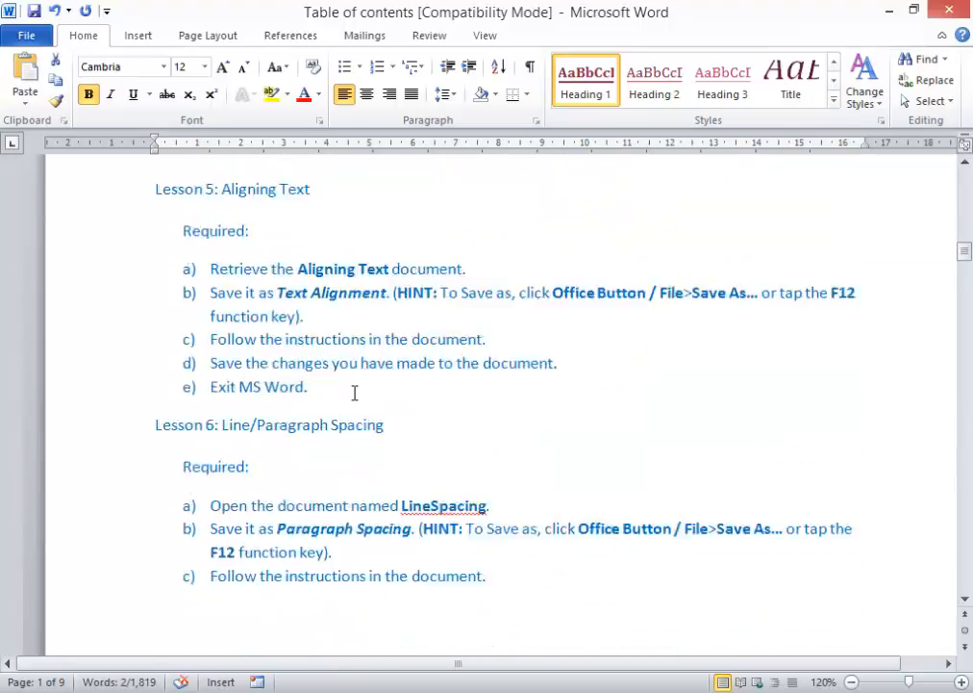
scroll(354, 394, down, 6)
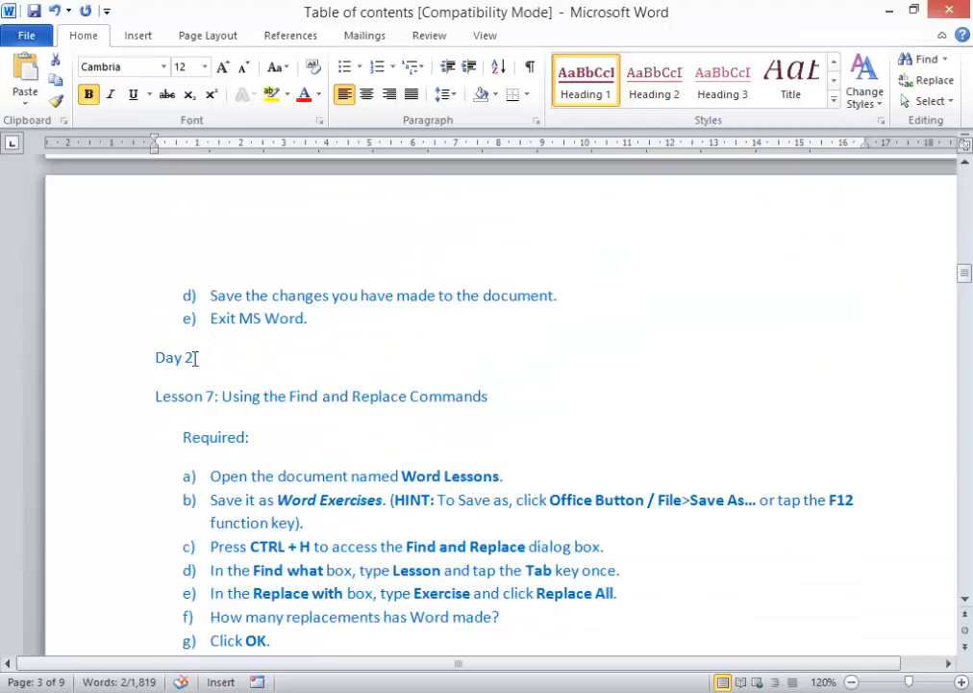
click(112, 368)
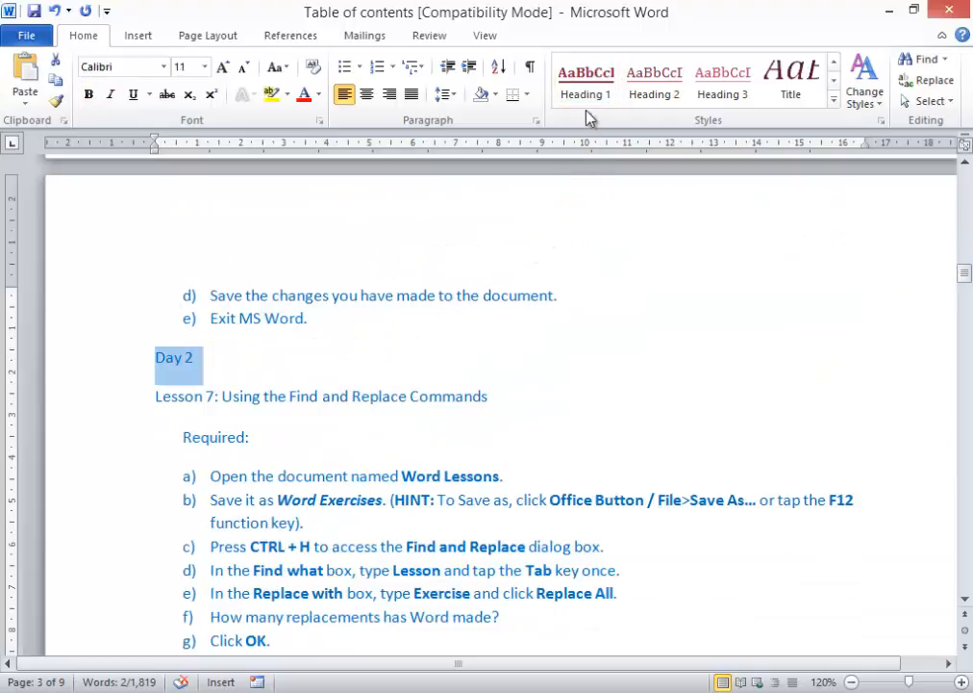
click(578, 86)
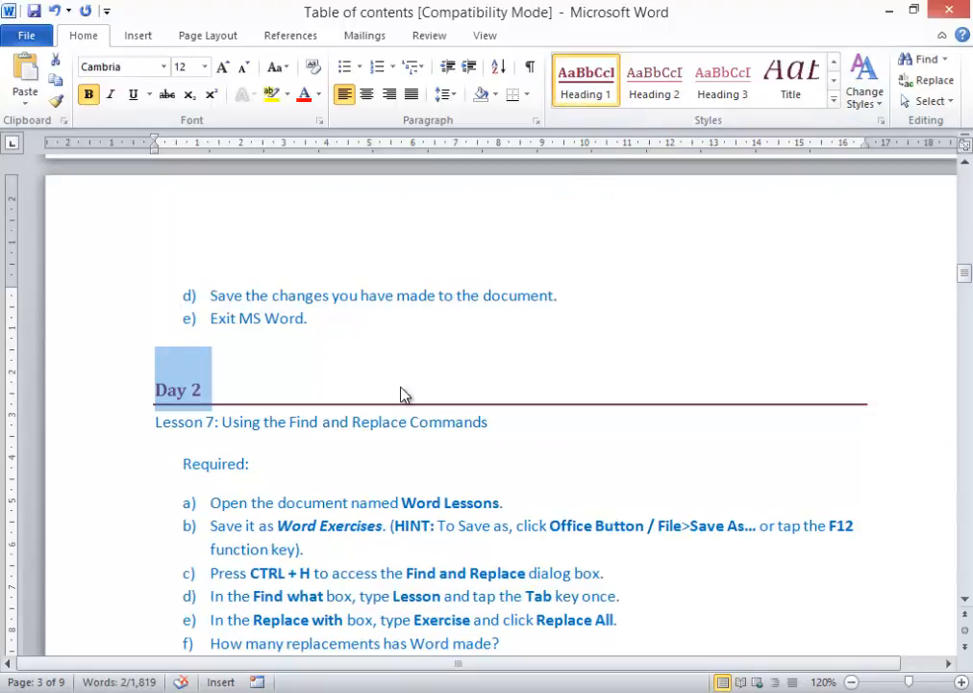
key(ctrl+z)
- Select the Day 1 heading and pick up its formatting with Format Painter
scroll(446, 479, up, 15)
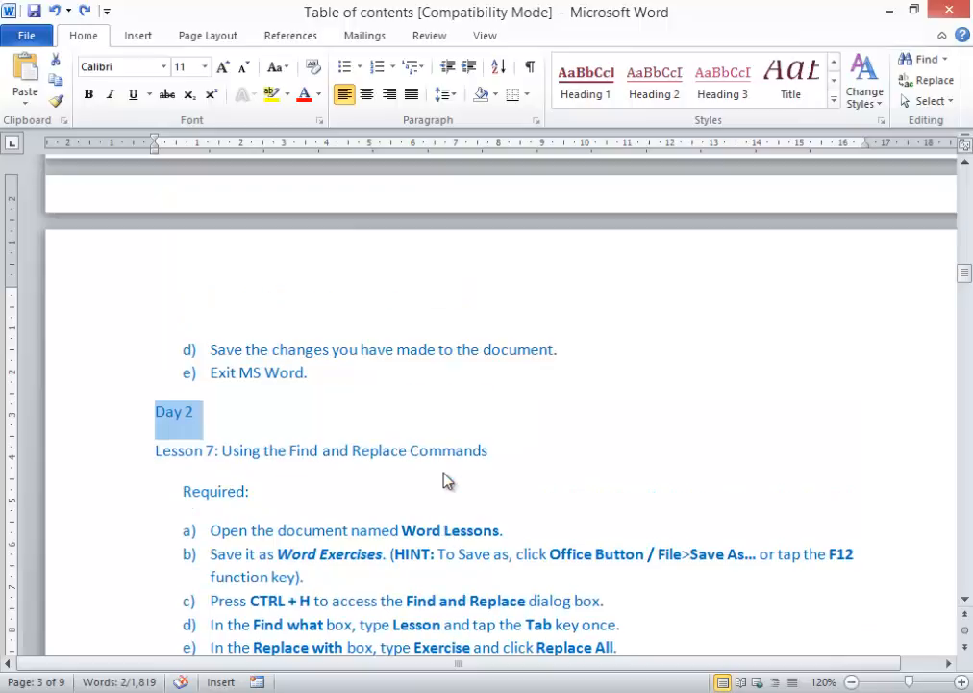
scroll(445, 472, up, 12)
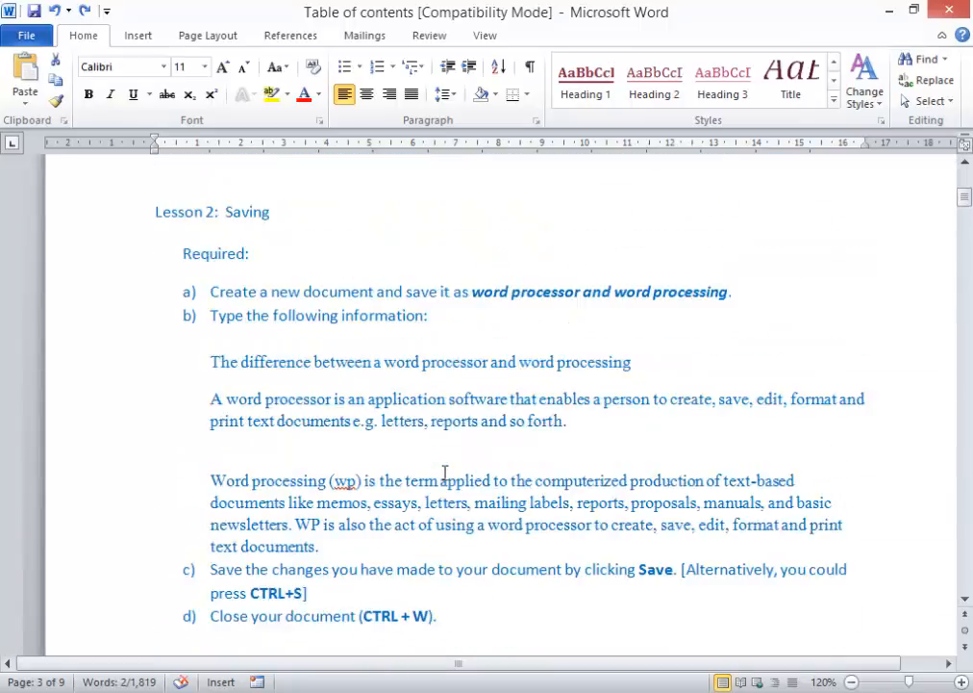
click(207, 487)
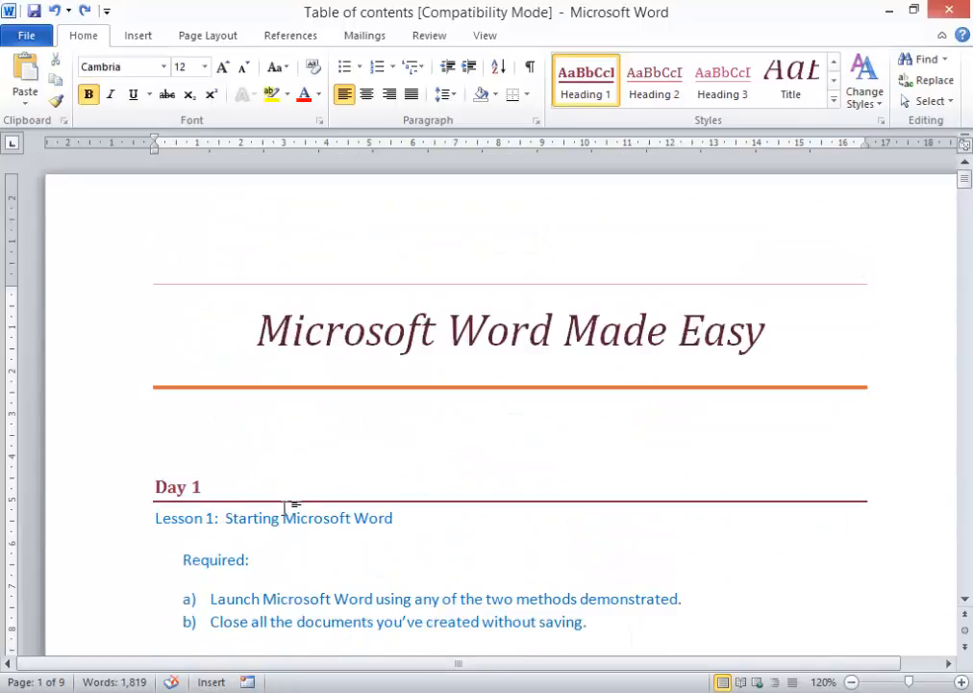
click(102, 490)
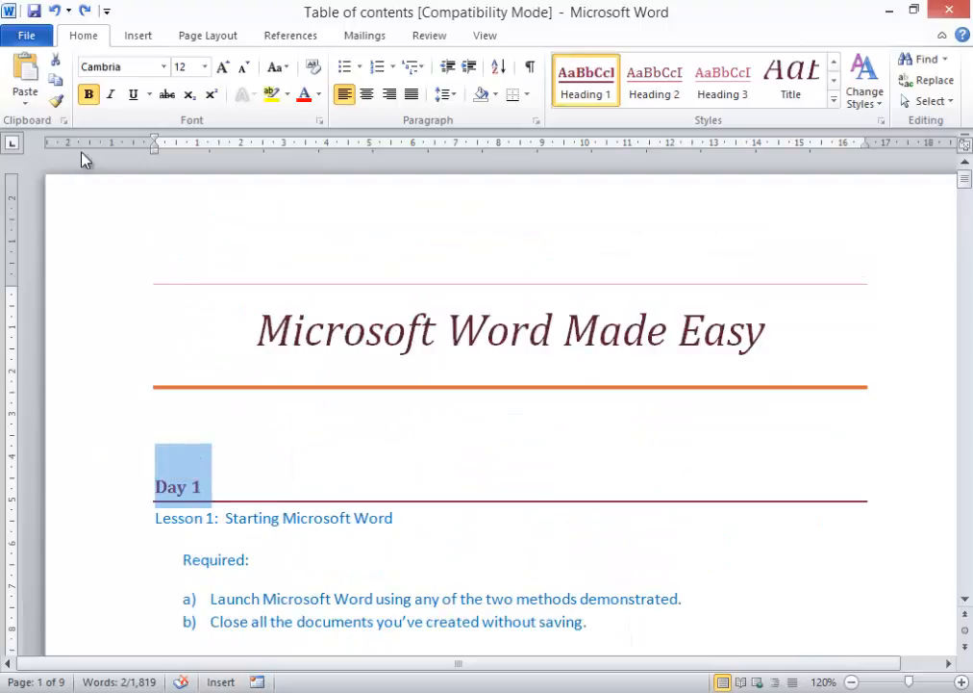
click(56, 102)
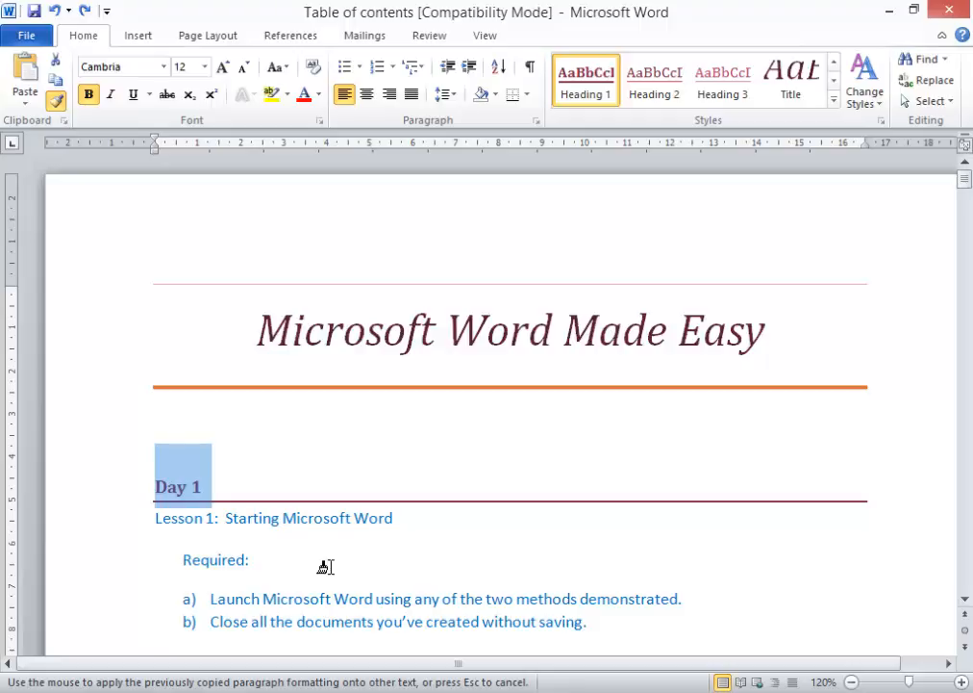
- Paint the Day 1 heading formatting onto the Day 2, Day 3 and Day 4 lines, then stop Format Painter
scroll(326, 566, down, 20)
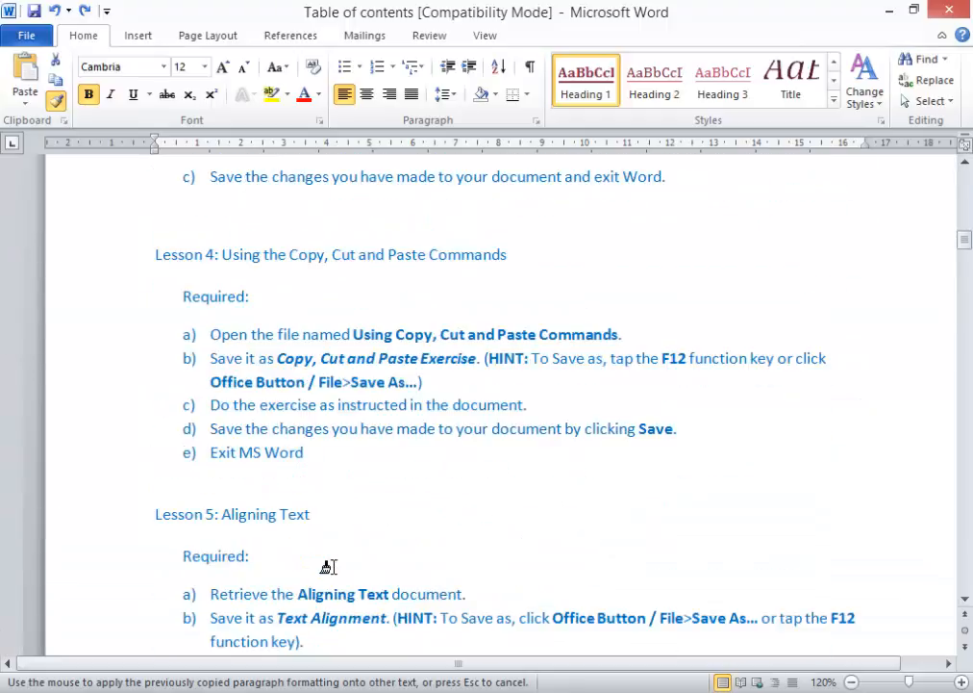
scroll(326, 567, down, 14)
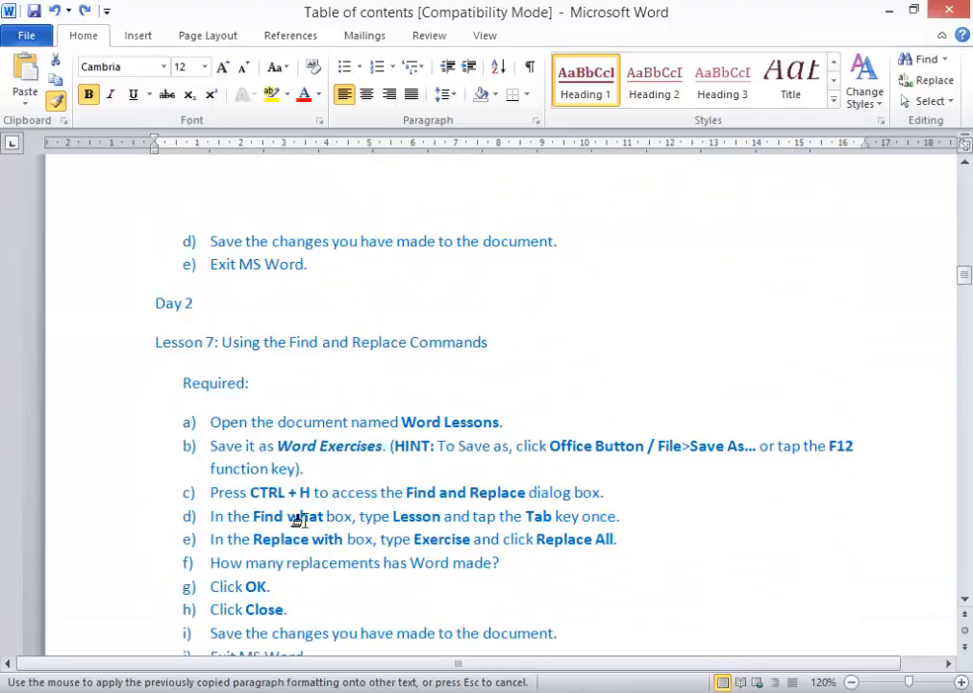
click(104, 317)
scroll(428, 531, down, 15)
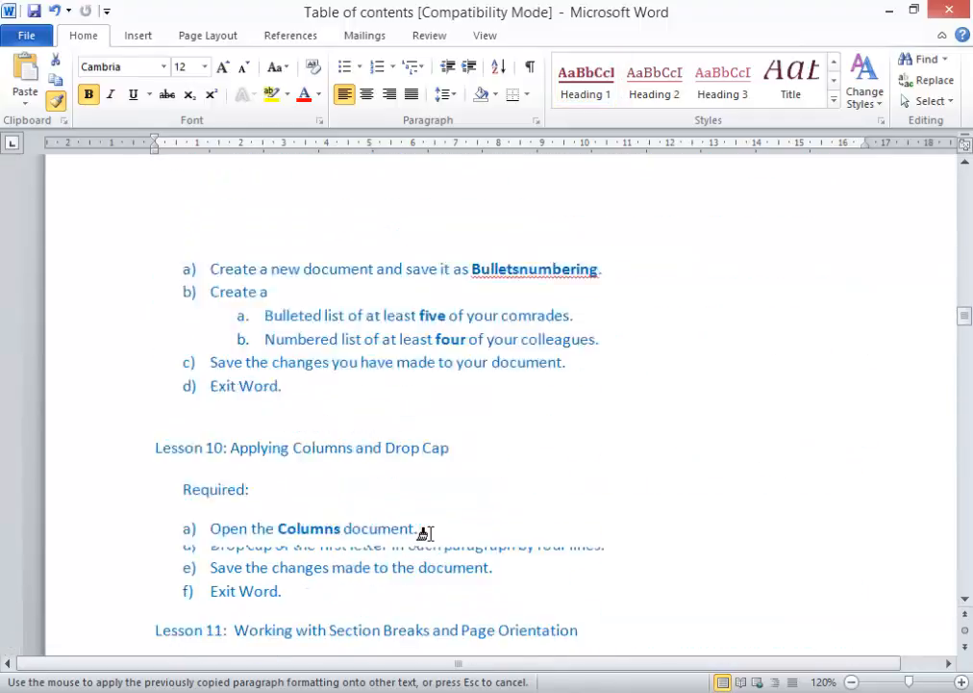
scroll(424, 532, down, 15)
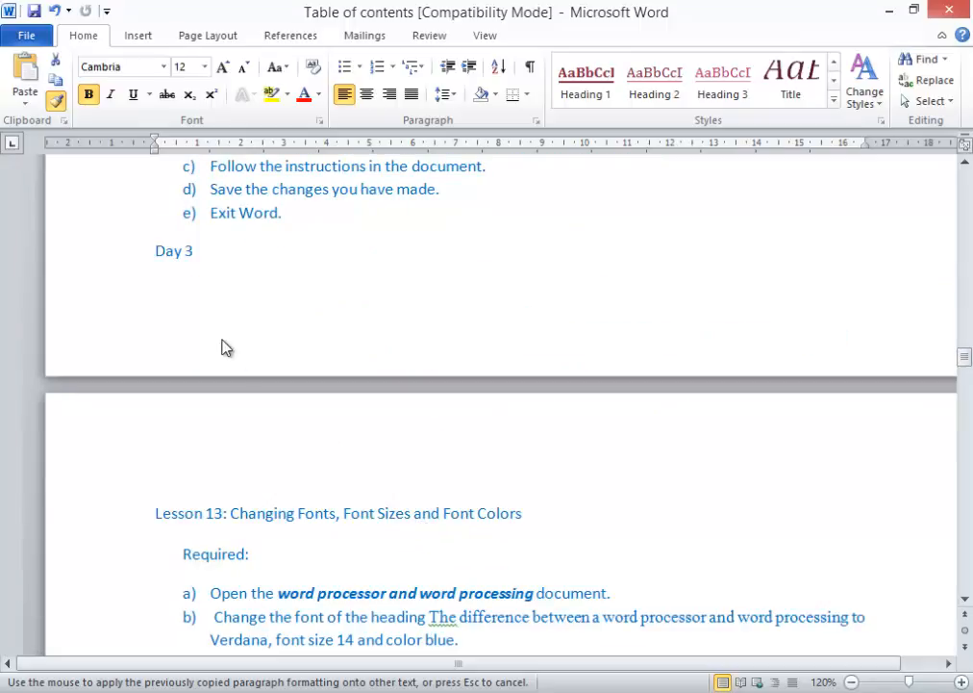
click(81, 258)
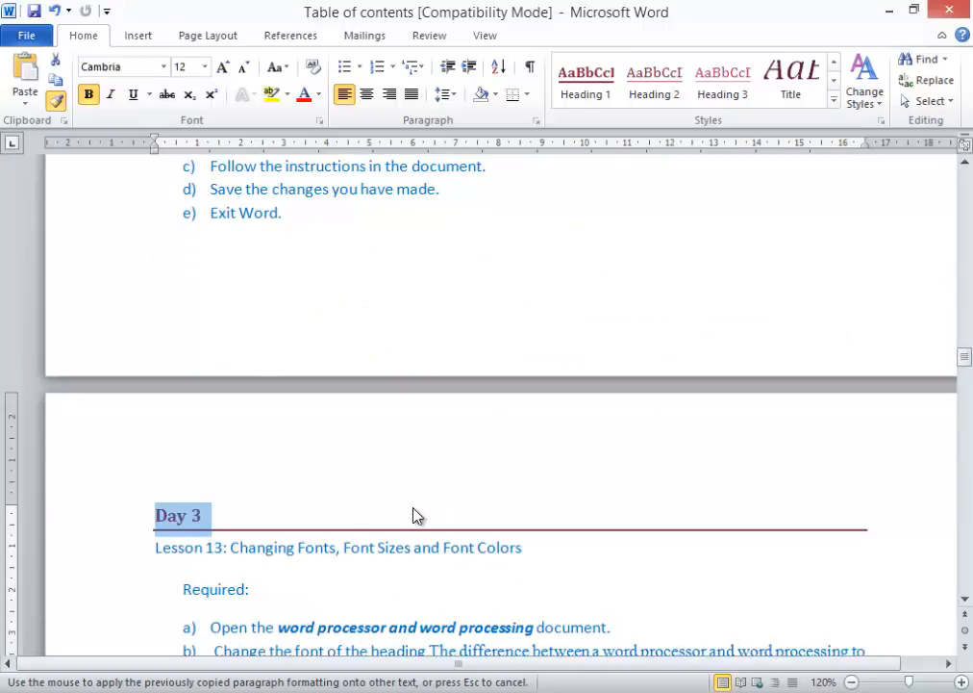
scroll(416, 517, down, 20)
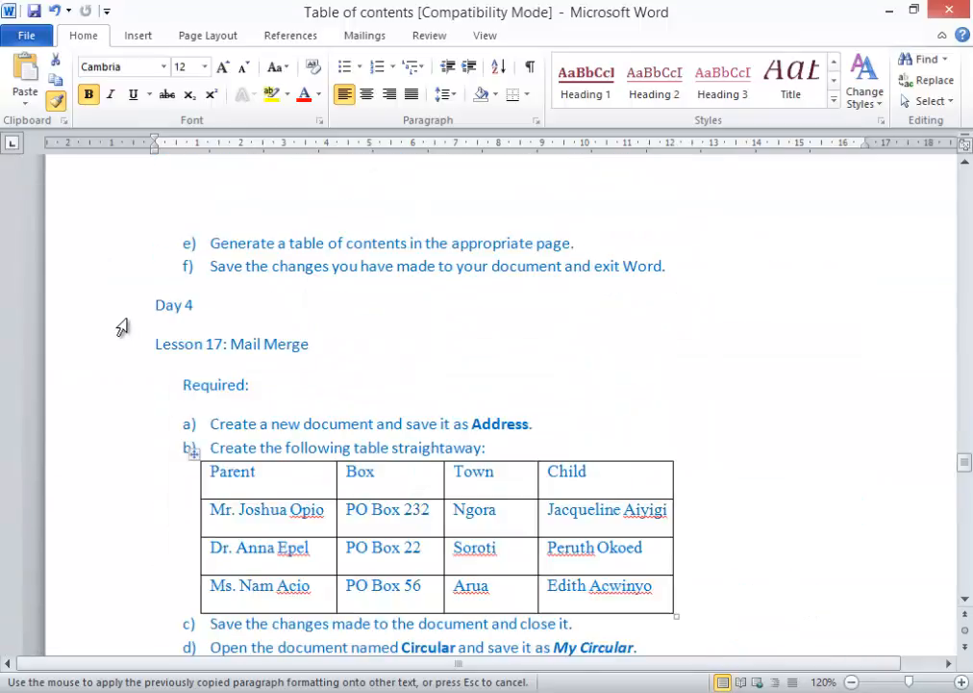
click(112, 310)
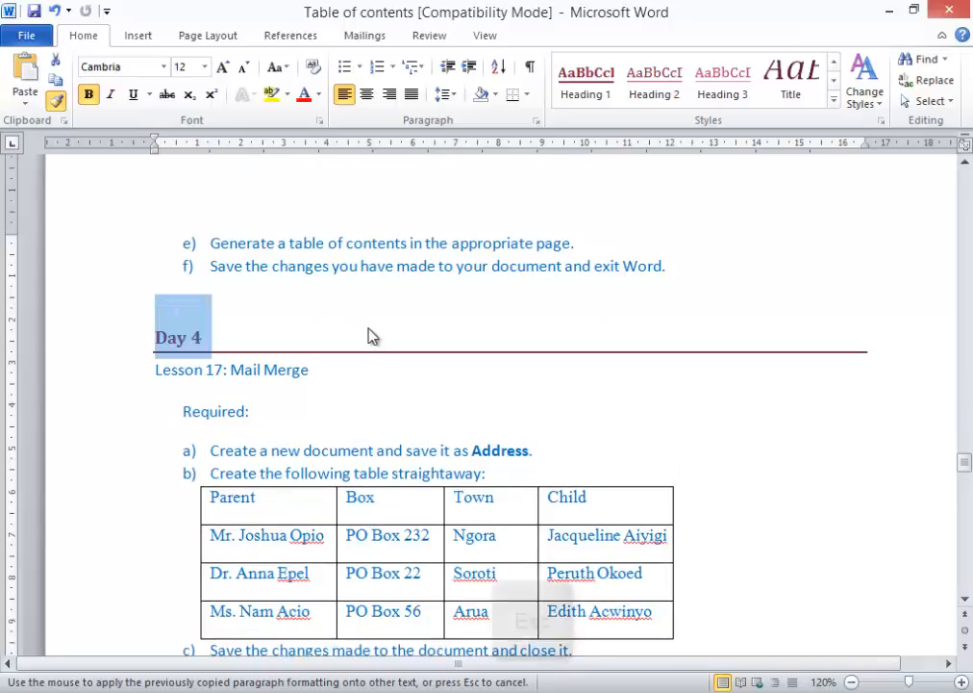
key(Escape)
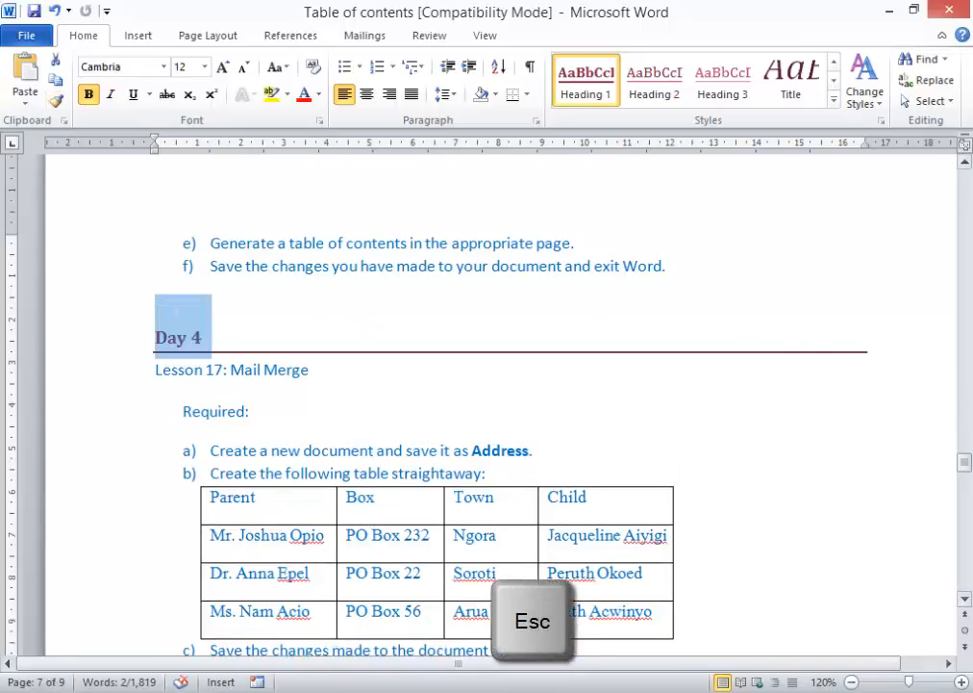
drag(965, 465, 965, 180)
- Apply Heading 2 to Lesson 1 and pick up the Lesson 2 heading formatting with Format Painter
scroll(381, 325, down, 5)
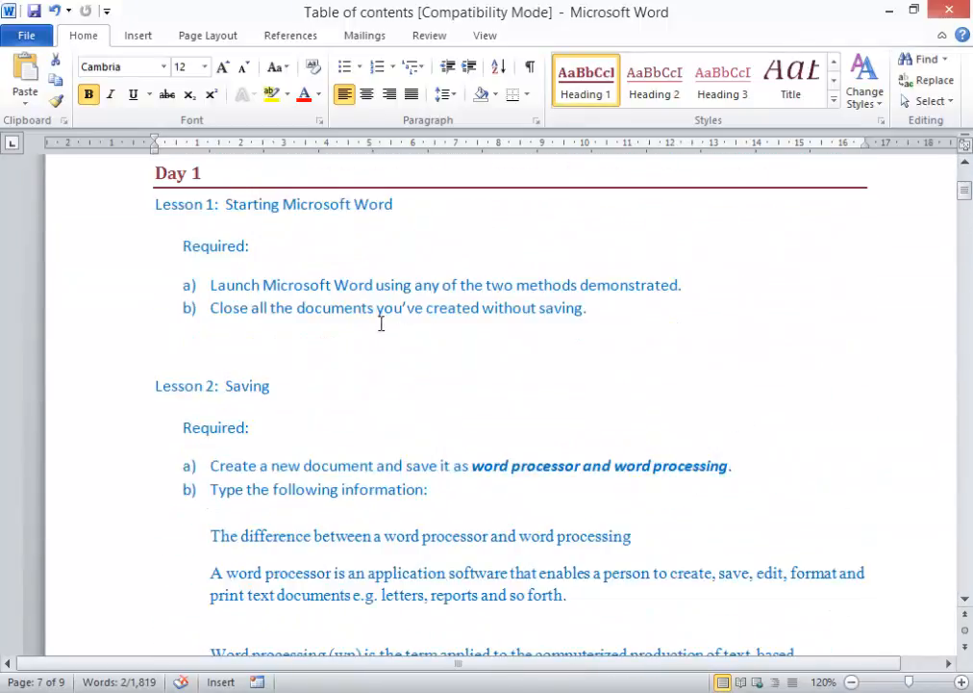
click(120, 219)
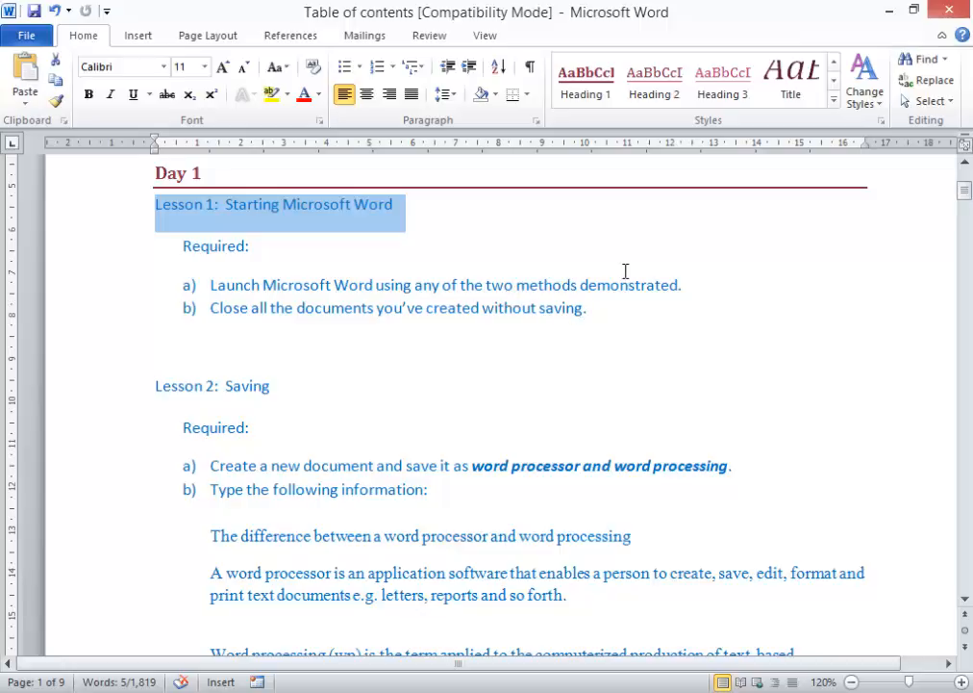
click(660, 89)
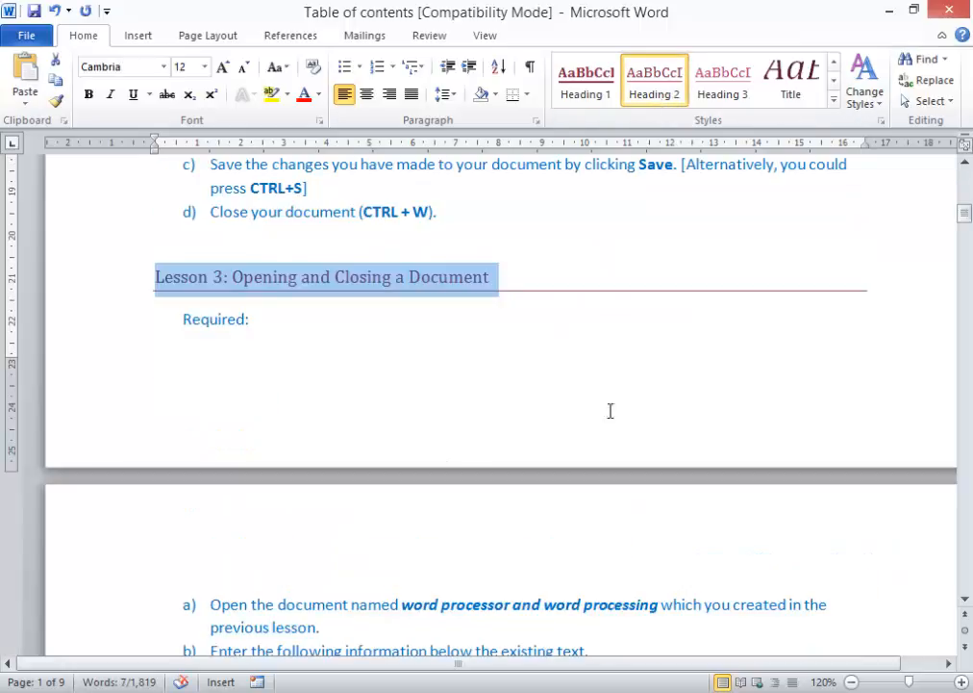
scroll(596, 308, up, 15)
click(112, 223)
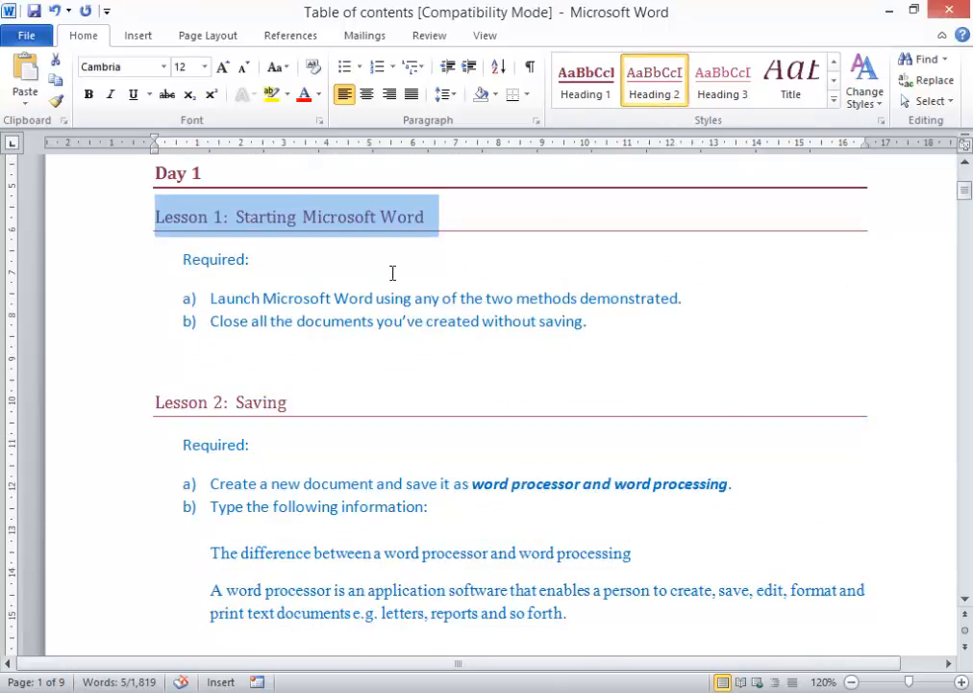
click(131, 414)
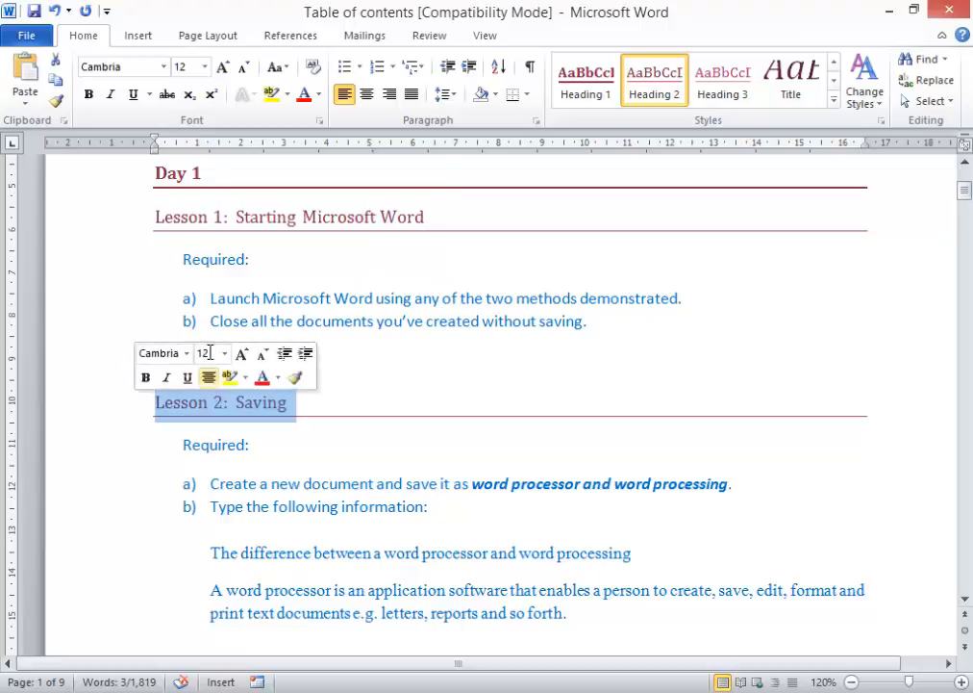
click(56, 102)
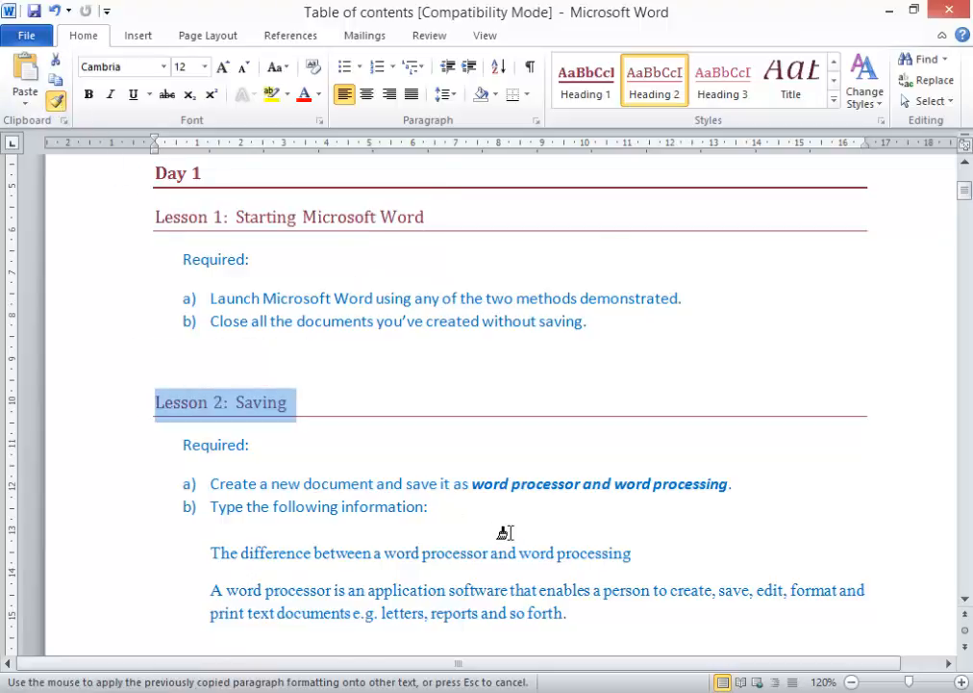
- Paint the lesson heading formatting onto Lessons 5, 6, 9, 10, 11 and 12
scroll(544, 529, down, 10)
scroll(548, 528, down, 7)
click(125, 318)
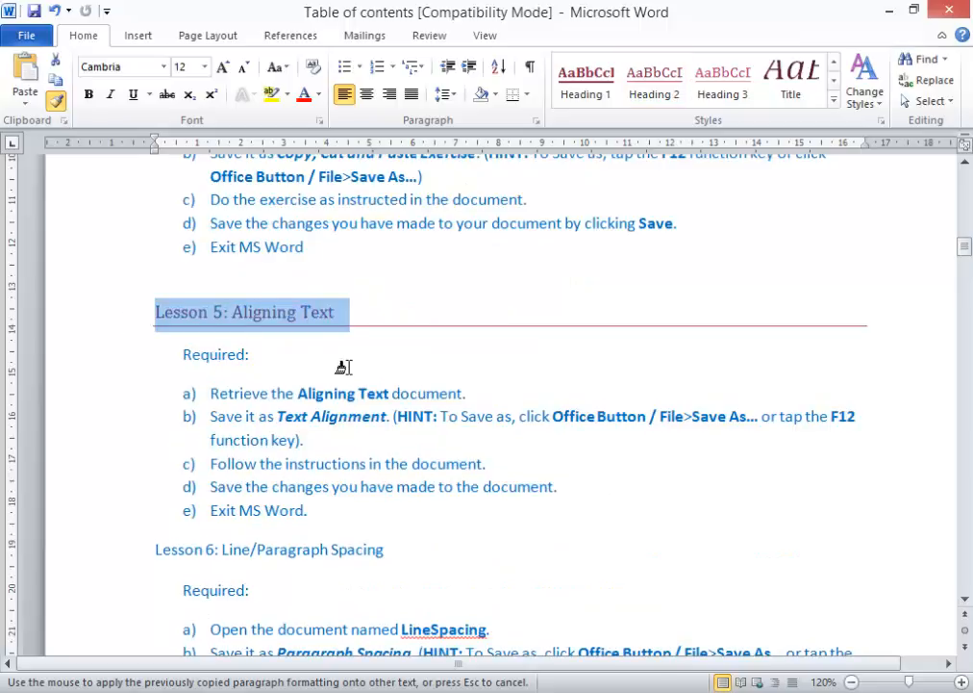
scroll(348, 374, down, 3)
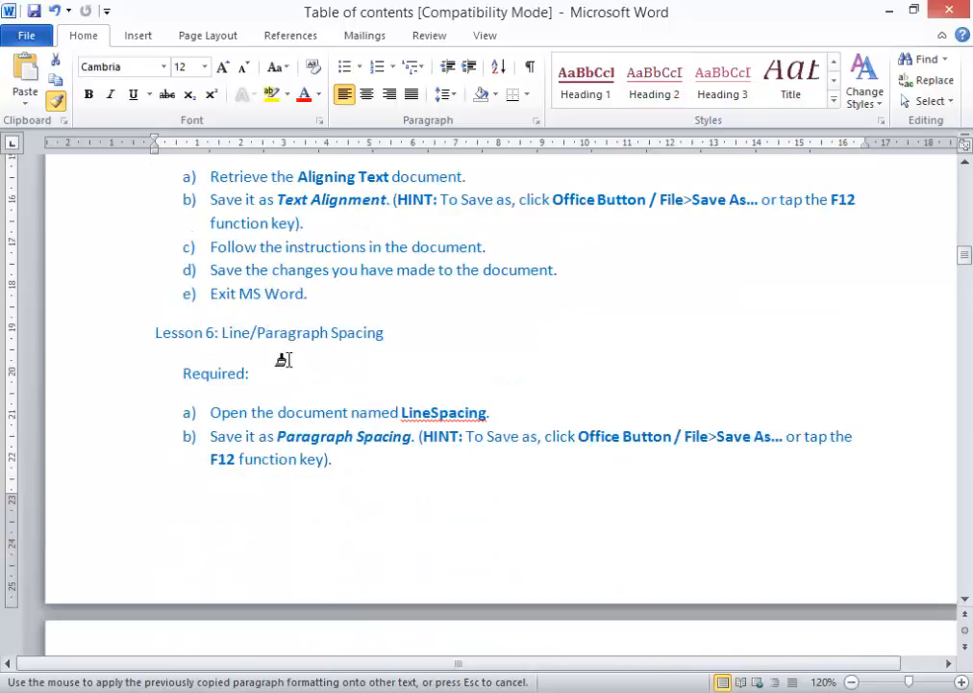
click(102, 339)
scroll(363, 402, down, 10)
scroll(356, 395, down, 10)
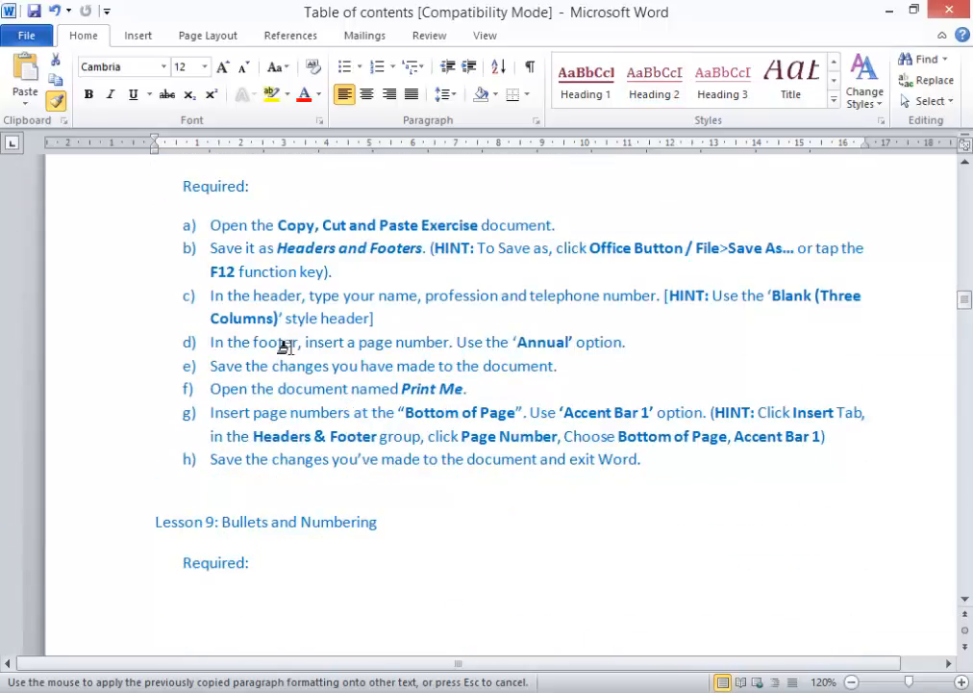
click(140, 531)
scroll(263, 504, down, 7)
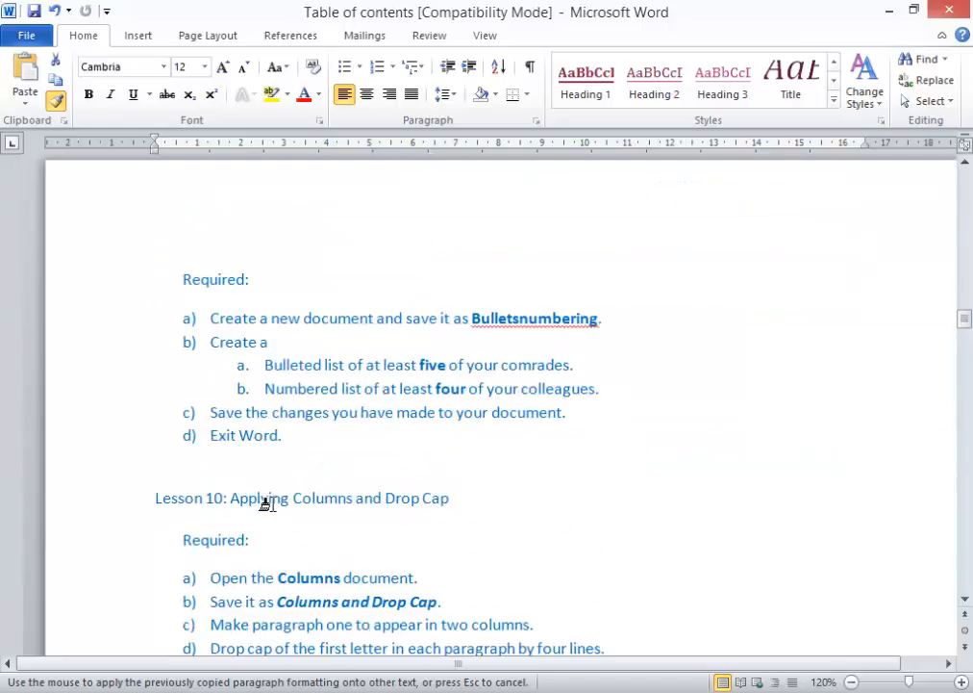
click(135, 293)
scroll(342, 433, down, 7)
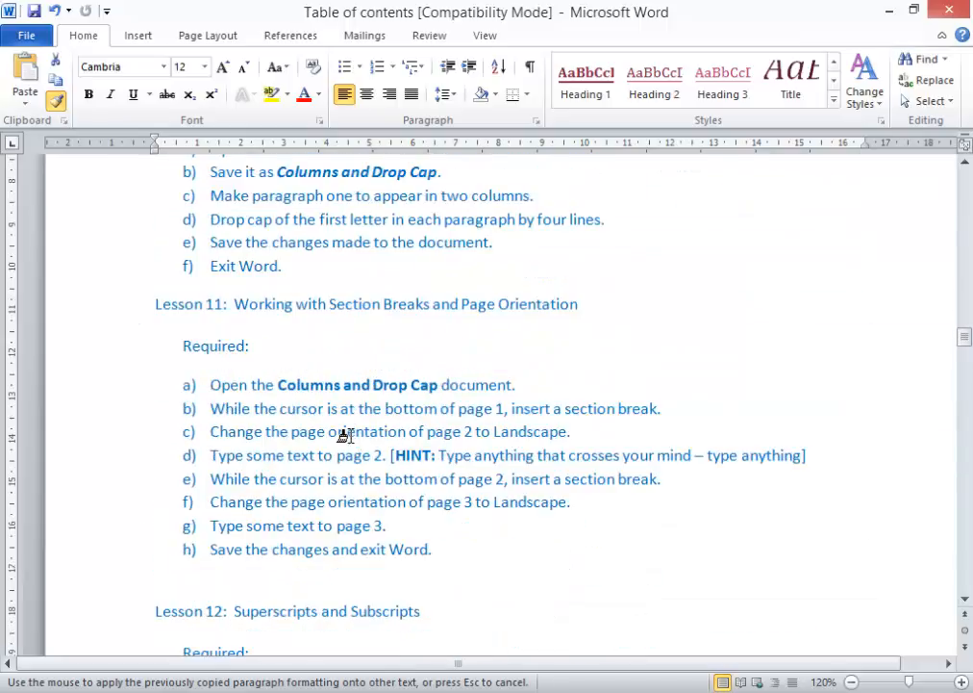
click(108, 202)
scroll(209, 346, down, 4)
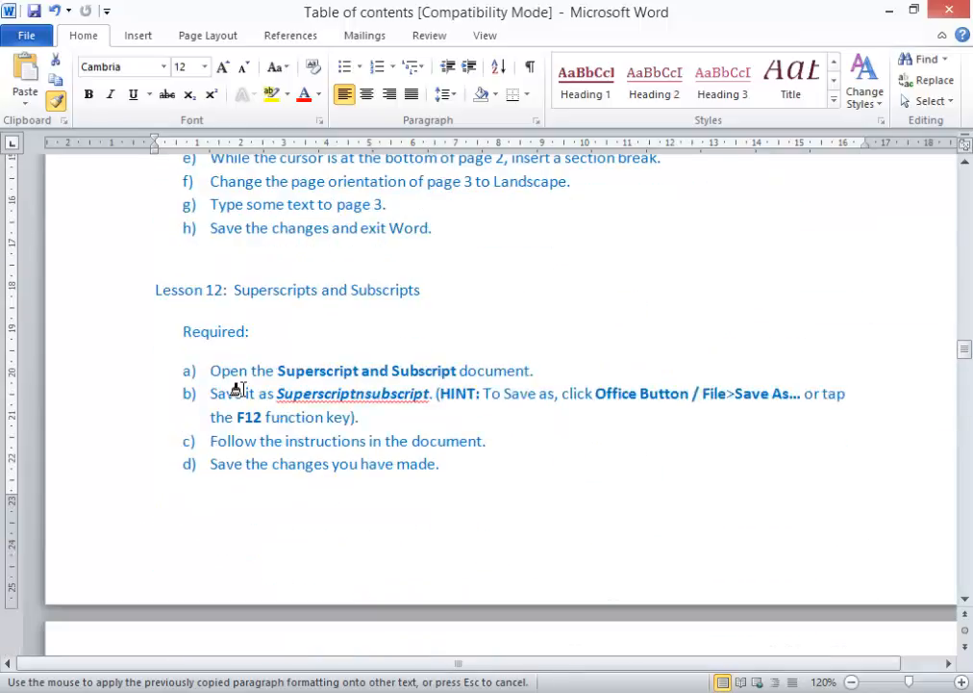
click(120, 298)
- Paint the lesson heading formatting onto Lessons 14, 15 and 16
scroll(197, 331, down, 10)
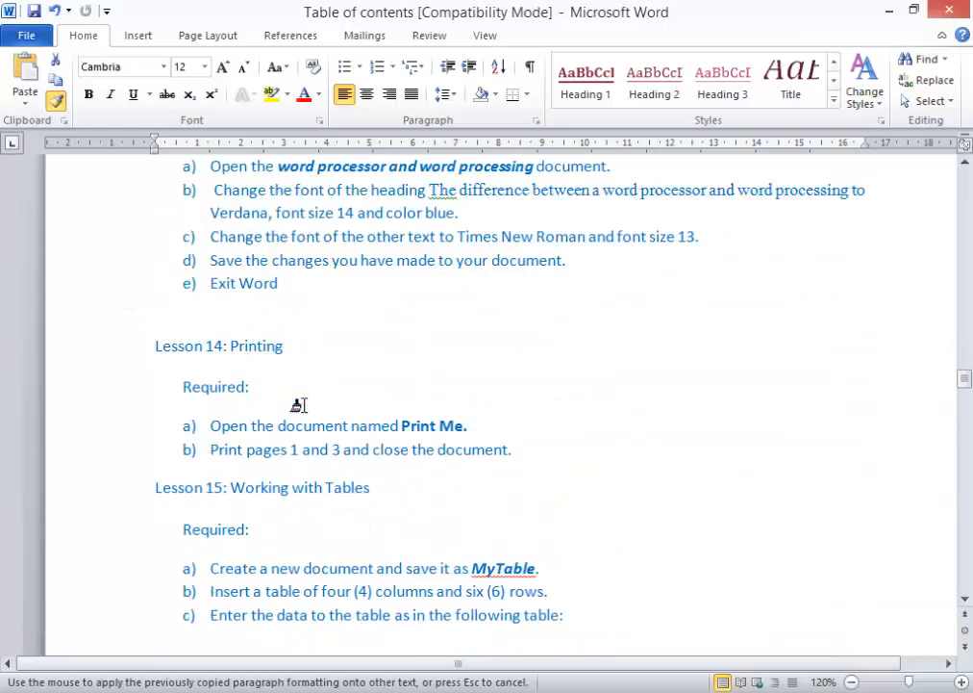
click(120, 298)
scroll(136, 309, down, 3)
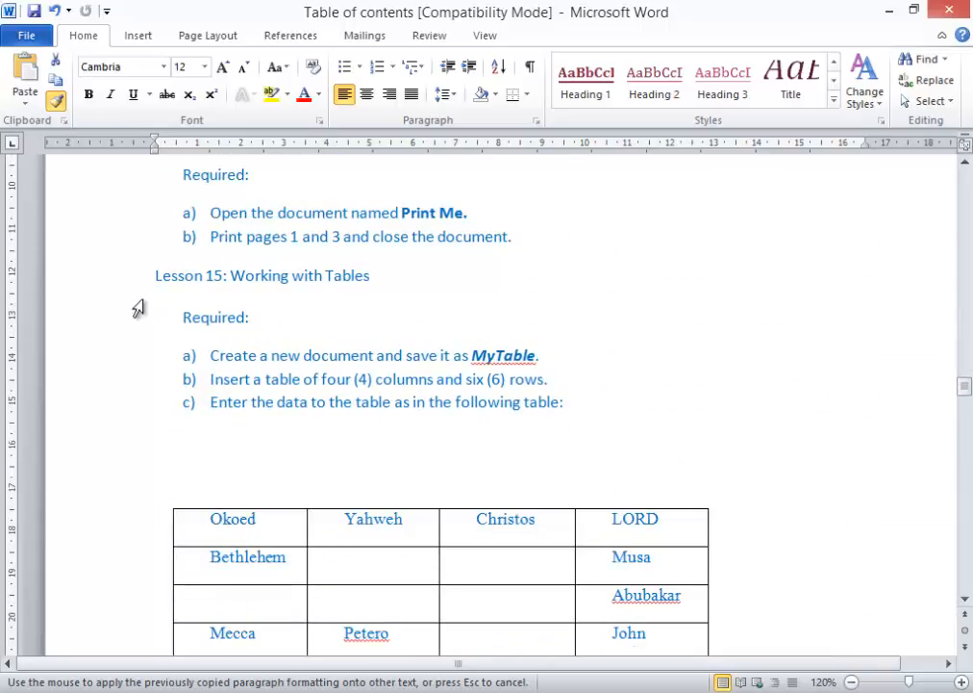
click(135, 279)
scroll(211, 317, down, 5)
scroll(309, 391, down, 15)
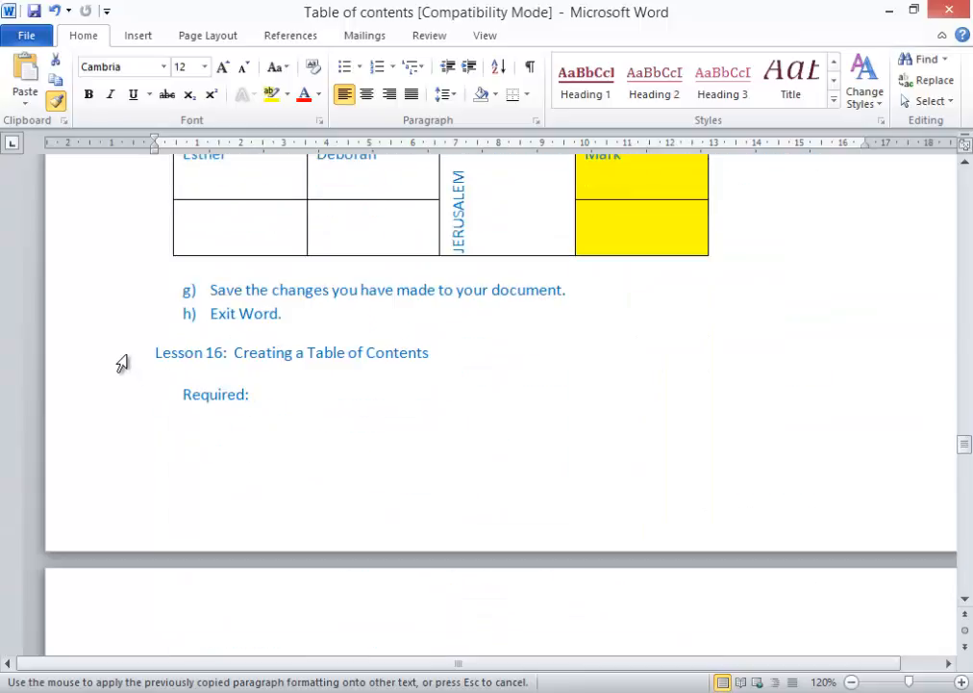
click(123, 358)
scroll(354, 417, down, 15)
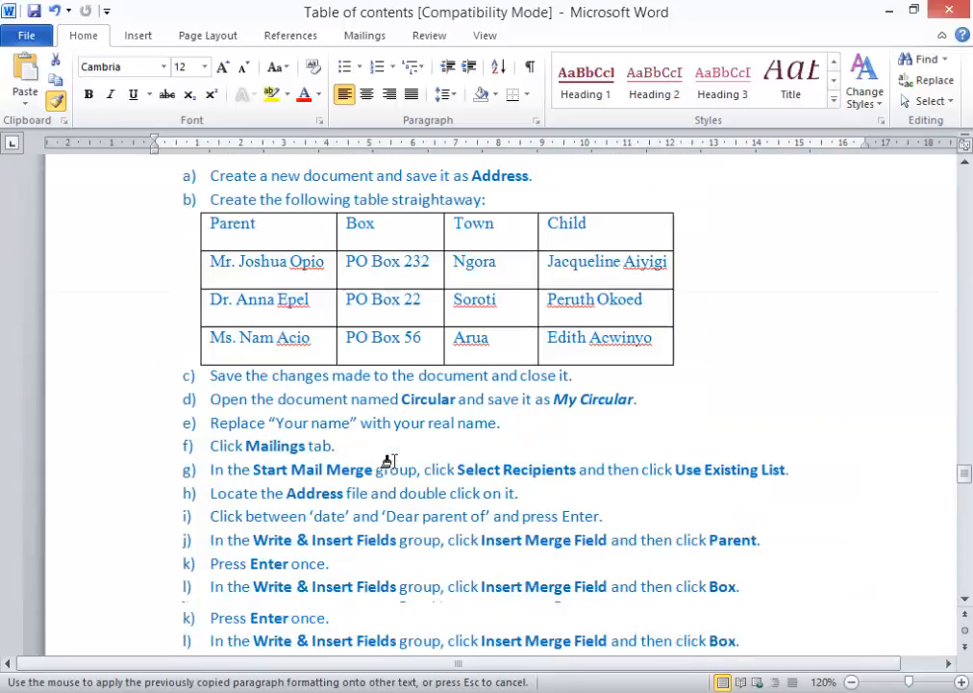
scroll(388, 461, down, 6)
scroll(384, 456, up, 10)
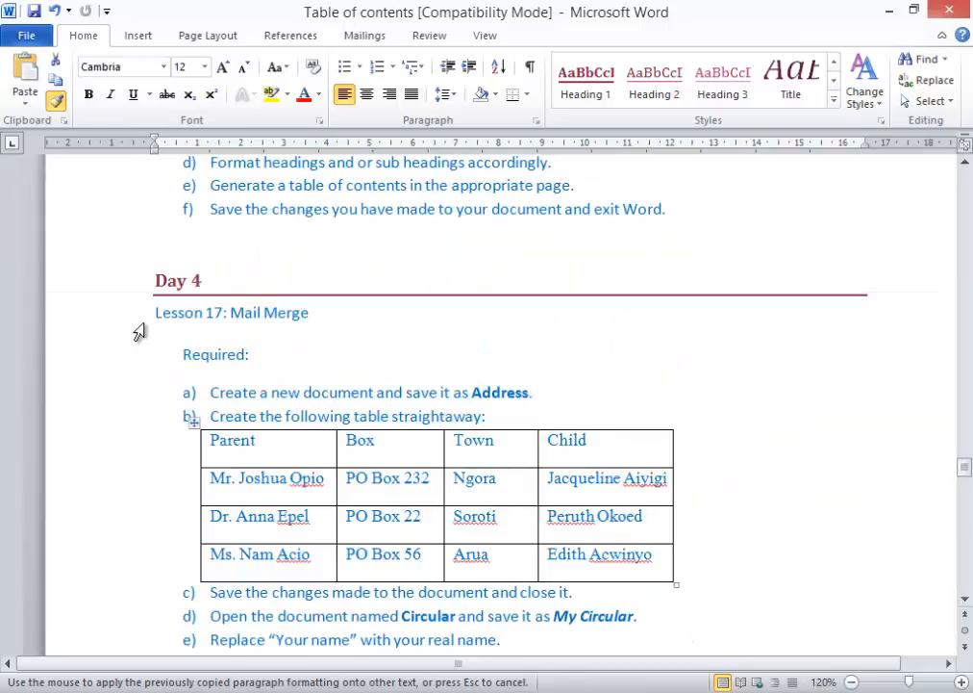
- Paint the lesson heading formatting onto Lessons 17, 18, 19 and 20
click(121, 316)
scroll(435, 459, down, 15)
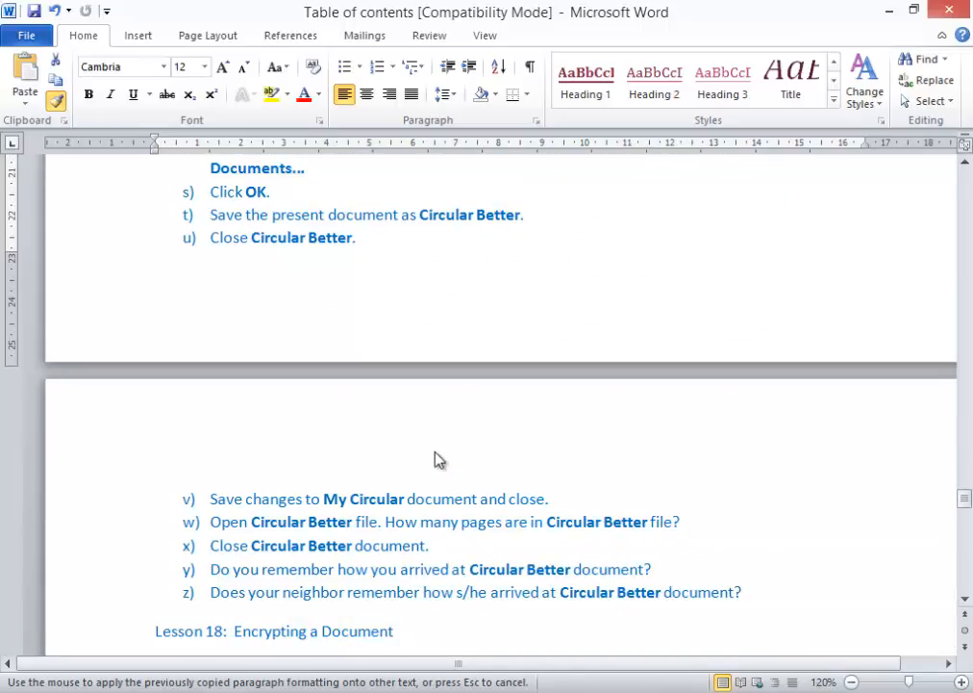
scroll(435, 459, down, 5)
click(103, 373)
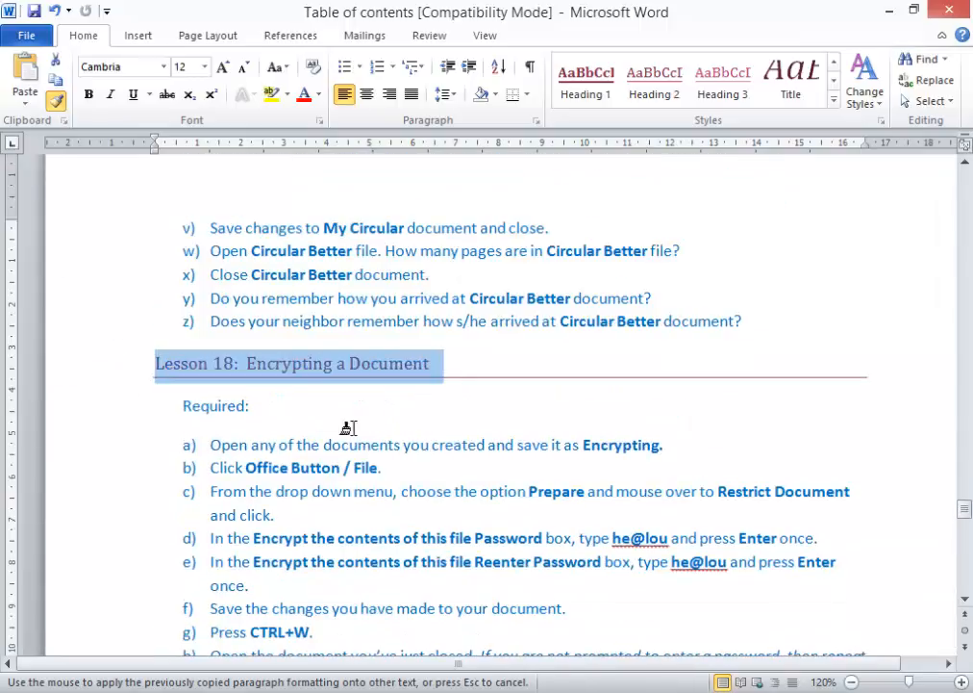
scroll(347, 428, down, 9)
click(124, 204)
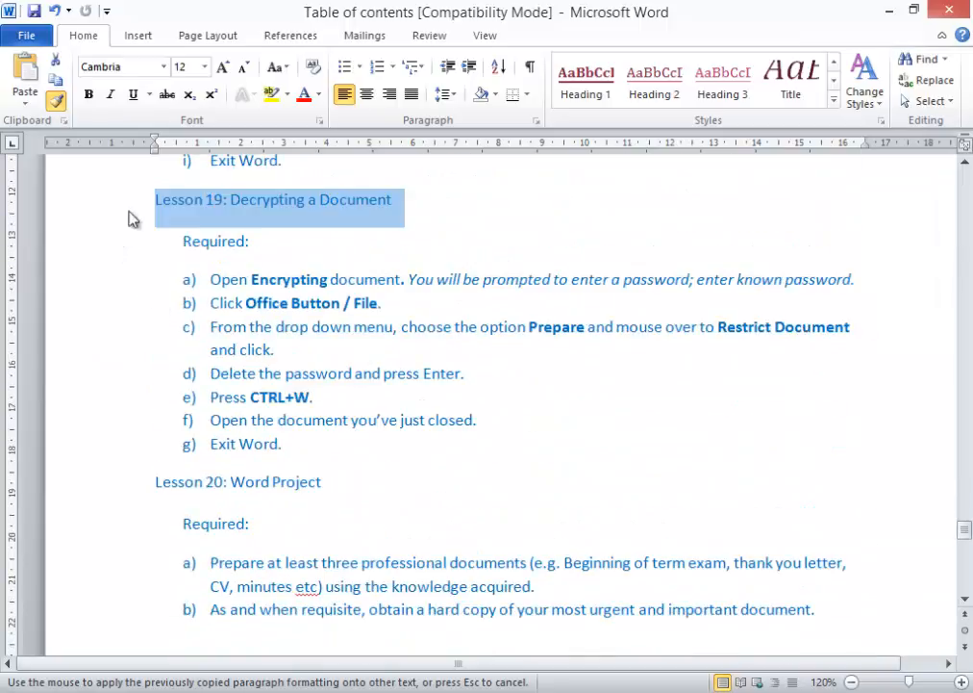
scroll(330, 446, down, 3)
click(110, 332)
scroll(354, 434, down, 8)
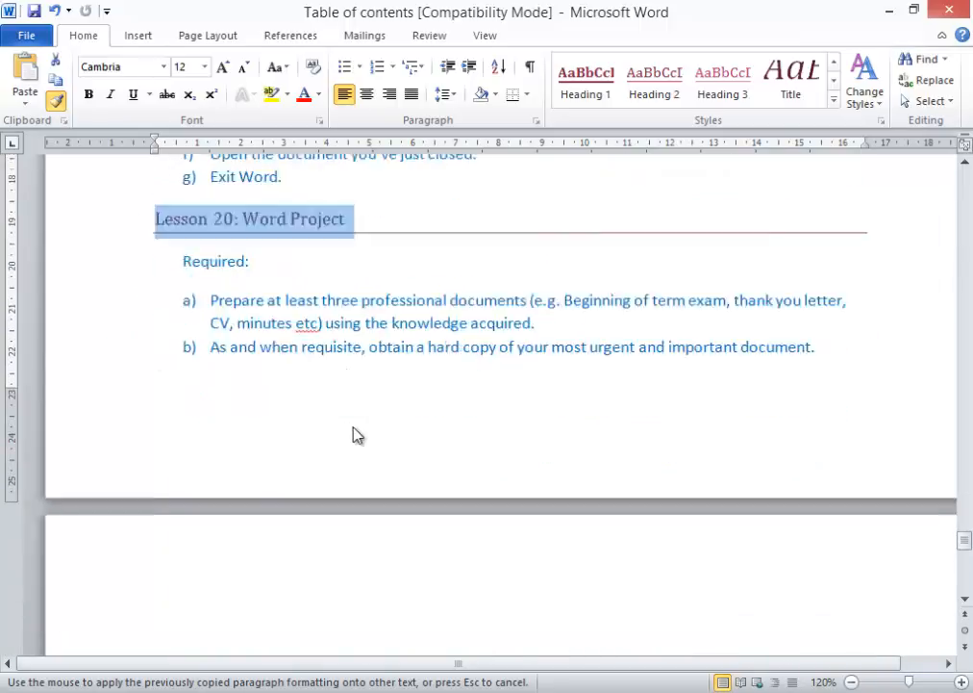
- Turn off Format Painter and check that Lesson 1 carries the Heading 2 style
scroll(356, 432, up, 20)
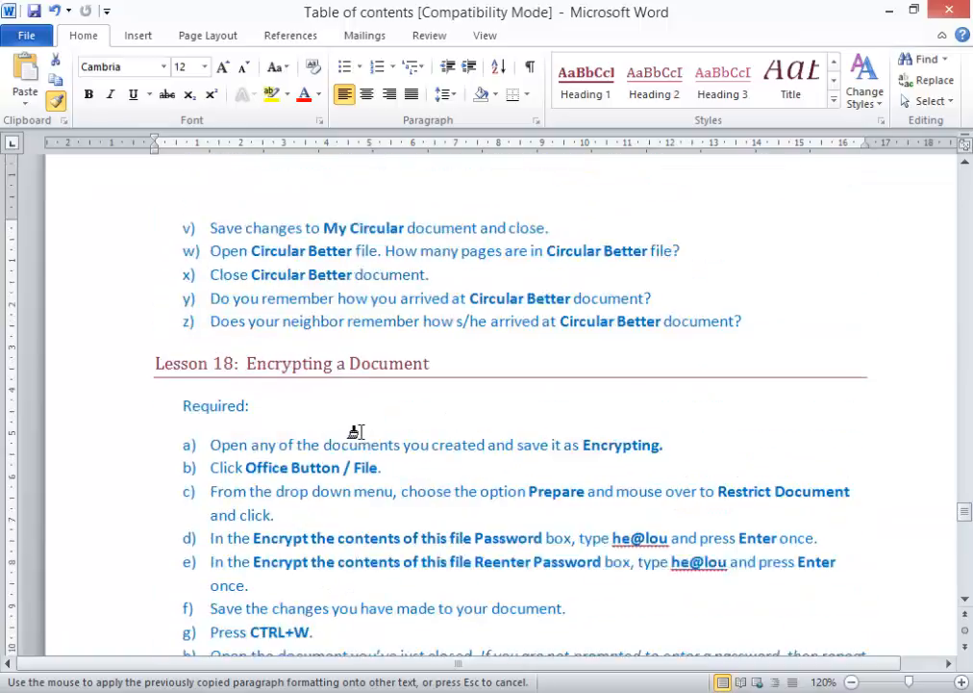
scroll(356, 432, up, 20)
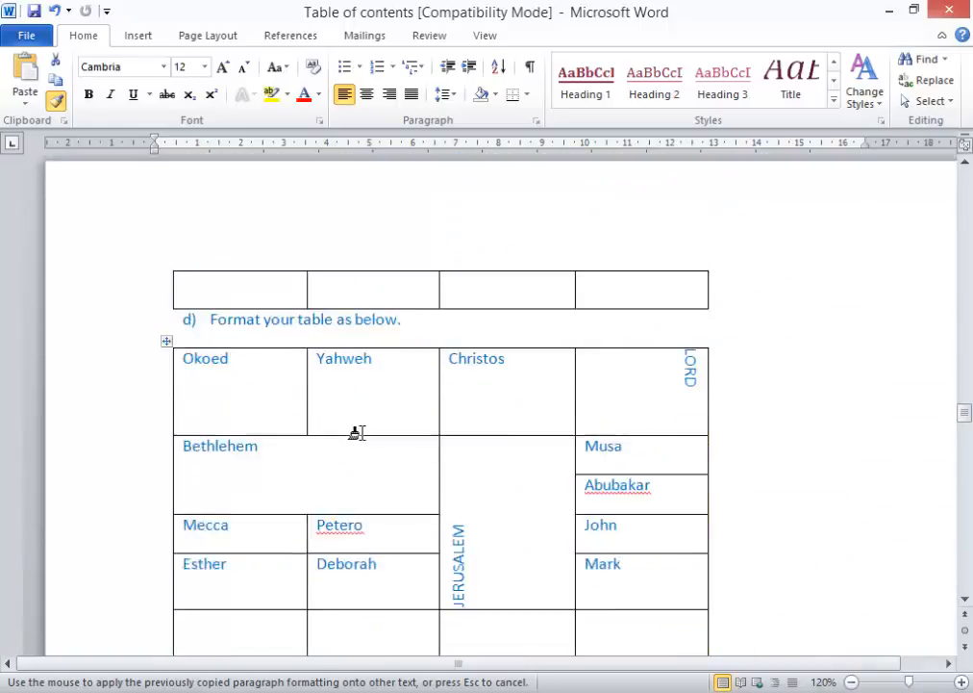
scroll(366, 438, up, 20)
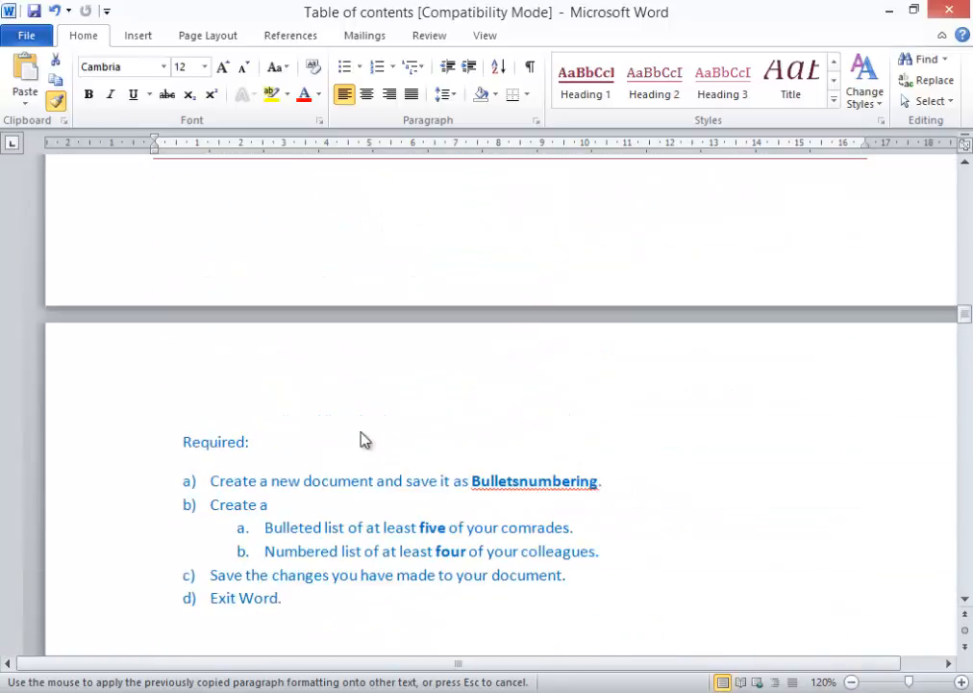
scroll(360, 434, up, 20)
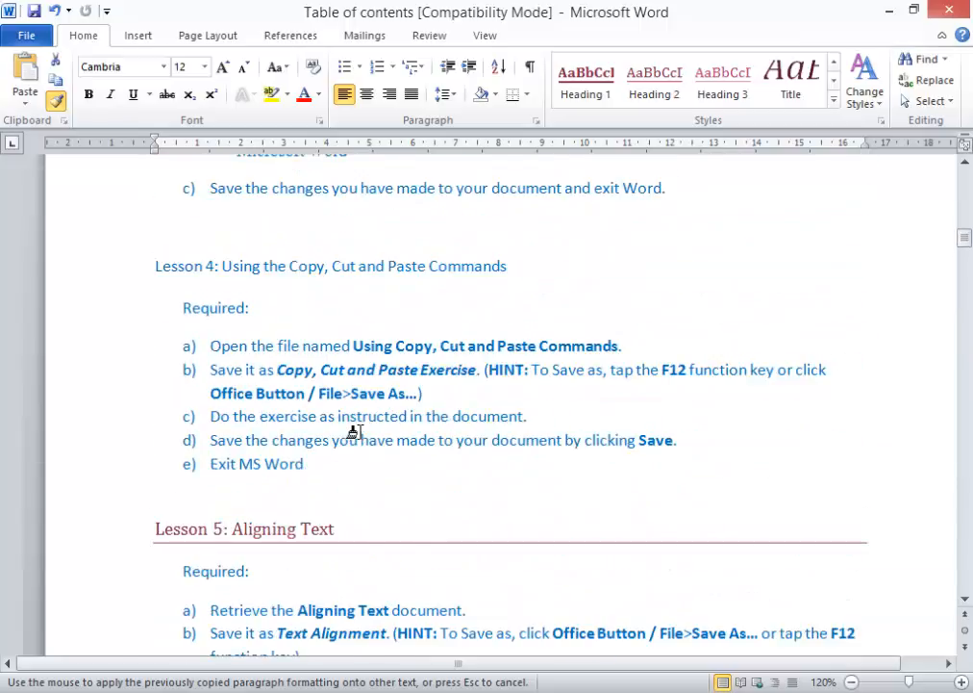
scroll(354, 432, up, 6)
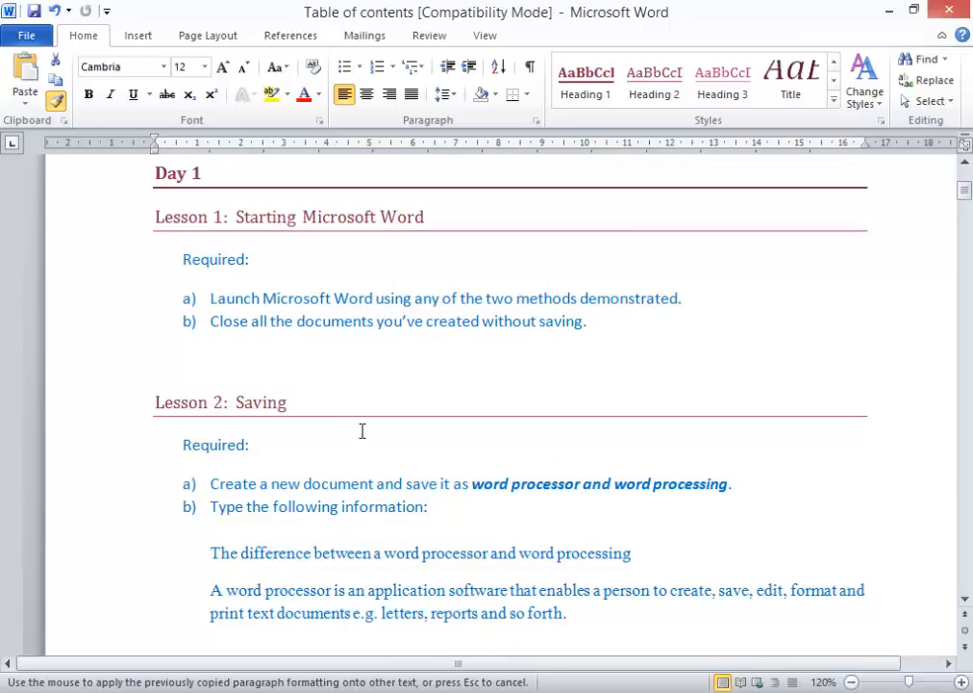
click(373, 414)
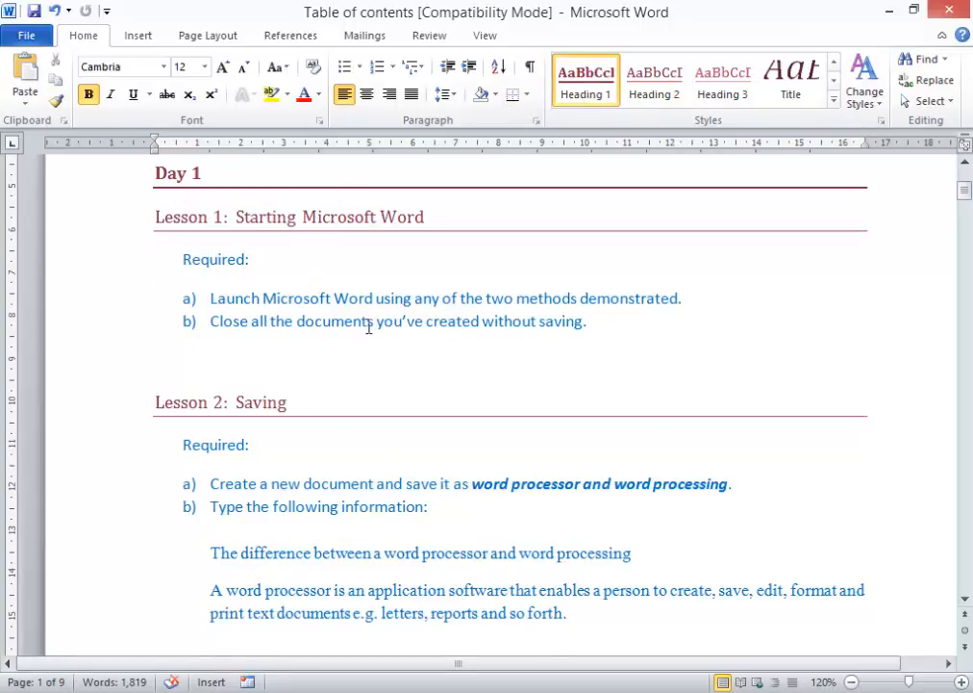
scroll(244, 339, up, 3)
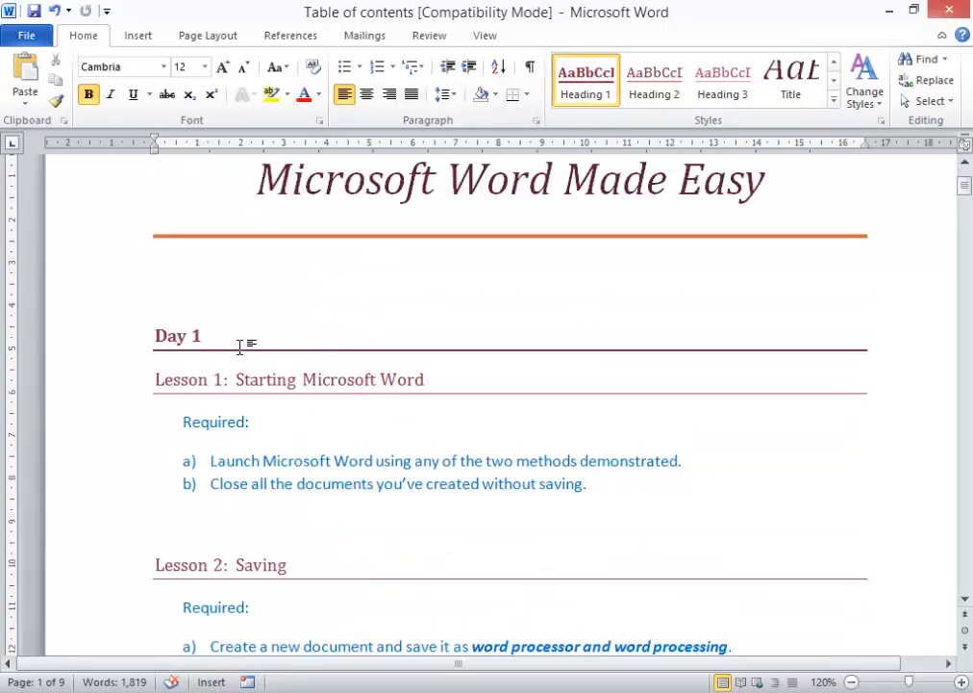
click(232, 381)
scroll(329, 477, up, 1)
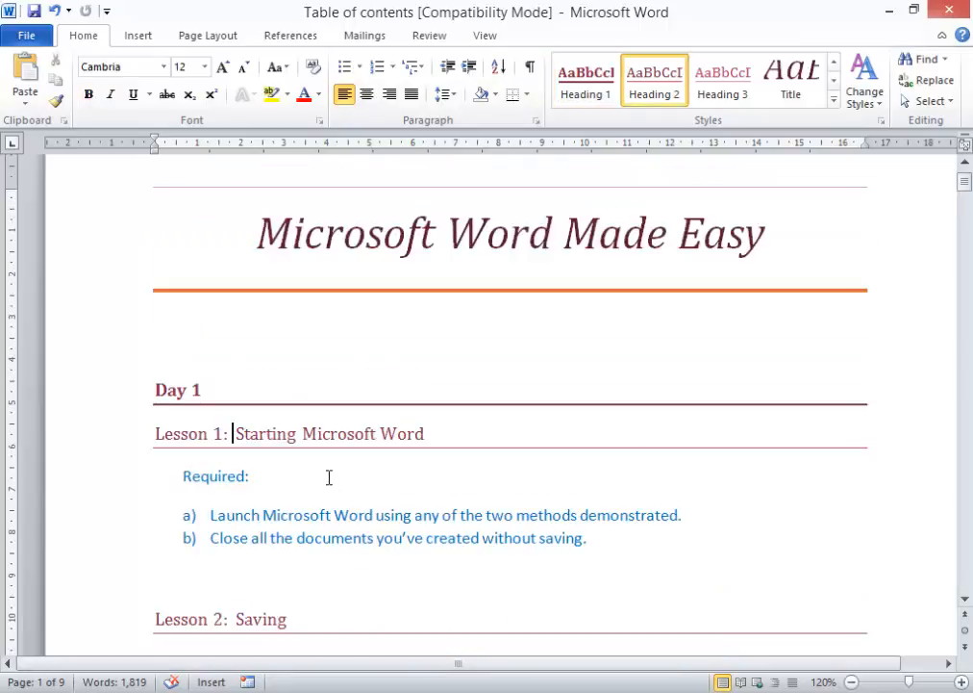
- Insert Automatic Table 2 as the table of contents on the blank line below the title
click(166, 336)
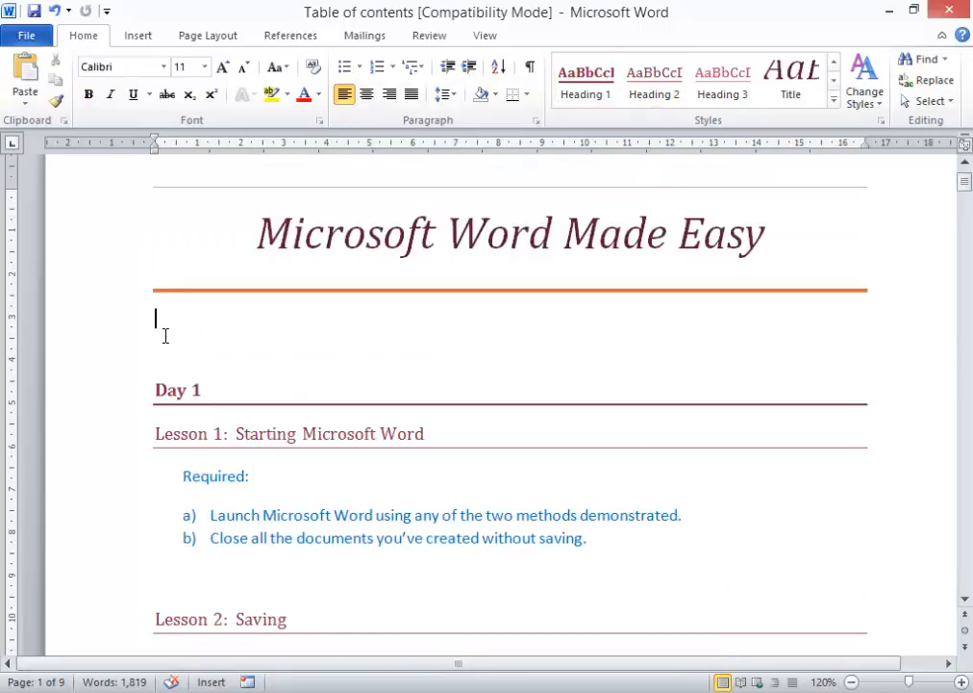
click(300, 37)
click(42, 93)
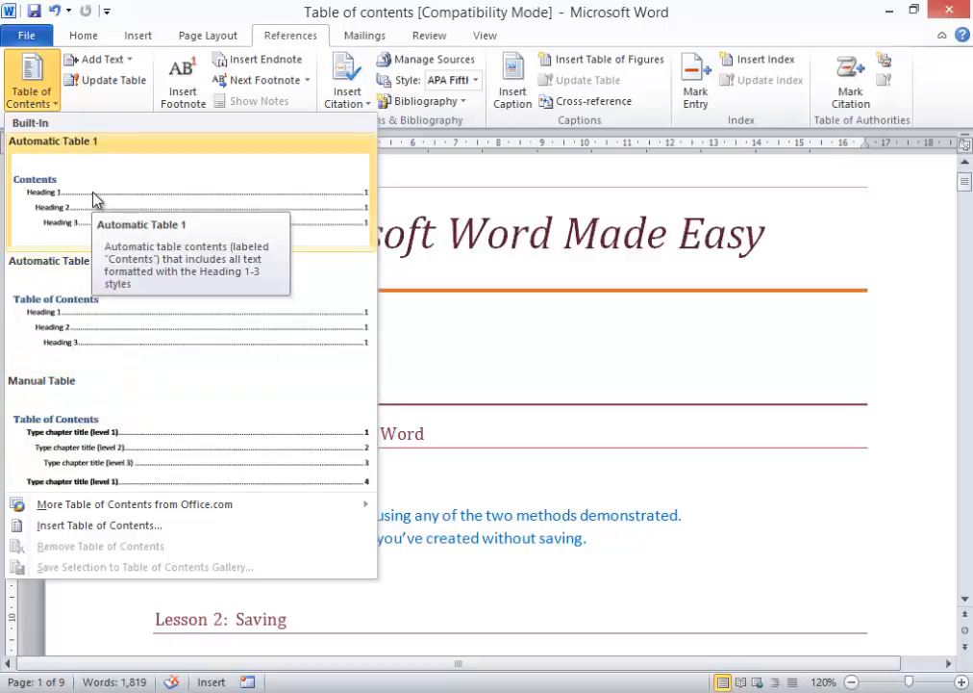
click(79, 301)
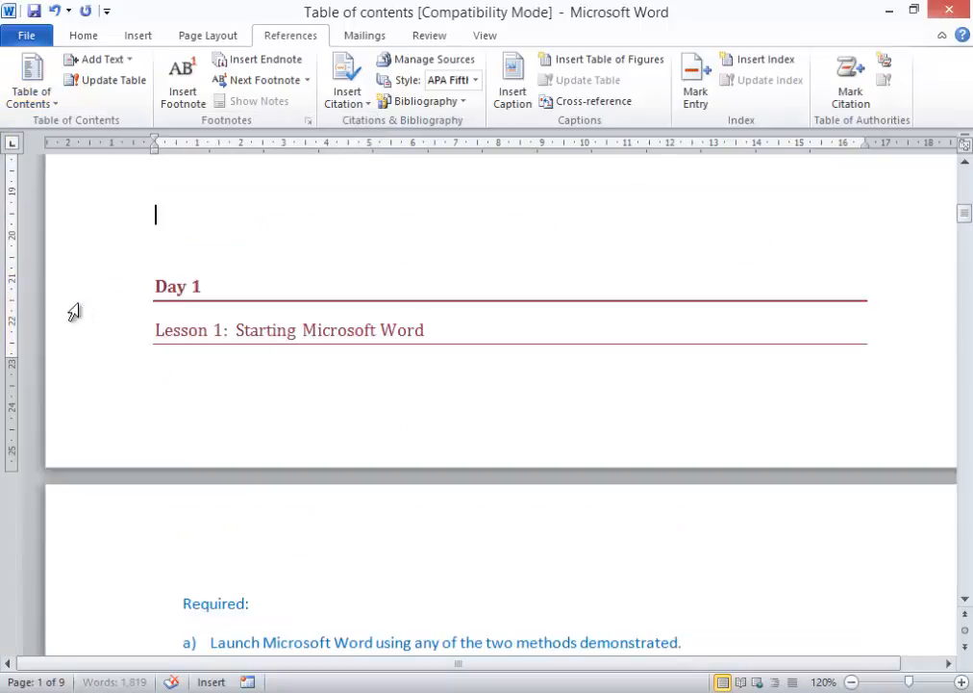
- Scroll through the new Table of Contents to review its Day and Lesson entries
scroll(448, 354, up, 10)
scroll(654, 467, up, 6)
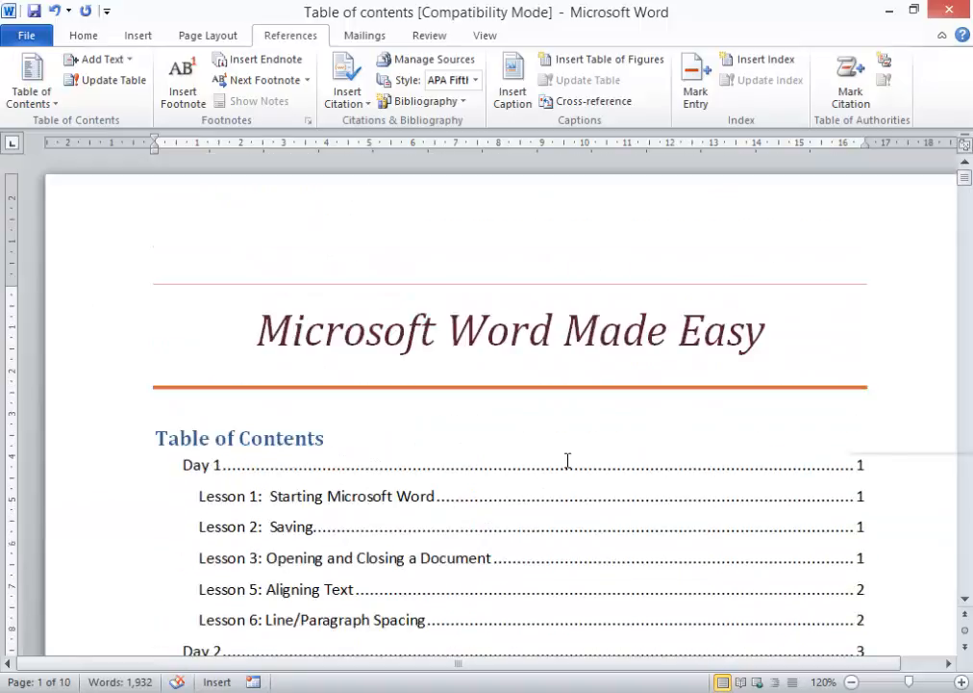
scroll(569, 460, down, 10)
scroll(572, 461, up, 4)
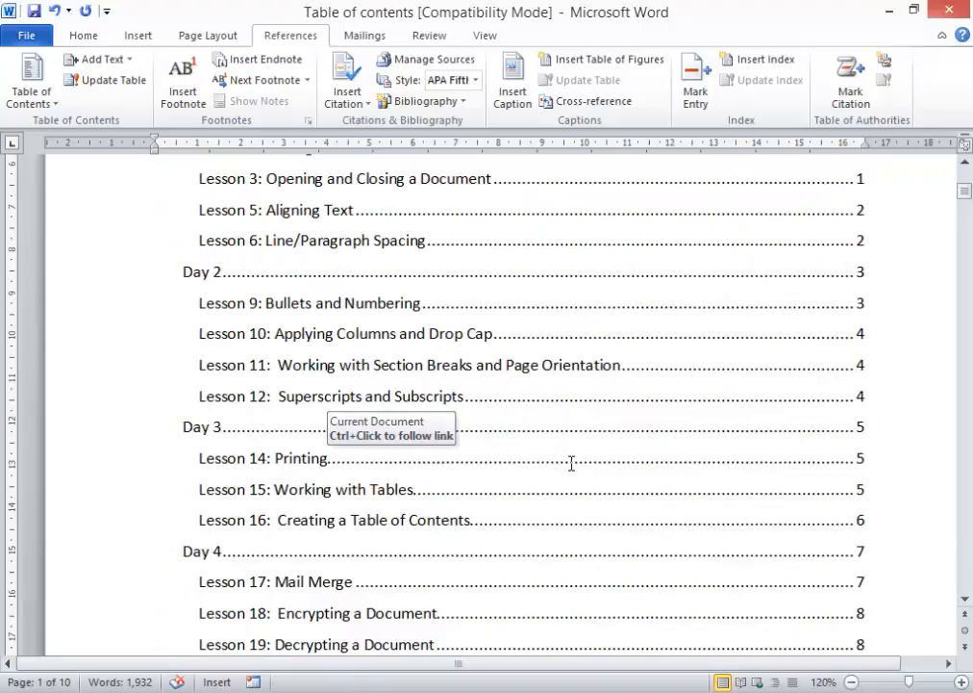
scroll(571, 463, up, 5)
scroll(333, 338, down, 3)
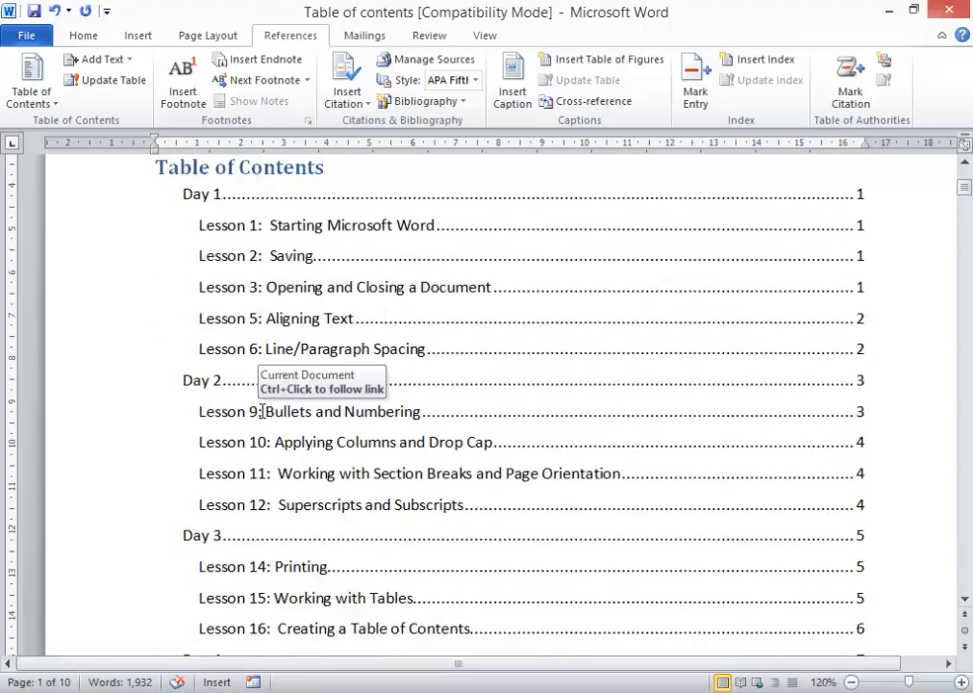
scroll(278, 437, down, 1)
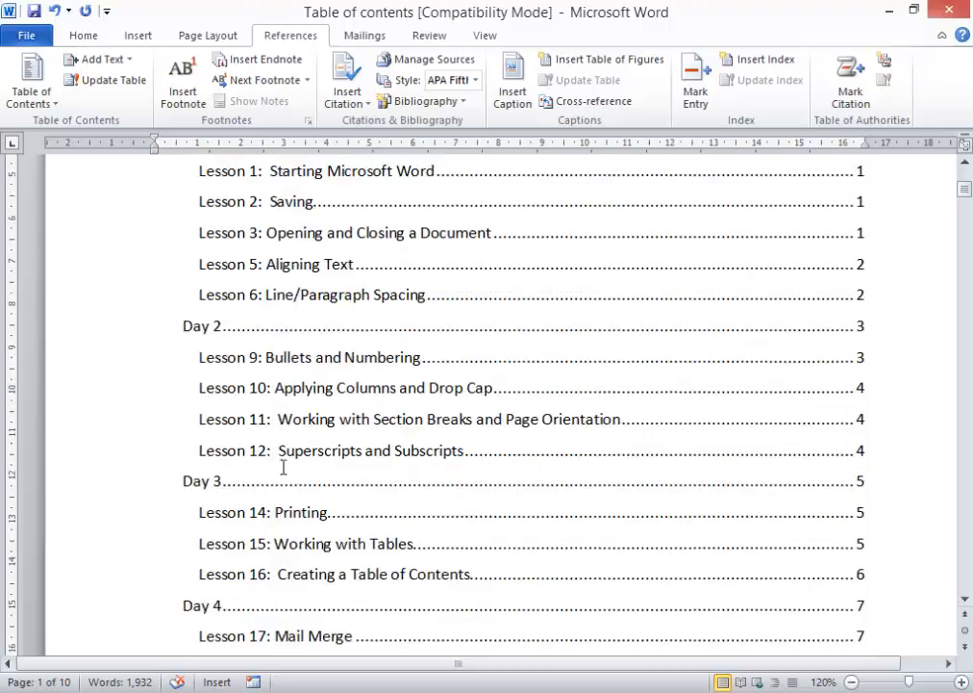
scroll(530, 461, up, 4)
scroll(563, 500, down, 12)
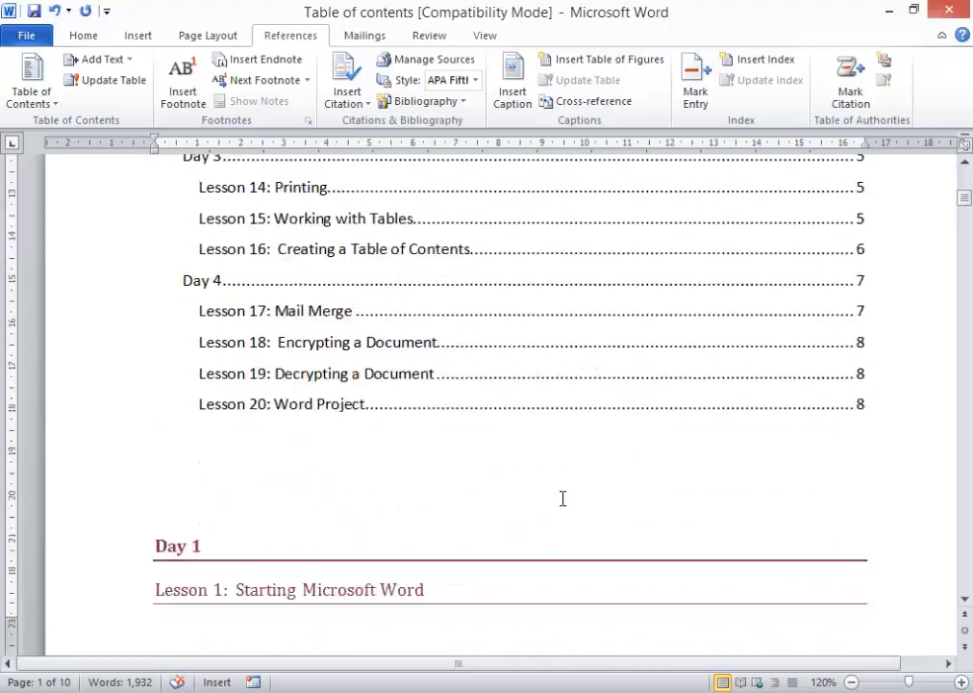
scroll(568, 500, down, 20)
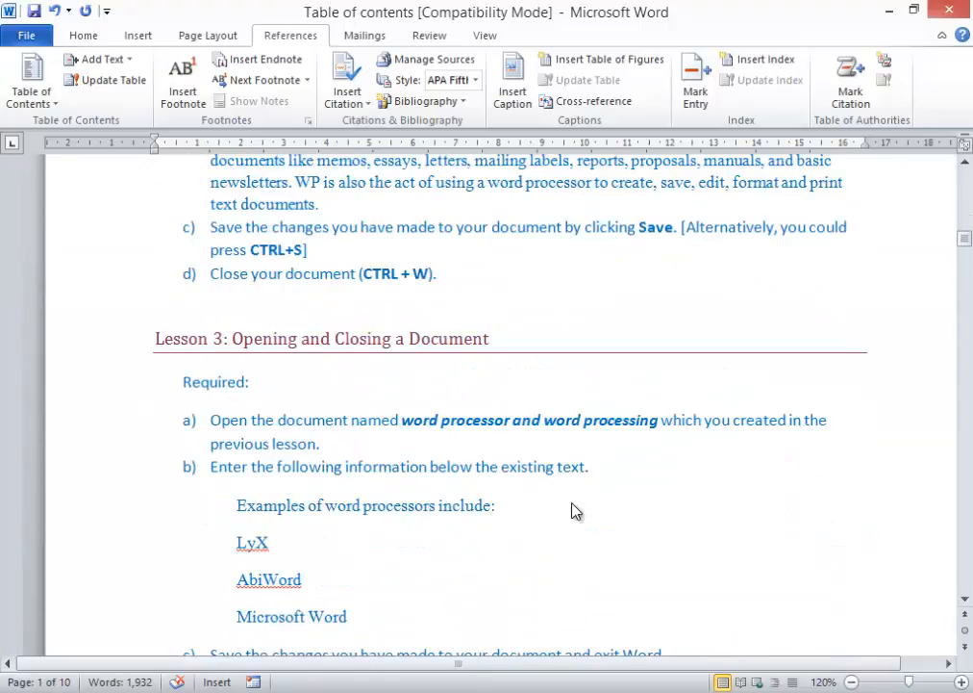
scroll(577, 507, down, 5)
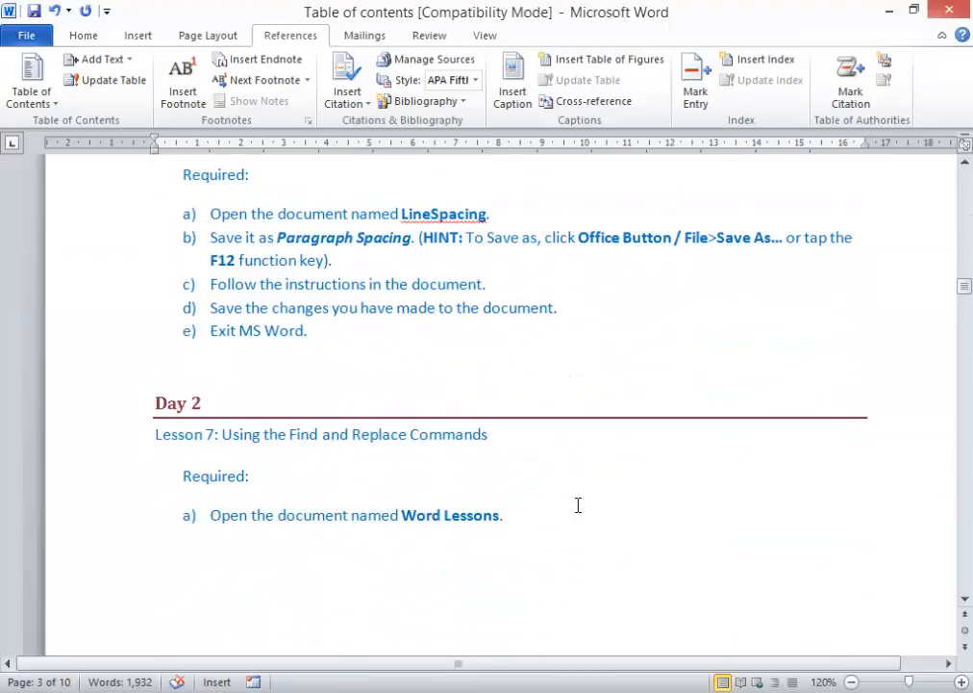
scroll(578, 506, up, 4)
scroll(580, 506, down, 3)
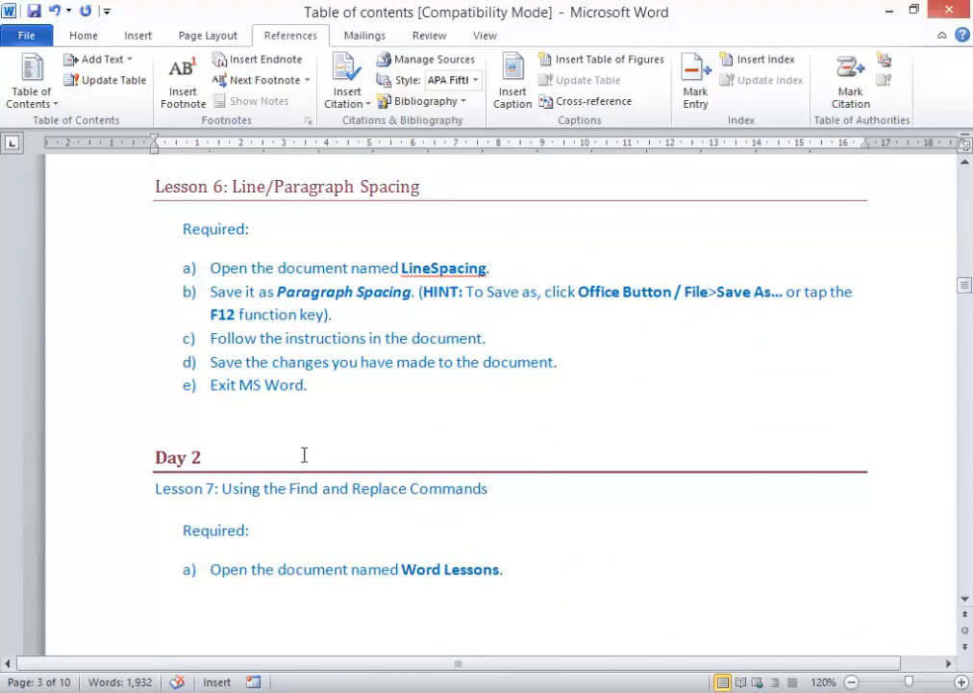
- Copy the Lesson 6 heading formatting and paint it onto Lessons 7, 8 and 13
click(298, 493)
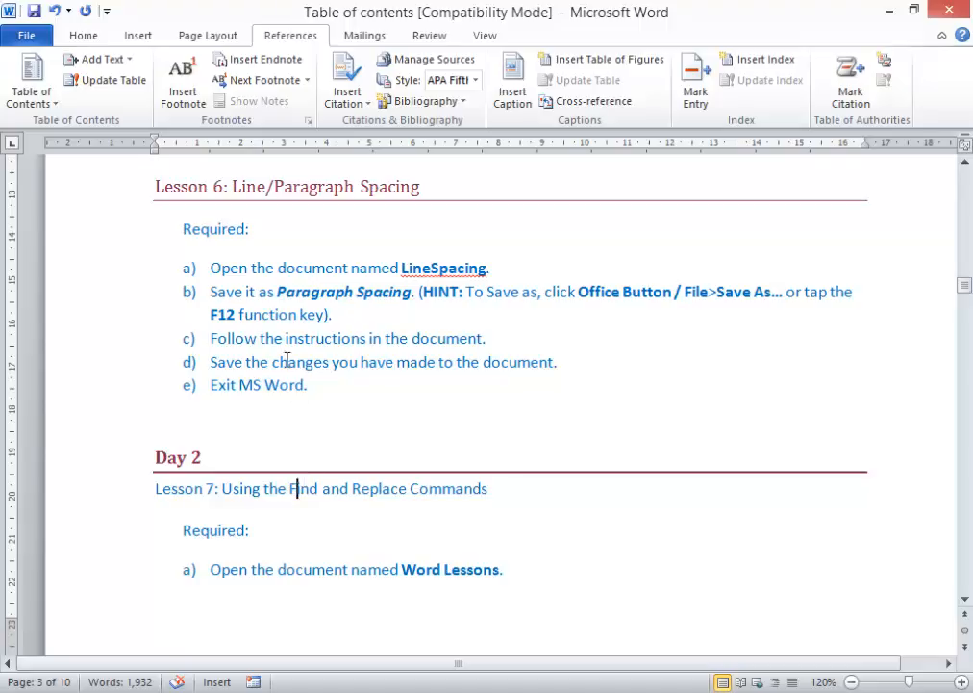
click(93, 203)
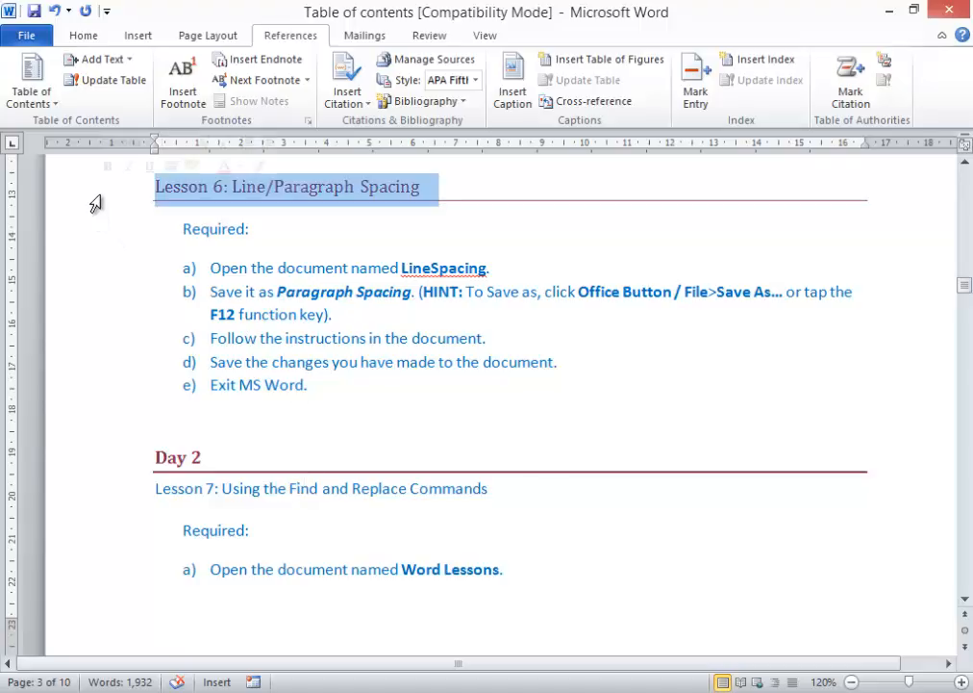
click(82, 36)
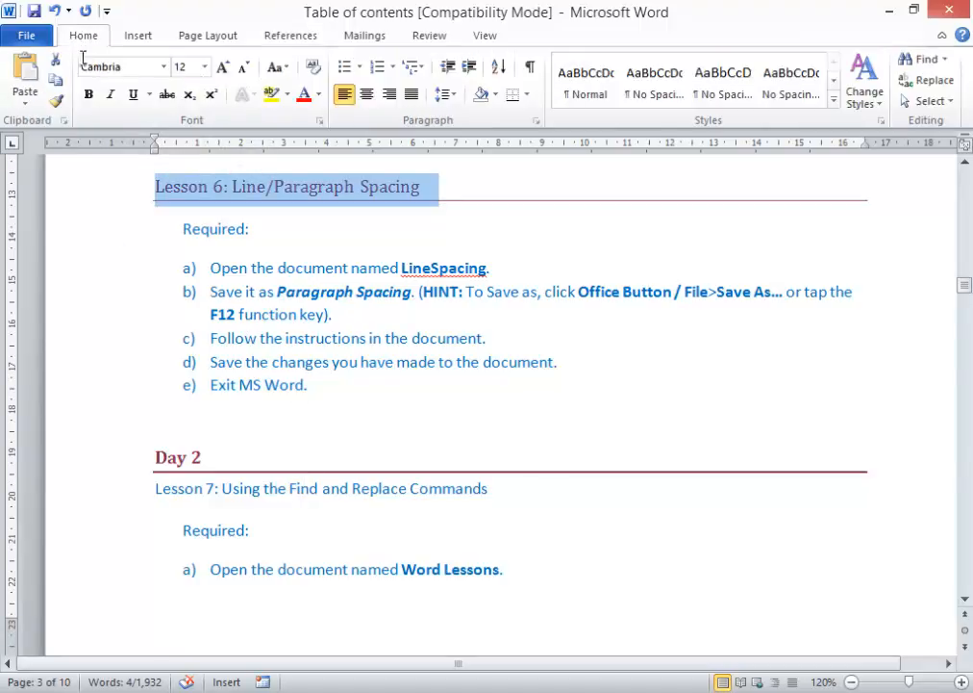
click(56, 100)
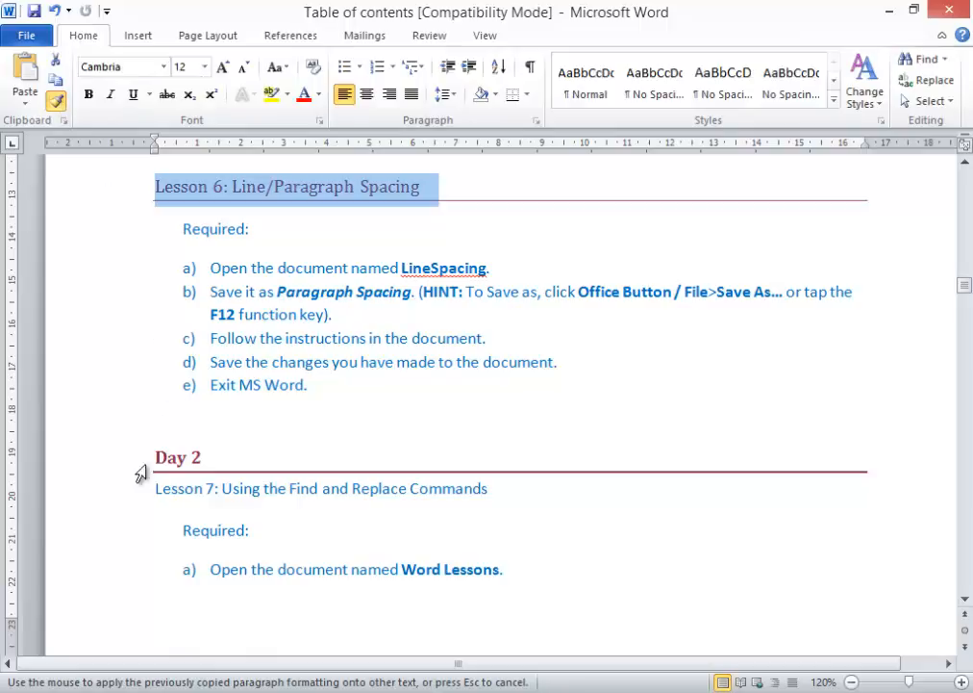
click(128, 500)
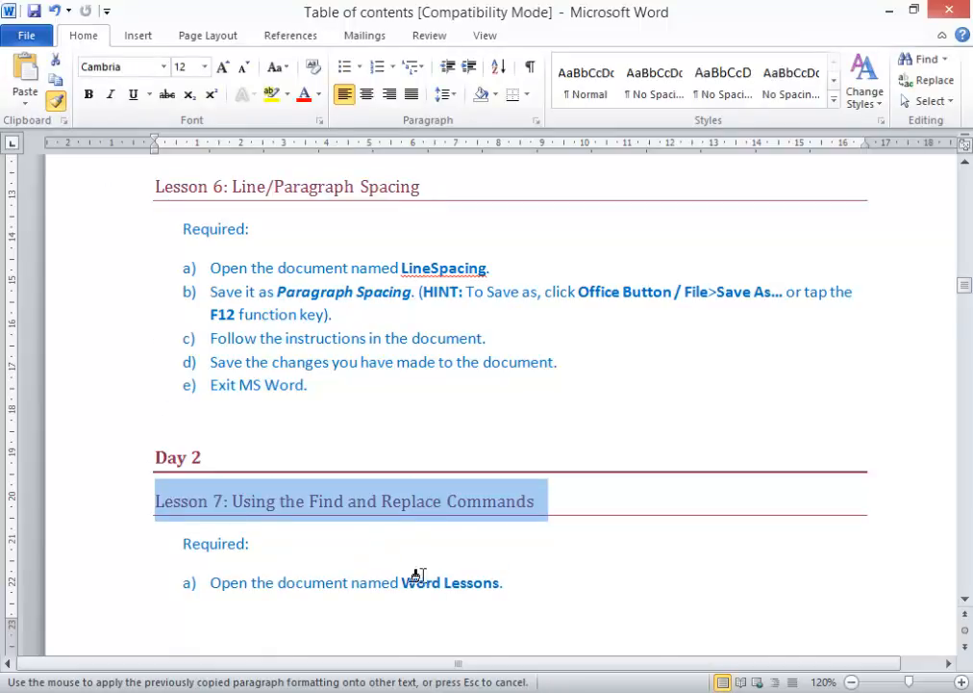
scroll(420, 577, down, 7)
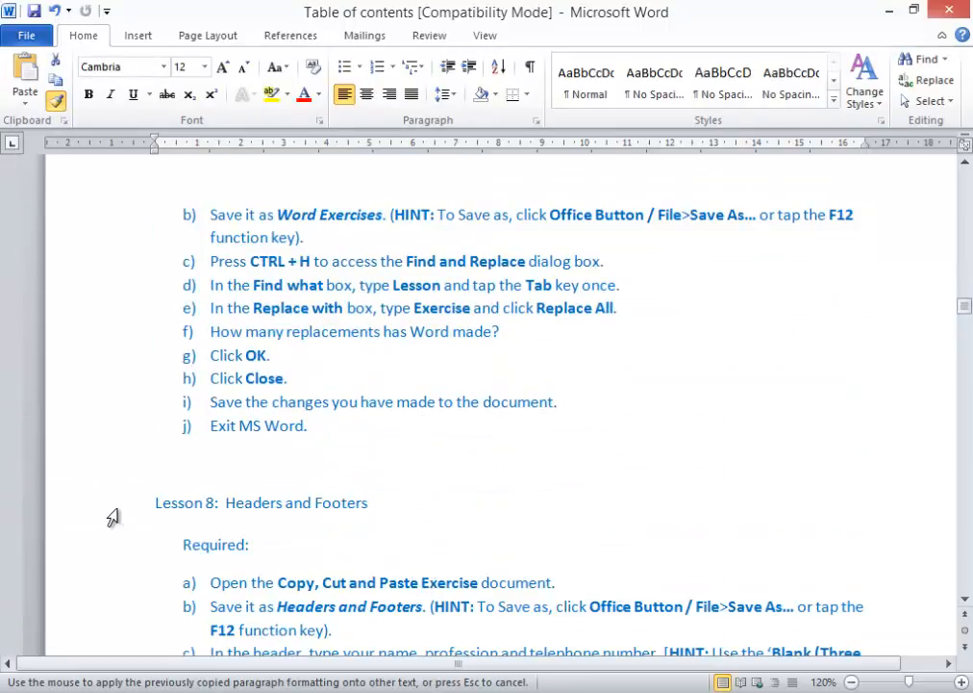
click(140, 510)
scroll(376, 539, down, 11)
scroll(384, 548, down, 20)
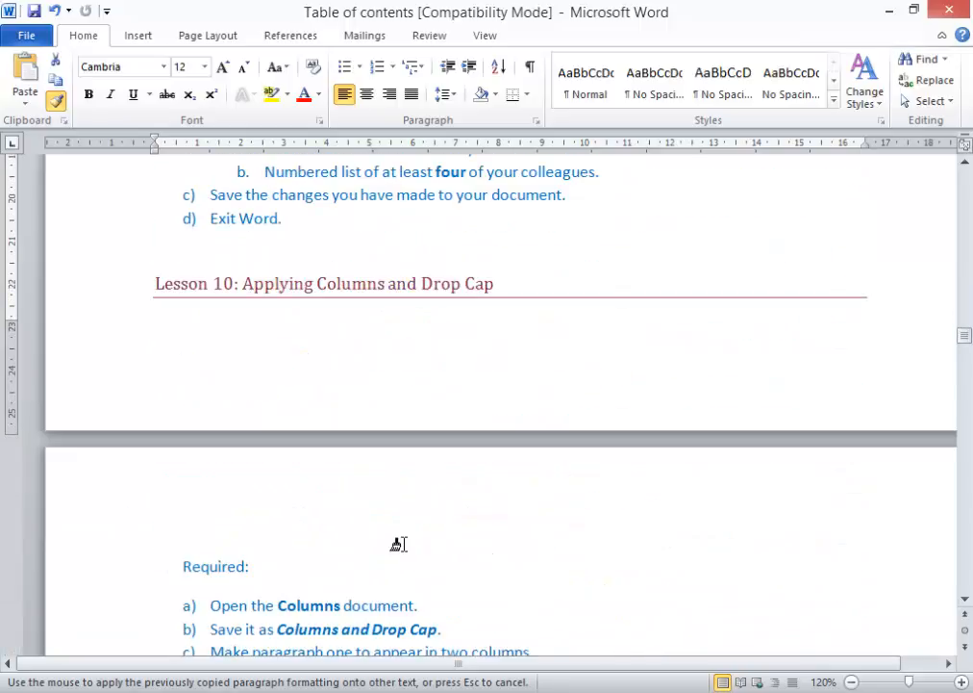
click(134, 413)
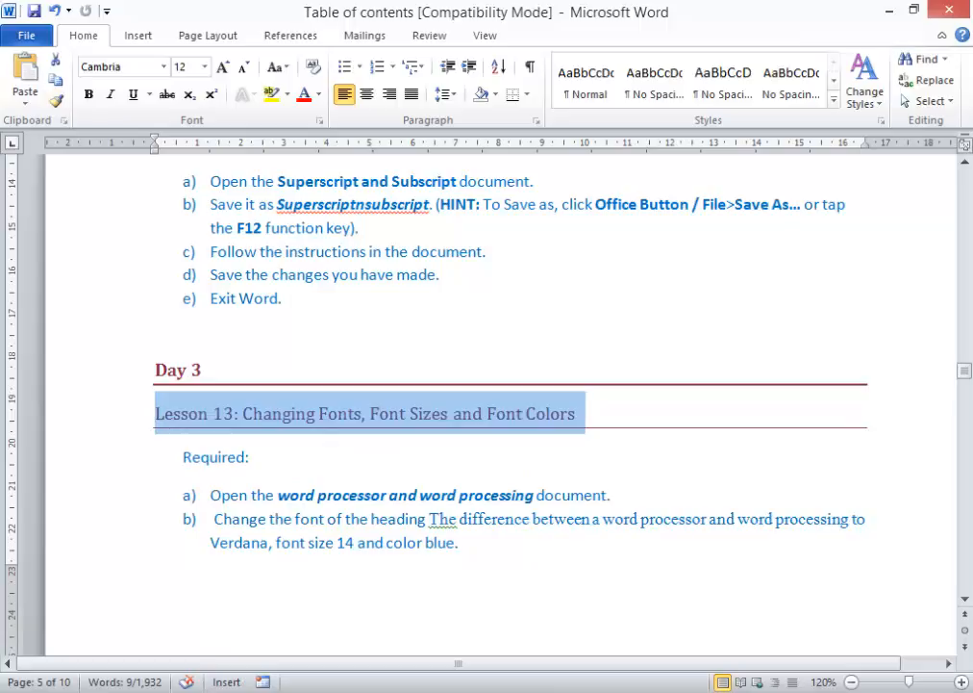
drag(963, 372, 967, 188)
- Update the entire Table of Contents so Lessons 7, 8 and 13 appear with page numbers
click(342, 363)
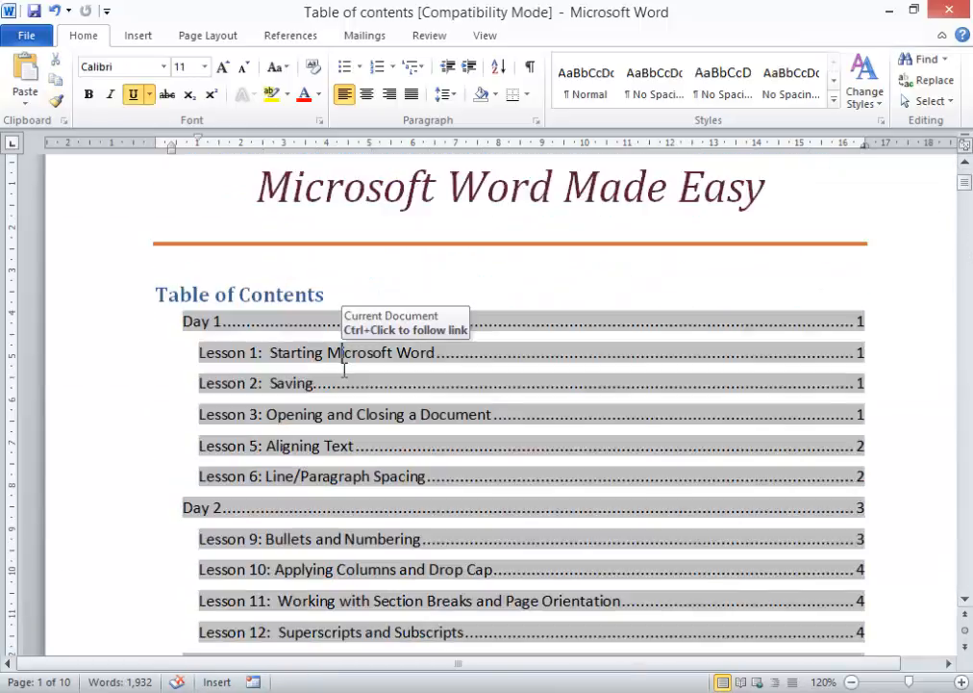
right_click(343, 372)
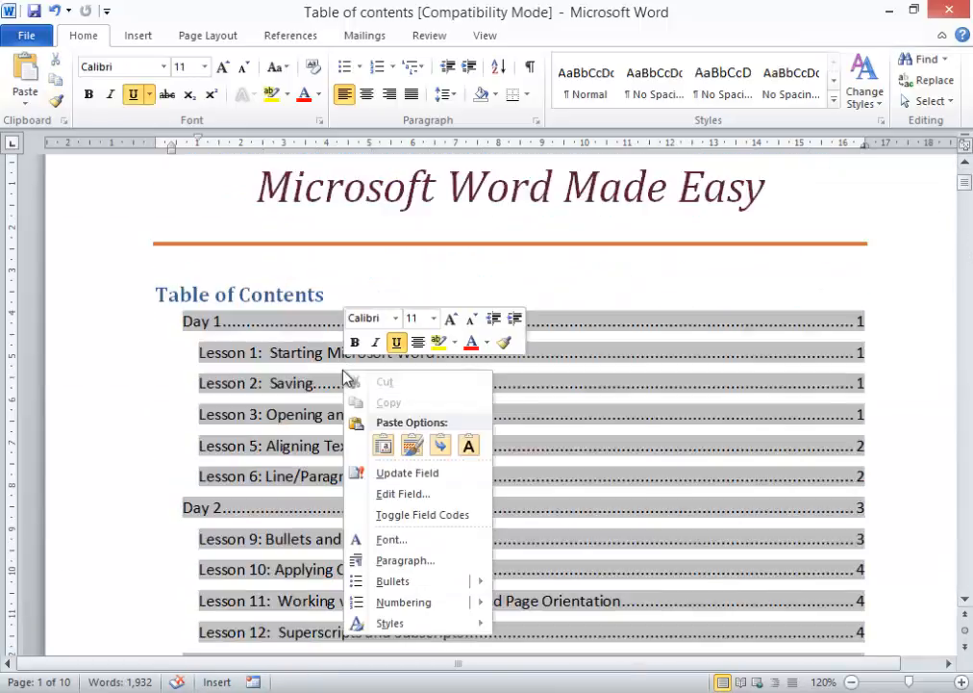
click(393, 474)
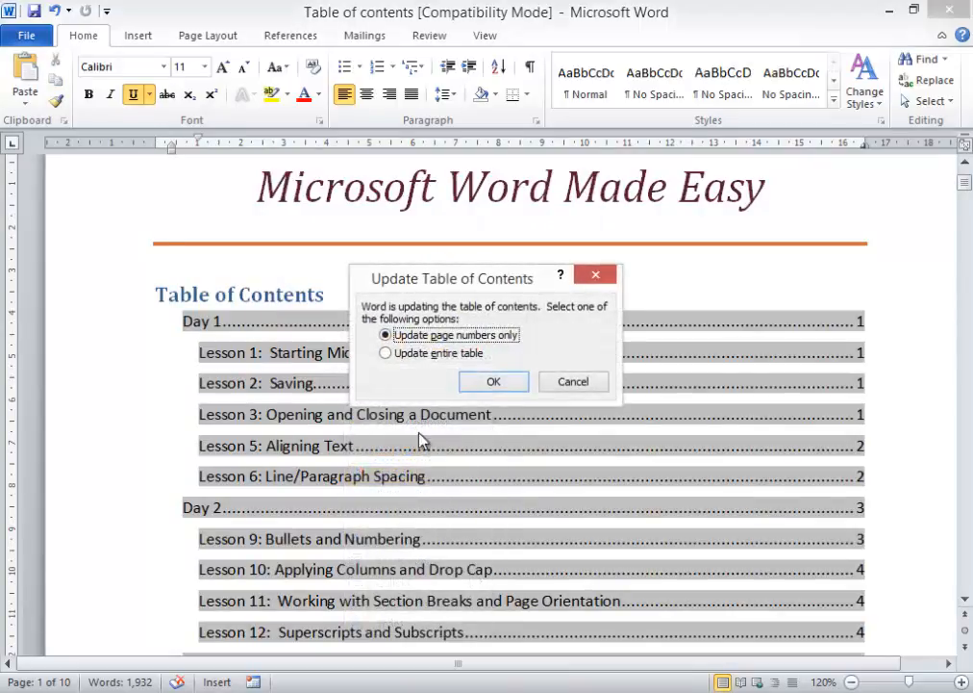
click(435, 356)
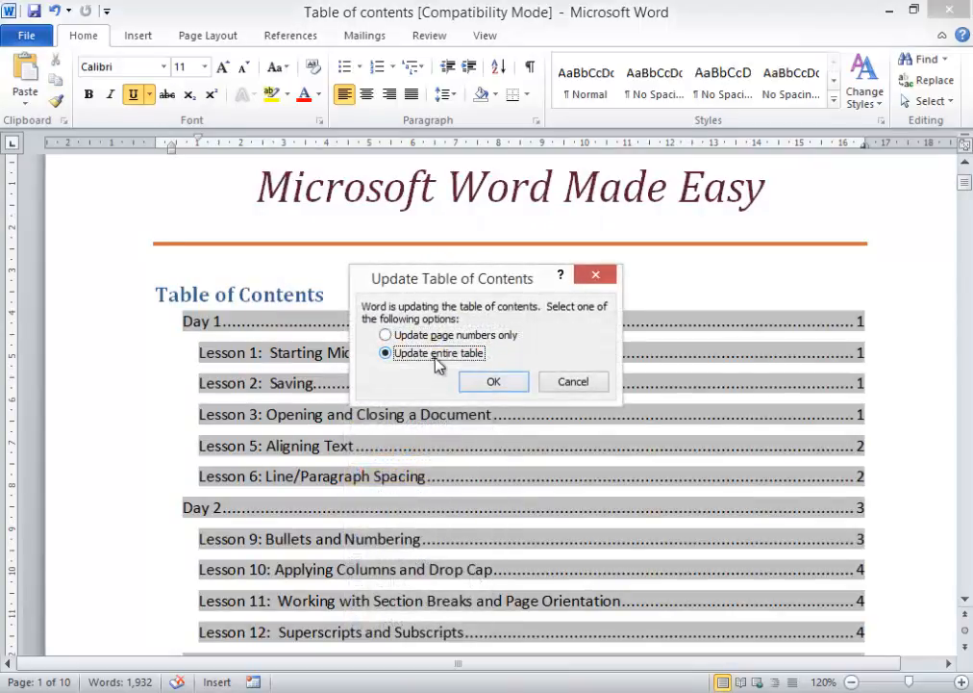
click(492, 385)
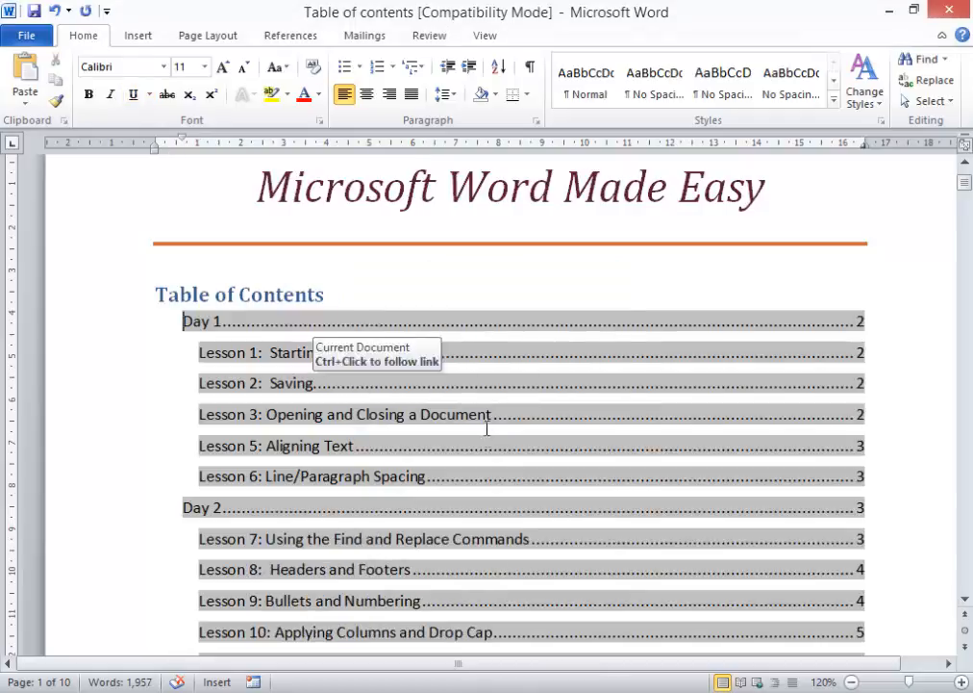
scroll(487, 428, down, 1)
scroll(288, 393, down, 1)
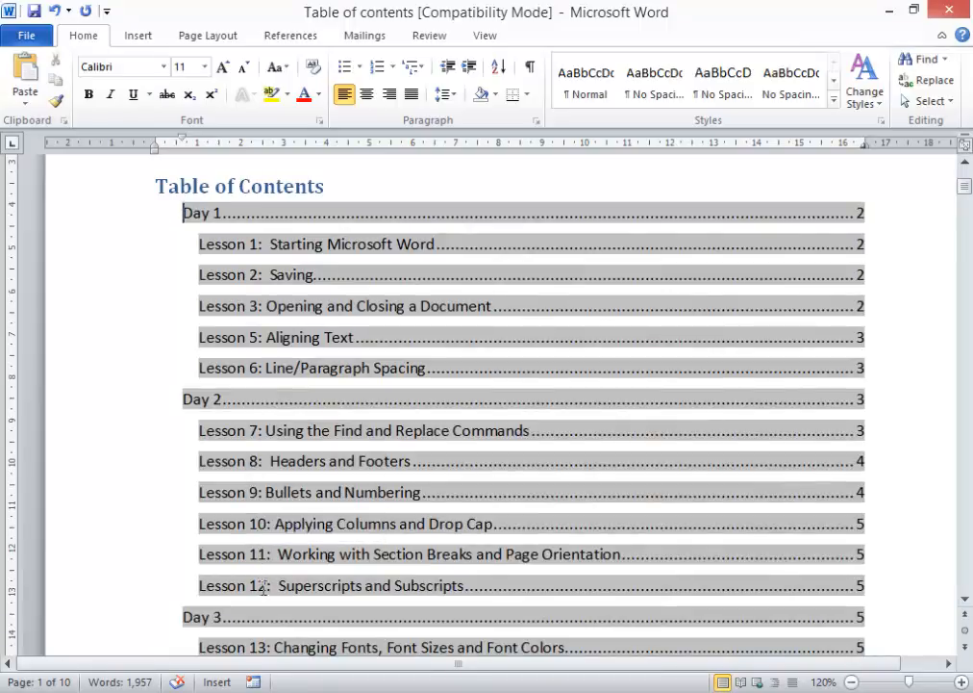
scroll(274, 603, down, 5)
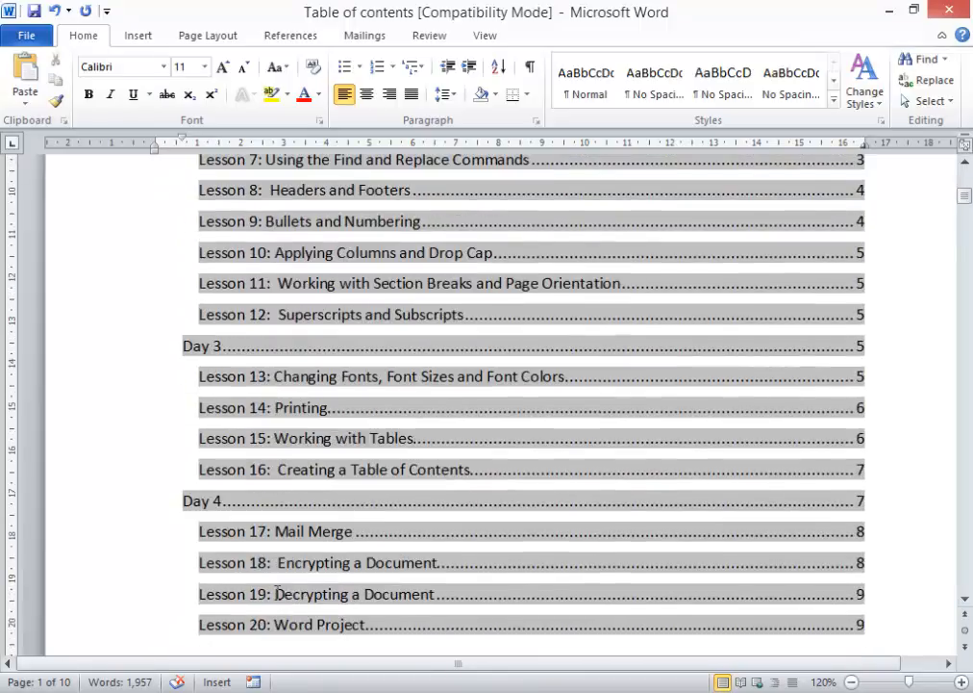
scroll(287, 596, down, 8)
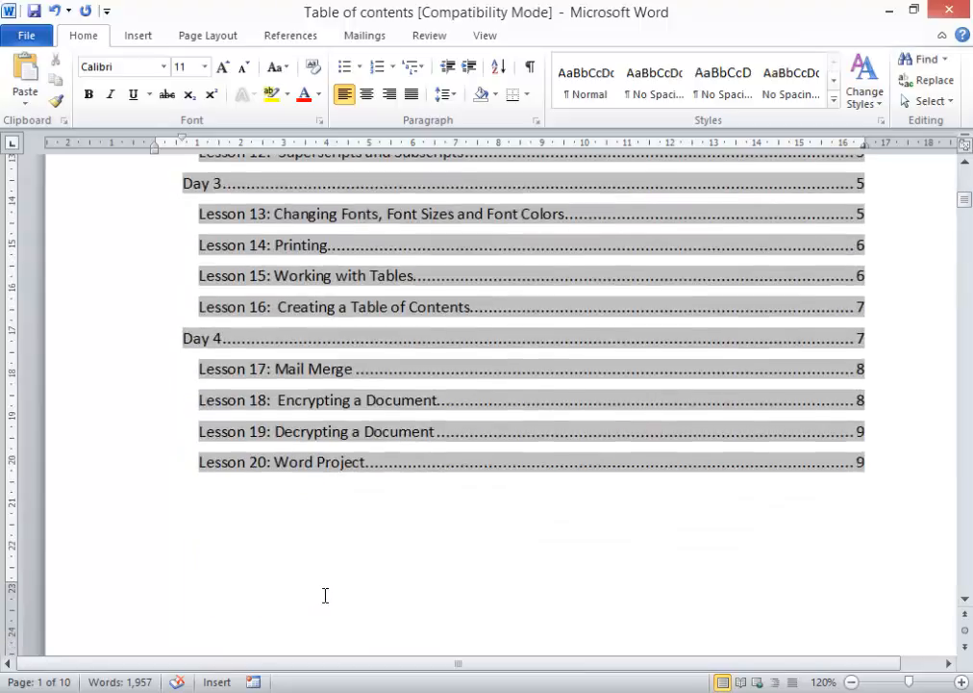
scroll(553, 484, up, 12)
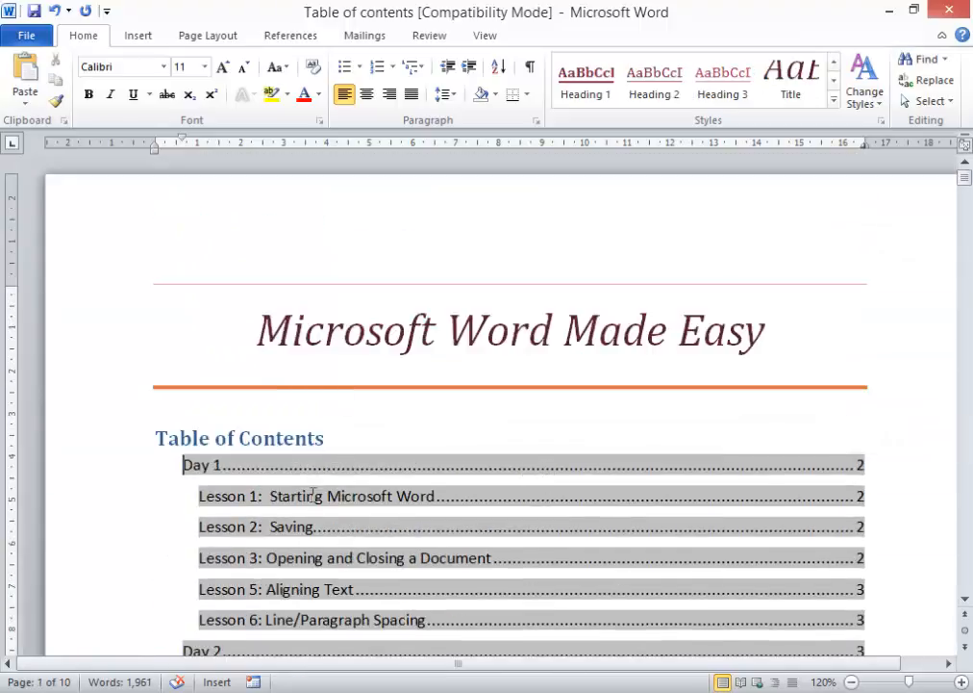
- Try the Elegant style set, then switch the document to the Modern style set
click(449, 392)
click(866, 96)
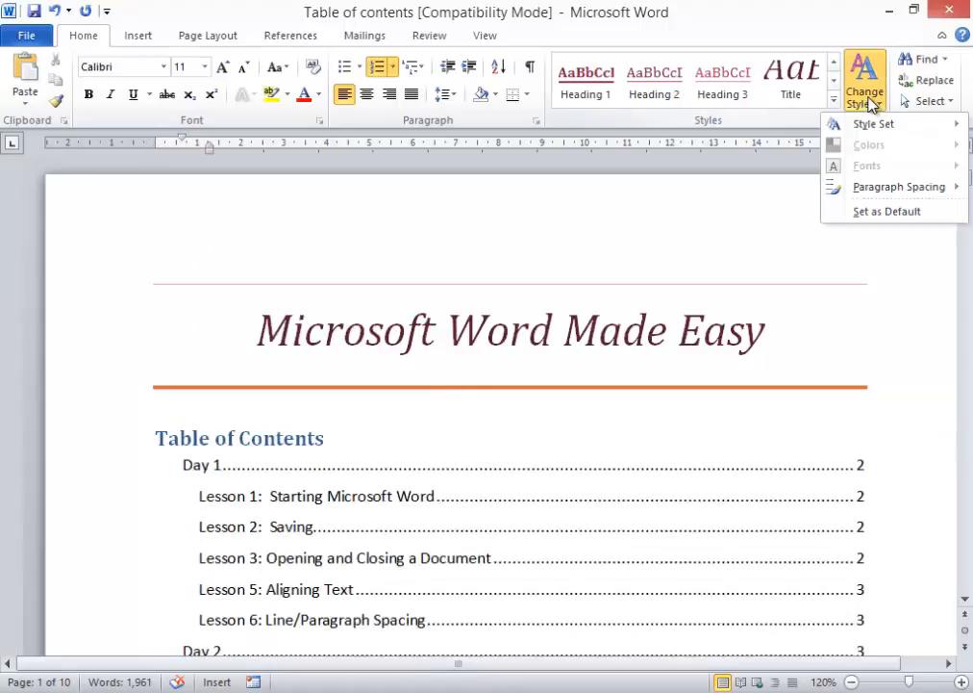
mouse_move(871, 127)
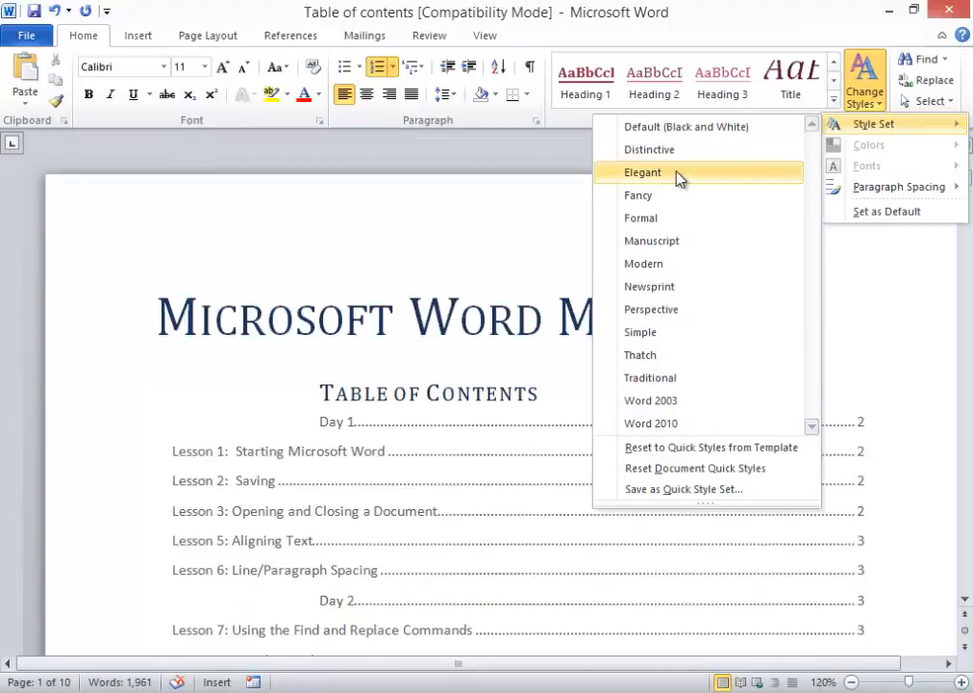
click(678, 175)
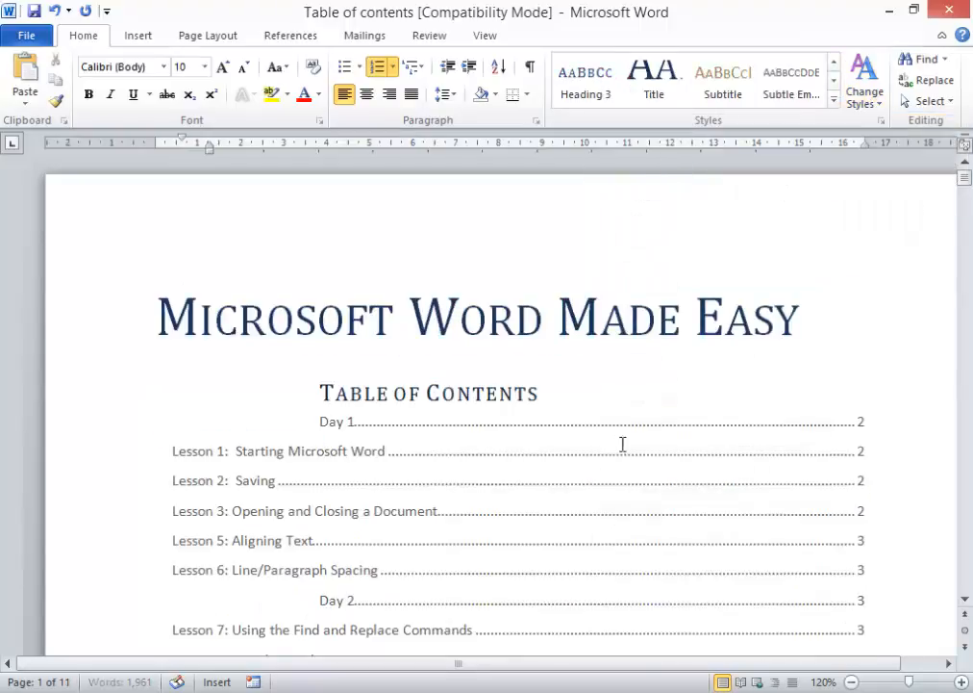
click(496, 486)
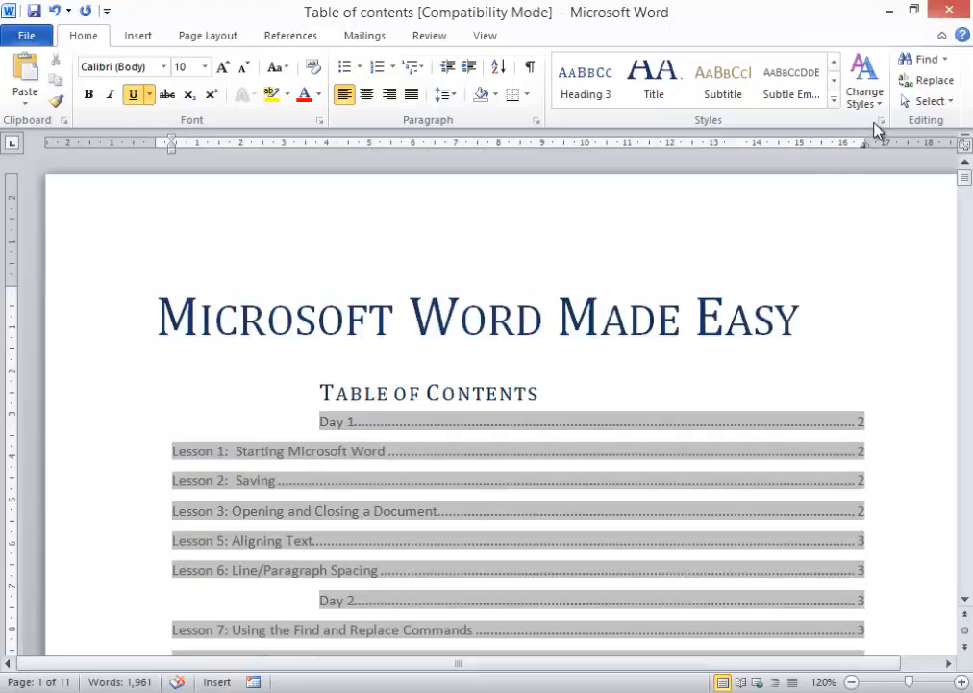
click(868, 97)
mouse_move(863, 122)
click(652, 265)
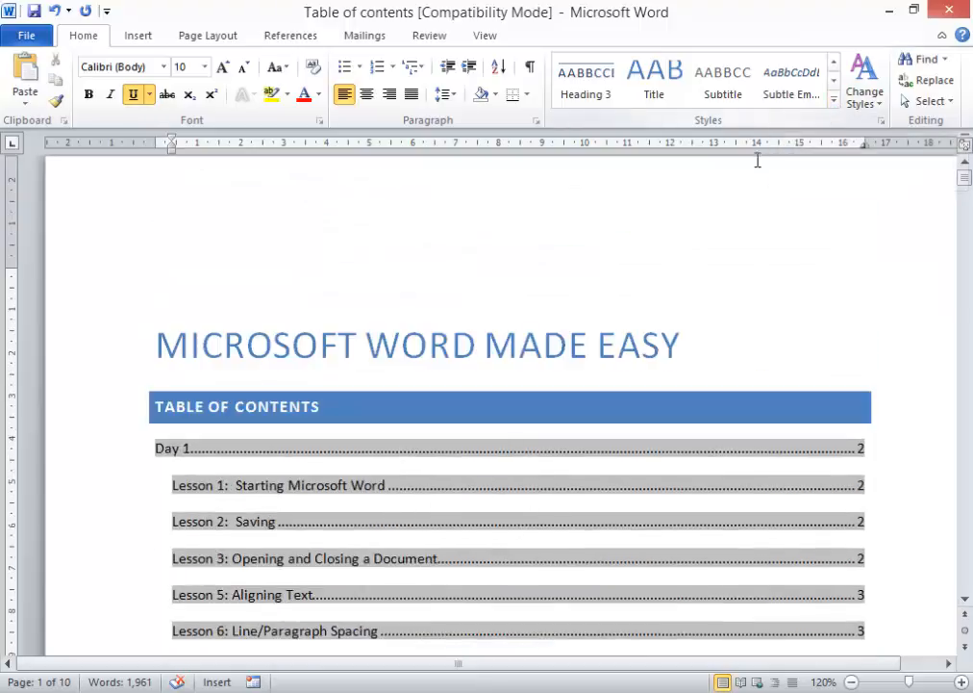
click(834, 102)
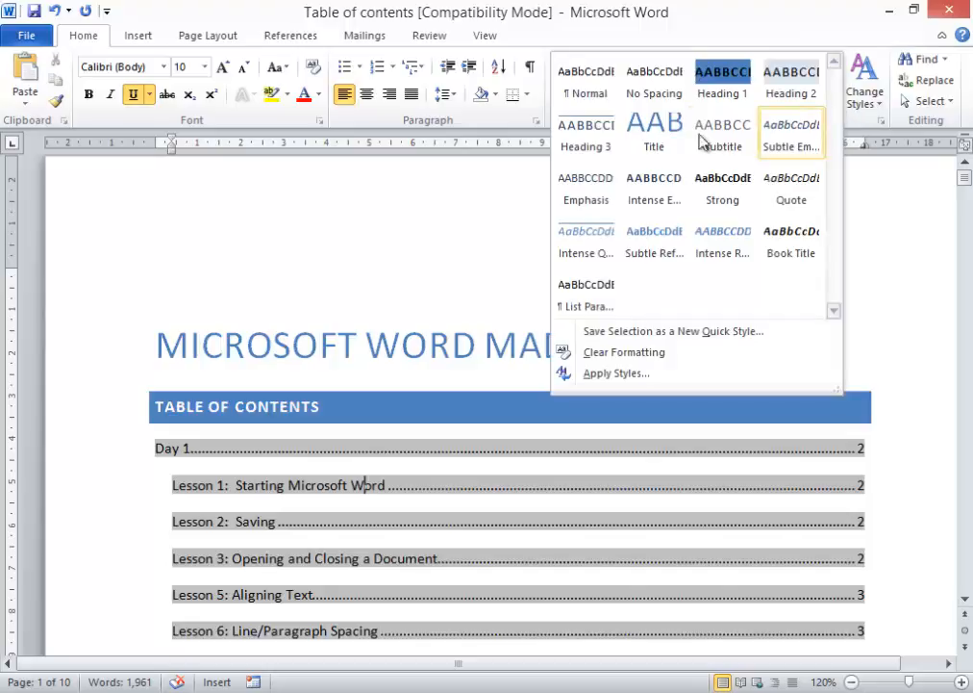
- Modify the Normal style to use Book Antiqua at 11 pt
right_click(592, 93)
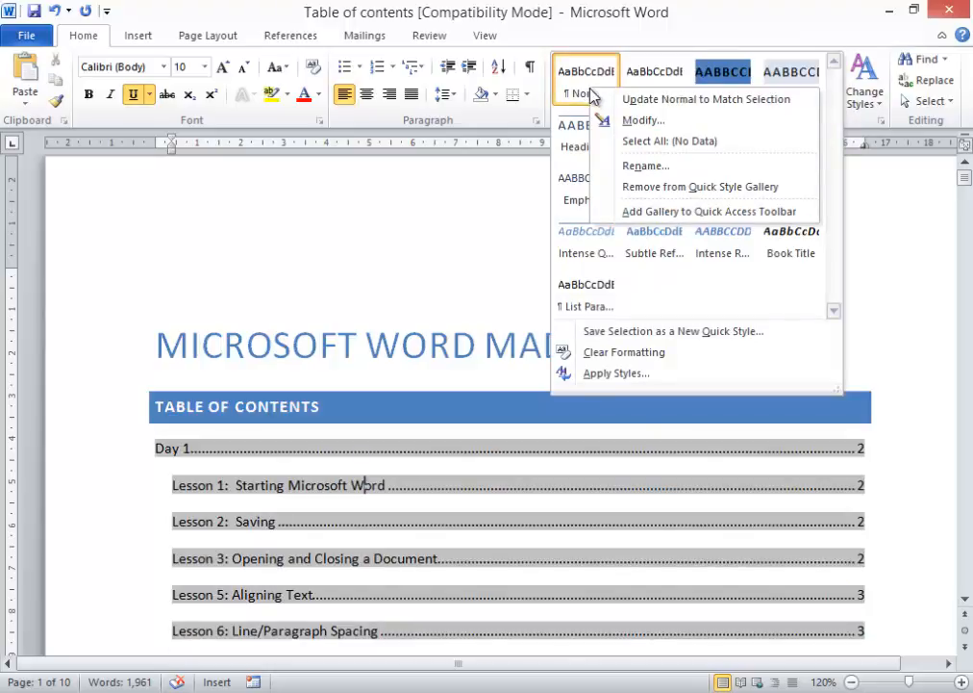
click(639, 122)
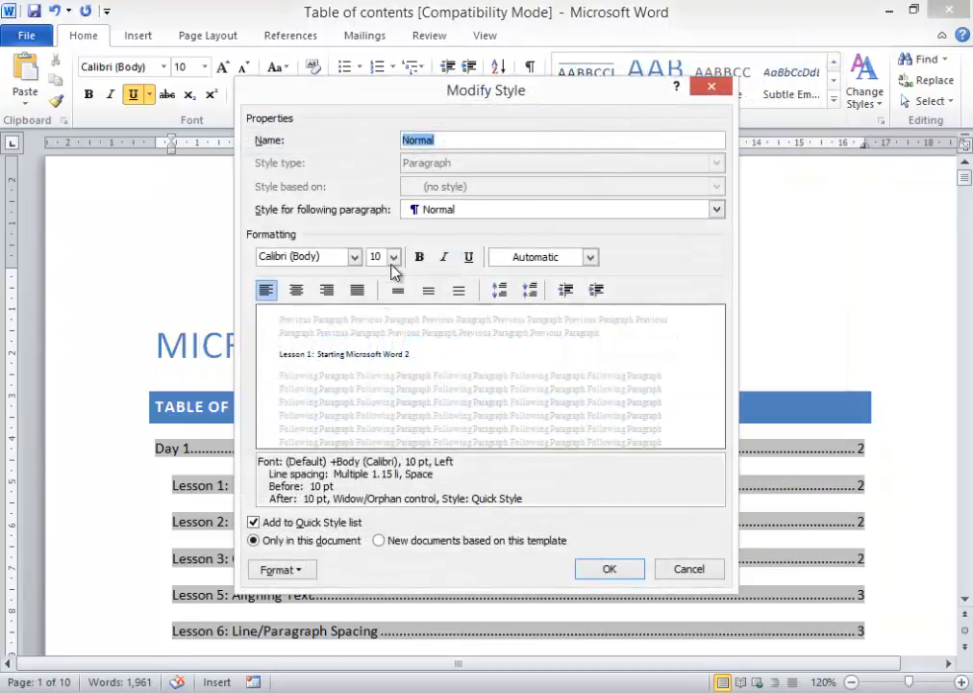
click(355, 256)
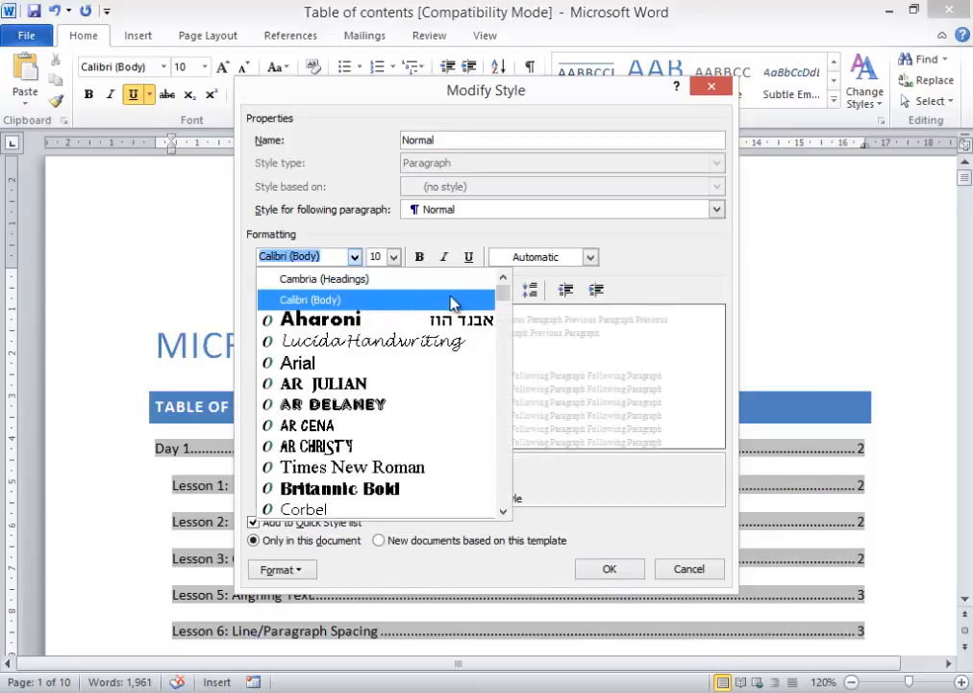
drag(511, 306, 505, 334)
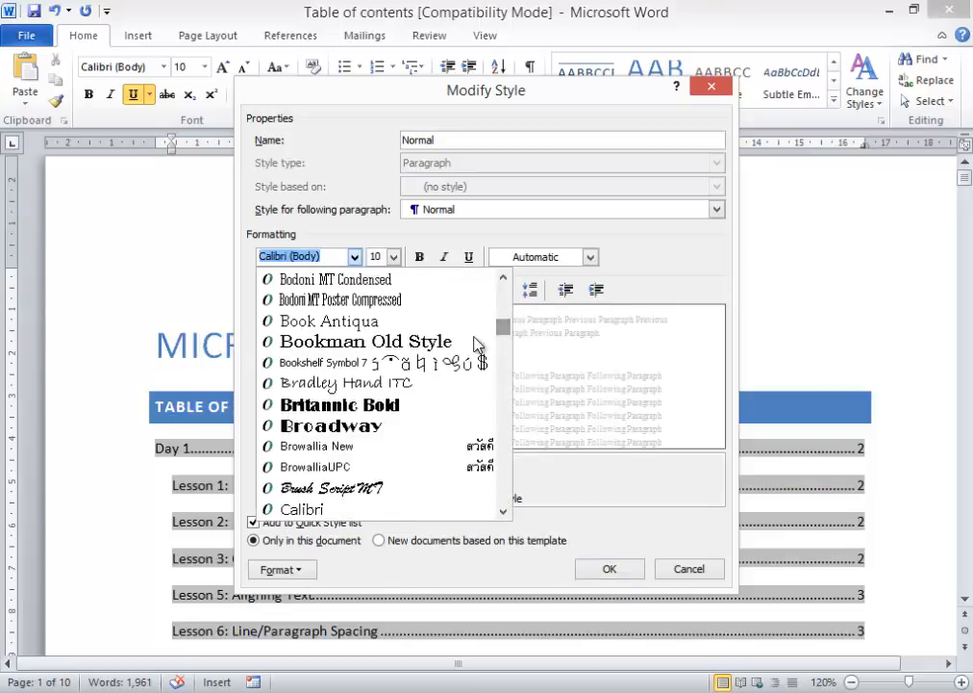
click(352, 327)
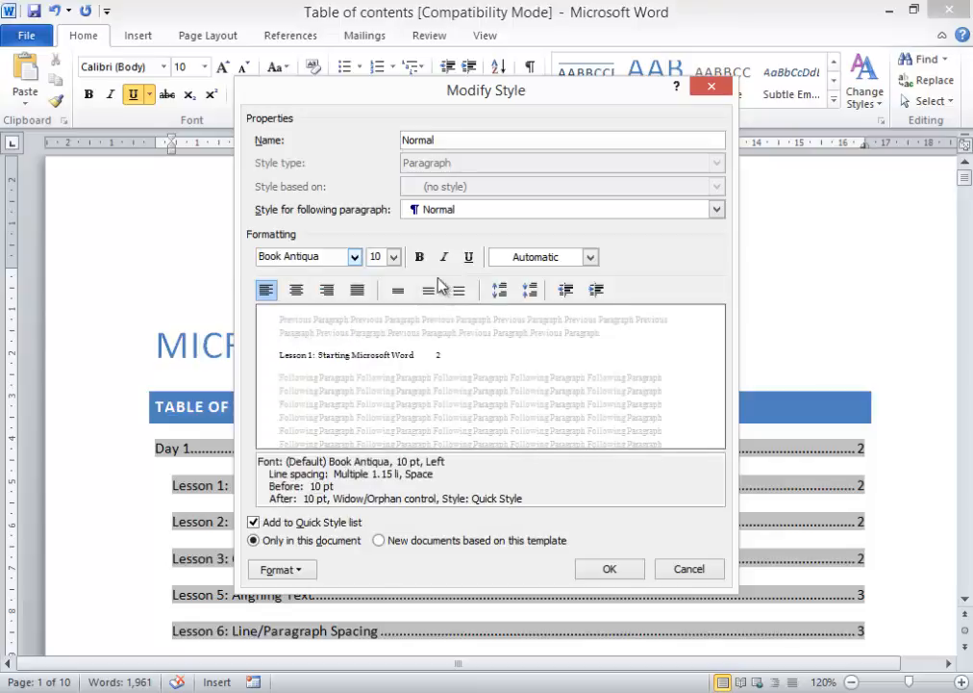
click(394, 257)
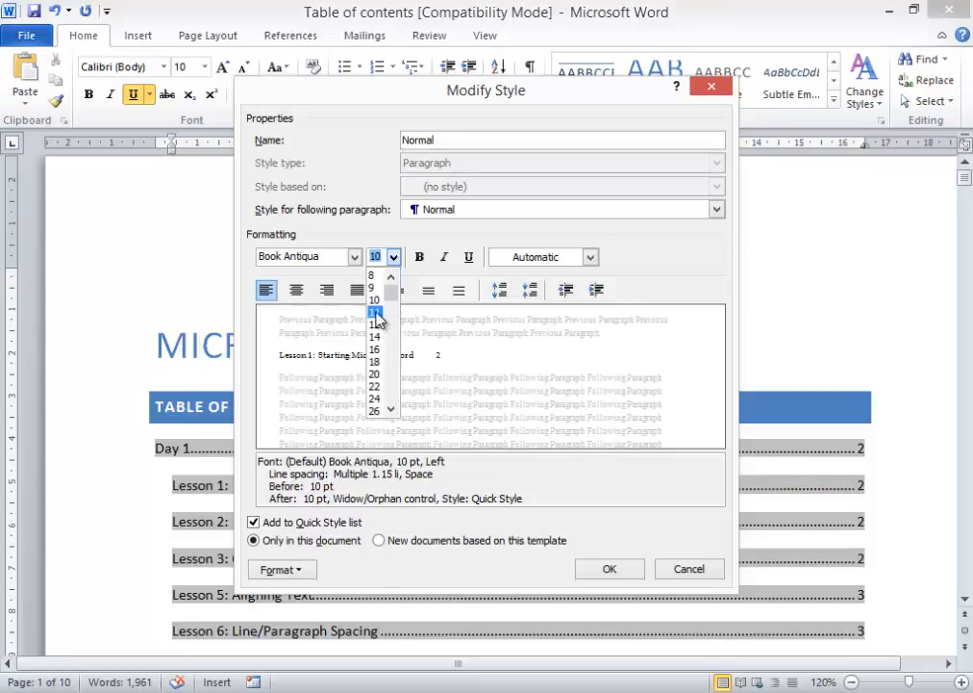
click(375, 313)
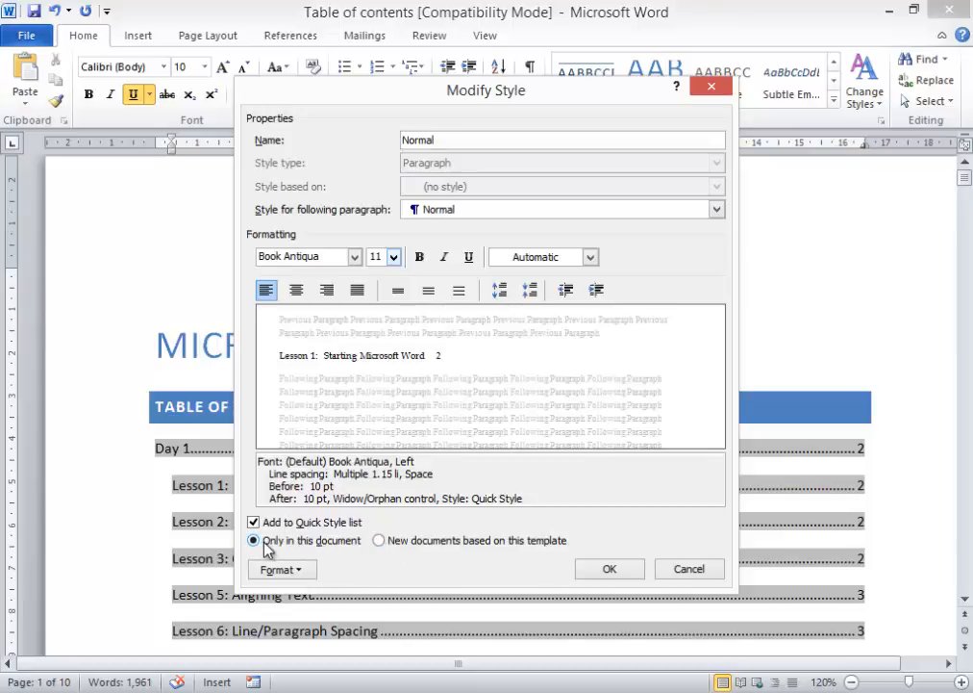
click(617, 571)
- Scroll through the document to review the new Book Antiqua body text
scroll(512, 474, down, 10)
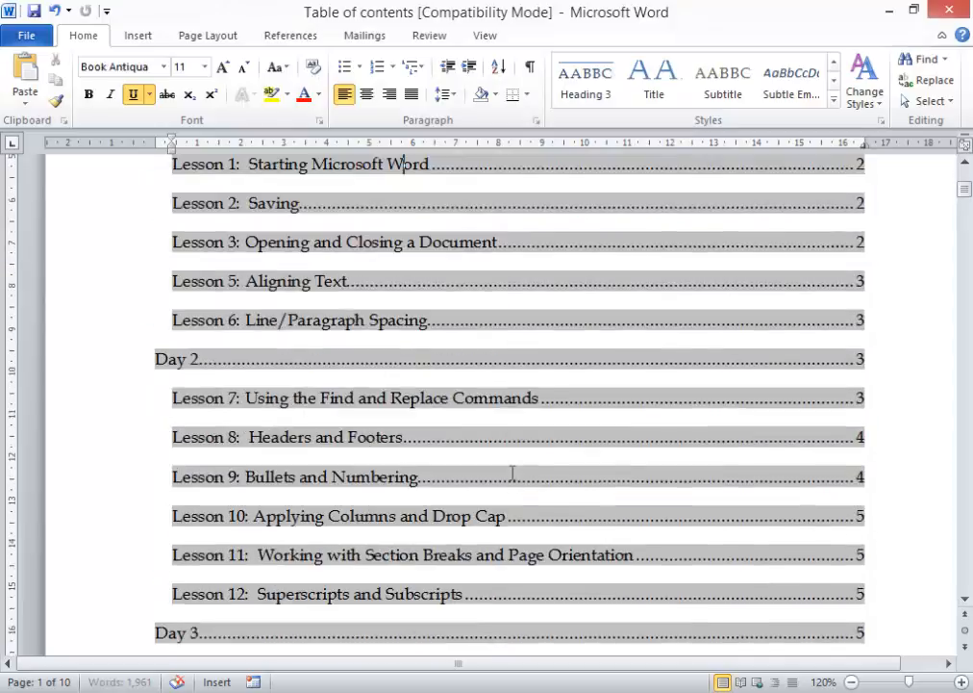
scroll(523, 478, down, 15)
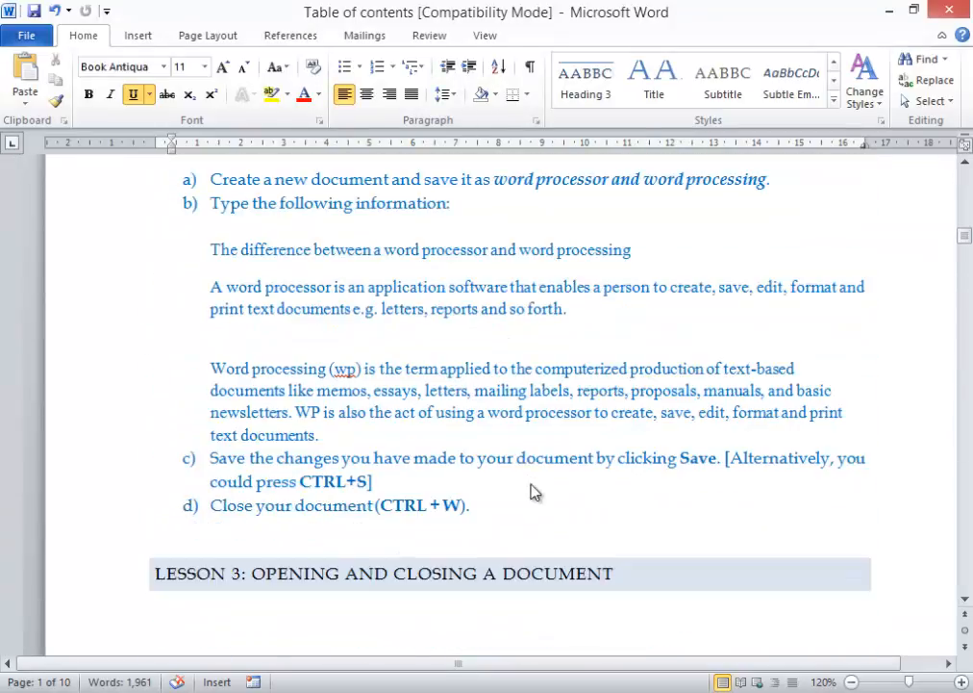
scroll(532, 483, down, 20)
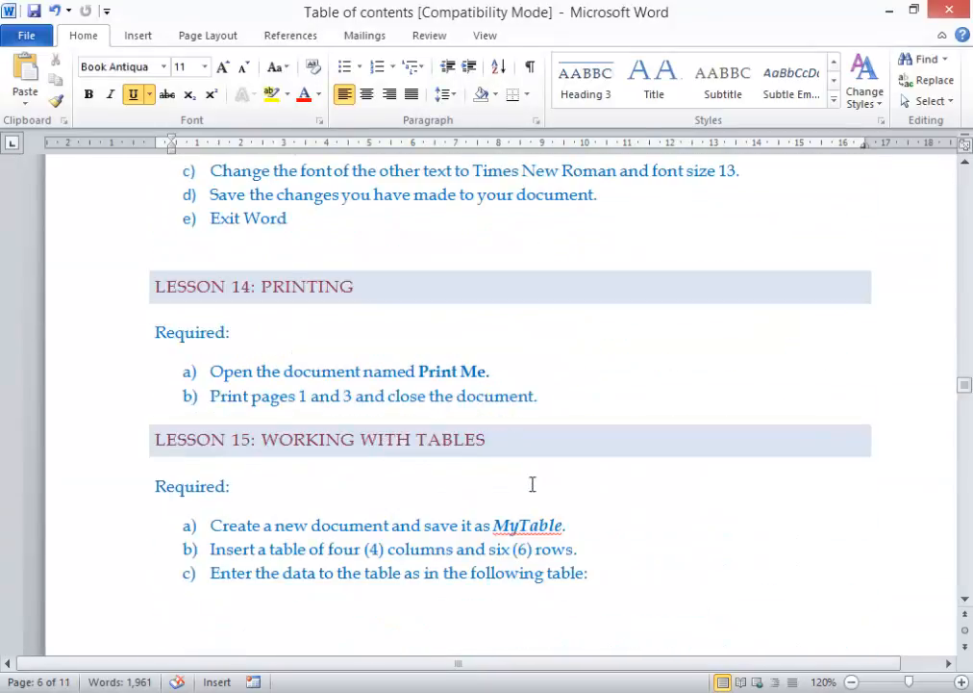
scroll(532, 483, up, 15)
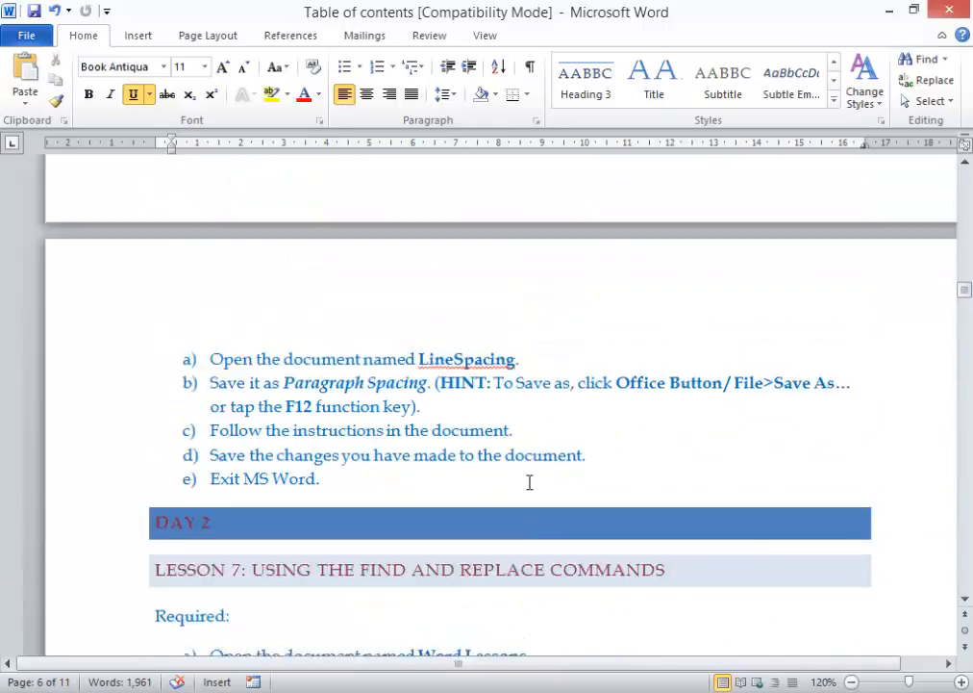
scroll(528, 482, up, 20)
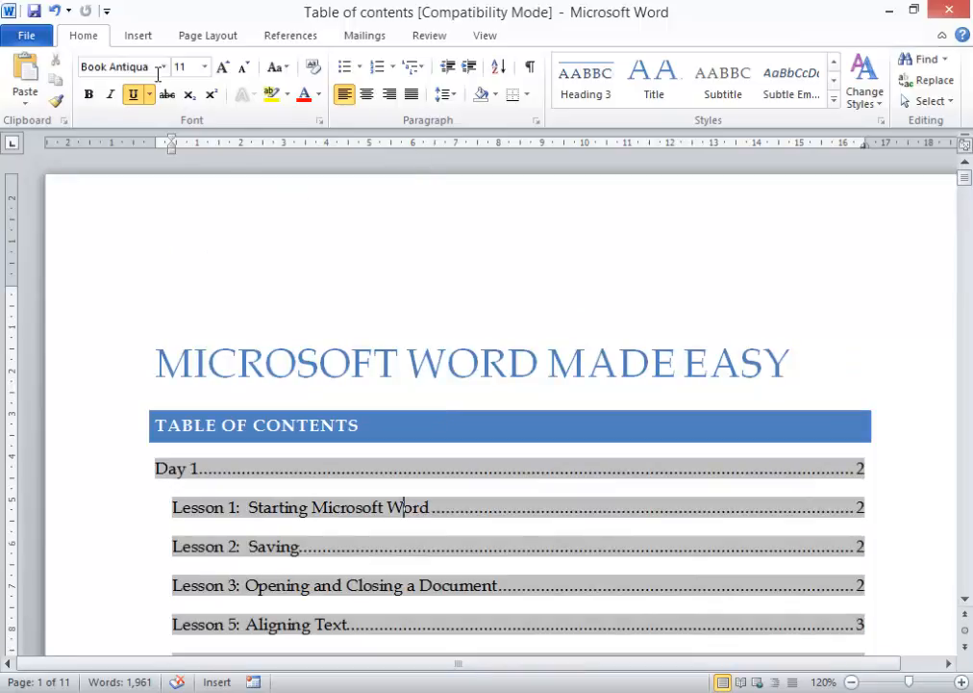
click(142, 36)
- Set the page number format to lowercase roman numerals (i, ii, iii)
click(589, 101)
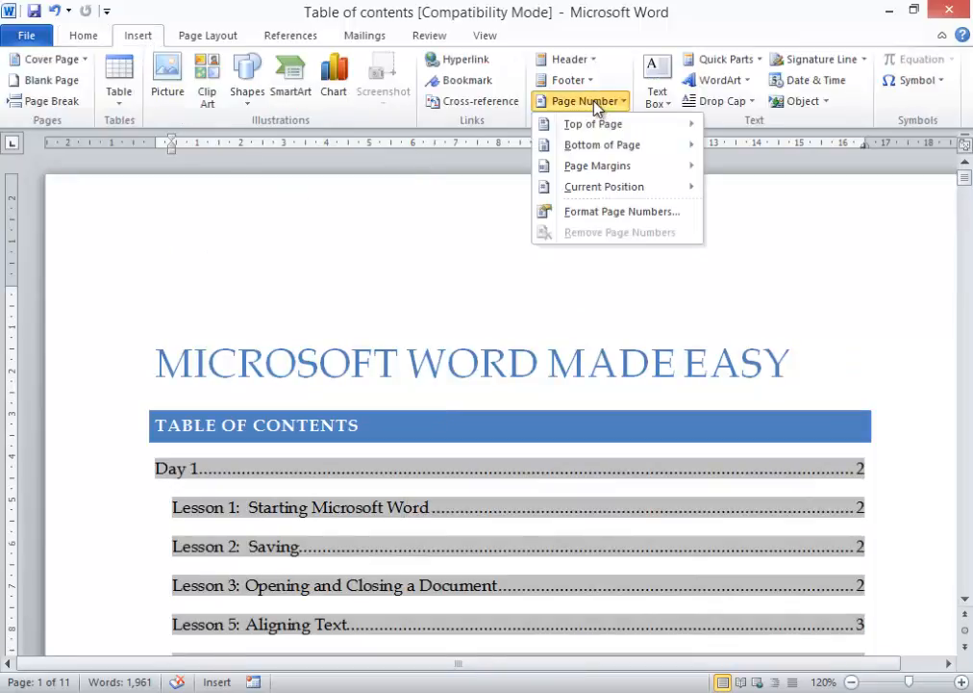
mouse_move(605, 165)
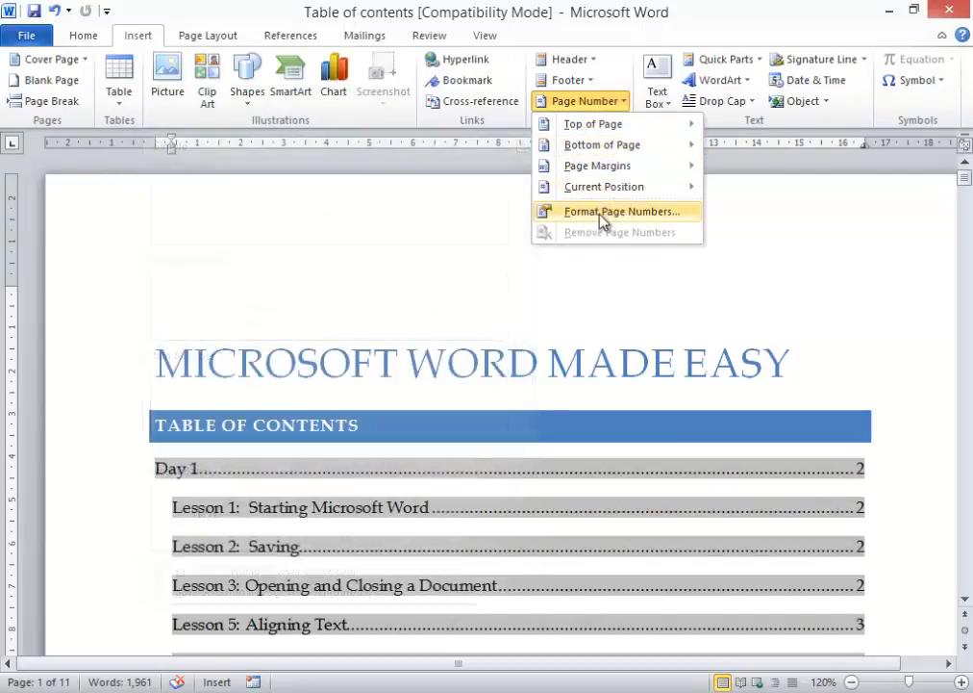
click(601, 217)
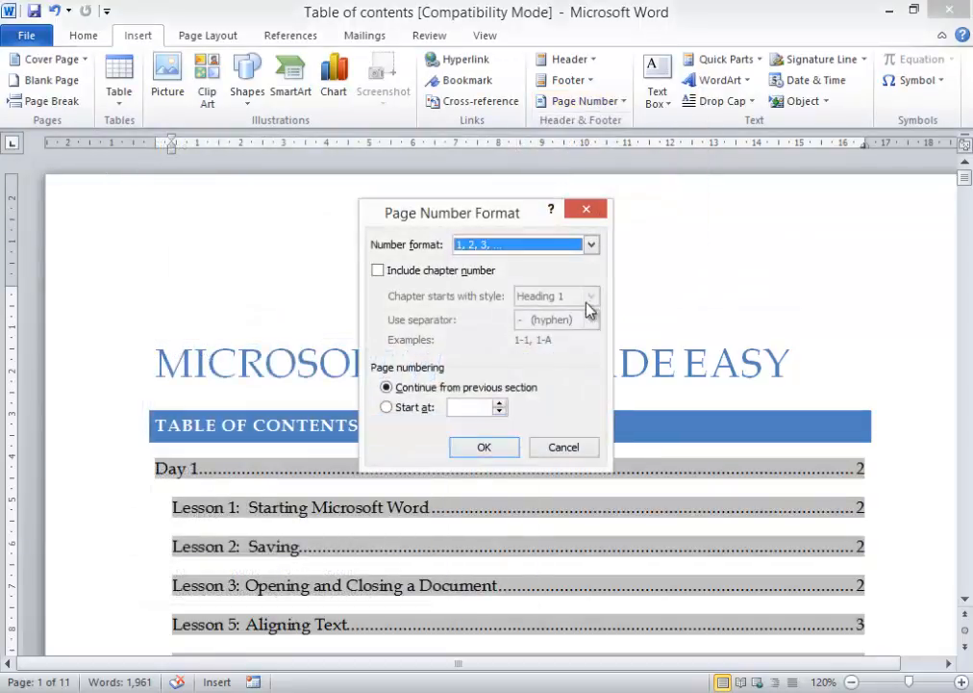
click(529, 246)
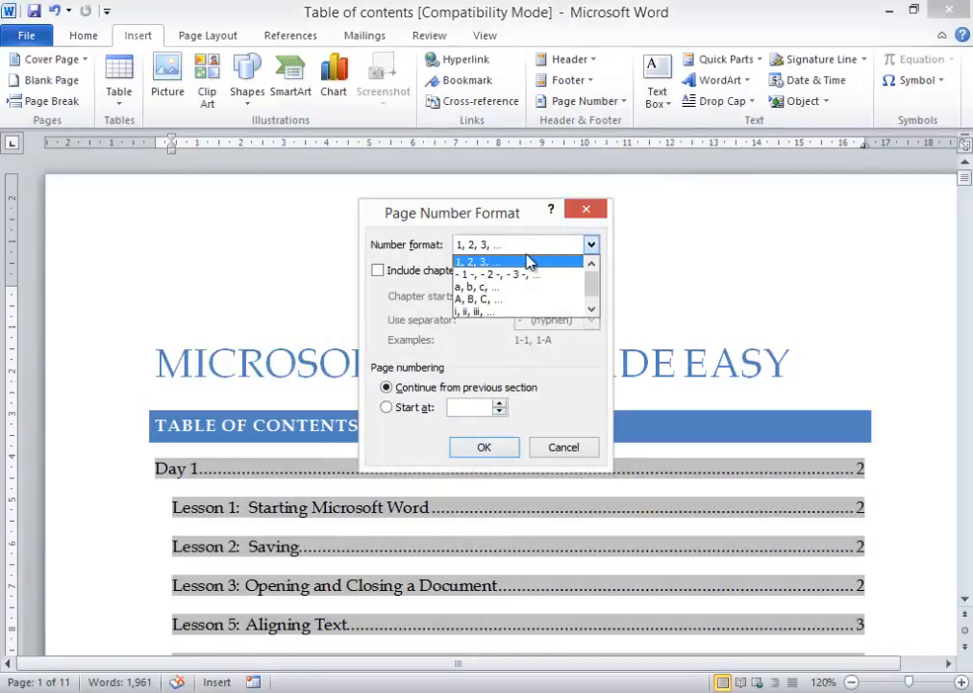
click(490, 313)
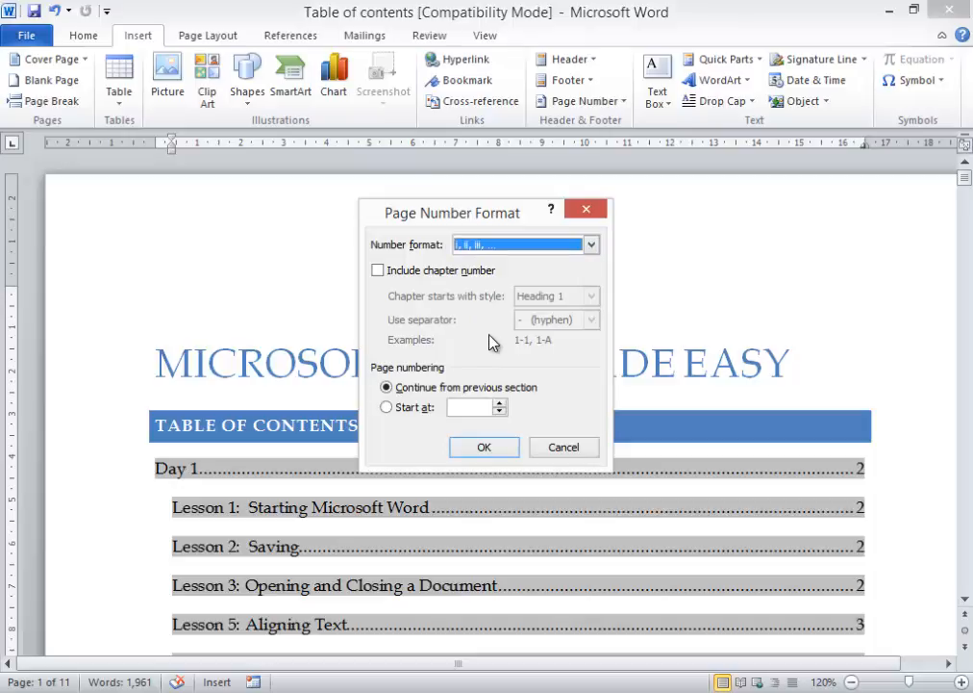
click(484, 444)
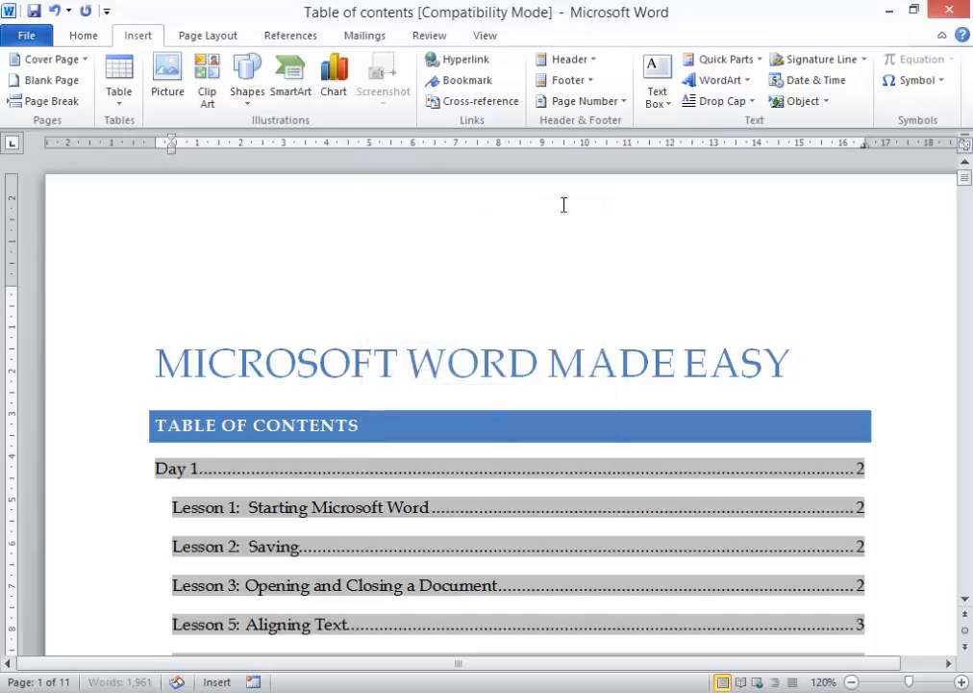
click(599, 106)
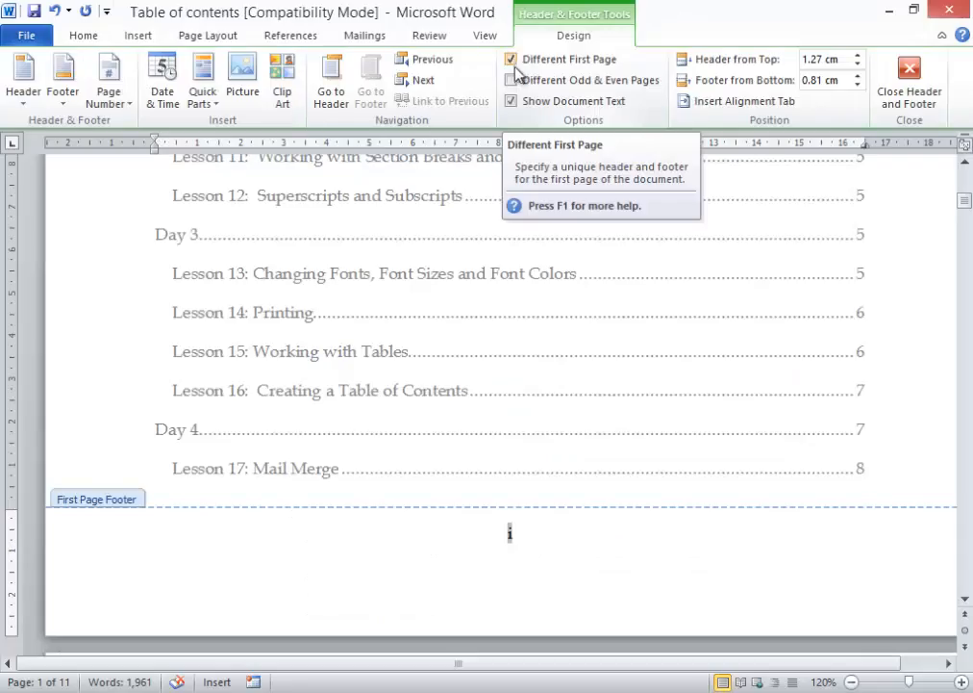
- Clear Different First Page, add a centred Plain Number 2 footer page number, and close the footer
click(511, 60)
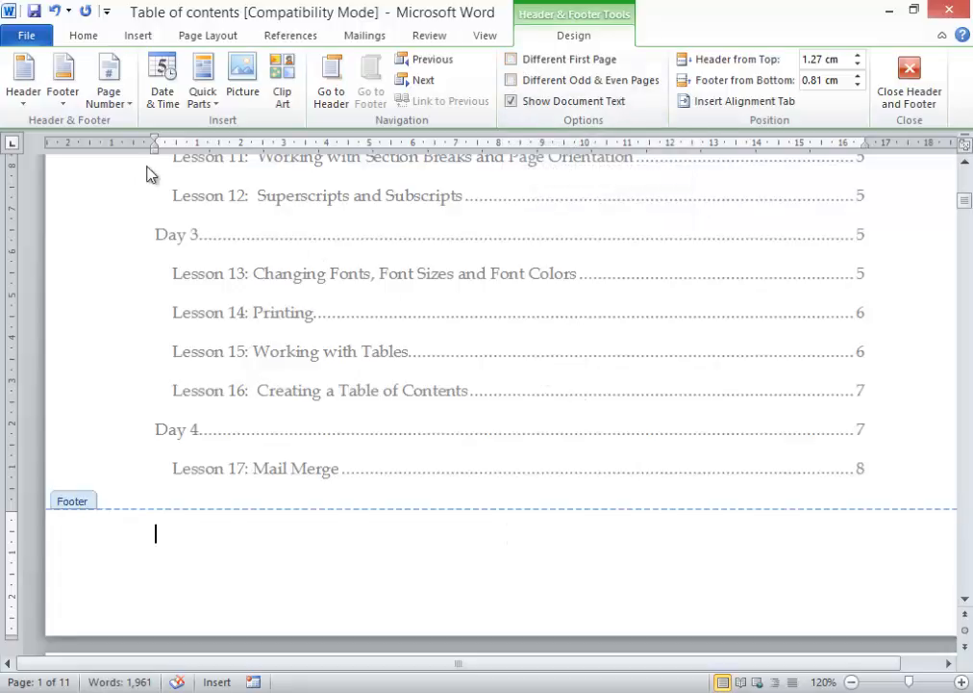
click(100, 93)
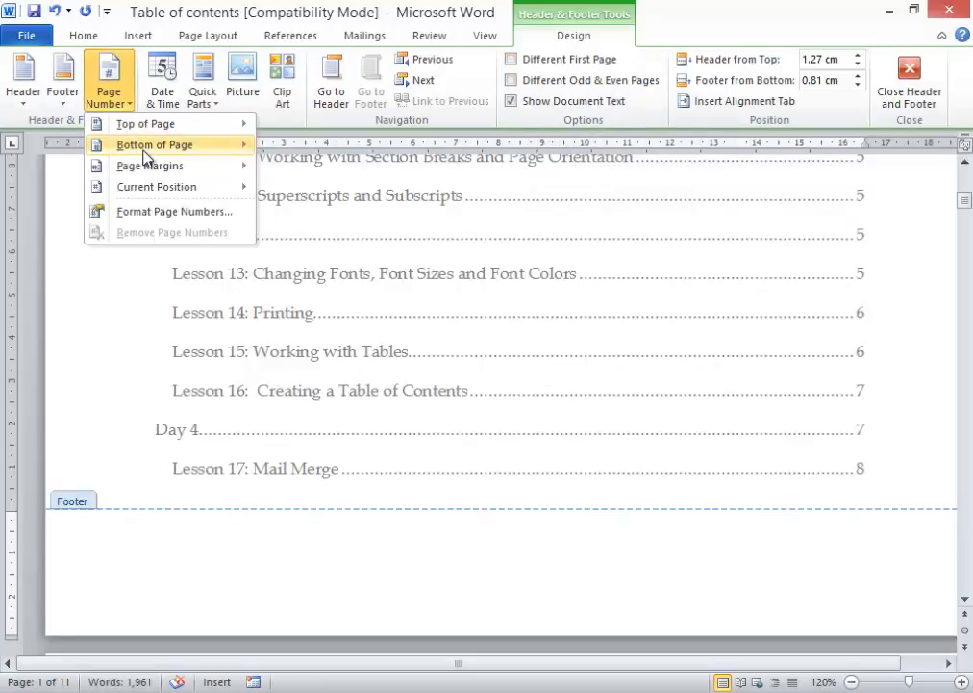
mouse_move(144, 155)
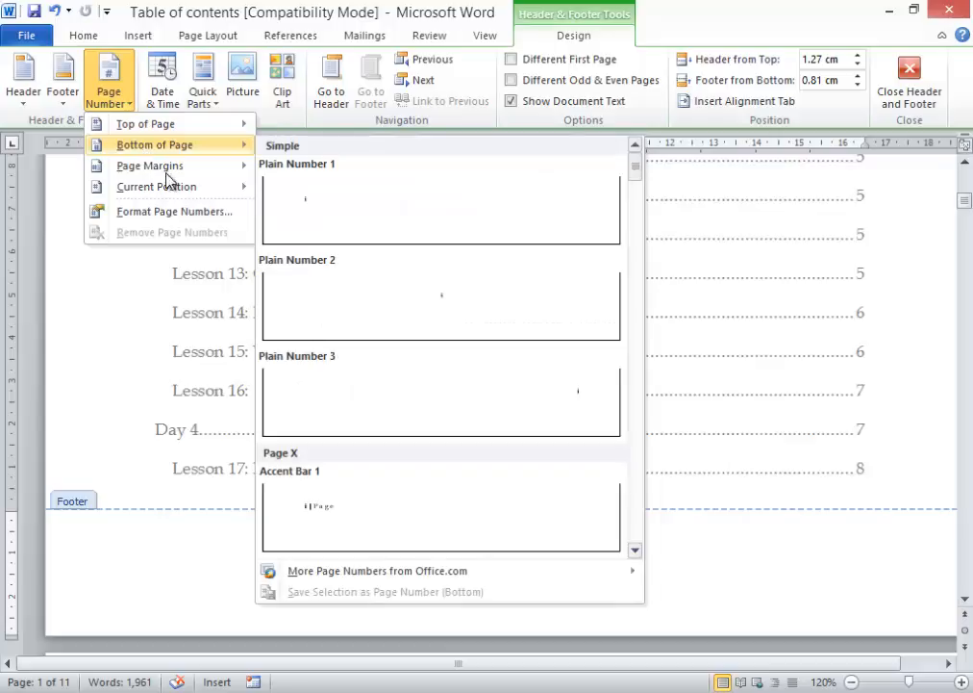
click(433, 303)
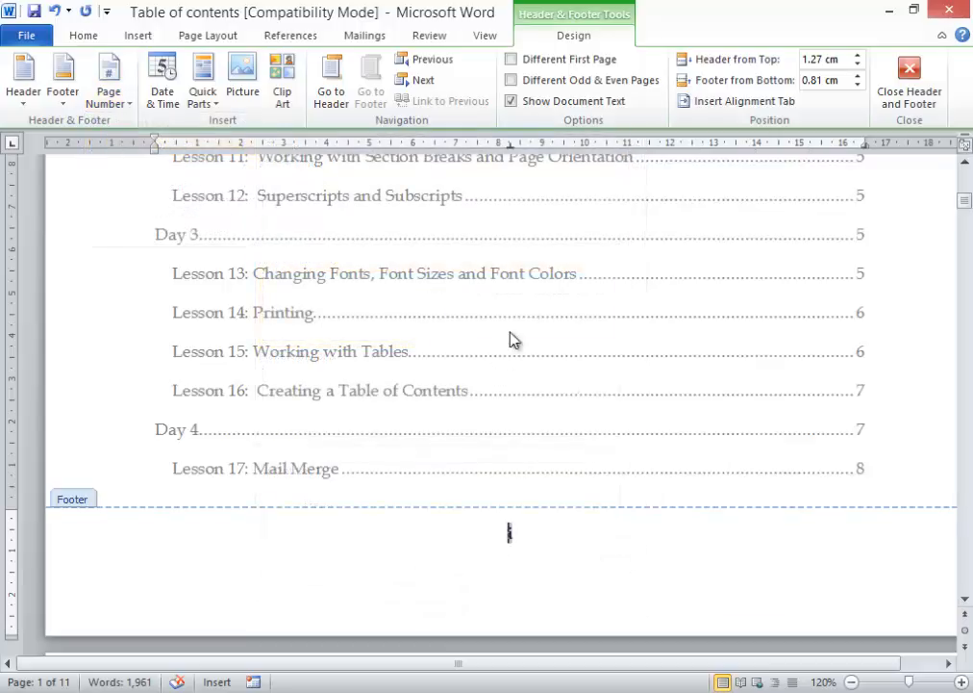
scroll(512, 338, down, 20)
scroll(580, 324, down, 20)
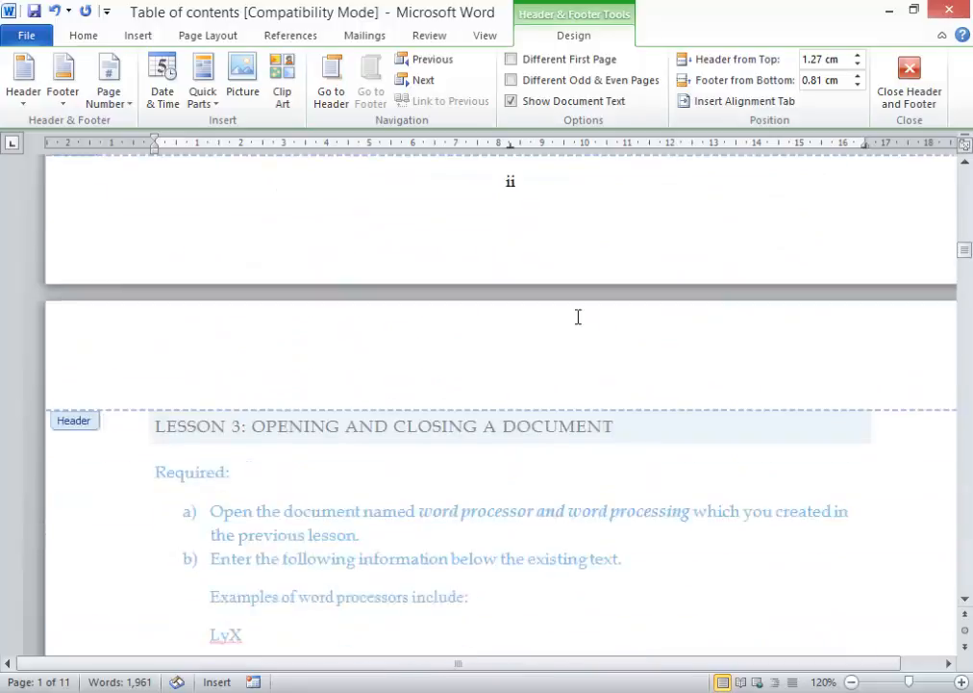
scroll(580, 324, down, 20)
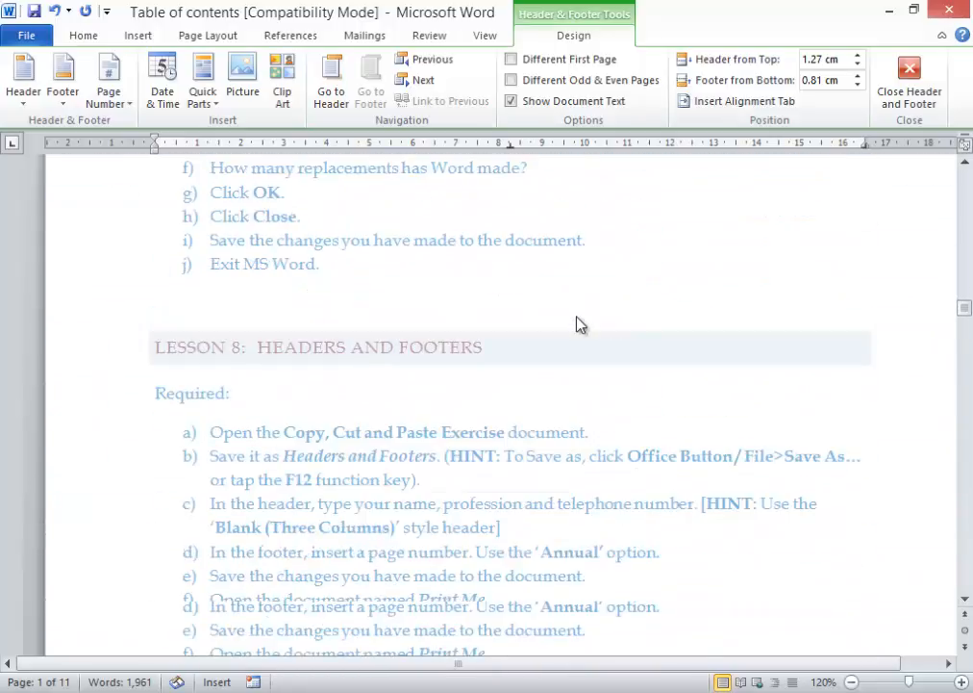
click(899, 82)
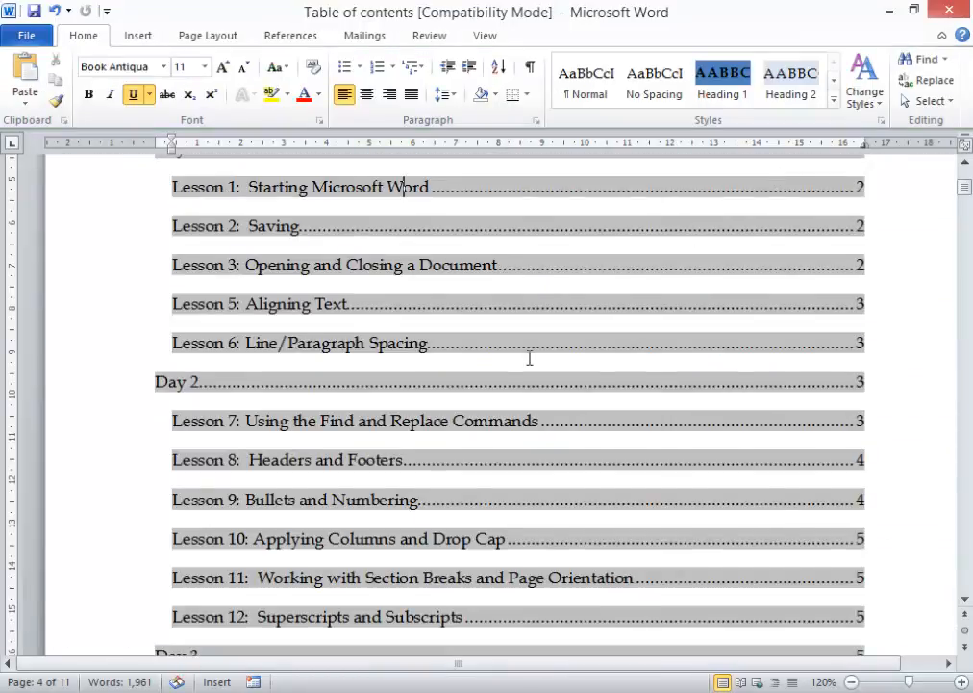
scroll(528, 354, down, 15)
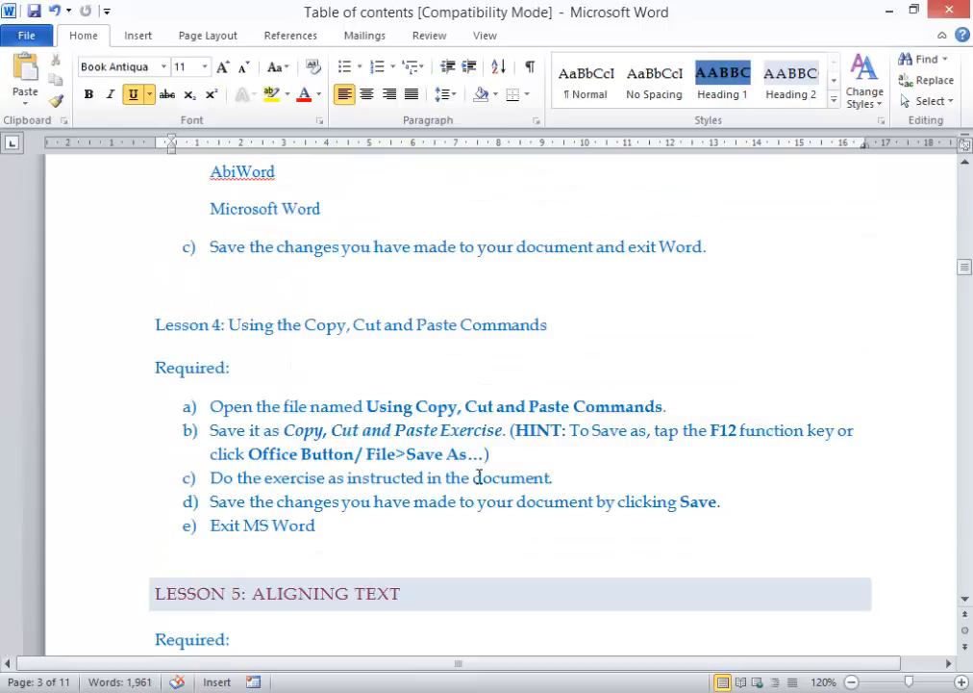